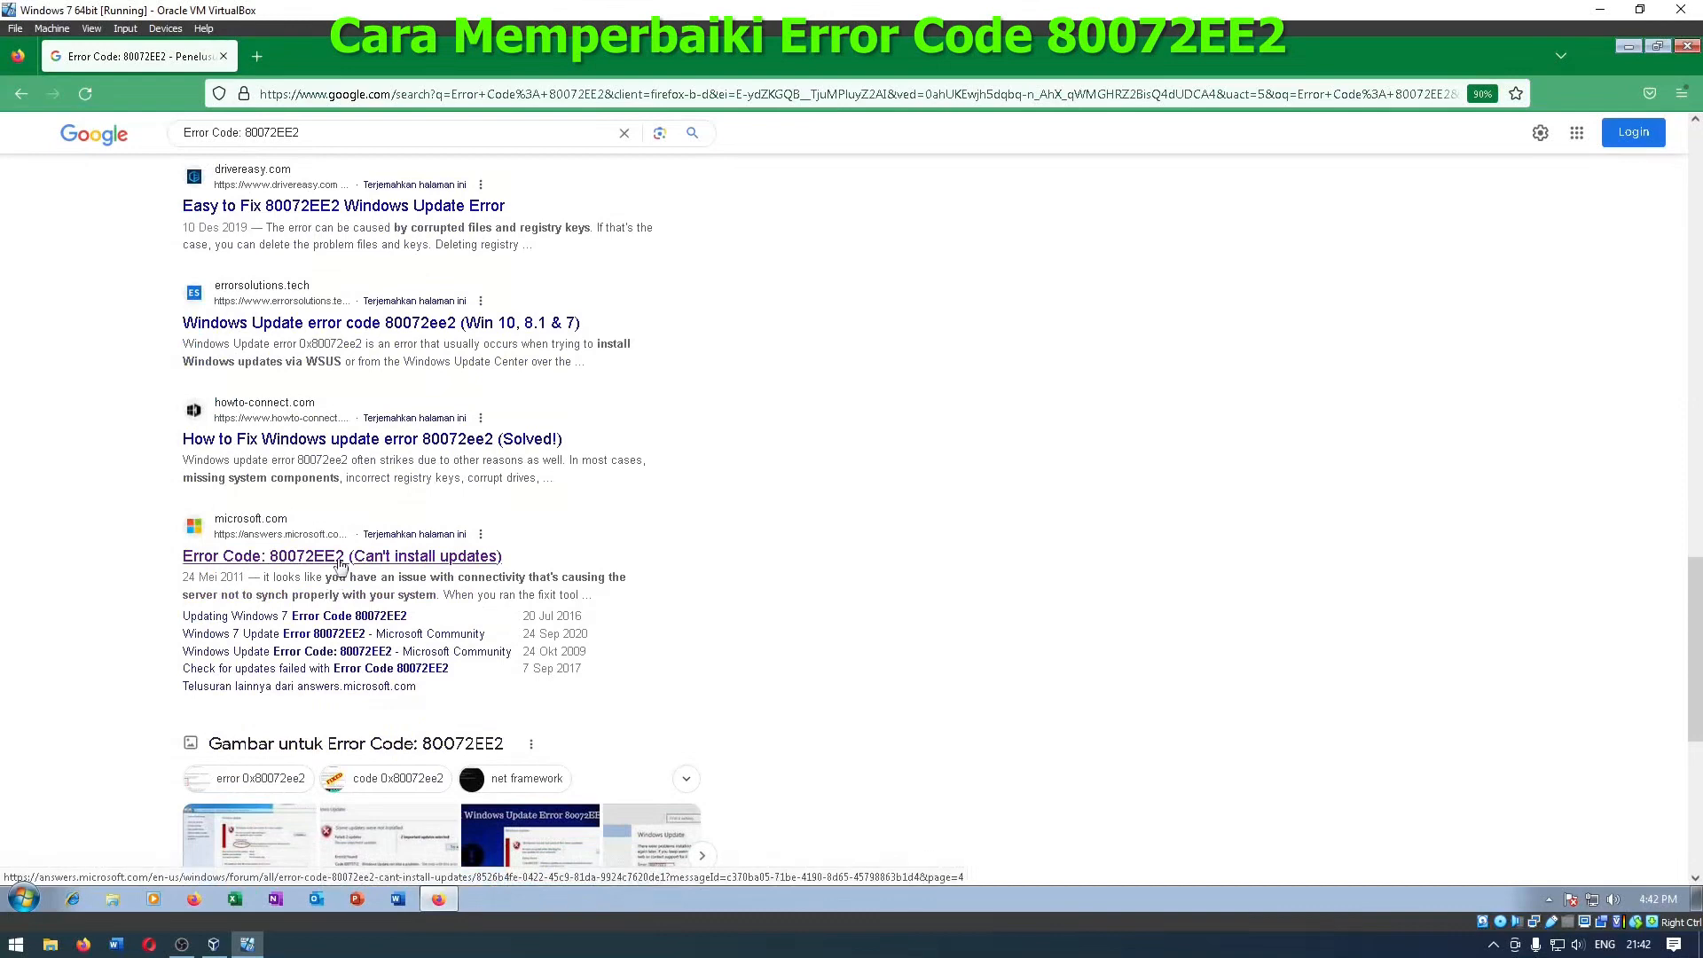
# Step: Open the microsoft.com result "Error Code: 80072EE2 (Can't install updates)" in a new tab and find the reply listing the fix commands
pyautogui.middleClick(338, 561)
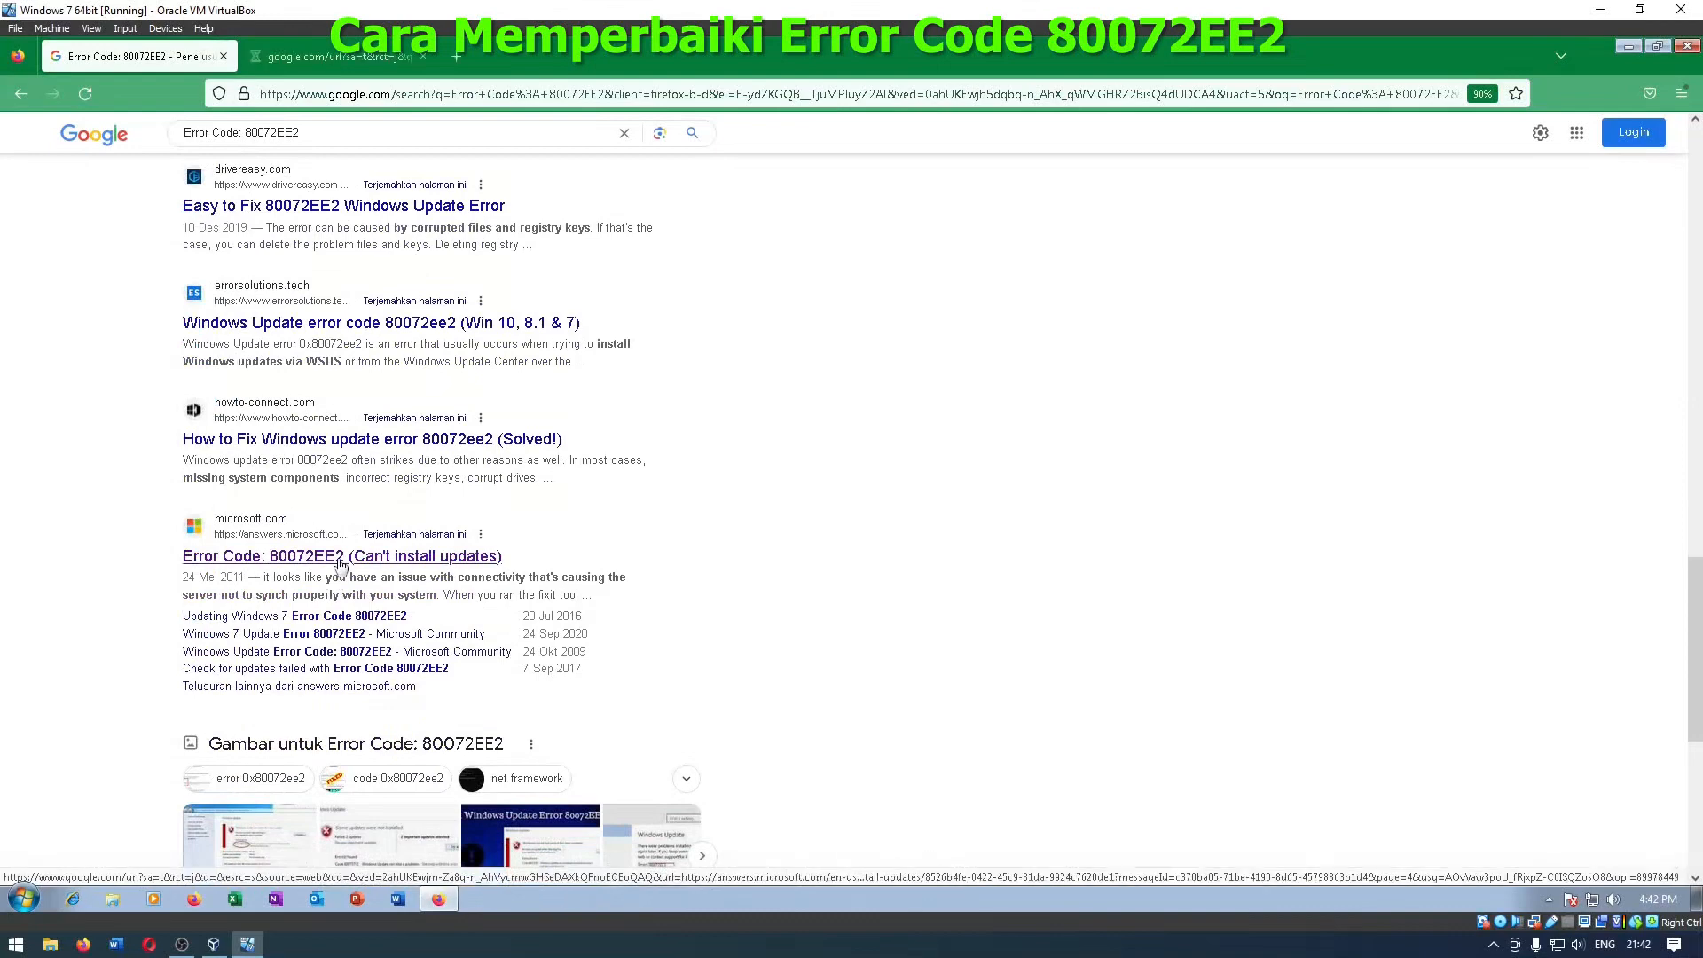
pyautogui.click(297, 62)
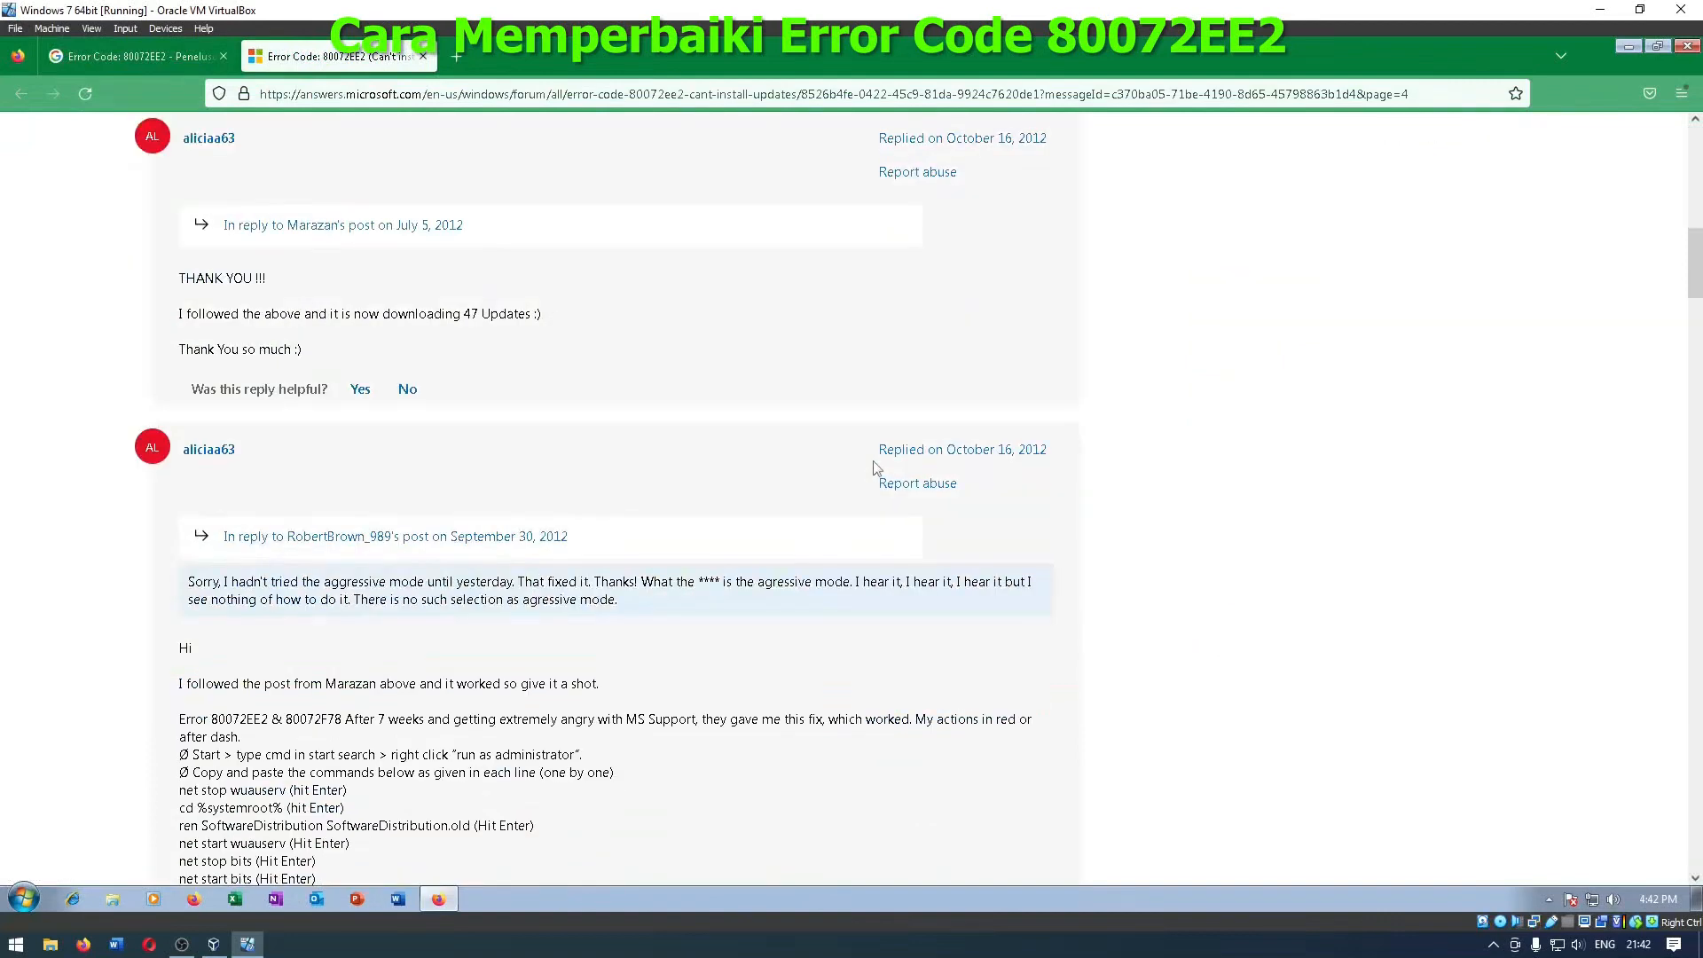
pyautogui.scroll(8, 876, 468)
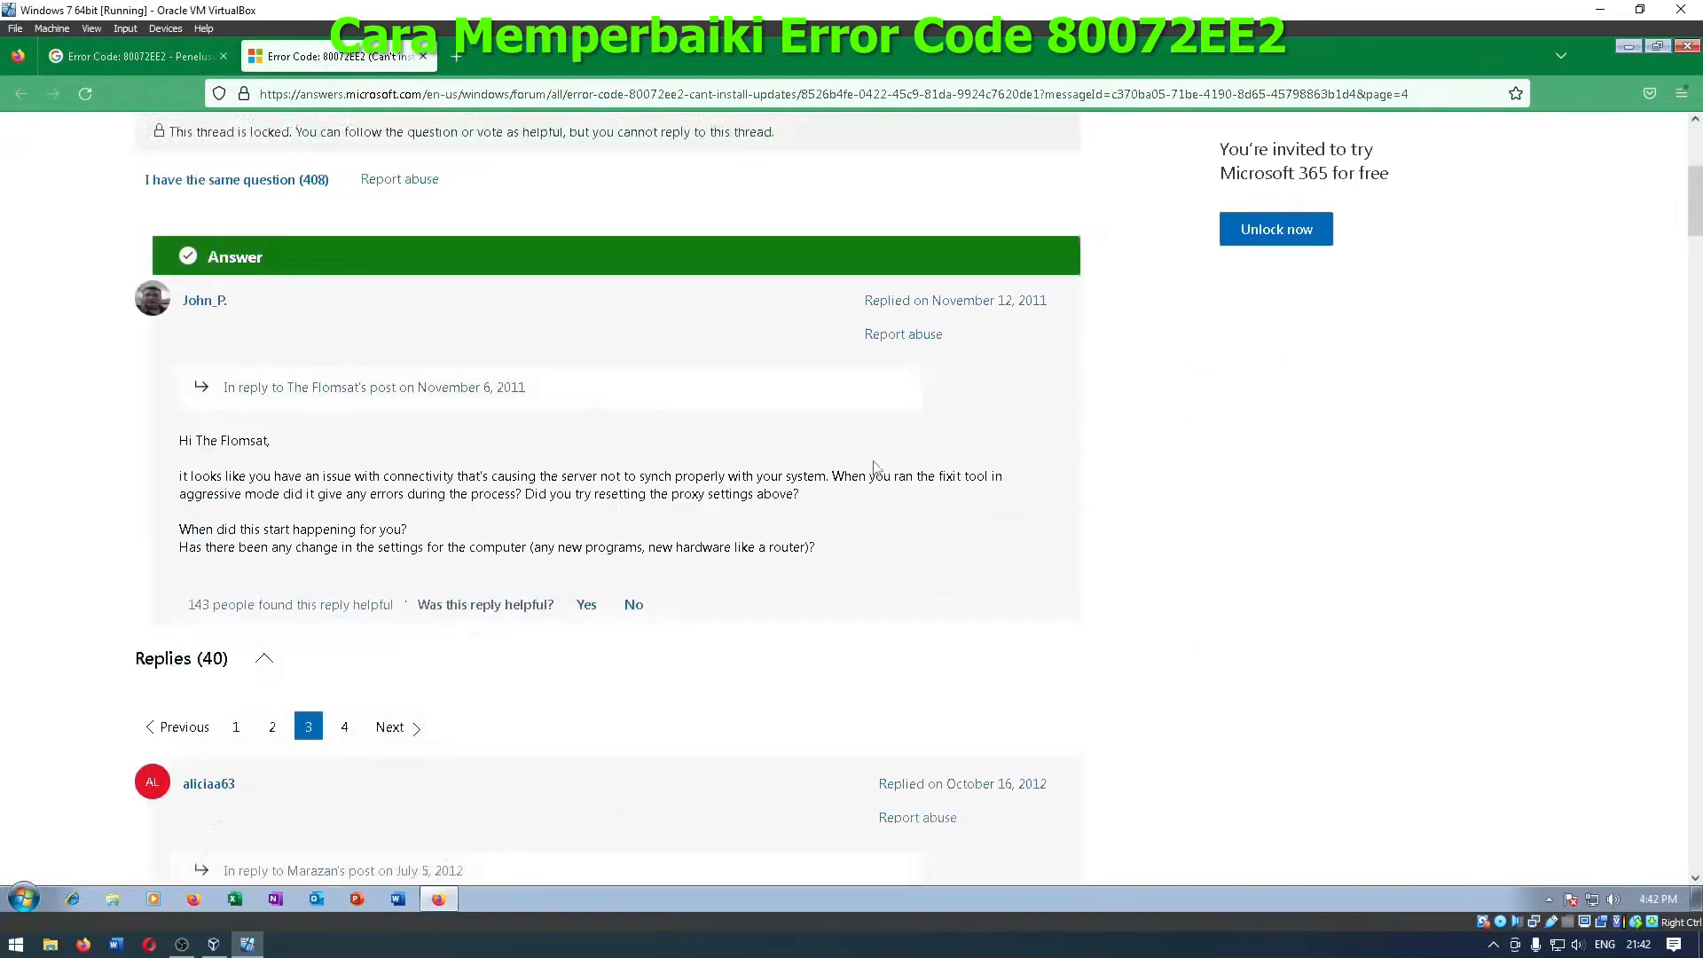
pyautogui.scroll(5, 877, 468)
pyautogui.scroll(-15, 877, 469)
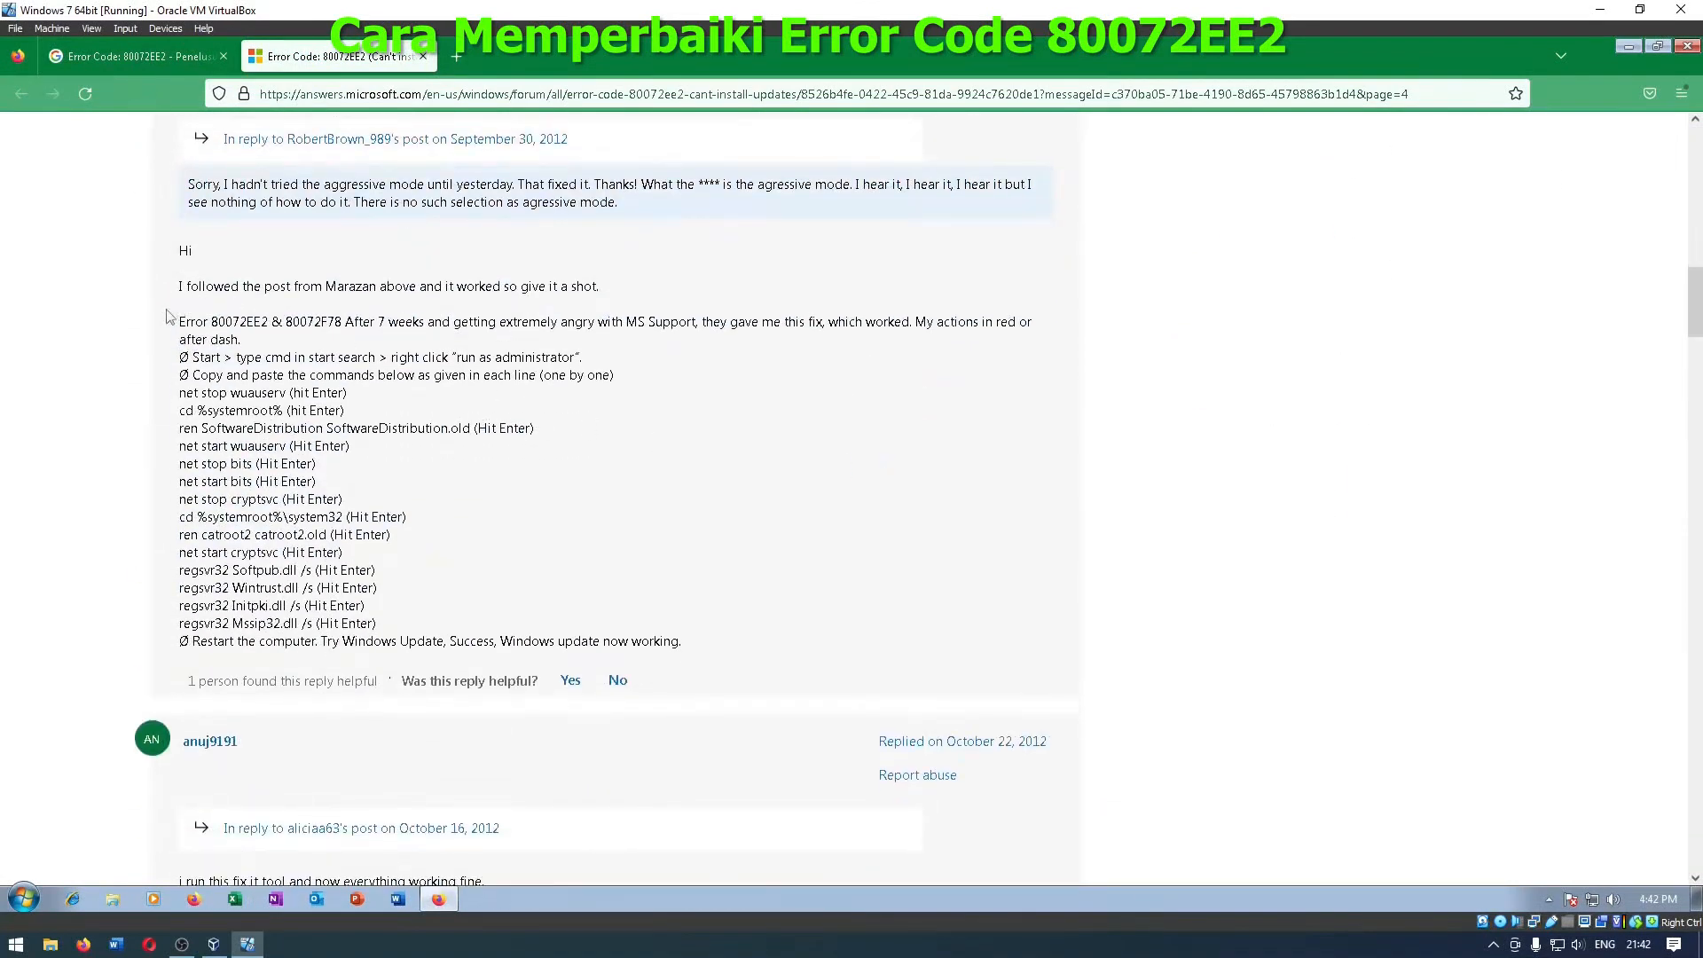
# Step: Highlight the reply's list of fix commands, clear the highlight, and snap the browser window to the right half of the desktop
pyautogui.moveTo(166, 317); pyautogui.dragTo(834, 646)
pyautogui.click(834, 646)
pyautogui.press('super+Right')
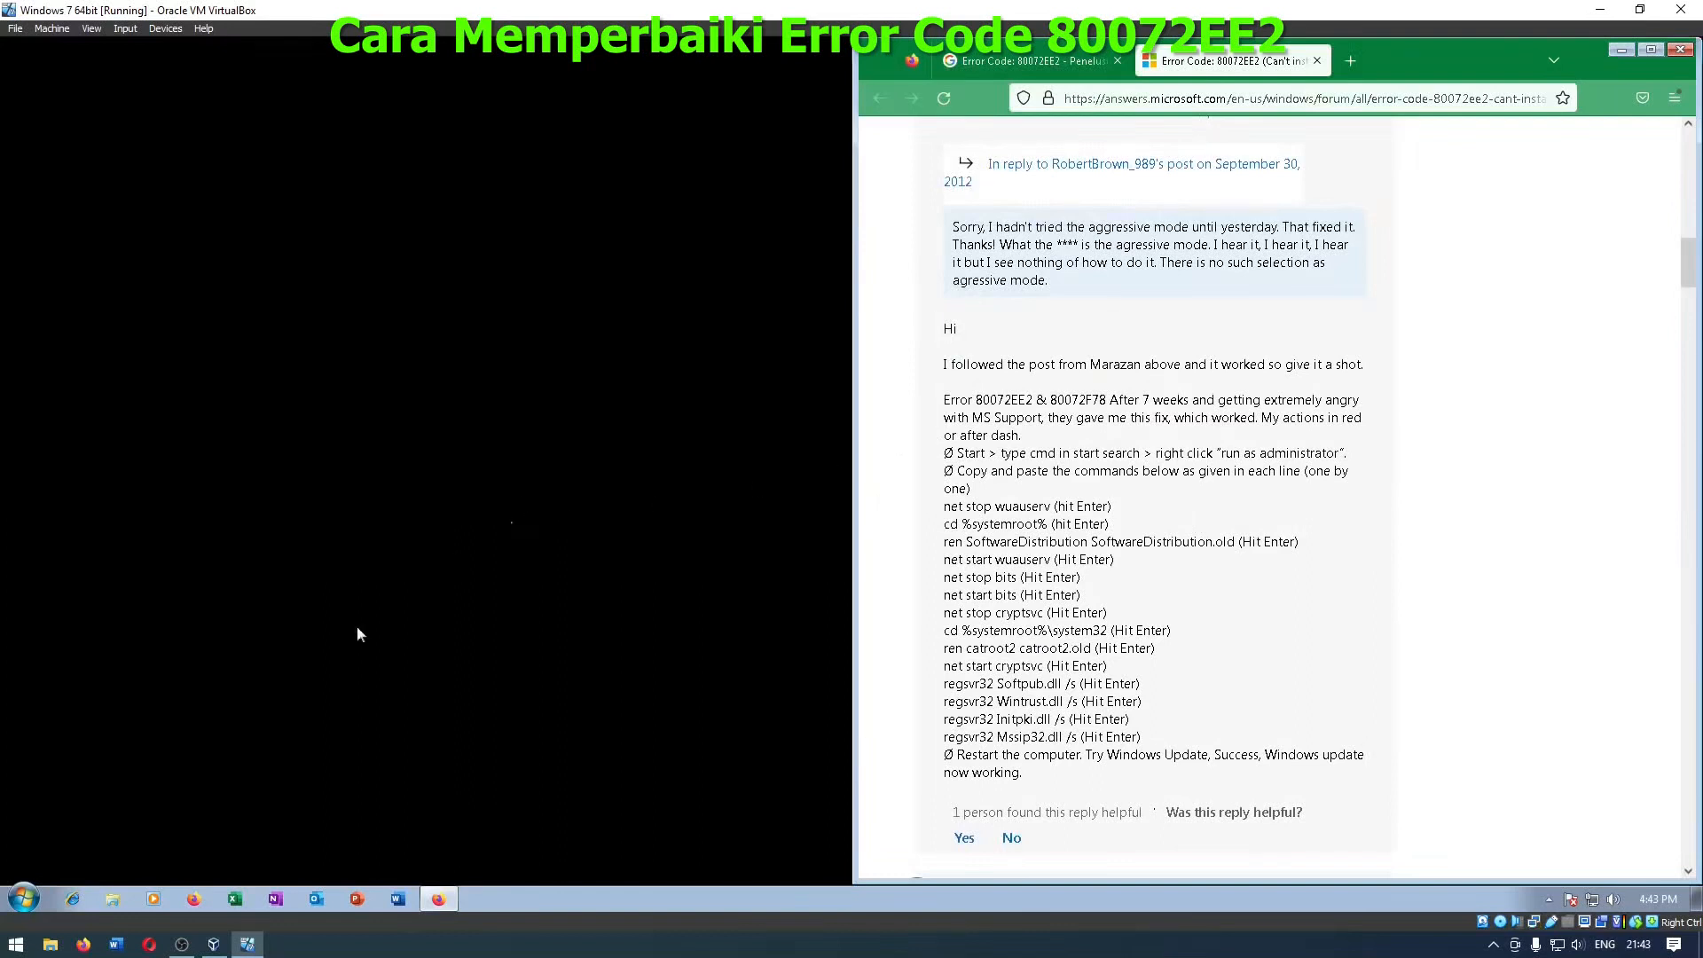
# Step: Find cmd on the Windows 7 machine and run it as administrator, allowing it to make changes to the computer
pyautogui.click(24, 899)
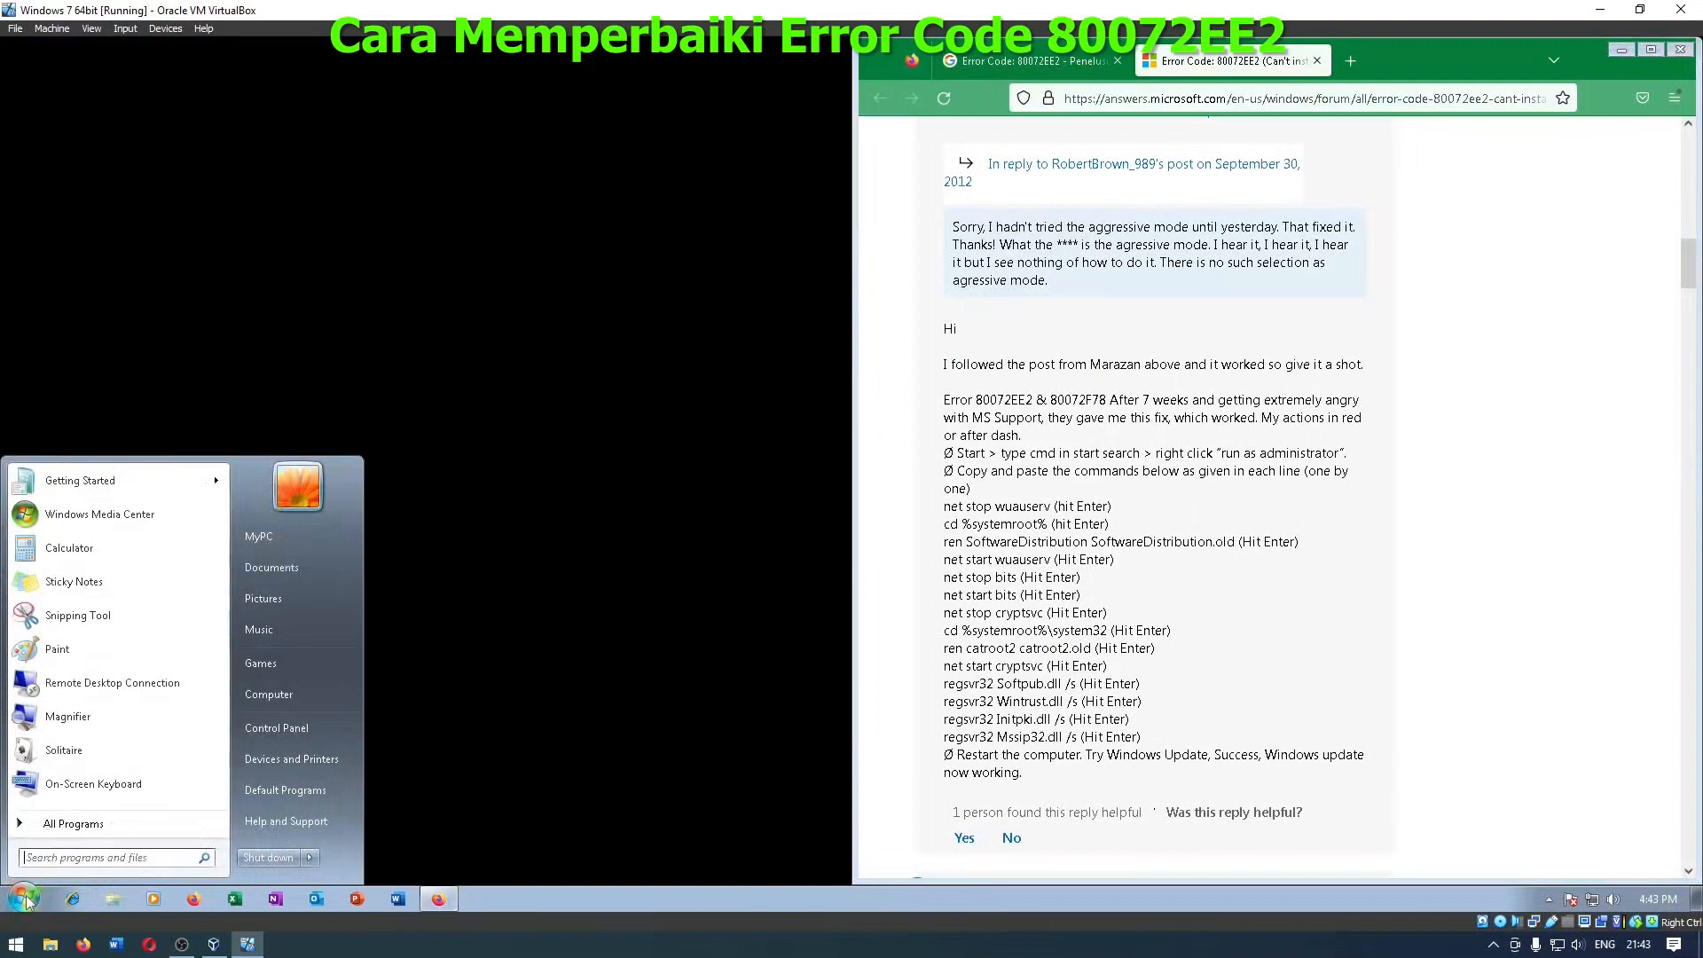
pyautogui.write('cmd')
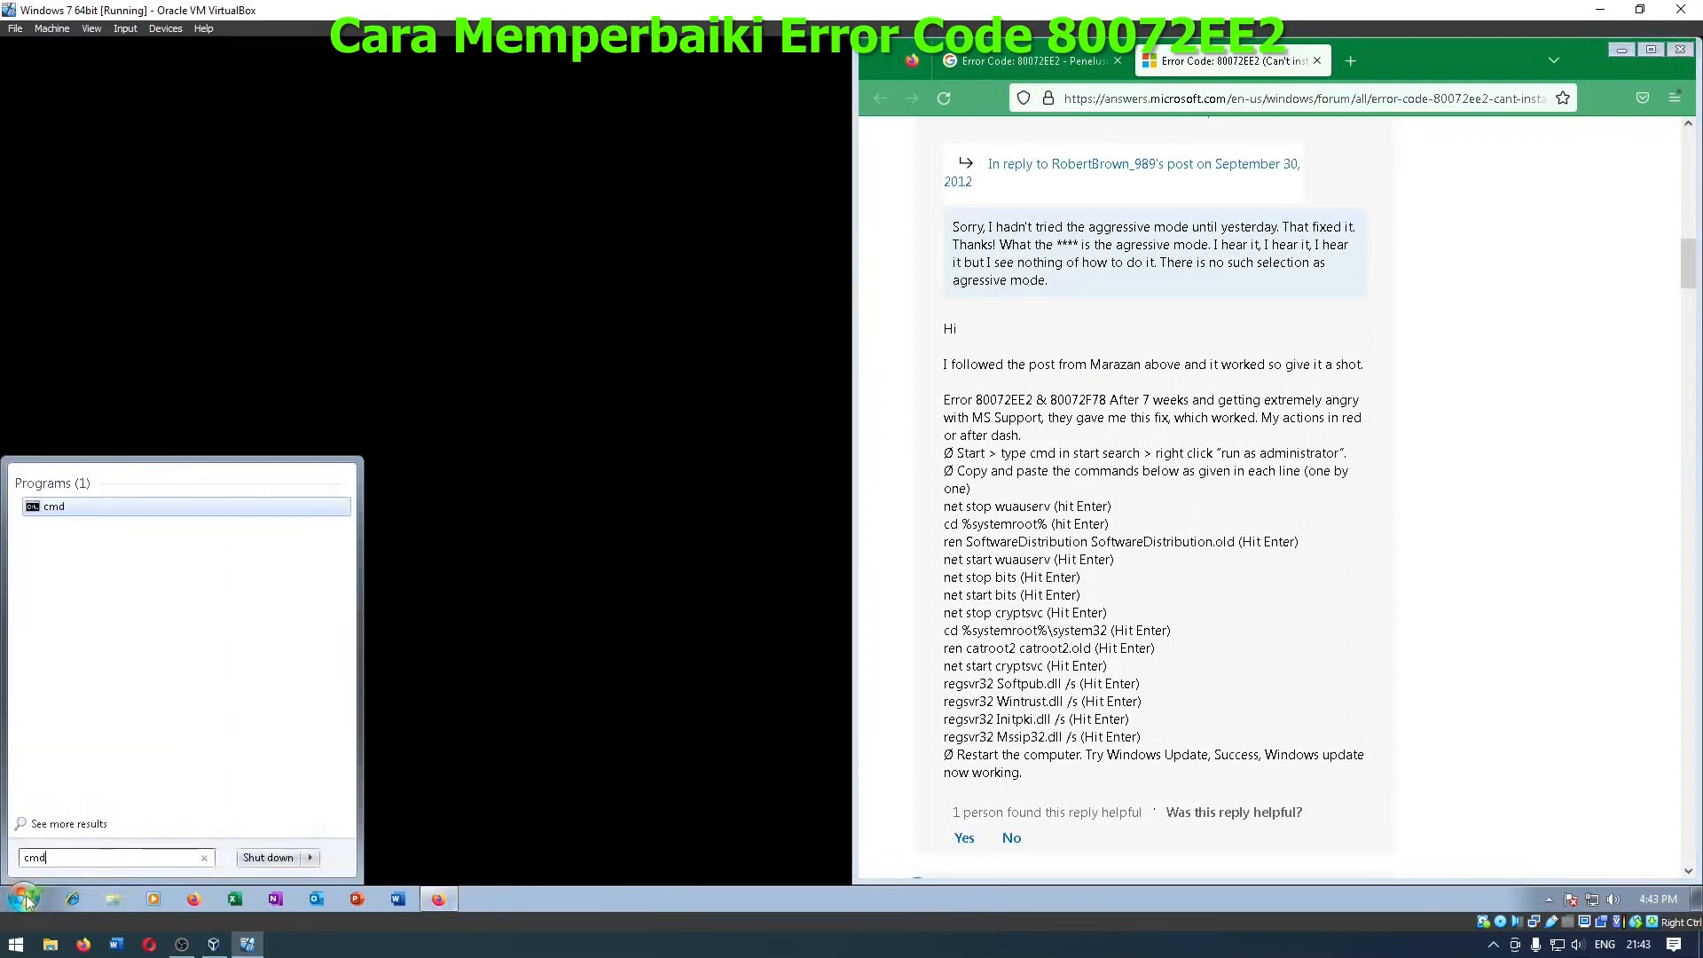
pyautogui.rightClick(56, 510)
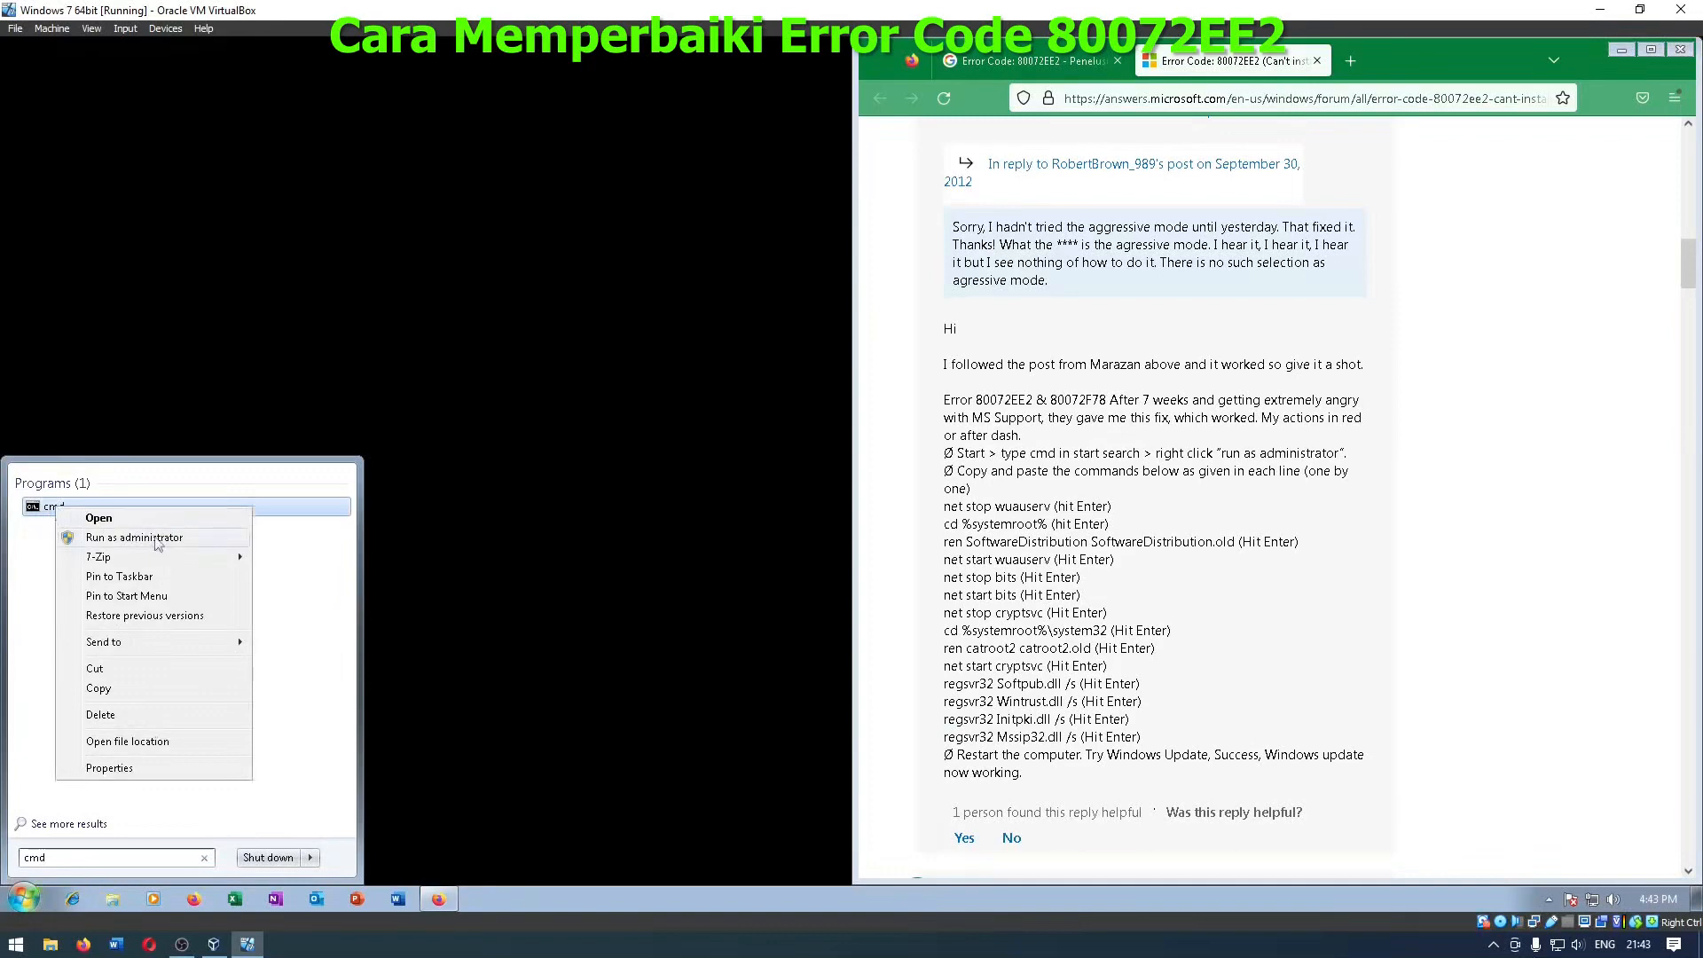
pyautogui.click(134, 538)
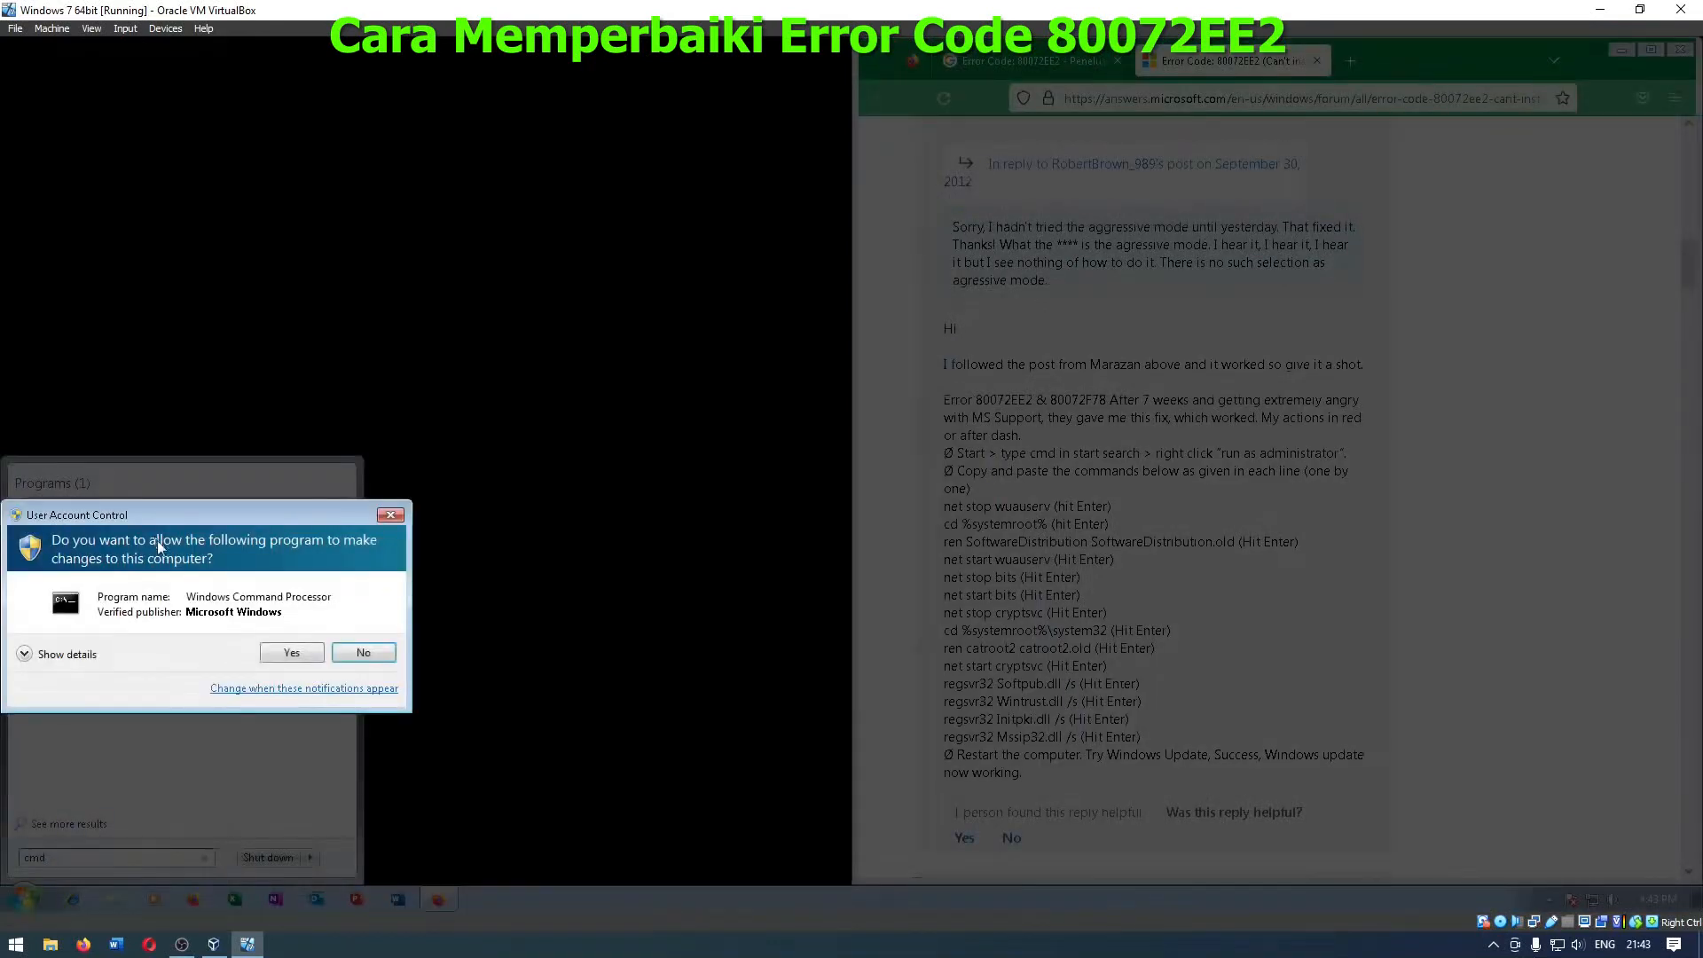
pyautogui.click(291, 657)
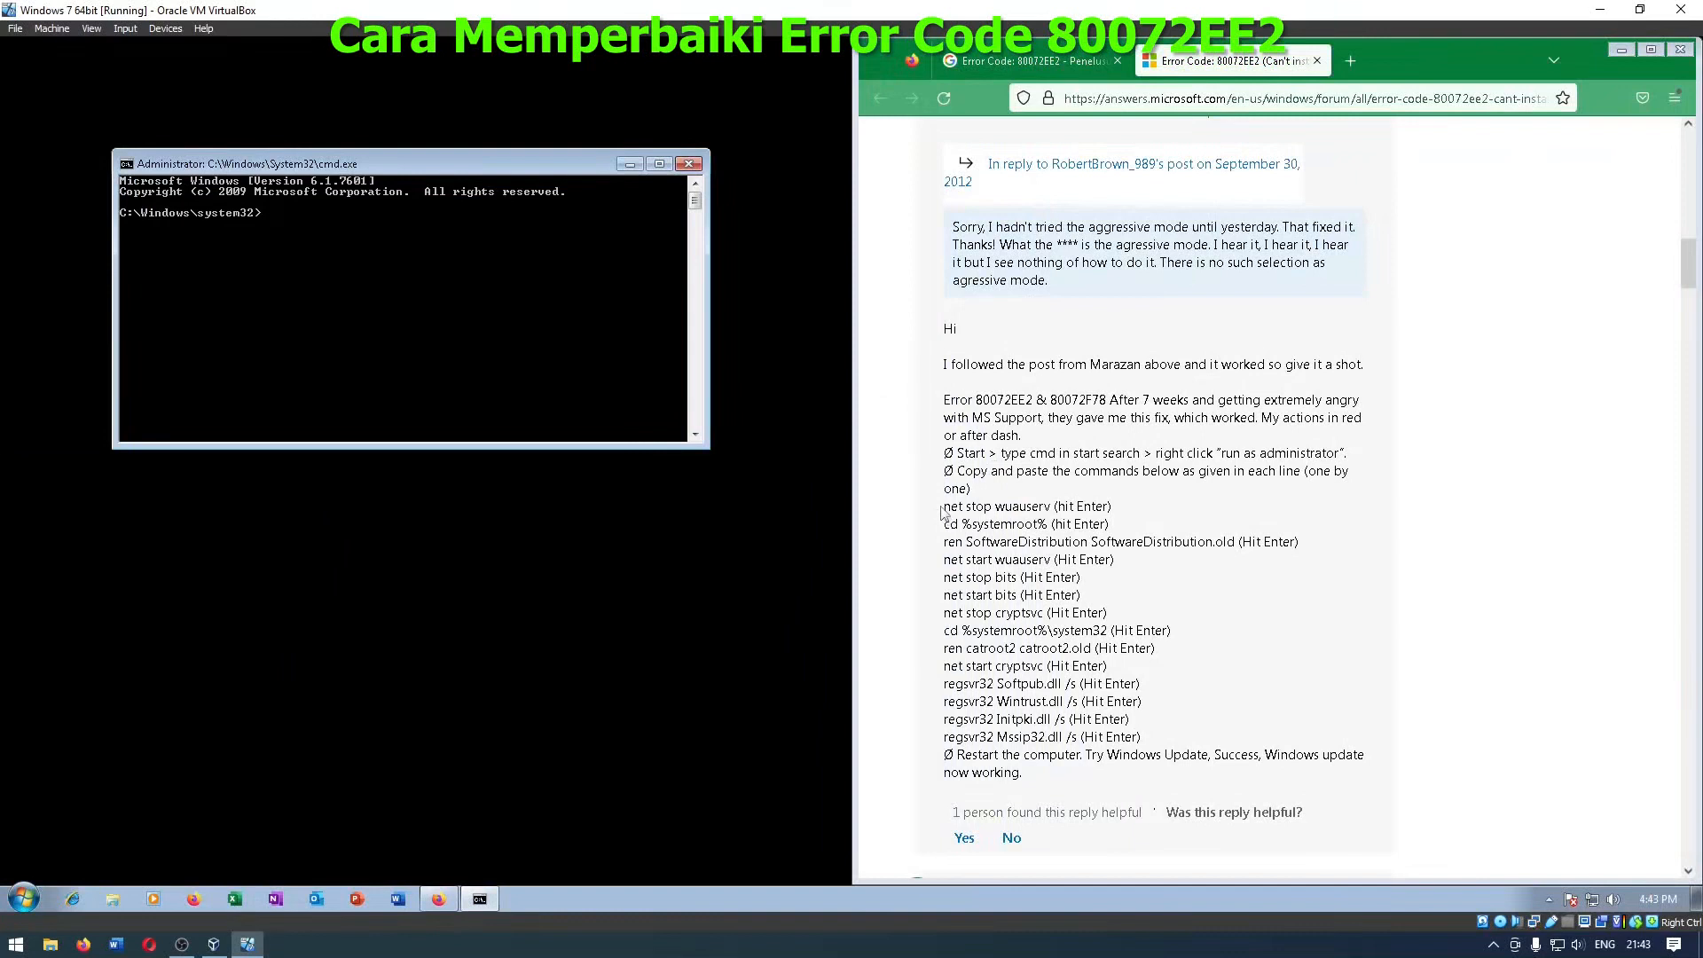
# Step: Copy the command "net stop wuauserv" from the forum reply and run it in the administrator Command Prompt
pyautogui.moveTo(943, 507); pyautogui.dragTo(1027, 507)
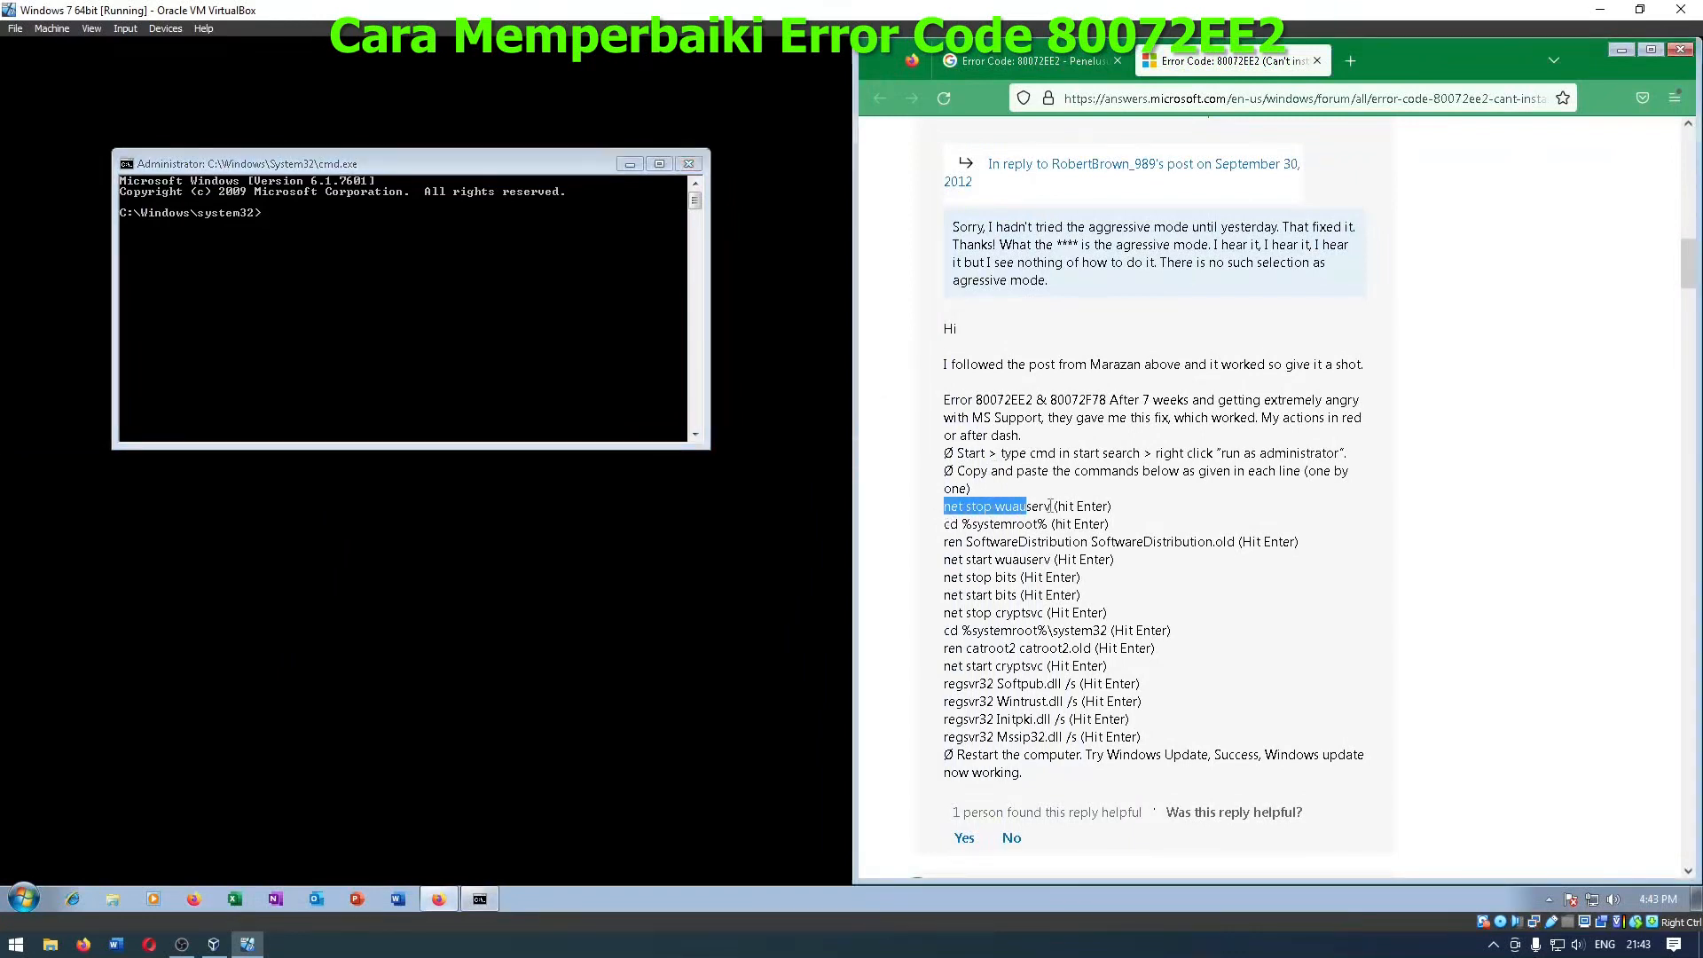
pyautogui.moveTo(943, 755); pyautogui.dragTo(1070, 755)
pyautogui.click(919, 634)
pyautogui.moveTo(943, 506); pyautogui.dragTo(1051, 506)
pyautogui.rightClick(1034, 506)
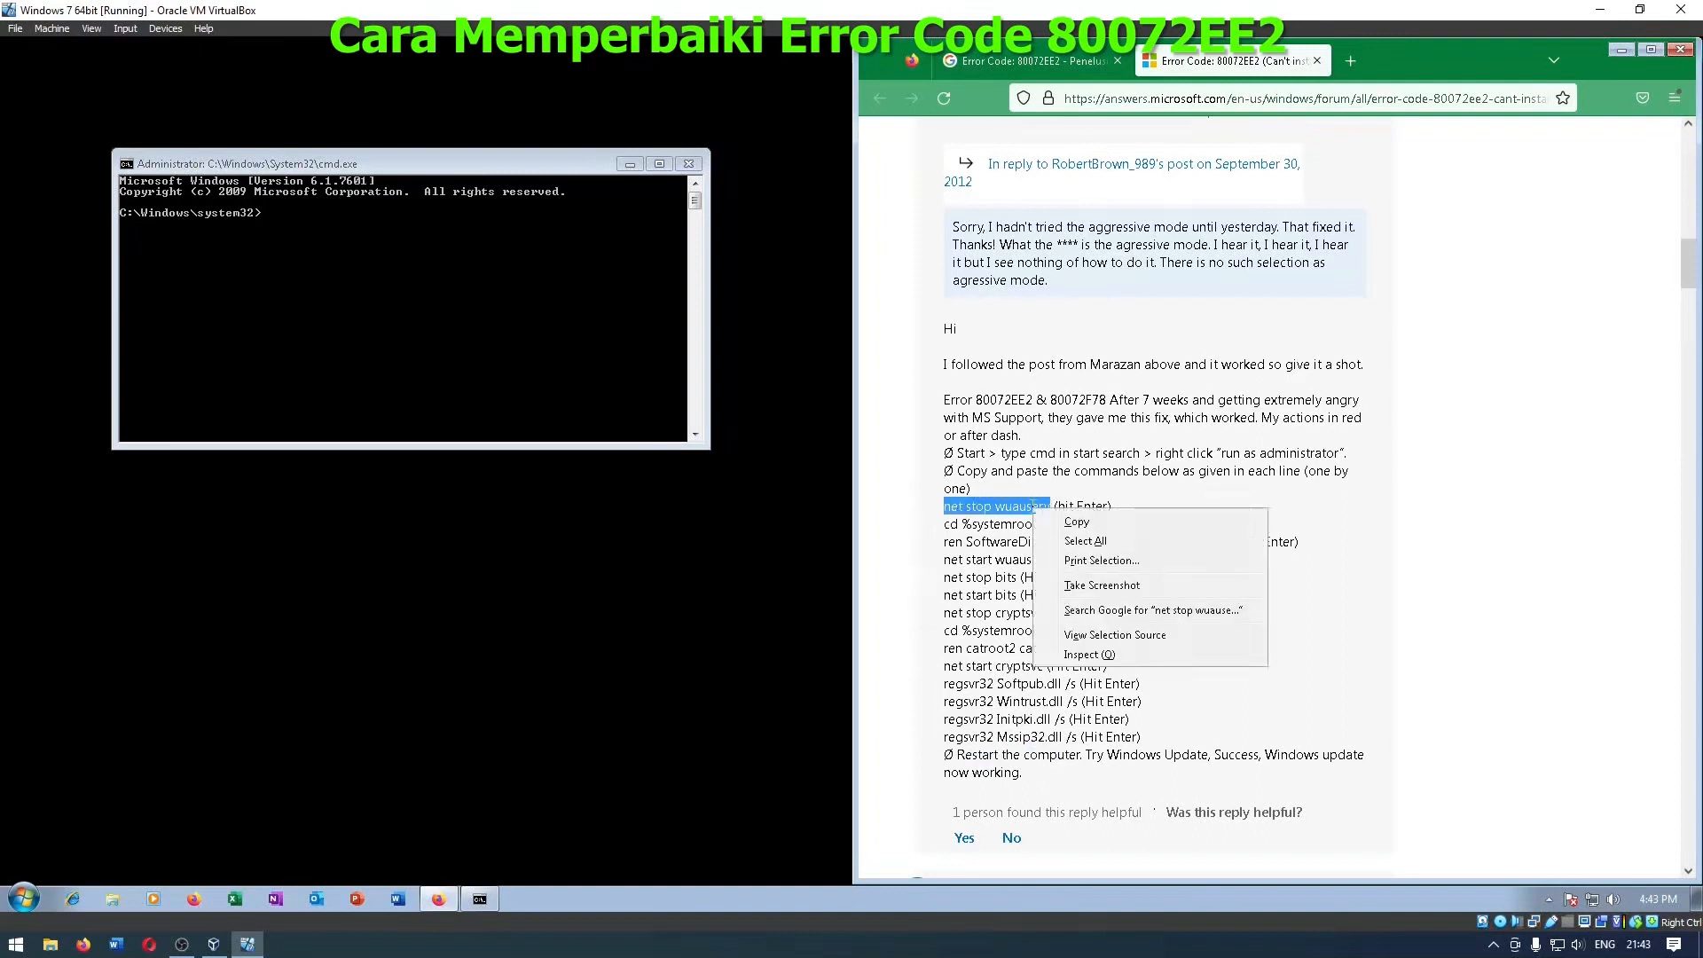
pyautogui.click(1050, 530)
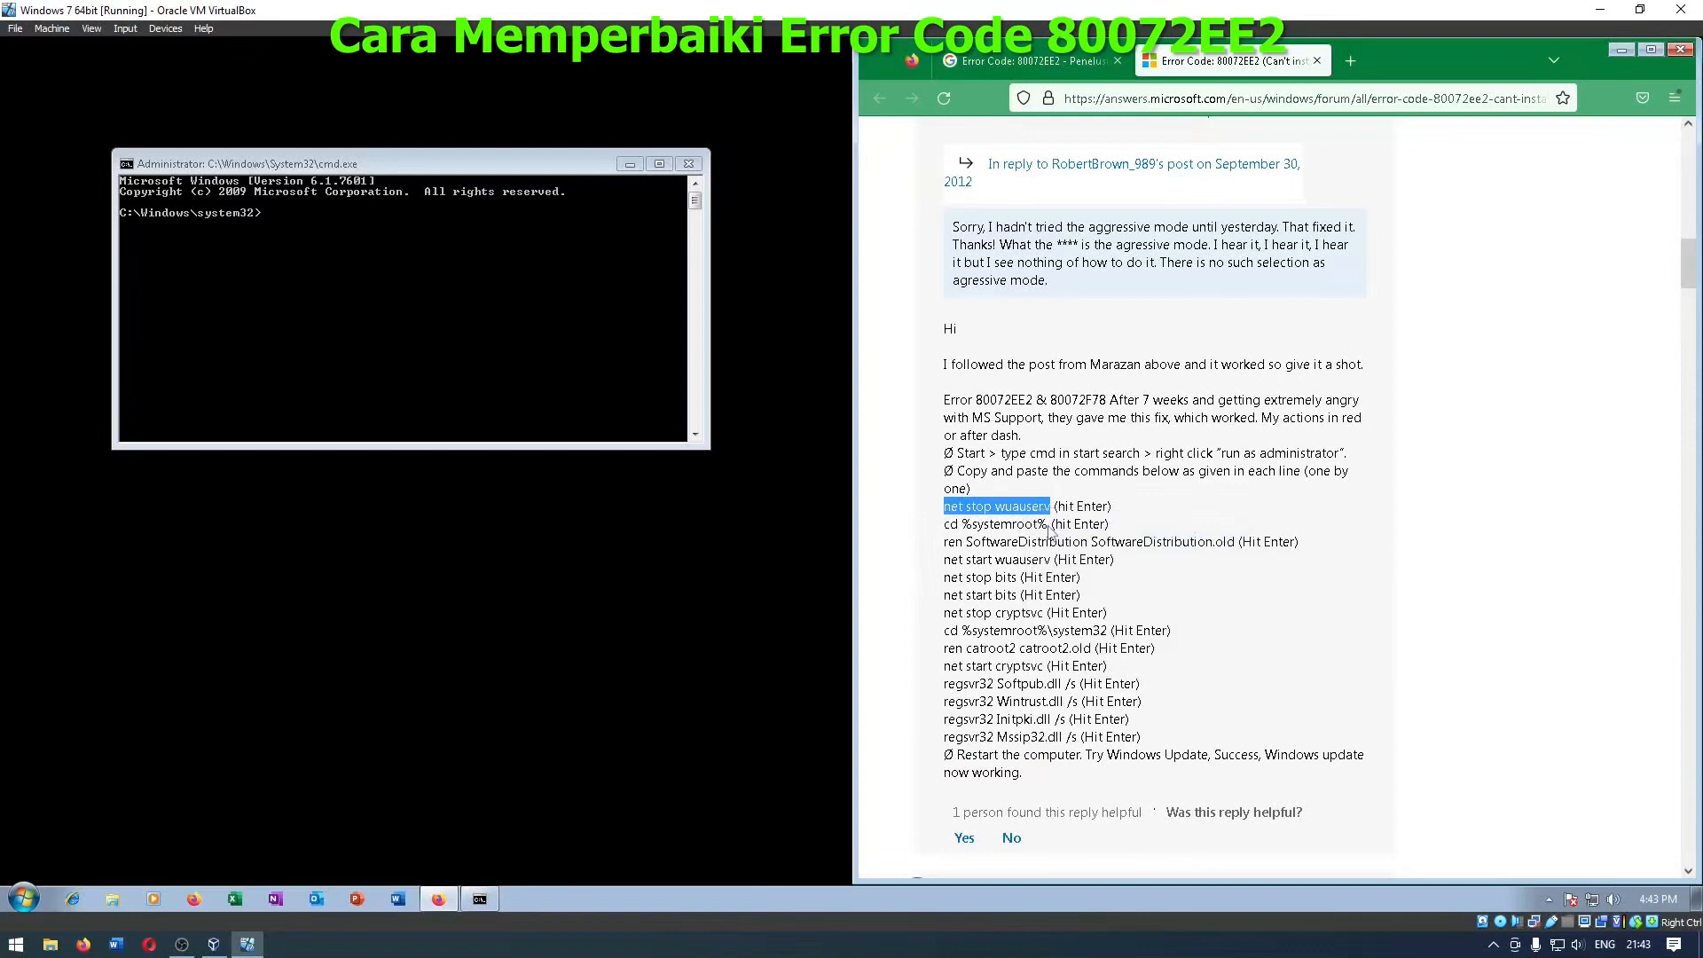
pyautogui.click(375, 263)
pyautogui.rightClick(376, 263)
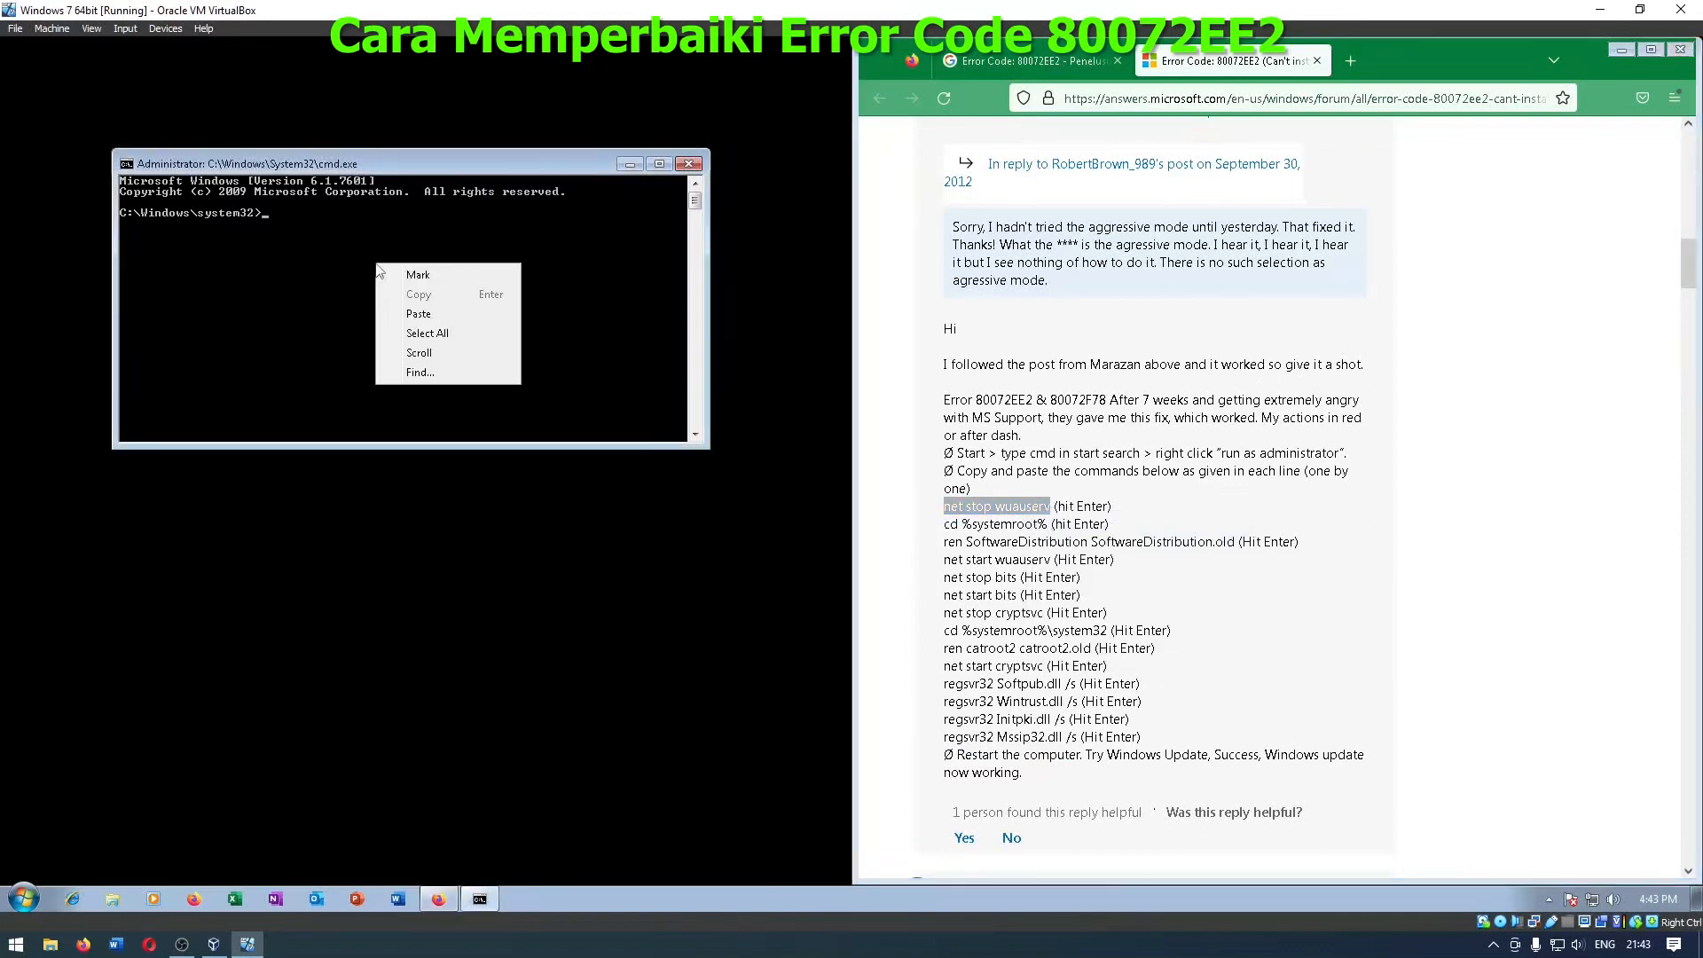
pyautogui.click(419, 314)
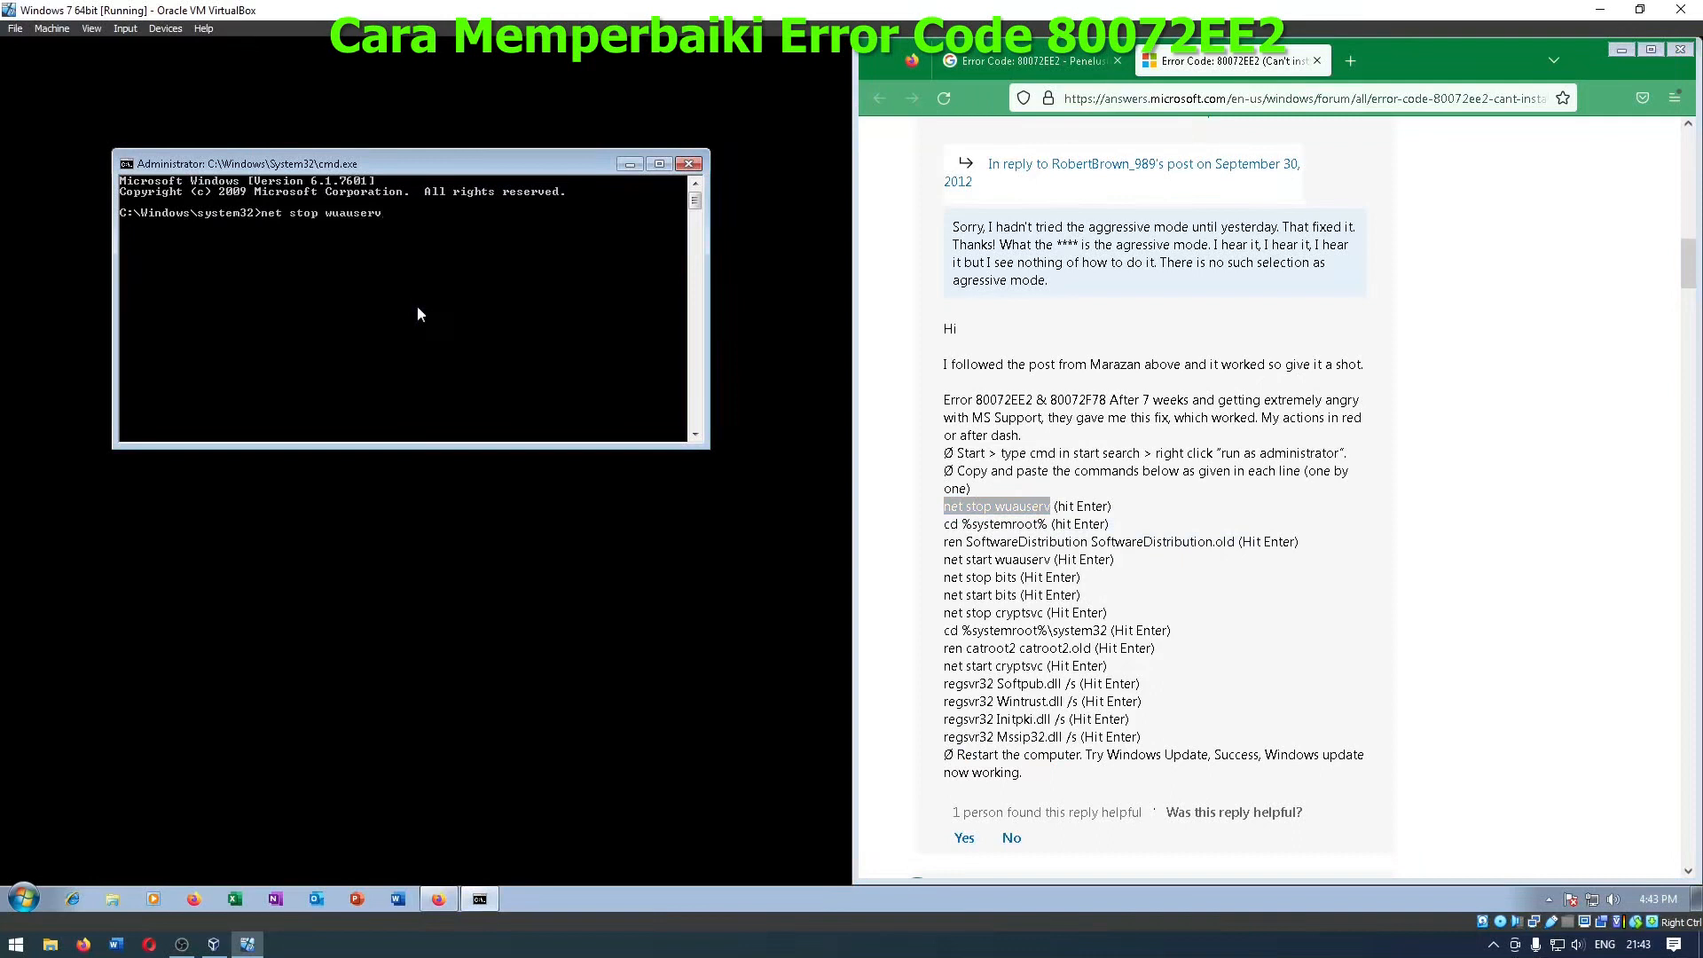
pyautogui.press('Return')
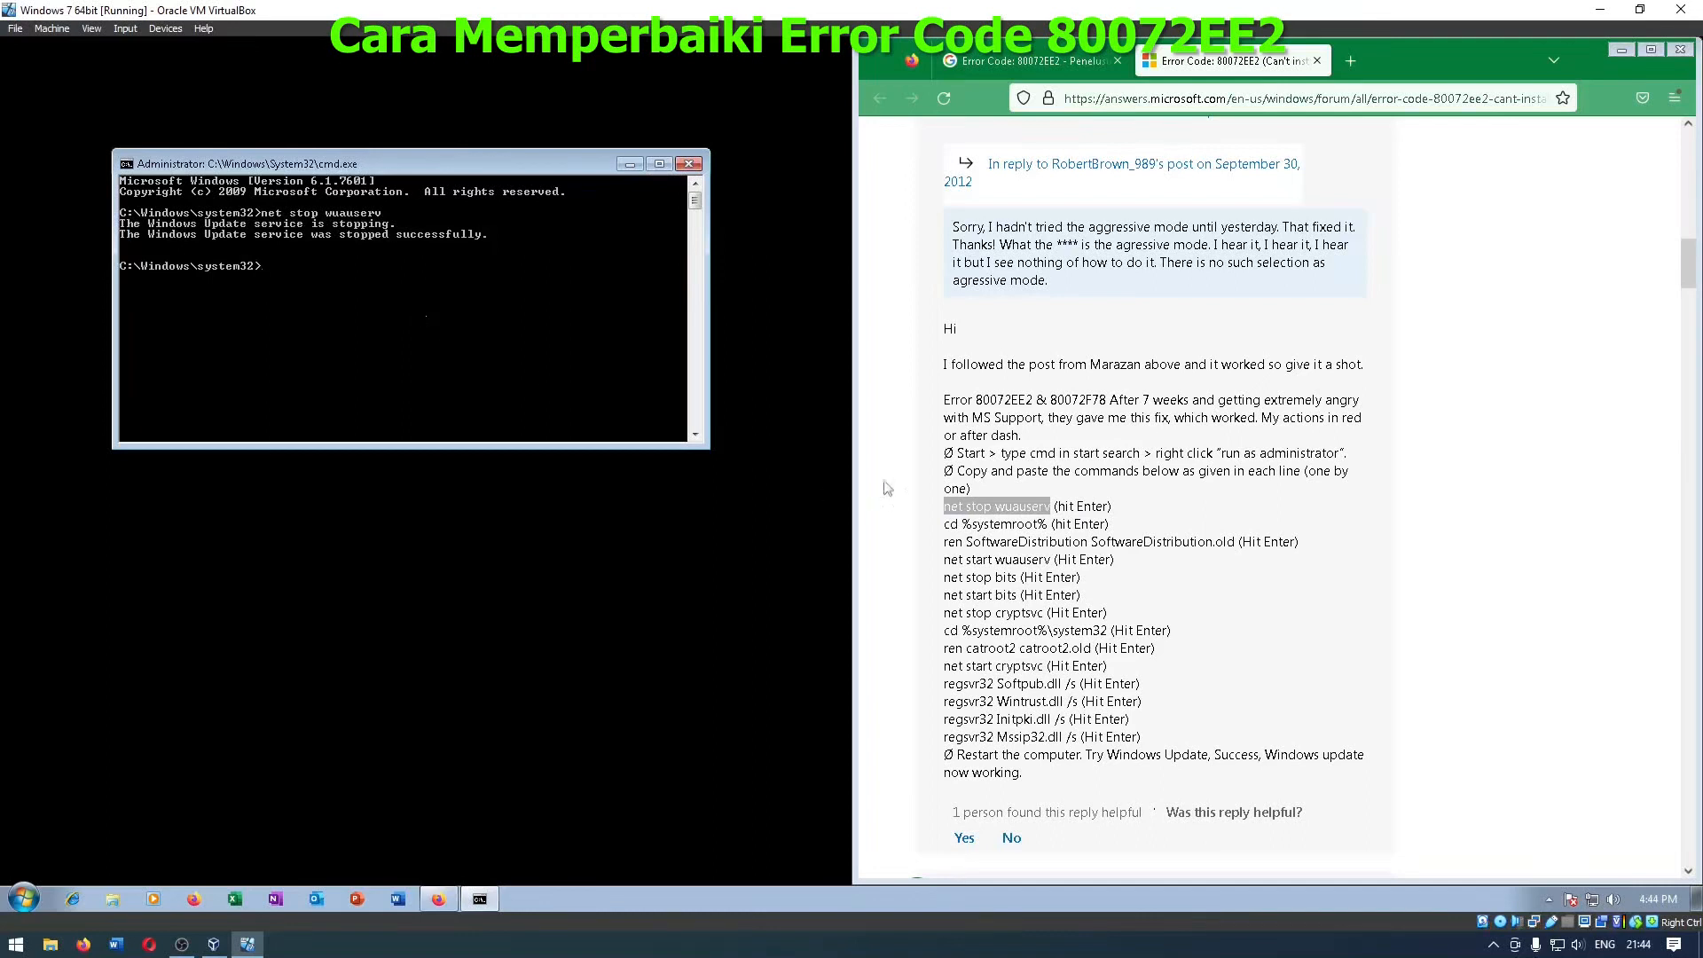
# Step: Copy "cd %systemroot%" from the forum reply and run it in the Command Prompt to switch to the Windows directory
pyautogui.click(943, 530)
pyautogui.moveTo(943, 530); pyautogui.dragTo(1049, 525)
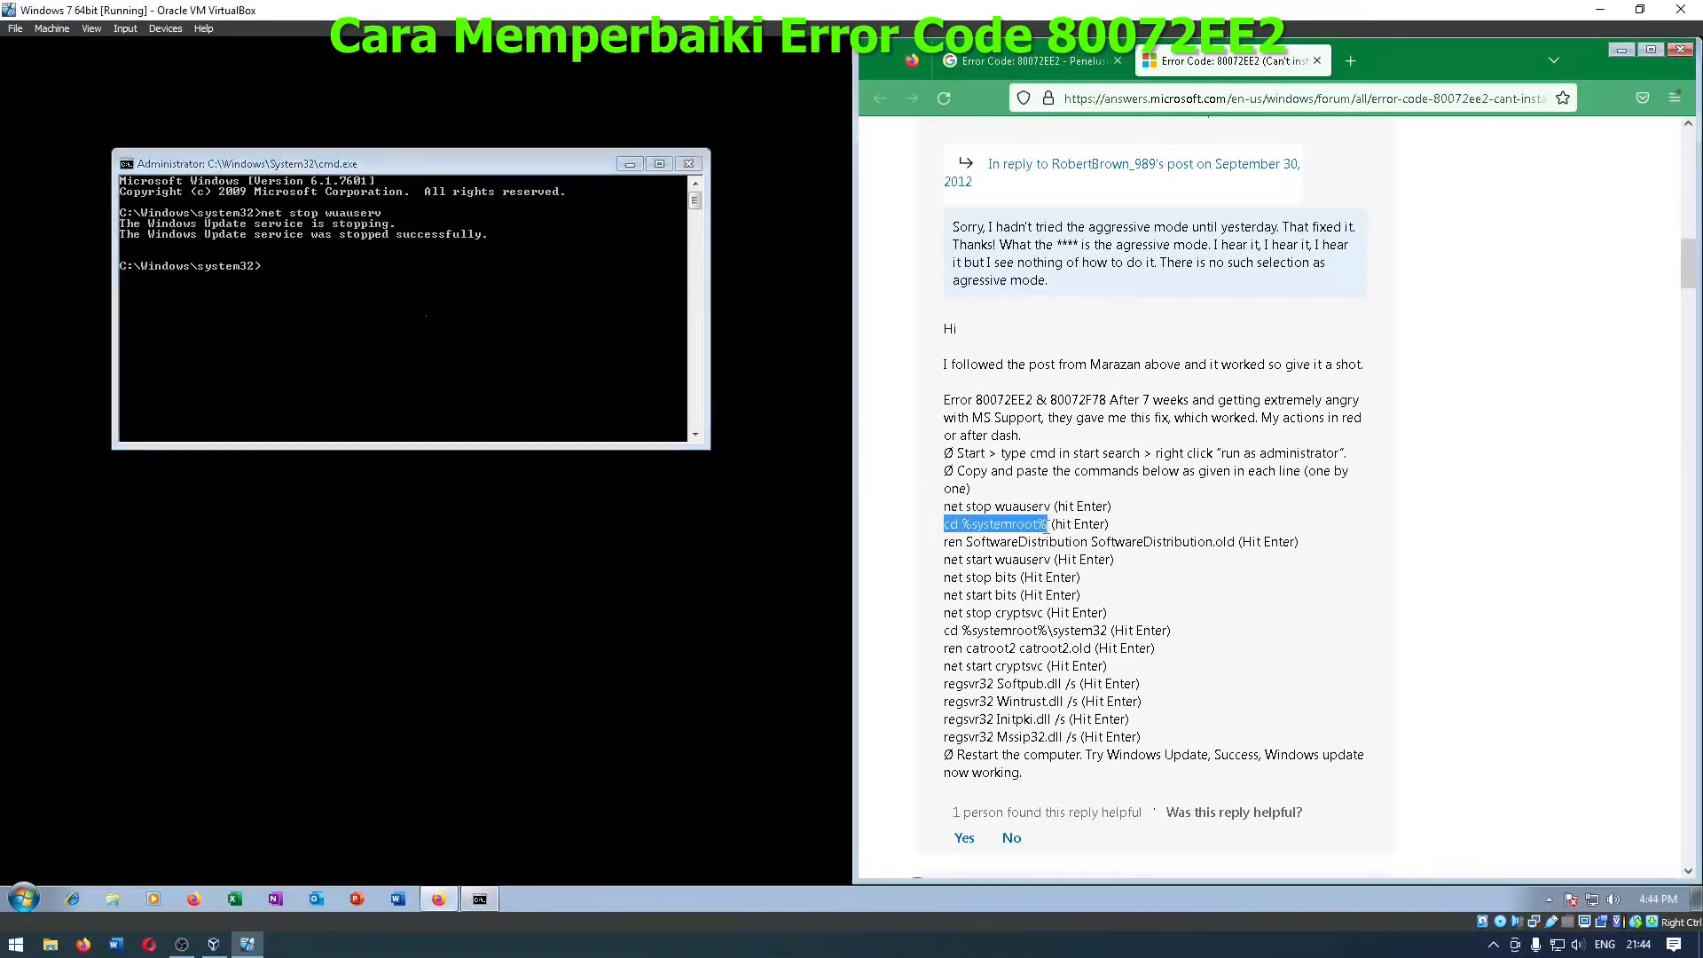
pyautogui.rightClick(1048, 525)
pyautogui.click(1074, 539)
pyautogui.click(414, 319)
pyautogui.rightClick(374, 265)
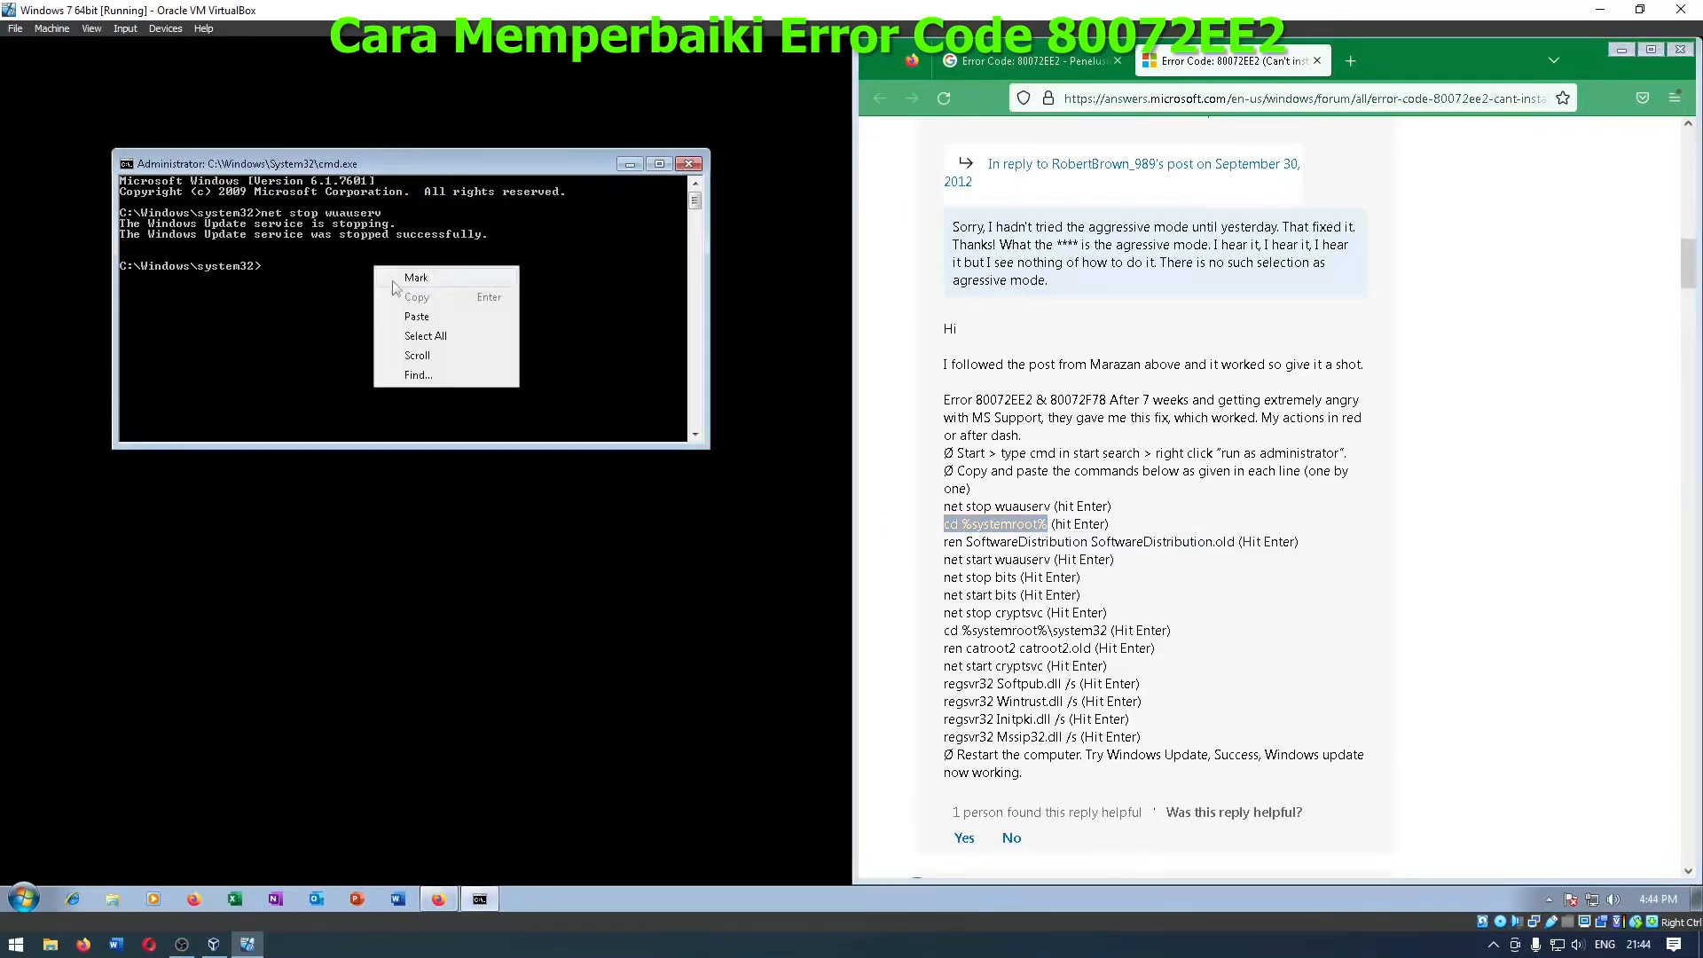
pyautogui.click(416, 317)
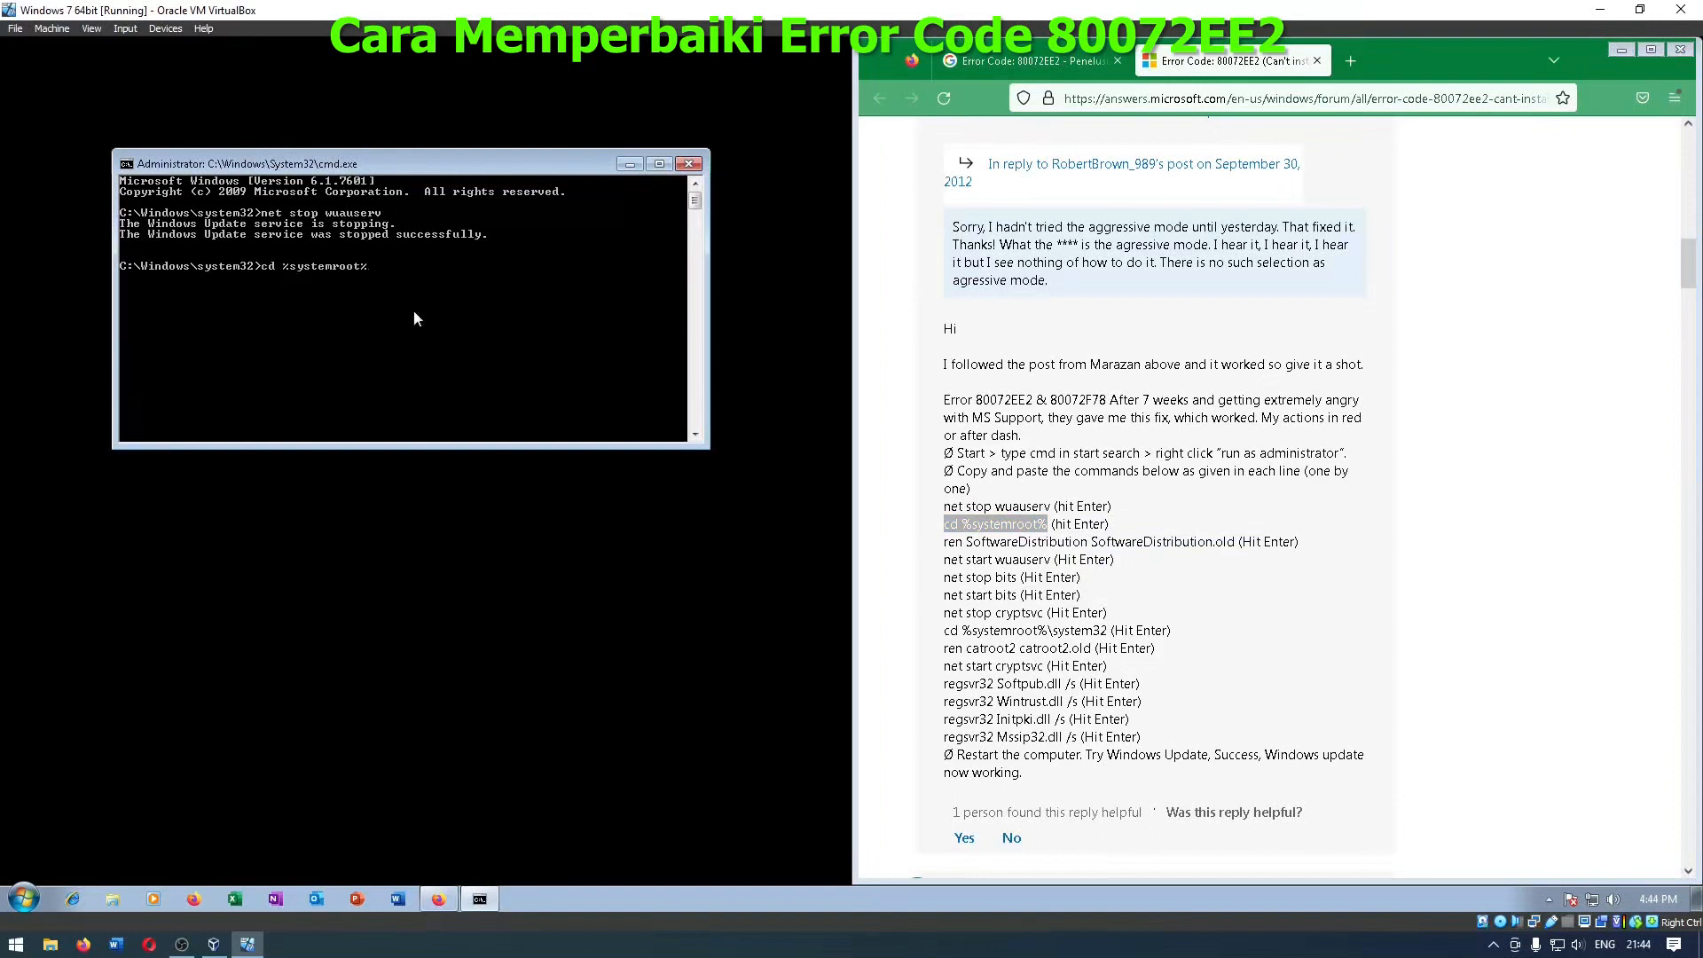
pyautogui.press('Return')
# Step: Rename the SoftwareDistribution folder by copying "ren SoftwareDistribution SoftwareDistribution.old" from the reply and running it in the Command Prompt
pyautogui.moveTo(949, 544); pyautogui.dragTo(1233, 545)
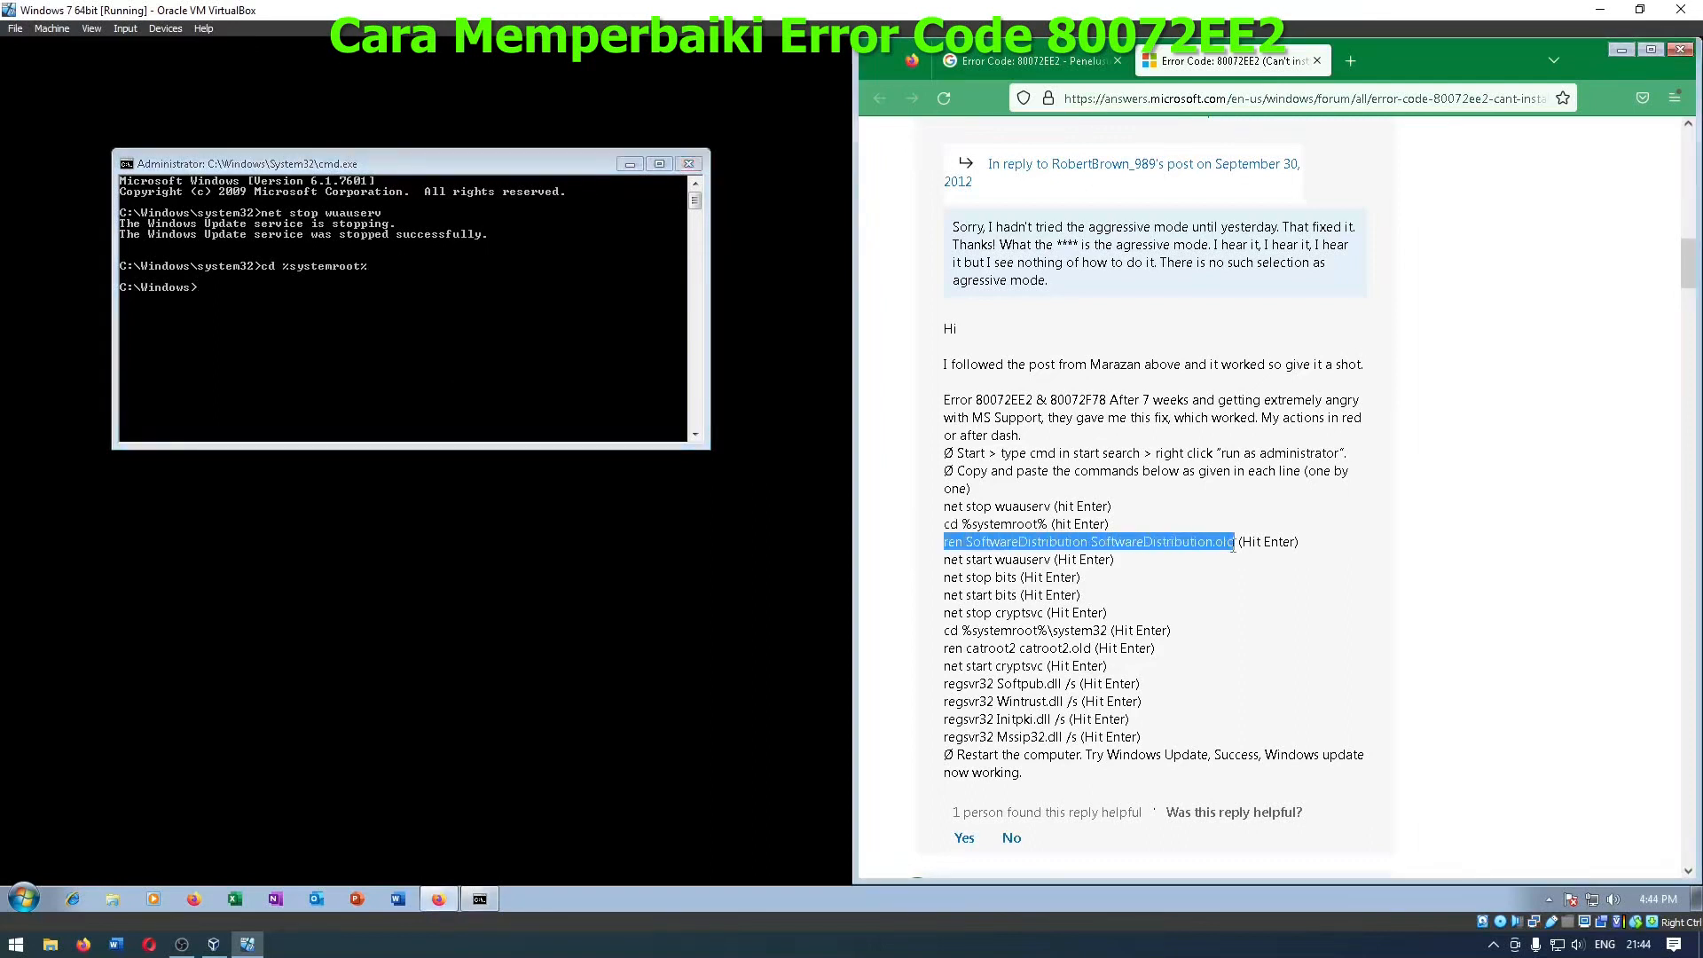
pyautogui.rightClick(1232, 546)
pyautogui.click(1268, 557)
pyautogui.click(397, 346)
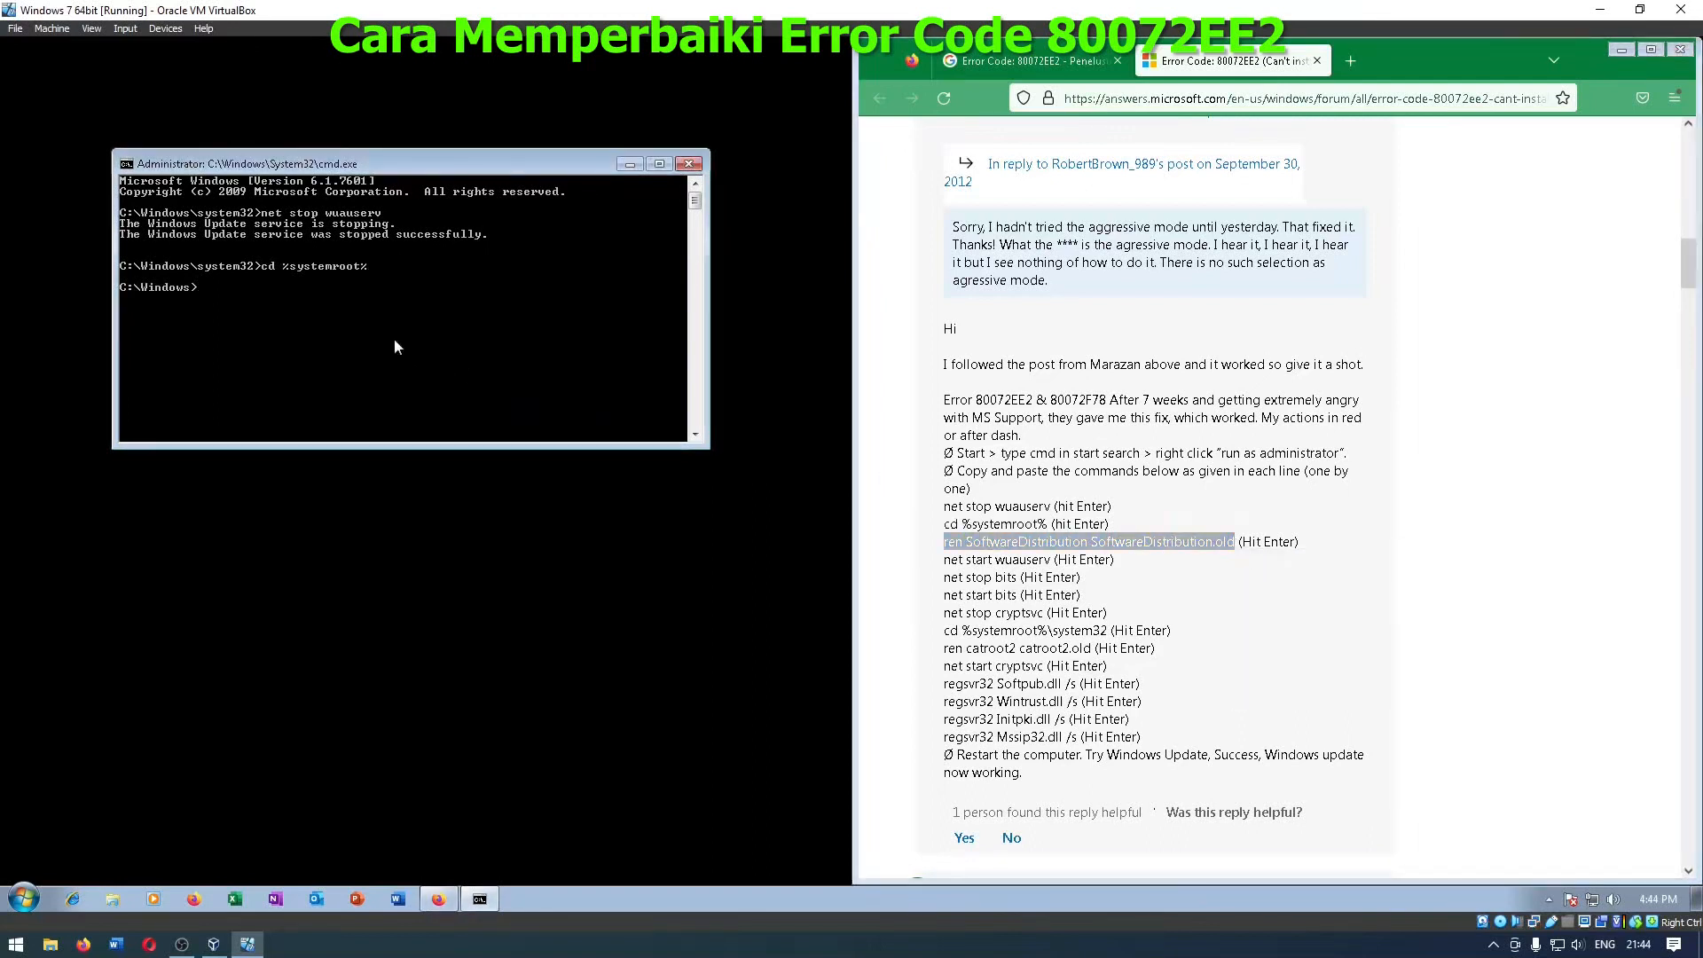
pyautogui.hotkey('ctrl', 'v')
pyautogui.press('BackSpace')
pyautogui.rightClick(395, 341)
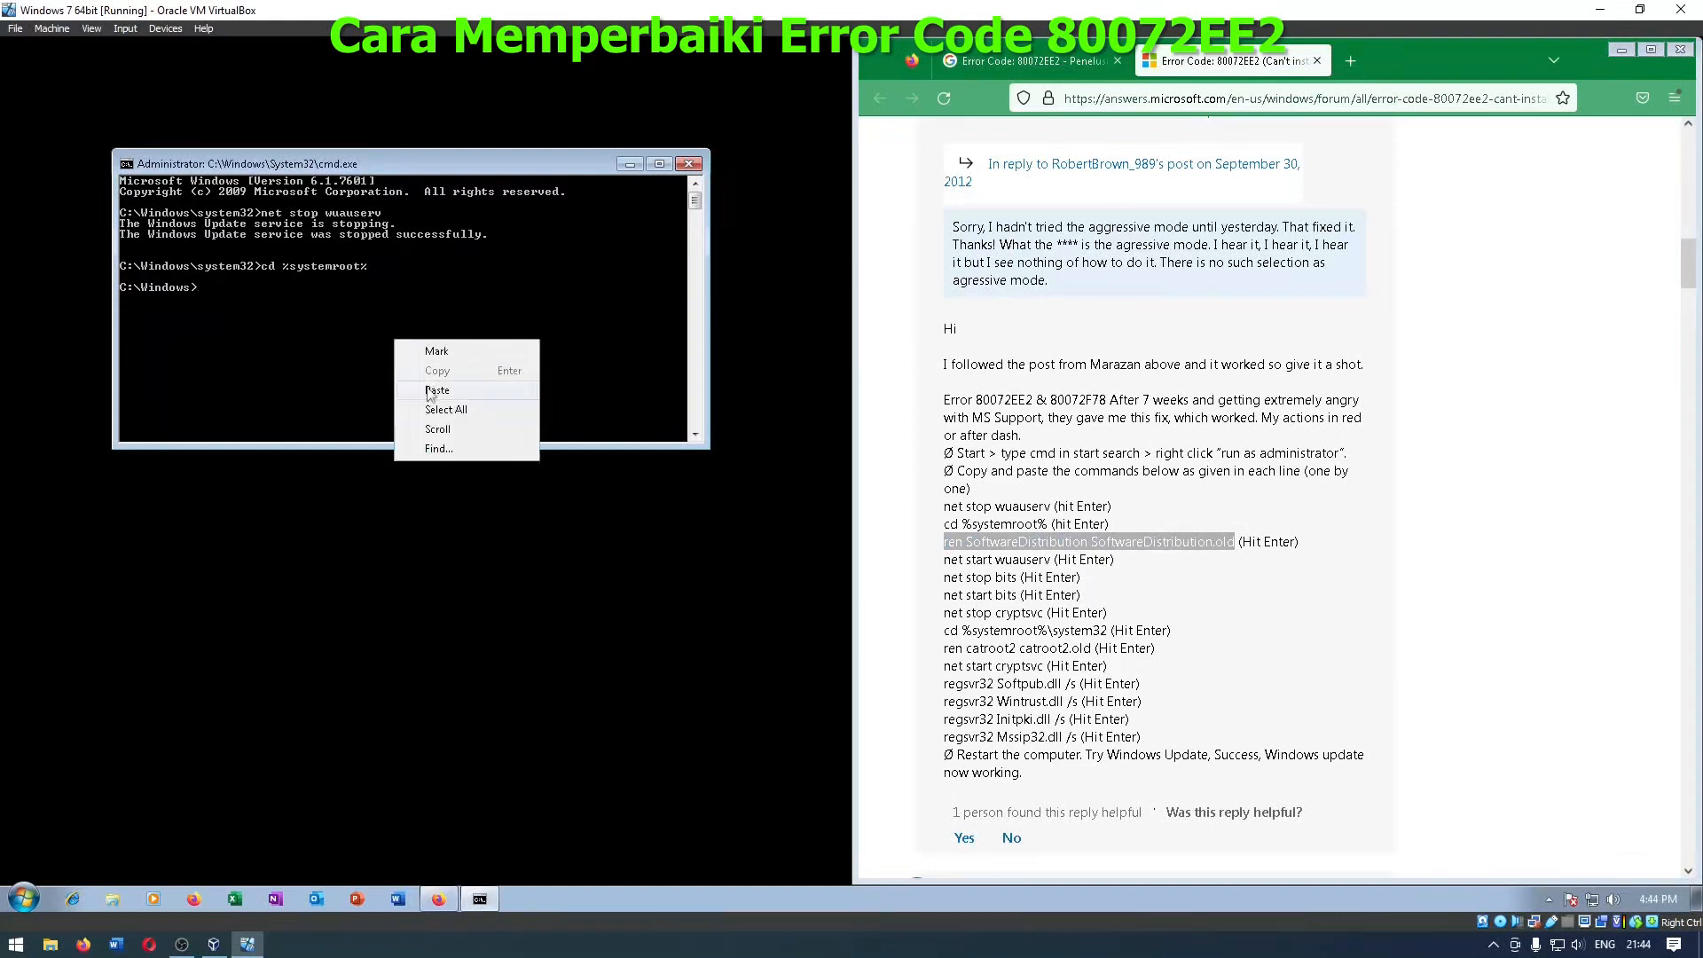
pyautogui.click(437, 390)
pyautogui.press('Return')
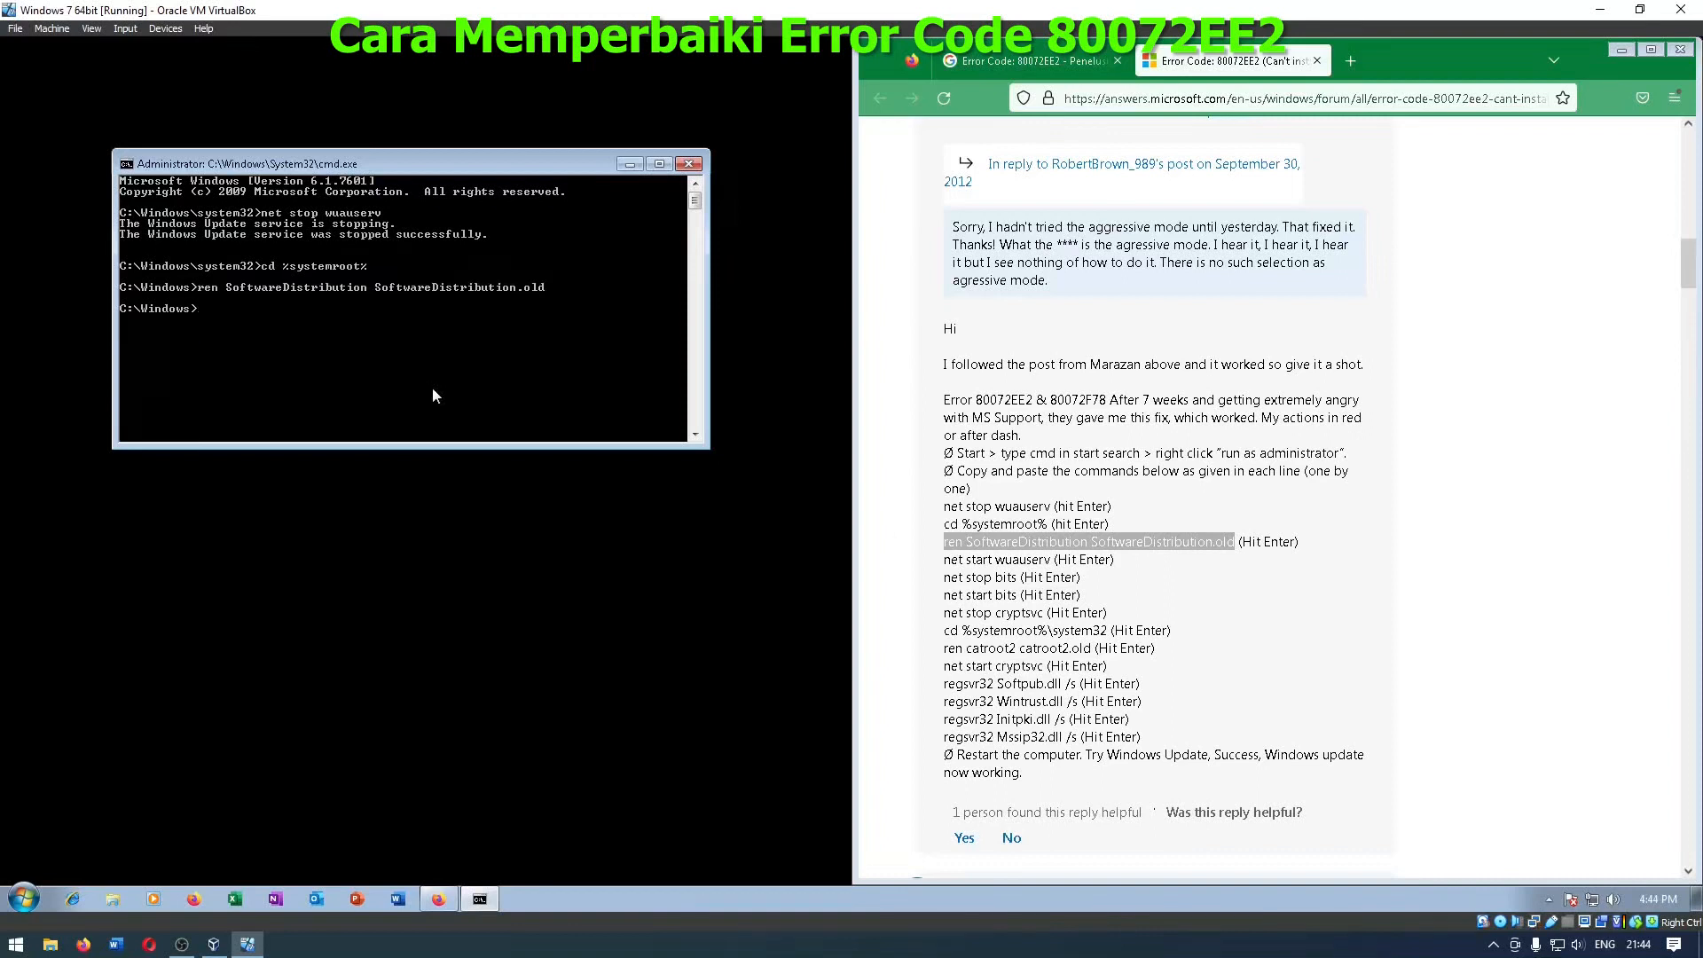
# Step: Restart the Windows Update service by copying "net start wuauserv" from the reply and running it in the Command Prompt
pyautogui.moveTo(943, 558); pyautogui.dragTo(1050, 560)
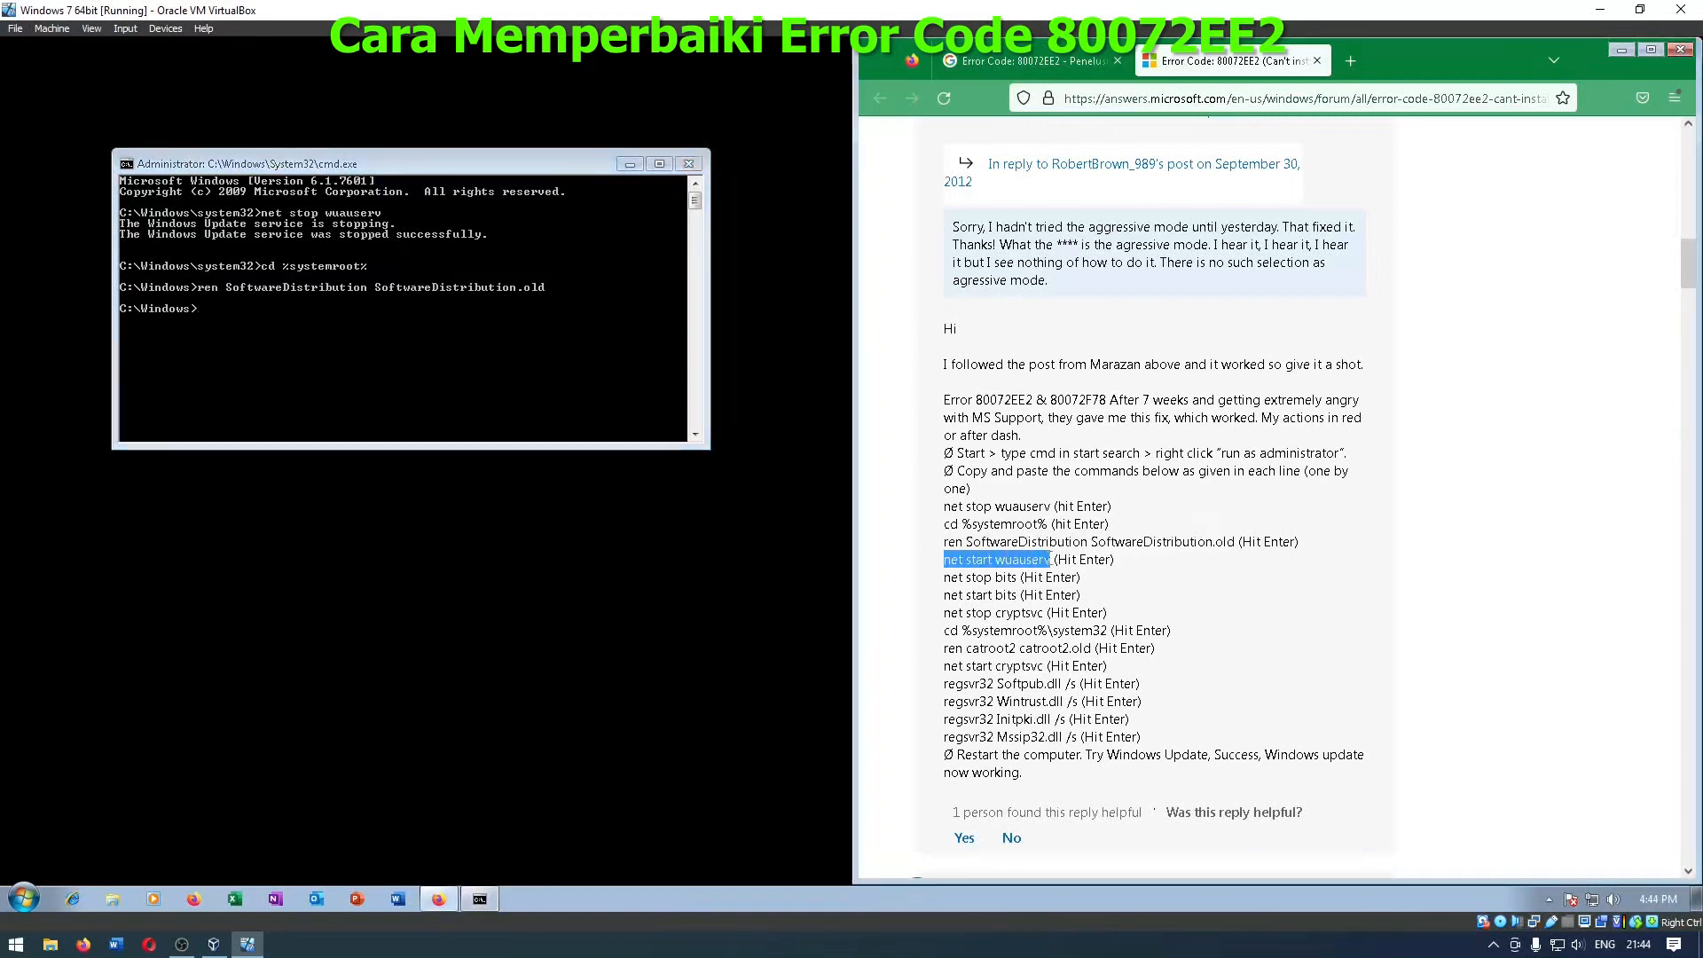
pyautogui.rightClick(262, 321)
pyautogui.click(300, 370)
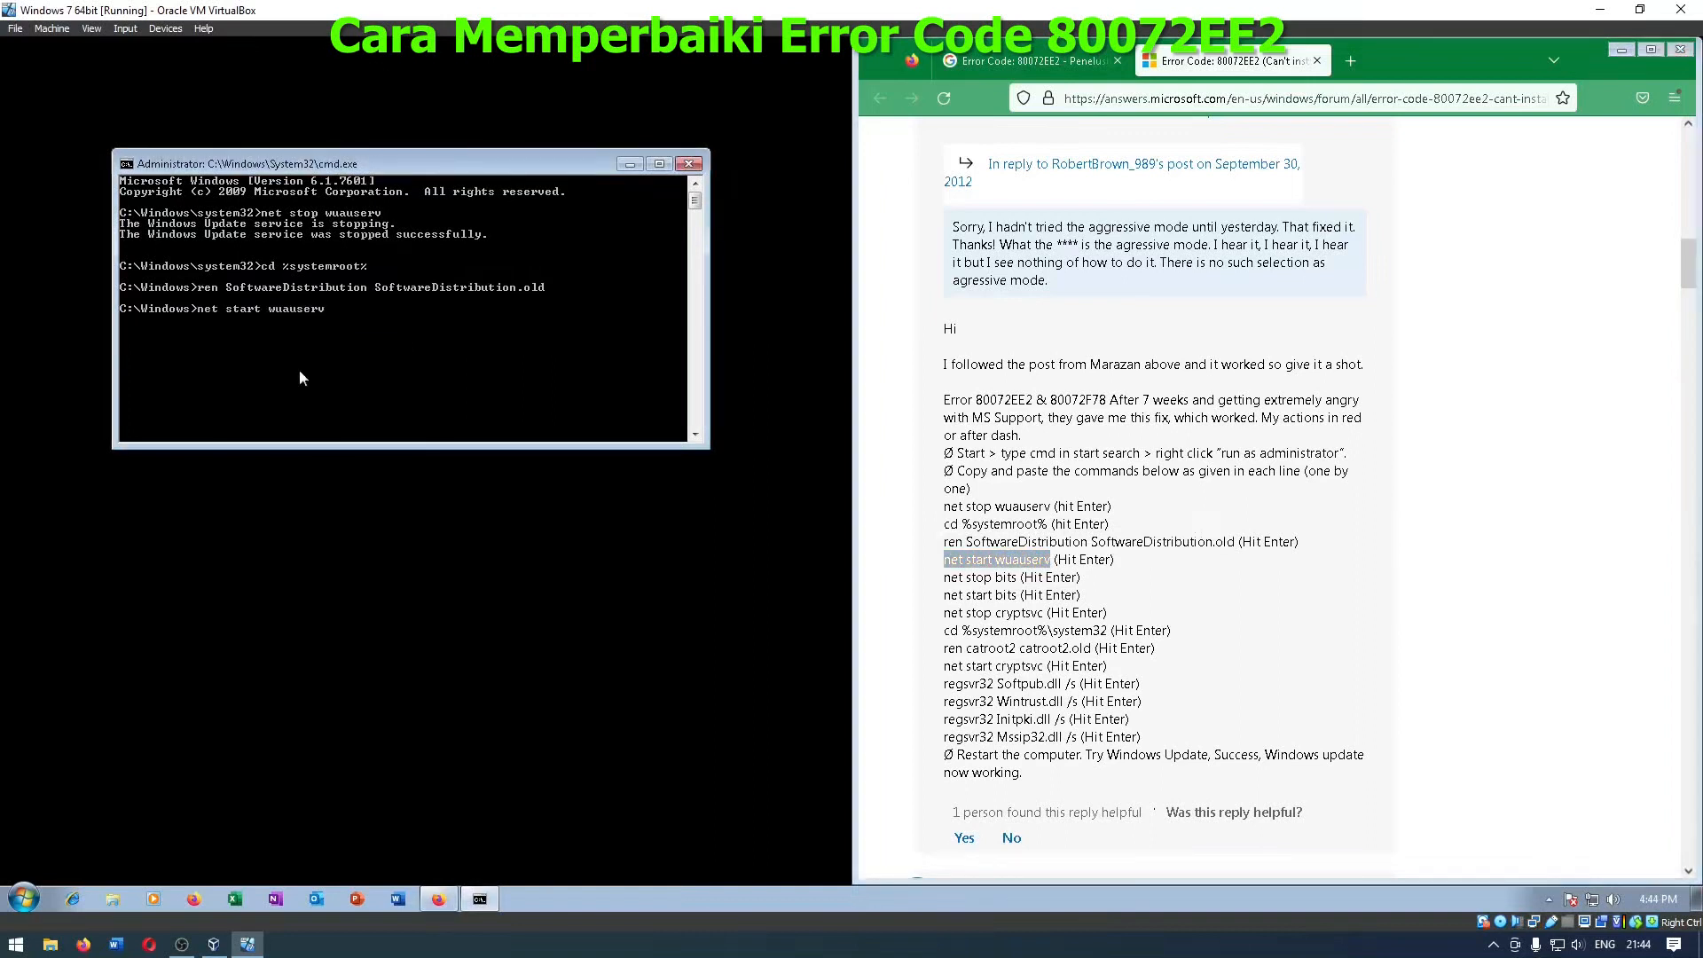
pyautogui.press('Return')
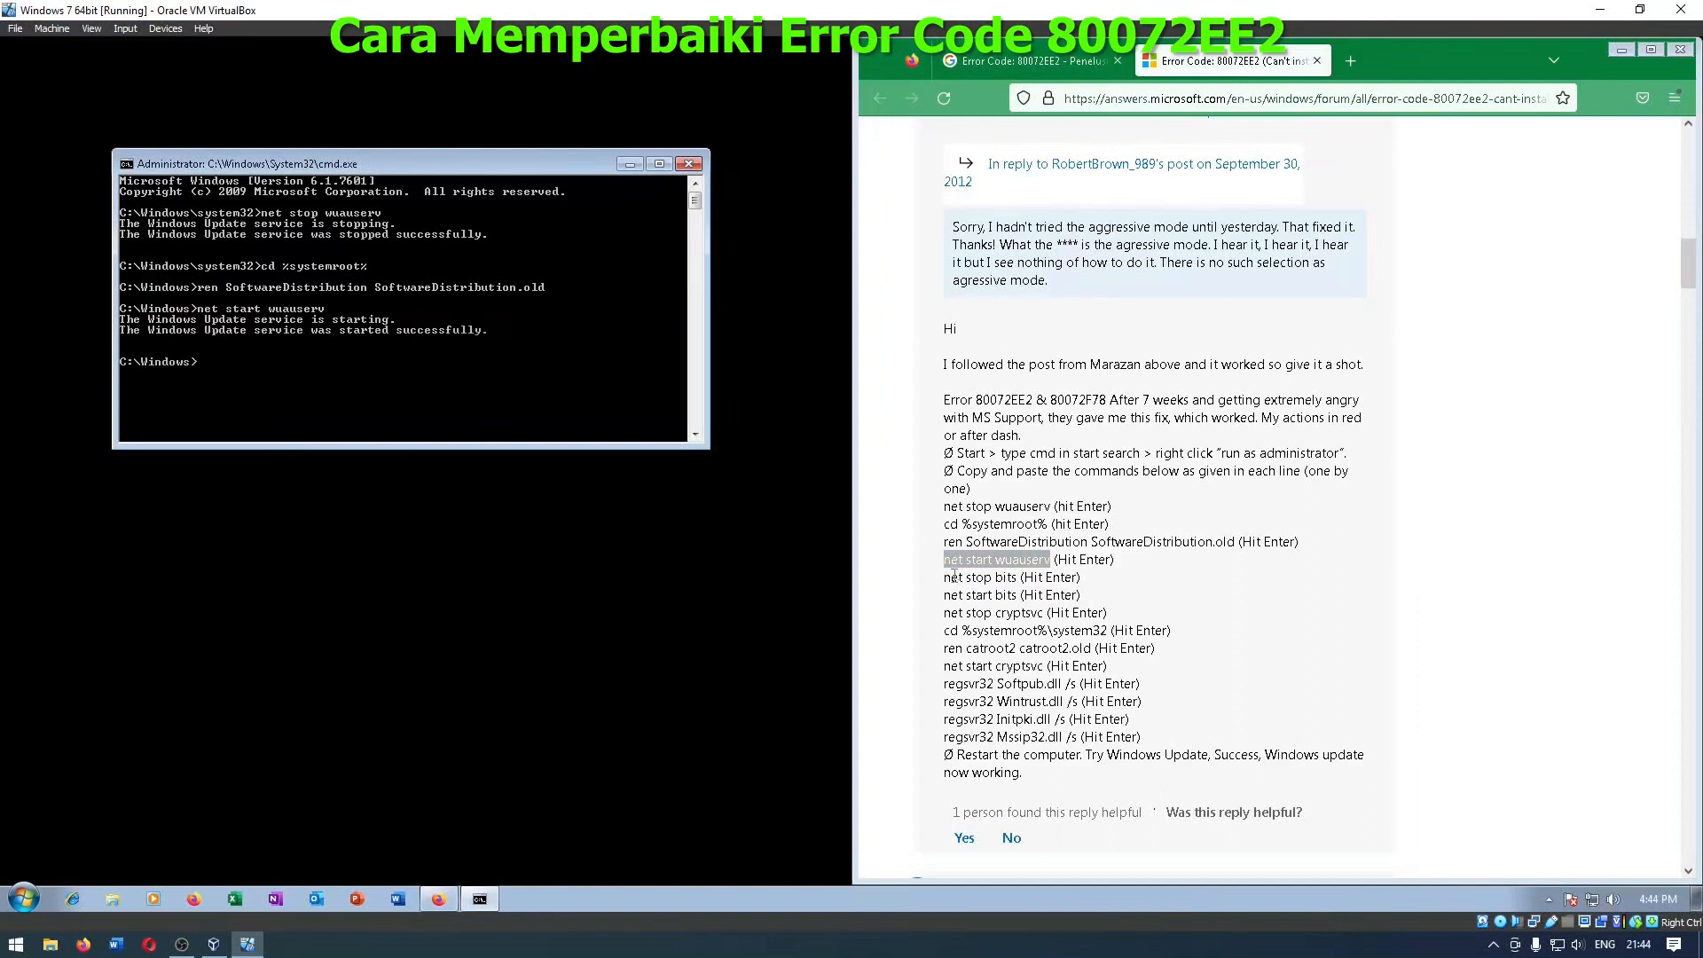
# Step: Stop the Background Intelligent Transfer Service by copying "net stop bits" from the reply and running it in the Command Prompt
pyautogui.moveTo(943, 578); pyautogui.dragTo(1017, 577)
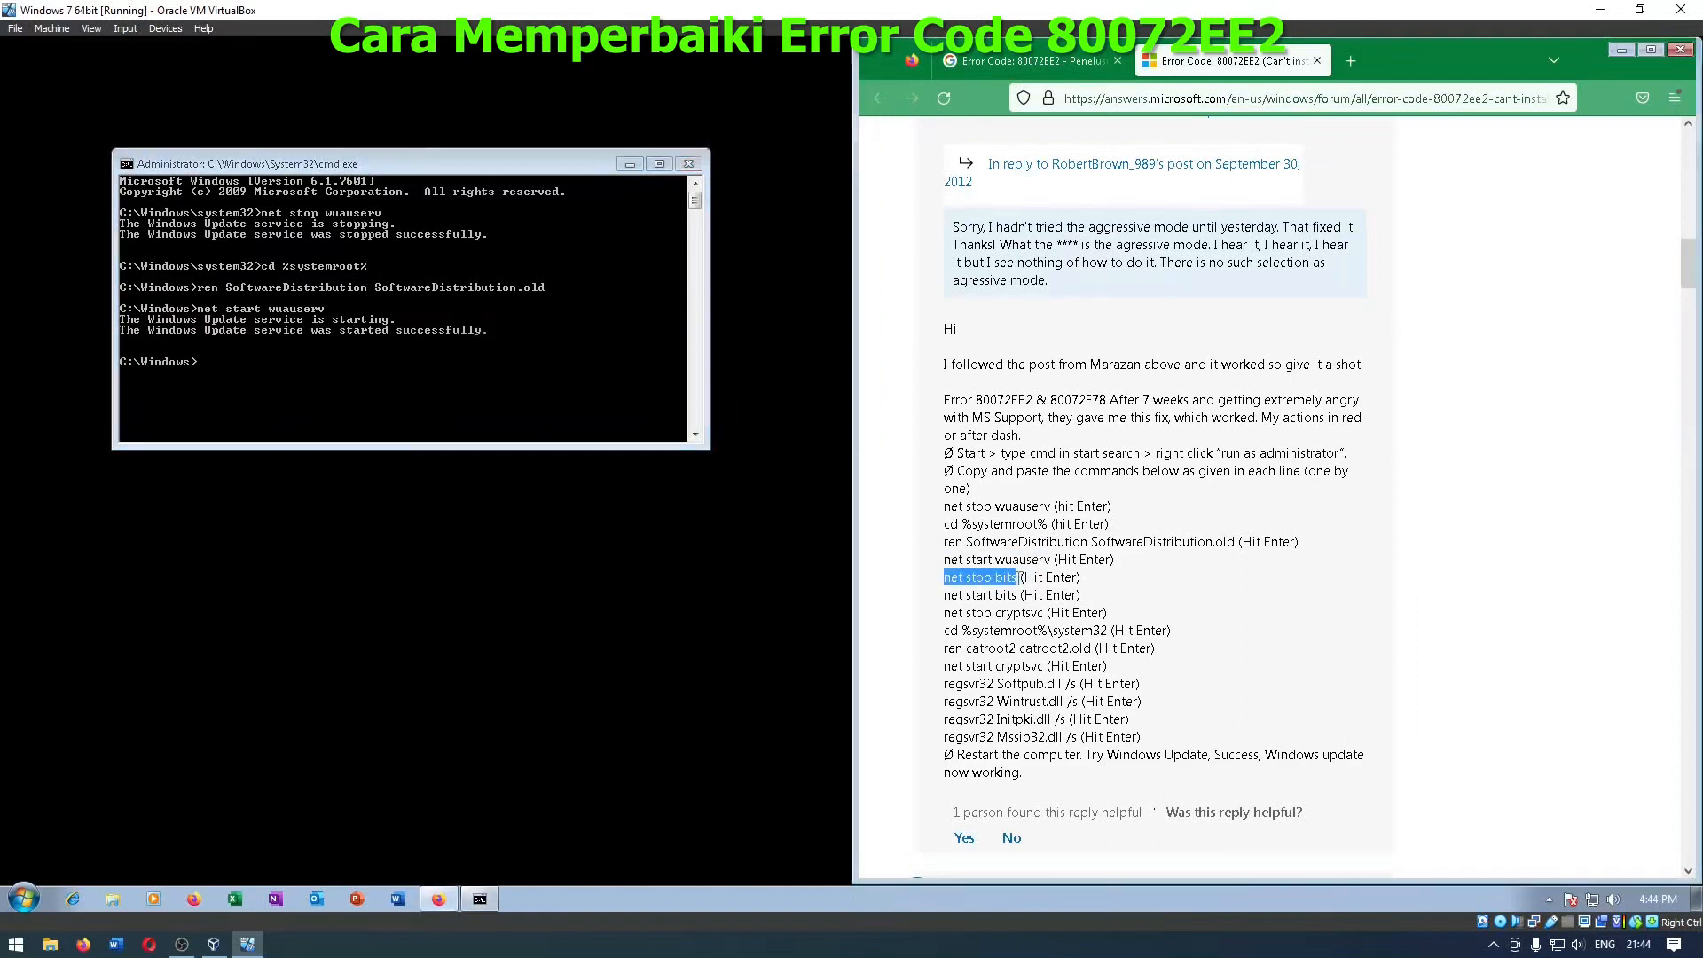
pyautogui.click(437, 380)
pyautogui.rightClick(436, 380)
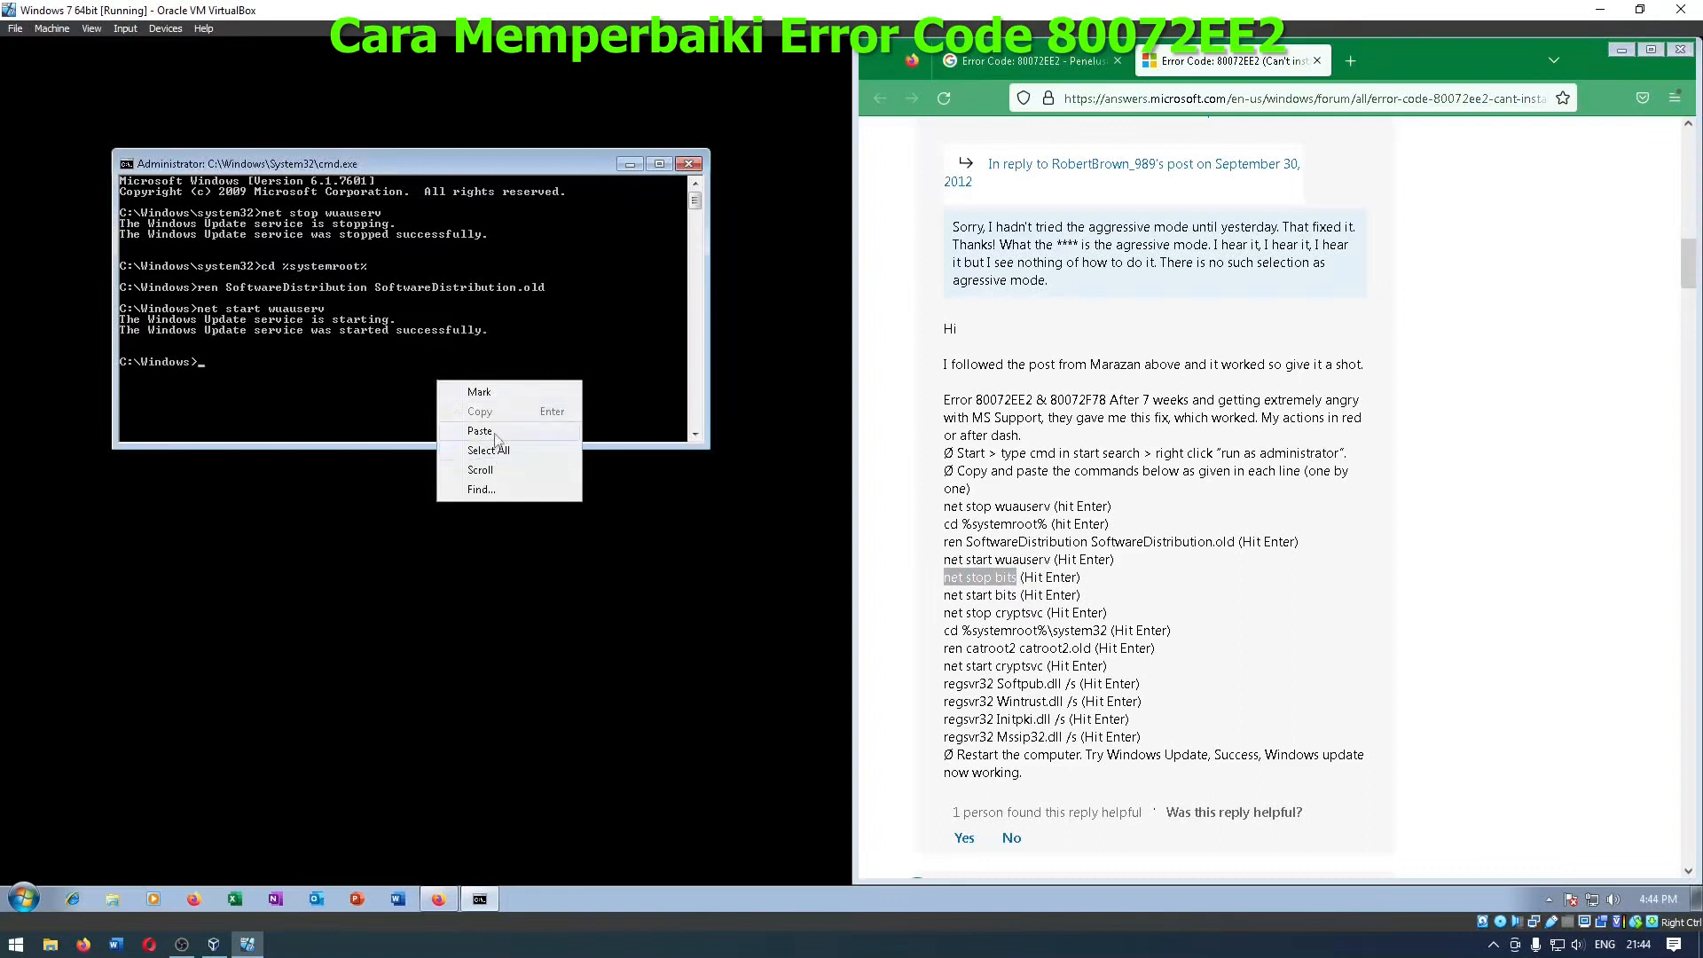
pyautogui.click(480, 431)
pyautogui.press('Return')
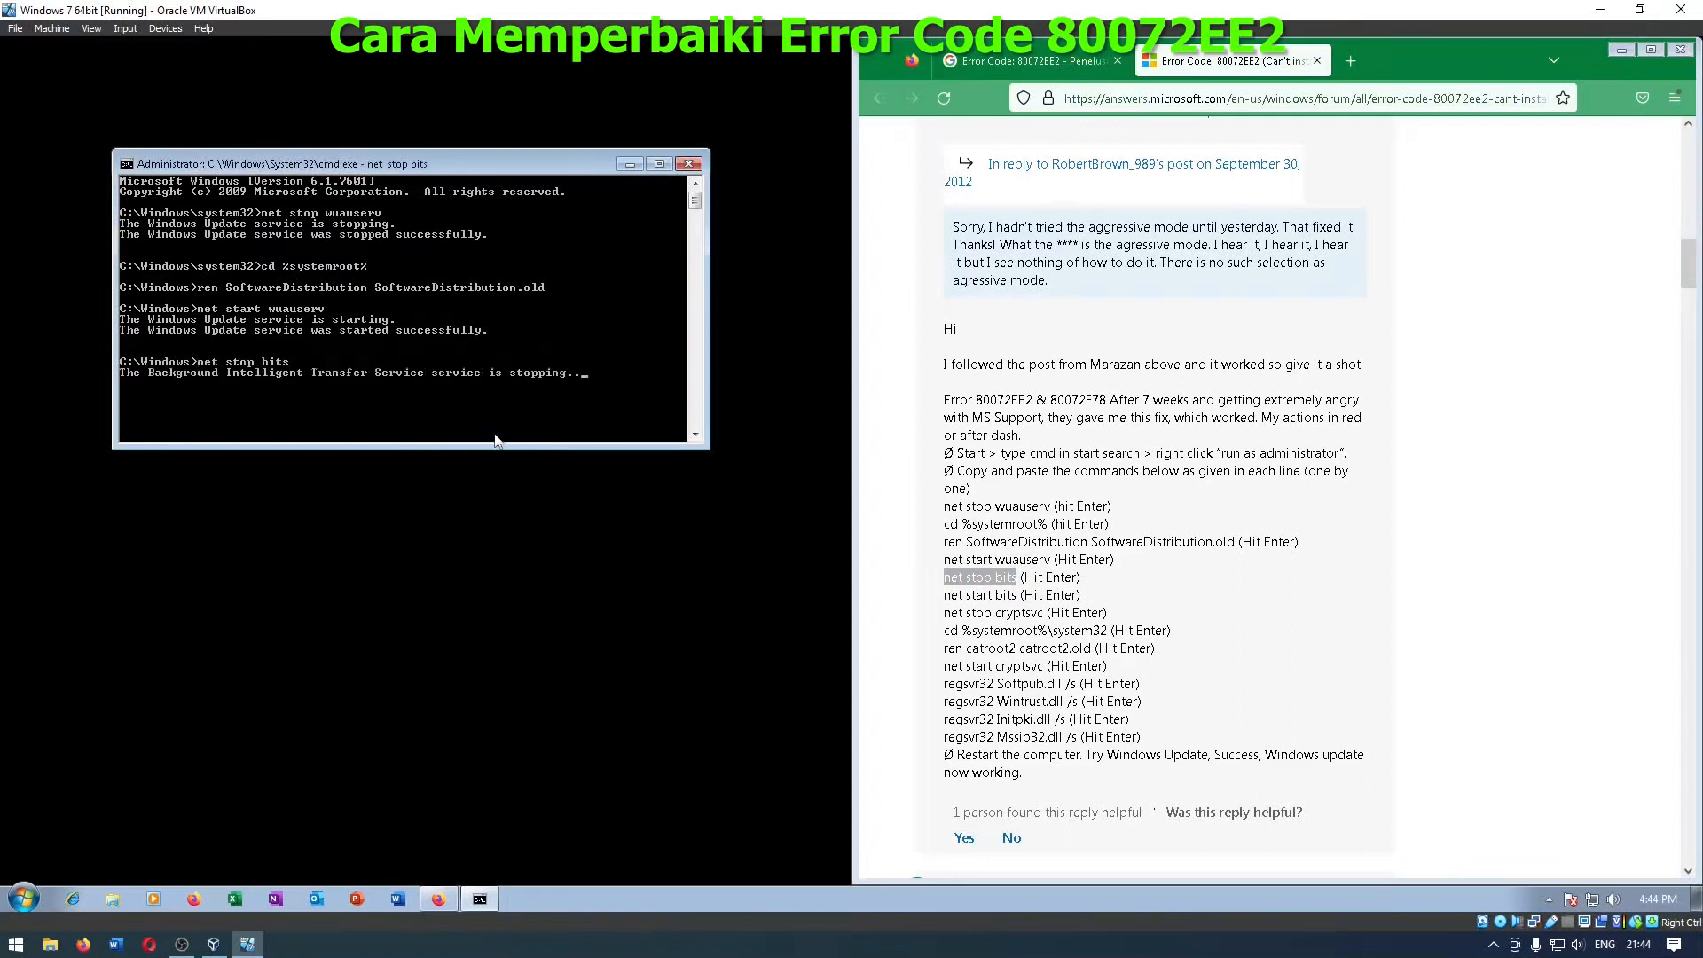
# Step: Start the Background Intelligent Transfer Service again by copying "net start bits" from the reply and running it in the Command Prompt
pyautogui.moveTo(944, 595); pyautogui.dragTo(1020, 600)
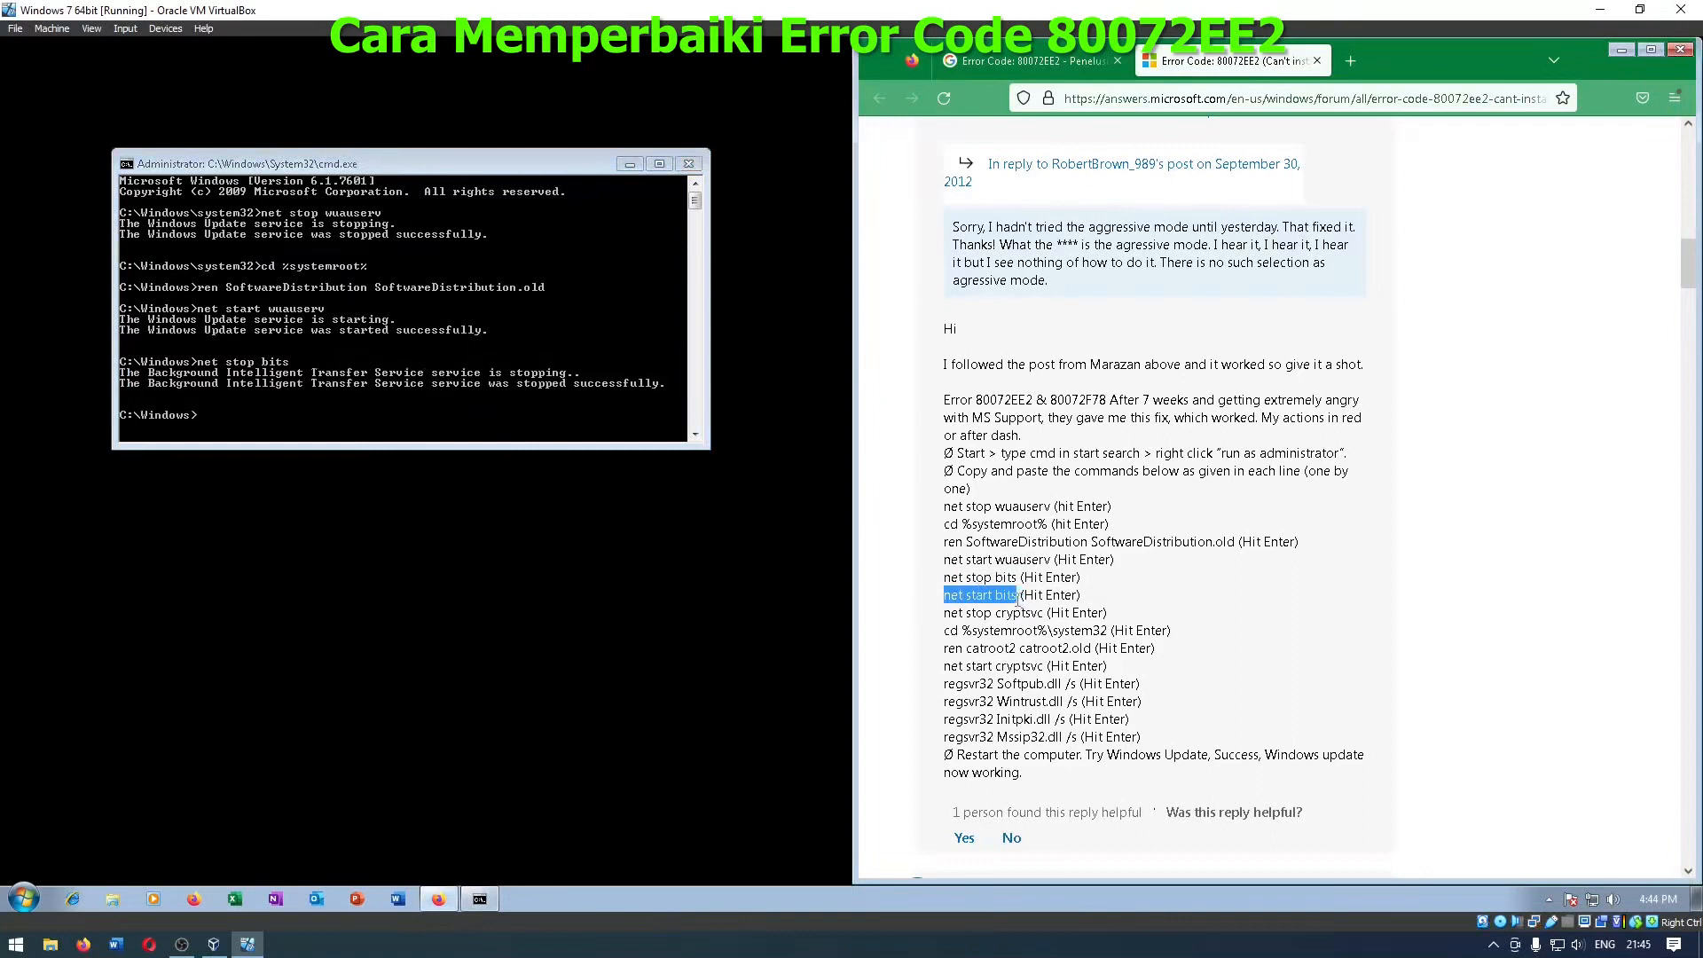
pyautogui.click(418, 417)
pyautogui.rightClick(419, 417)
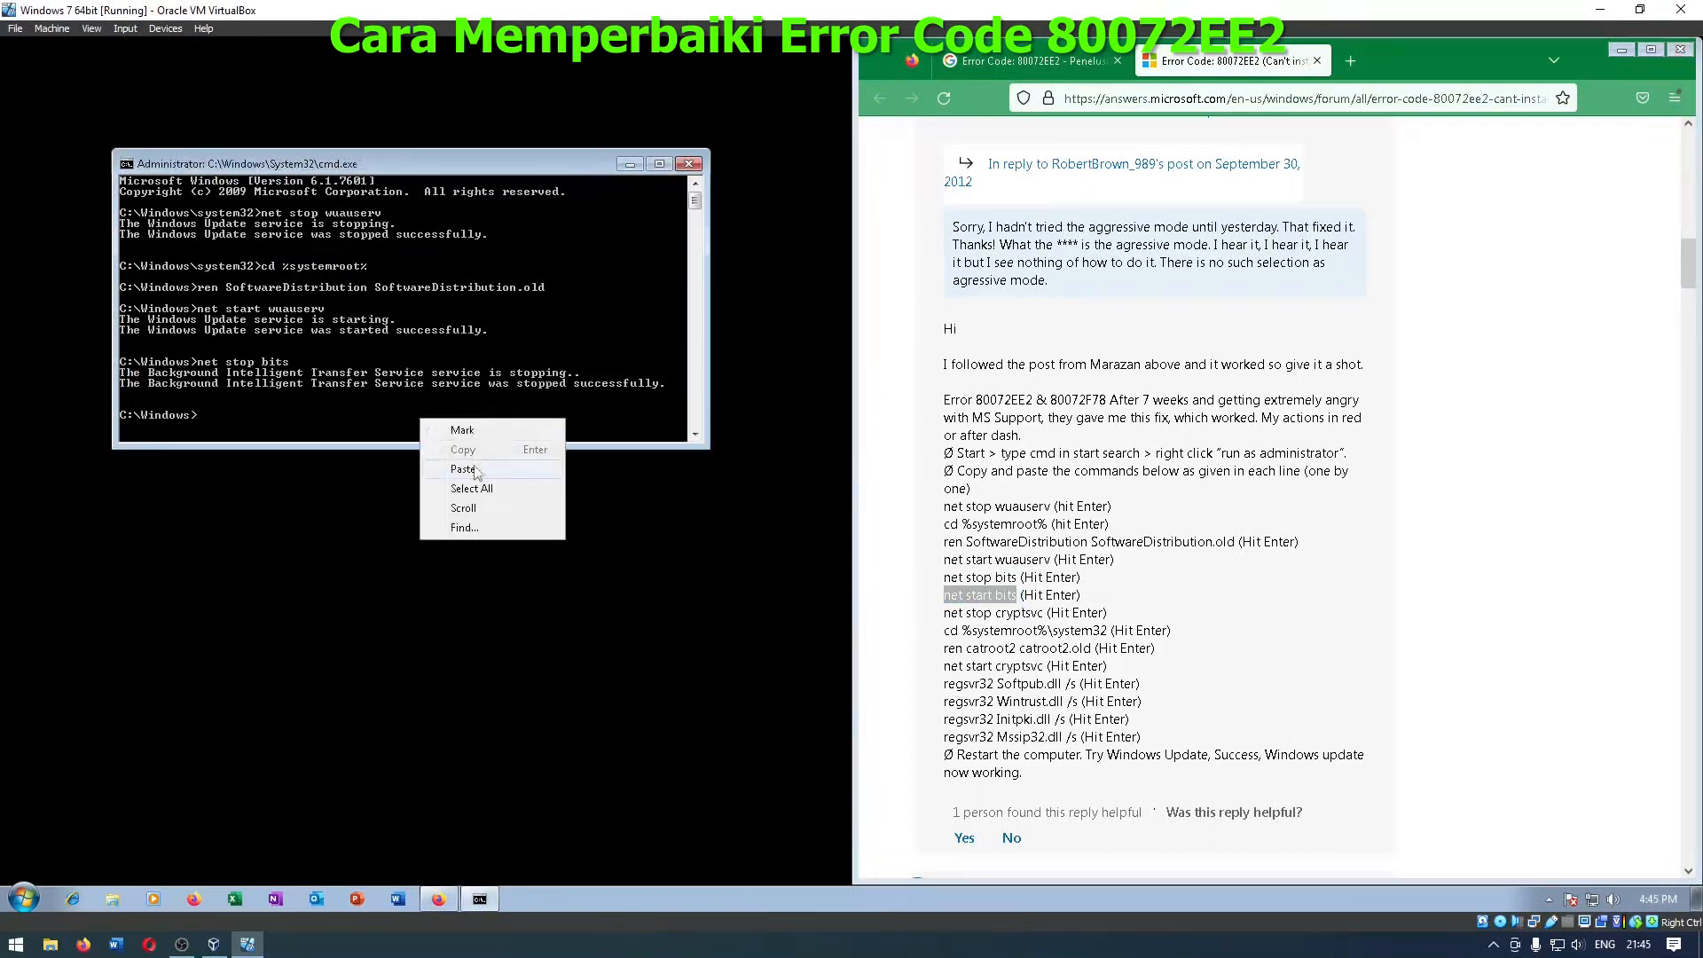
pyautogui.click(475, 469)
pyautogui.press('Return')
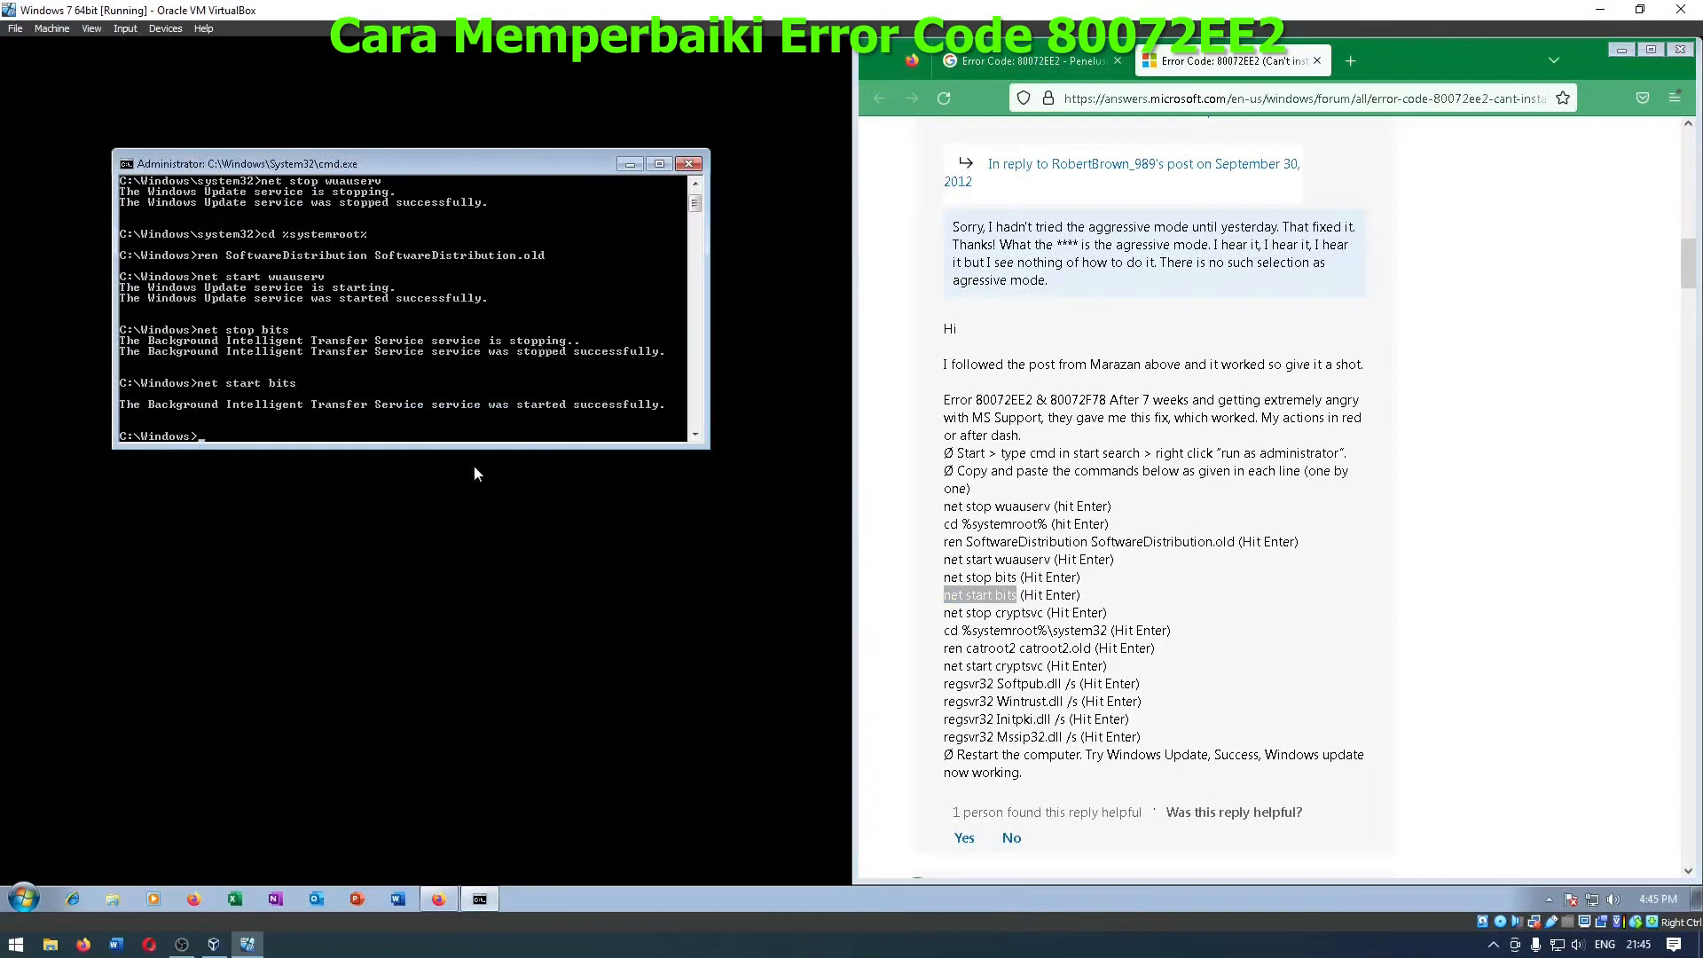
# Step: Stop the Cryptographic Services by copying "net stop cryptsvc" from the reply and running it in the Command Prompt
pyautogui.moveTo(944, 613); pyautogui.dragTo(1044, 614)
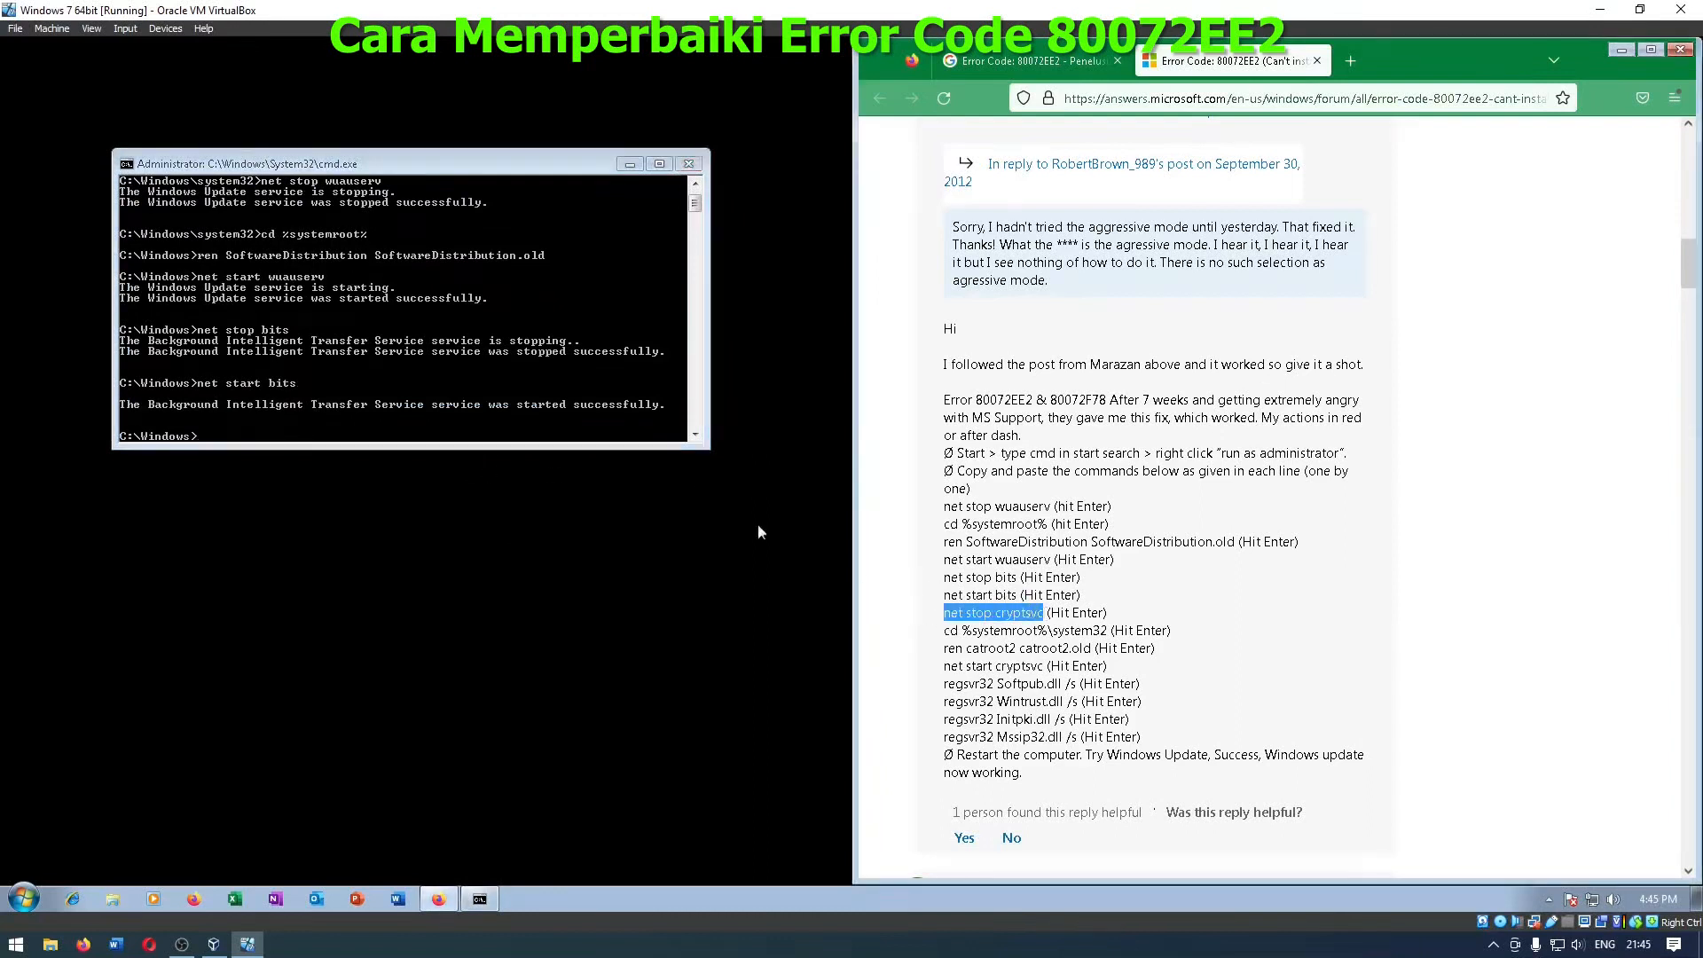
pyautogui.click(420, 434)
pyautogui.rightClick(420, 434)
pyautogui.click(444, 482)
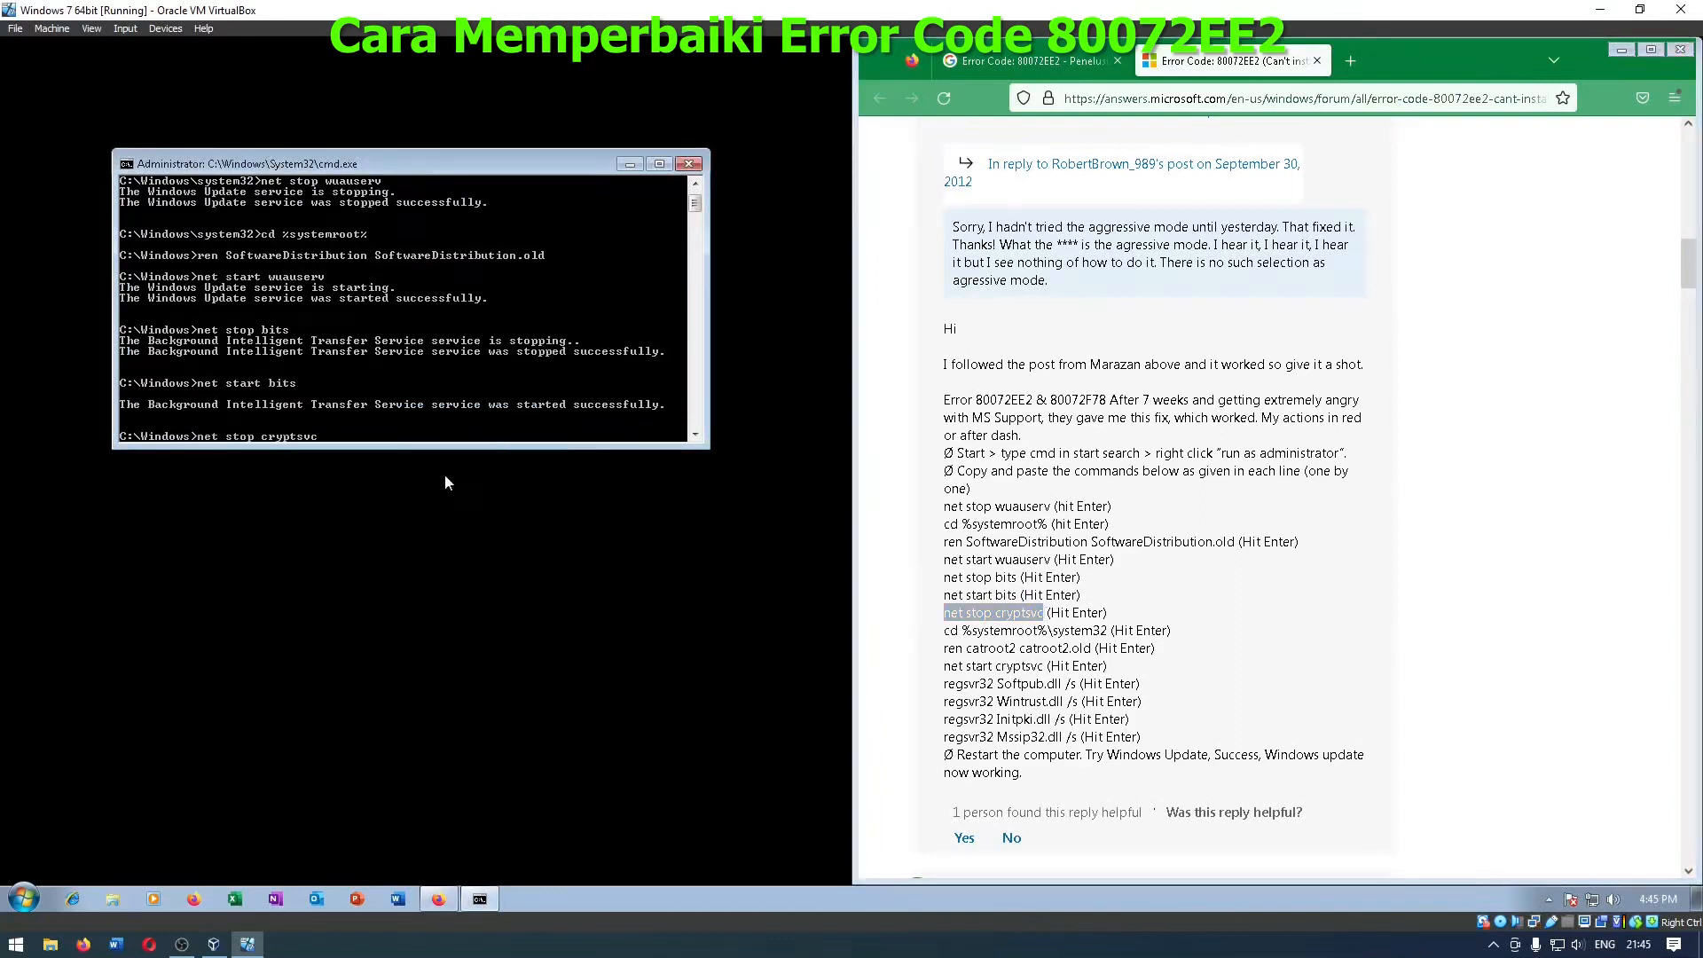
pyautogui.press('Return')
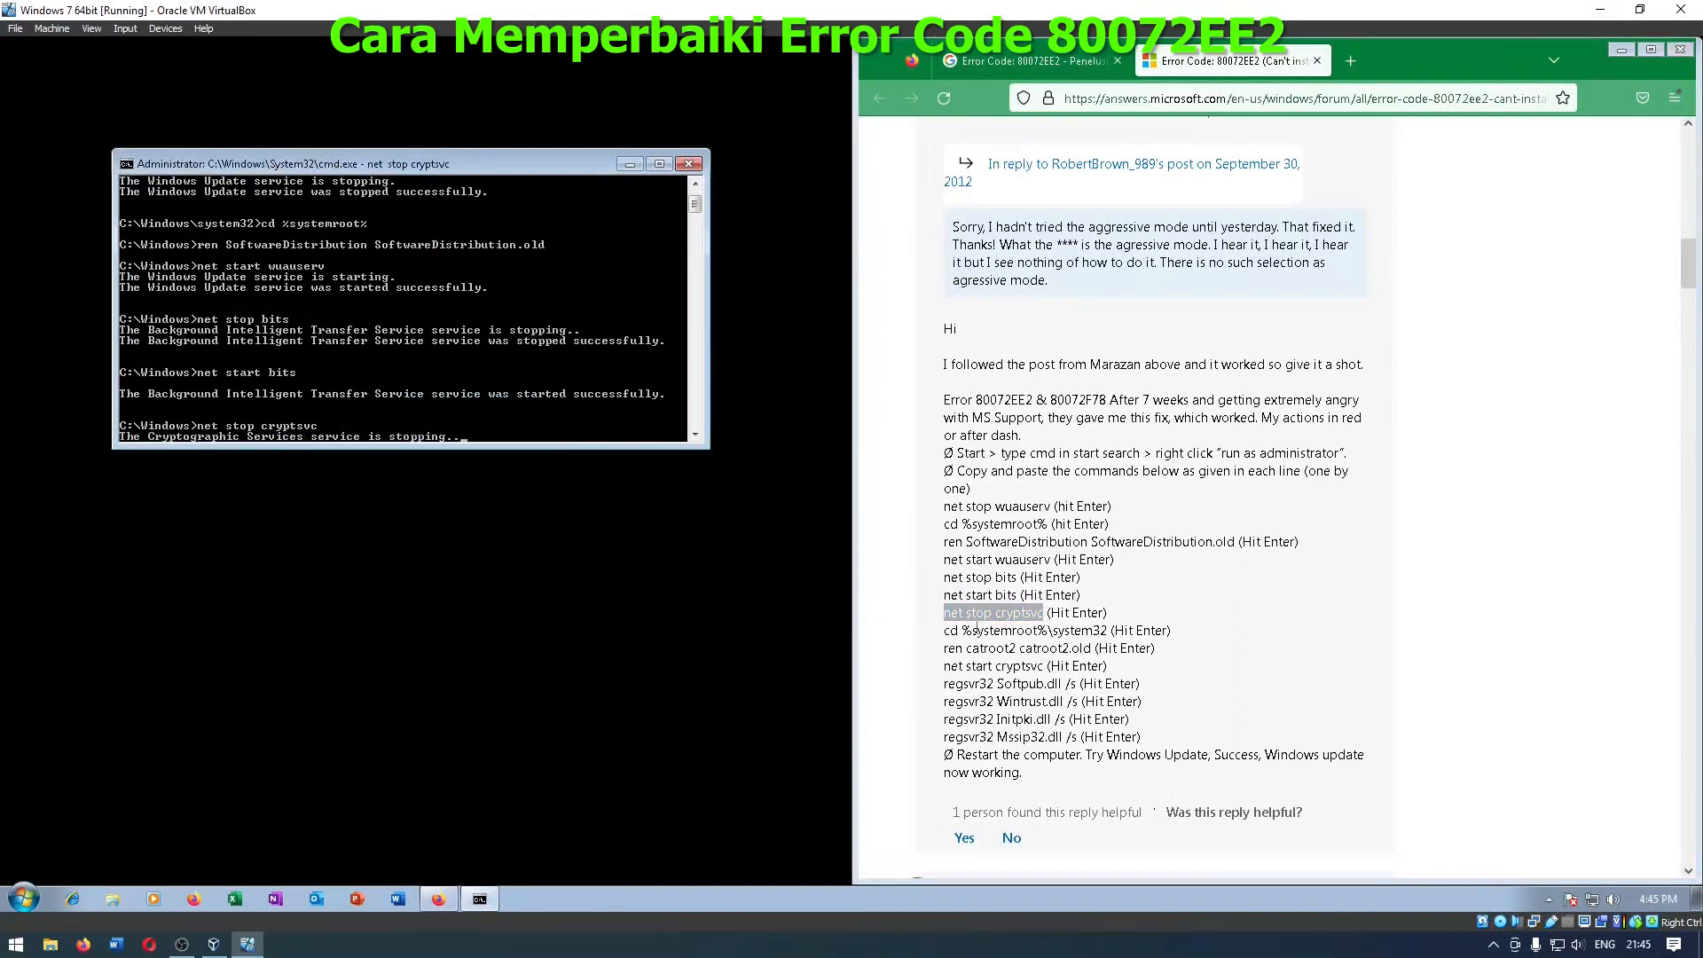
# Step: Change to the system32 directory by copying "cd %systemroot%\system32" from the reply and running it in the Command Prompt
pyautogui.moveTo(944, 631); pyautogui.dragTo(1110, 632)
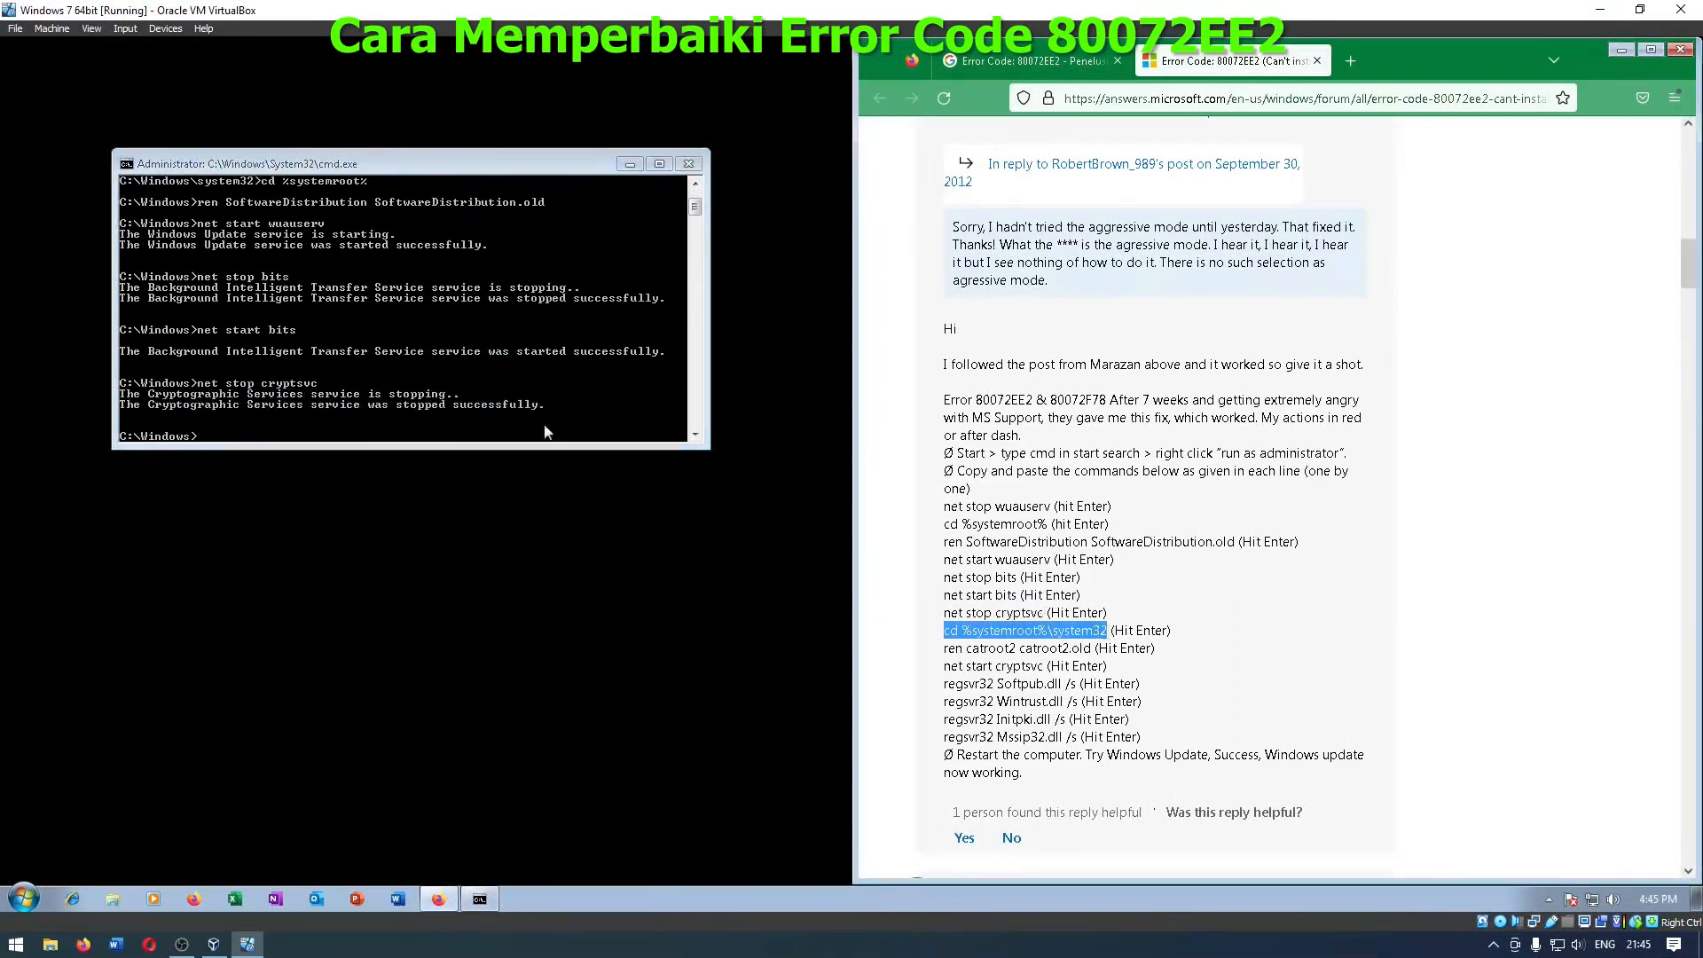
pyautogui.rightClick(409, 433)
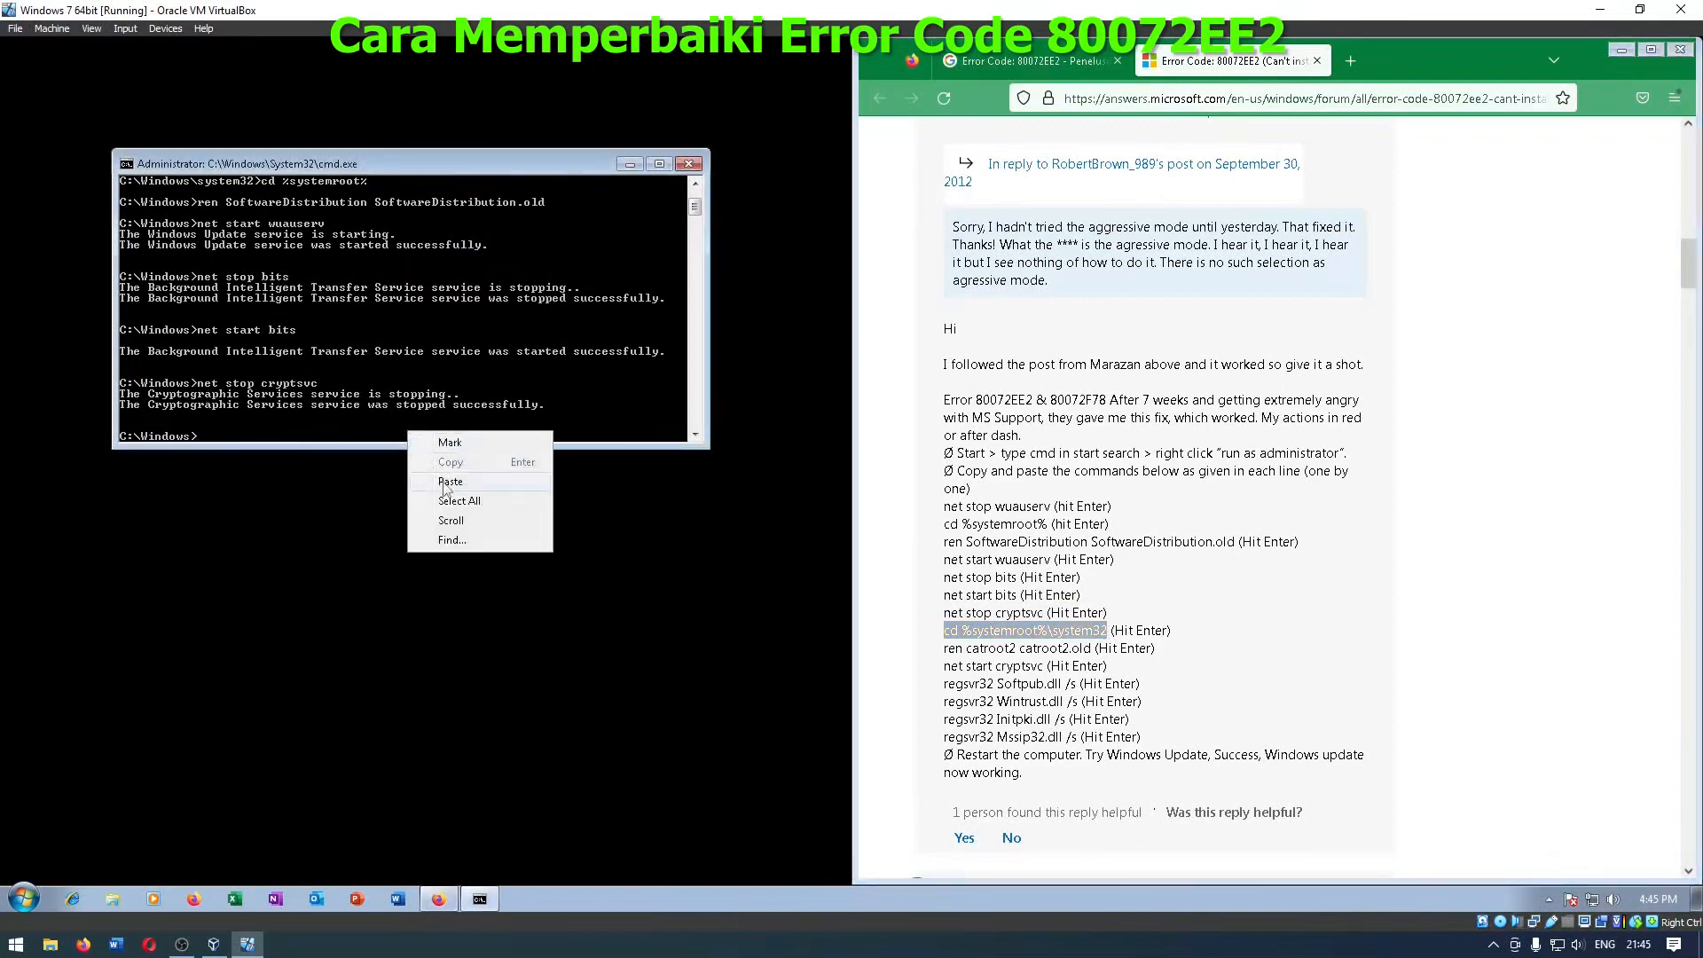
pyautogui.click(443, 481)
pyautogui.press('Return')
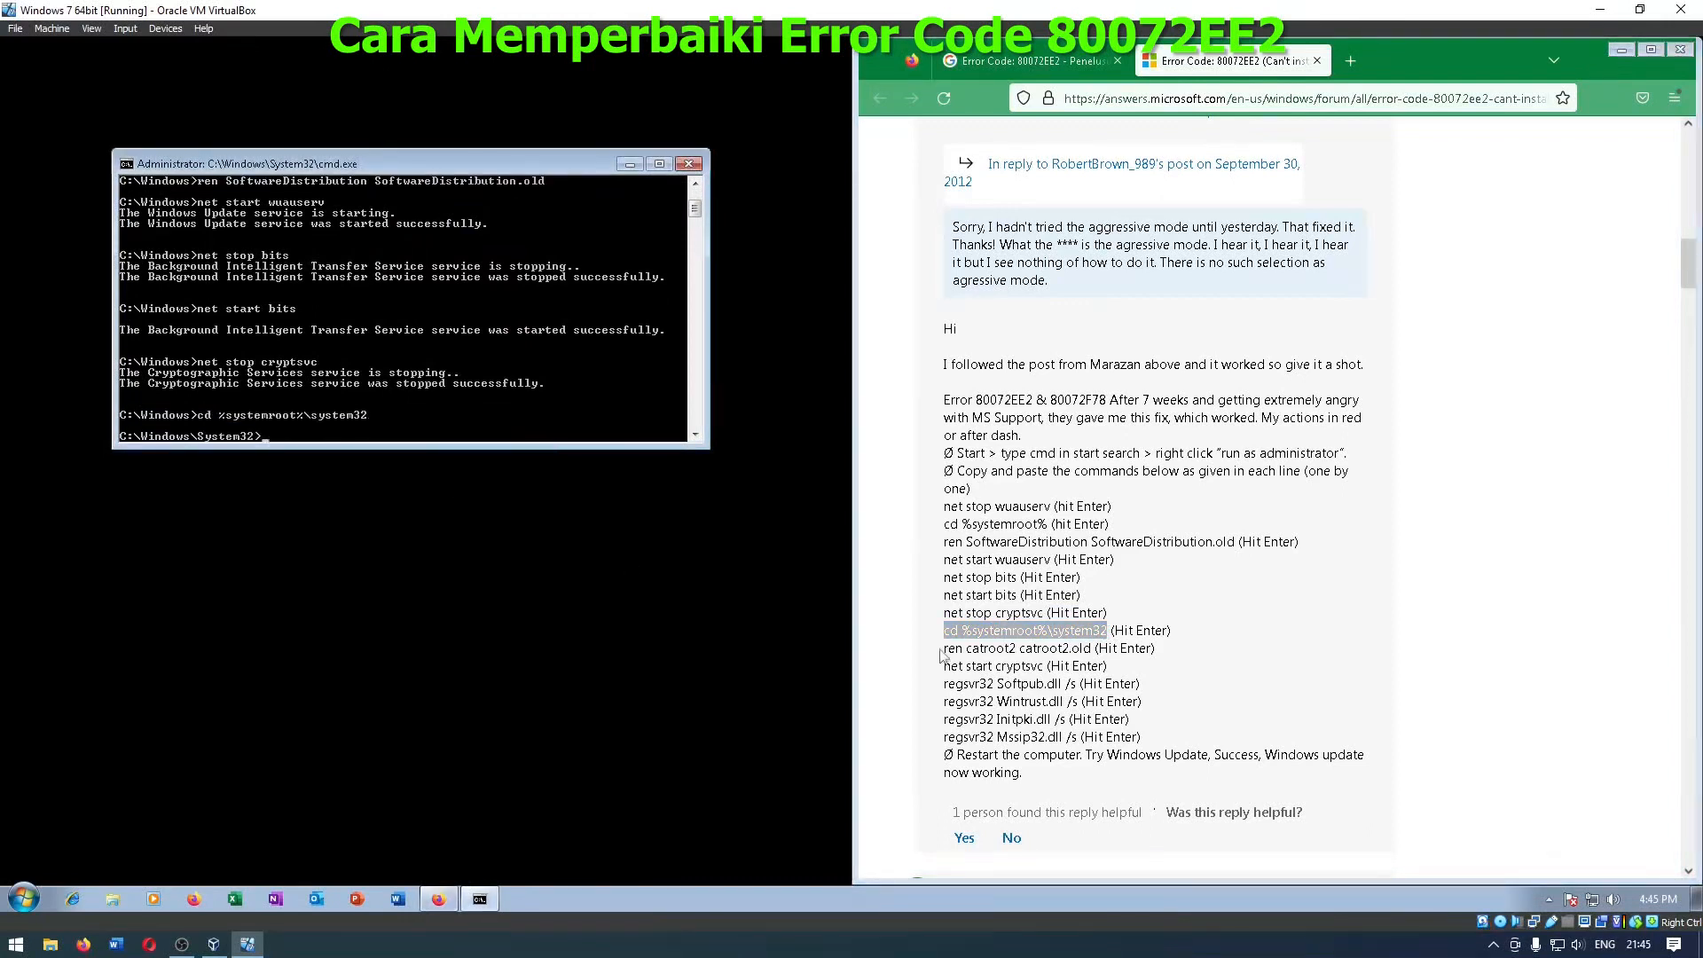
# Step: Rename the catroot2 folder by copying "ren catroot2 catroot2.old" from the reply and running it in the Command Prompt
pyautogui.moveTo(944, 648); pyautogui.dragTo(1096, 649)
pyautogui.press('super+c')
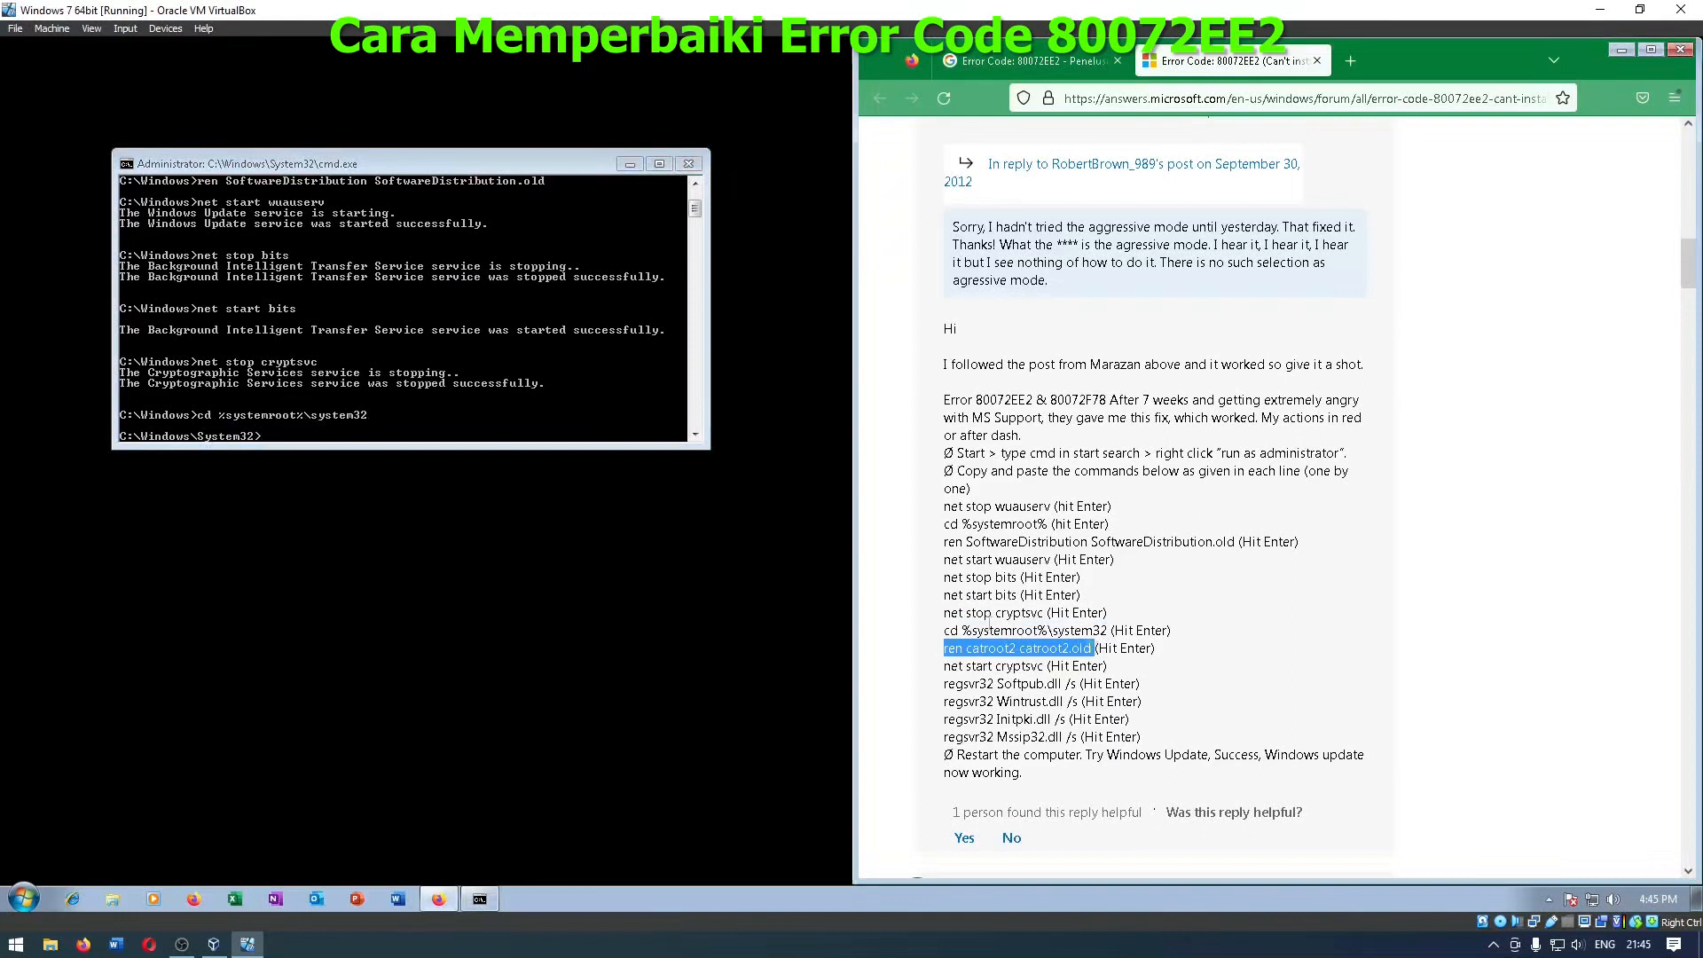
pyautogui.click(393, 443)
pyautogui.rightClick(381, 436)
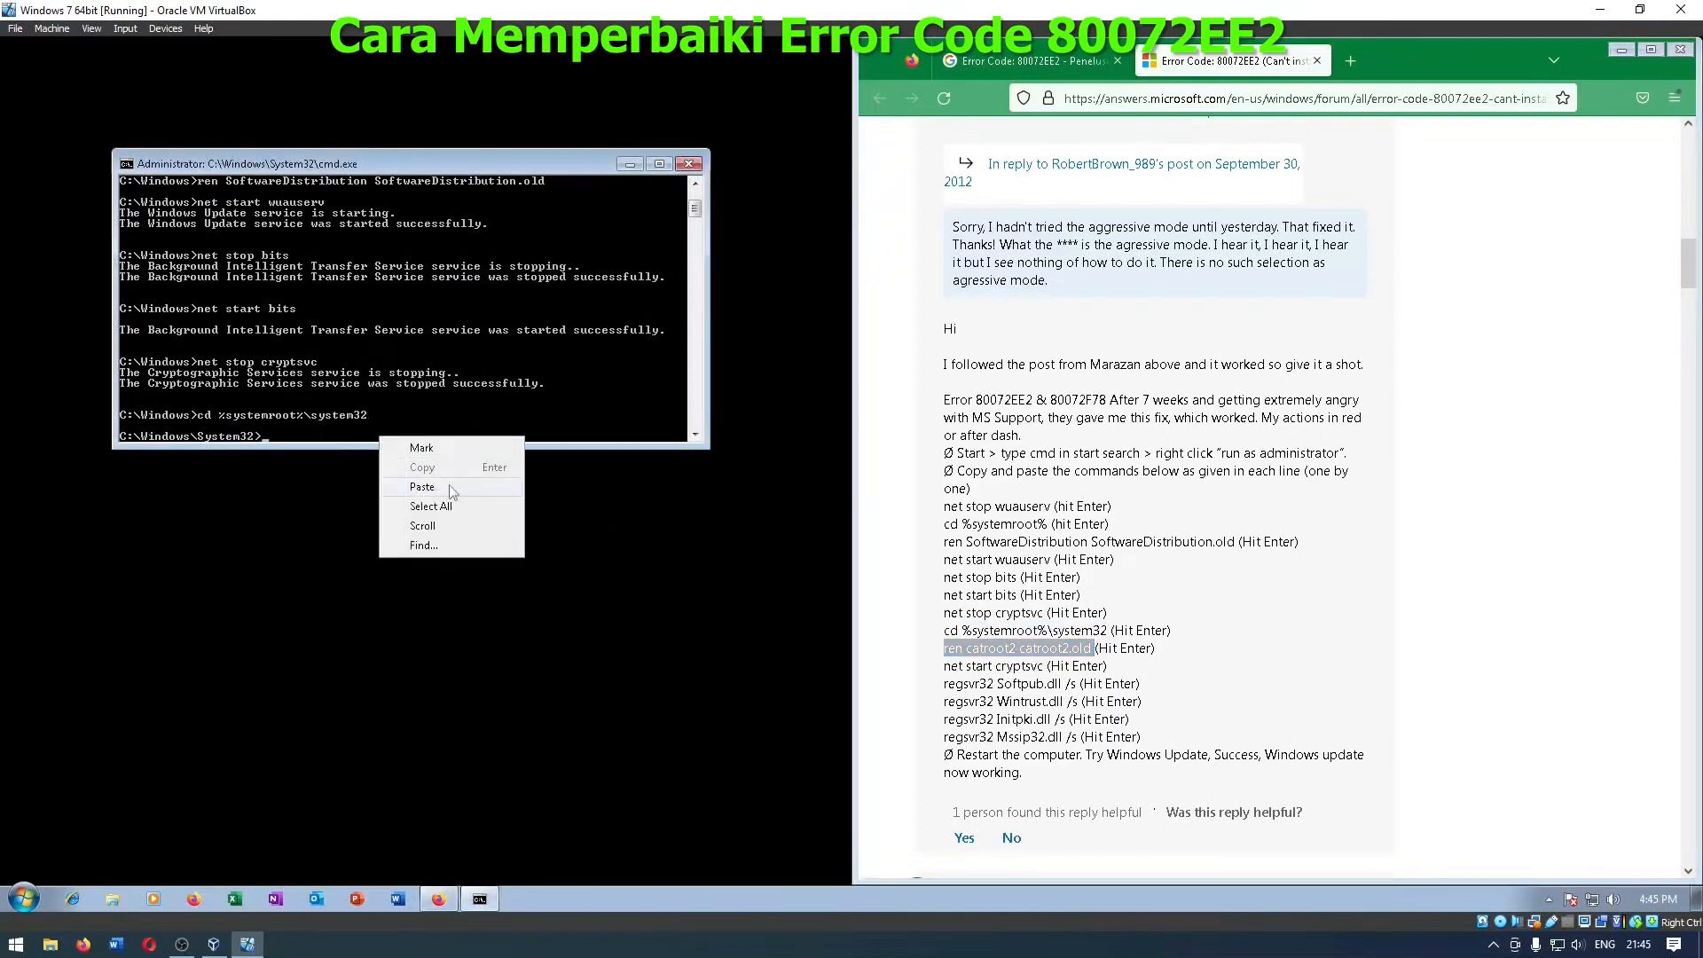
pyautogui.click(422, 487)
pyautogui.press('Return')
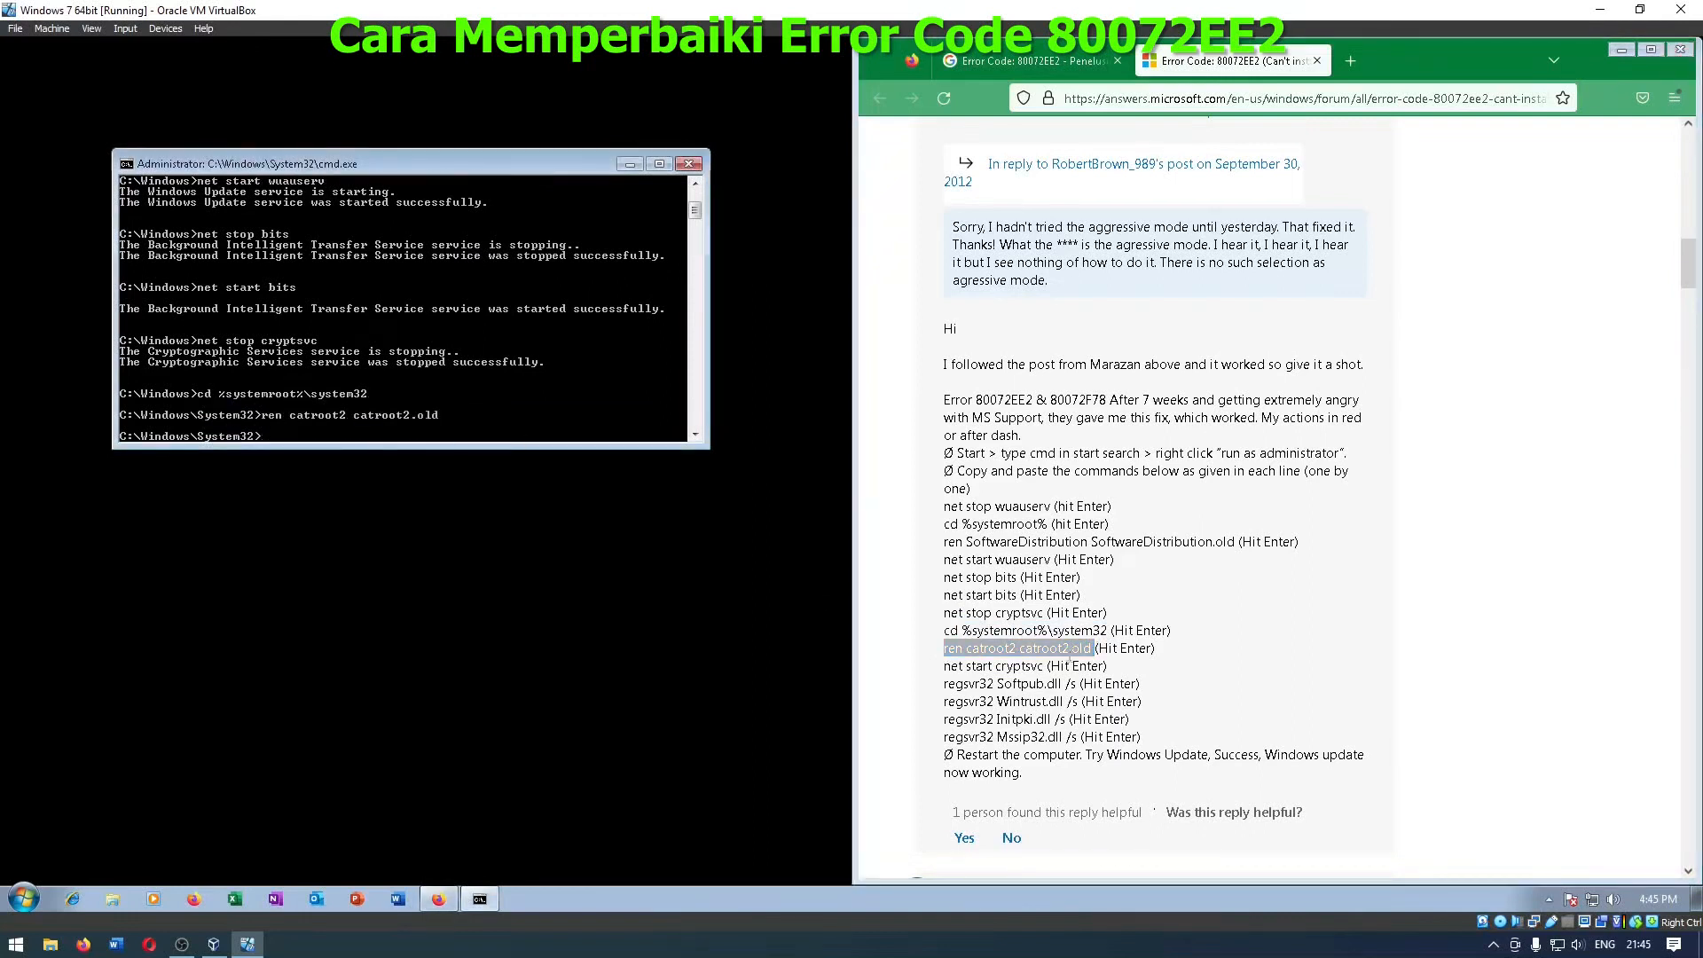
# Step: Start the Cryptographic Services again by copying "net start cryptsvc" from the reply and running it in the Command Prompt
pyautogui.moveTo(944, 666); pyautogui.dragTo(1047, 668)
pyautogui.press('super+c')
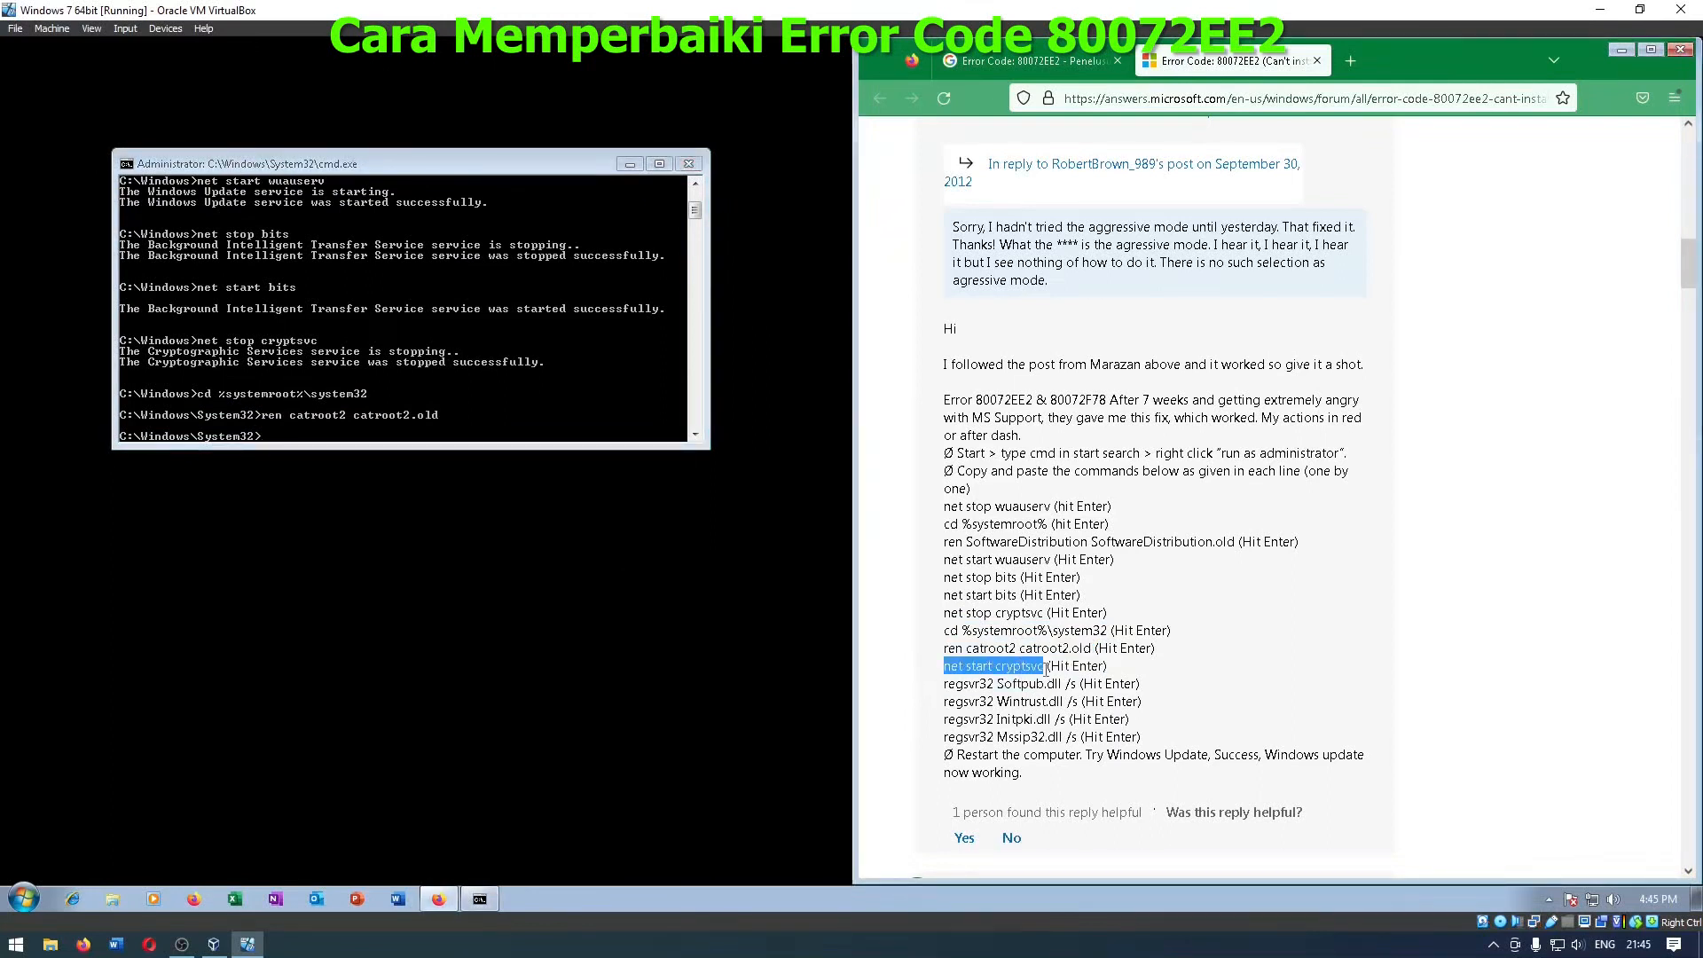
pyautogui.rightClick(403, 437)
pyautogui.click(435, 487)
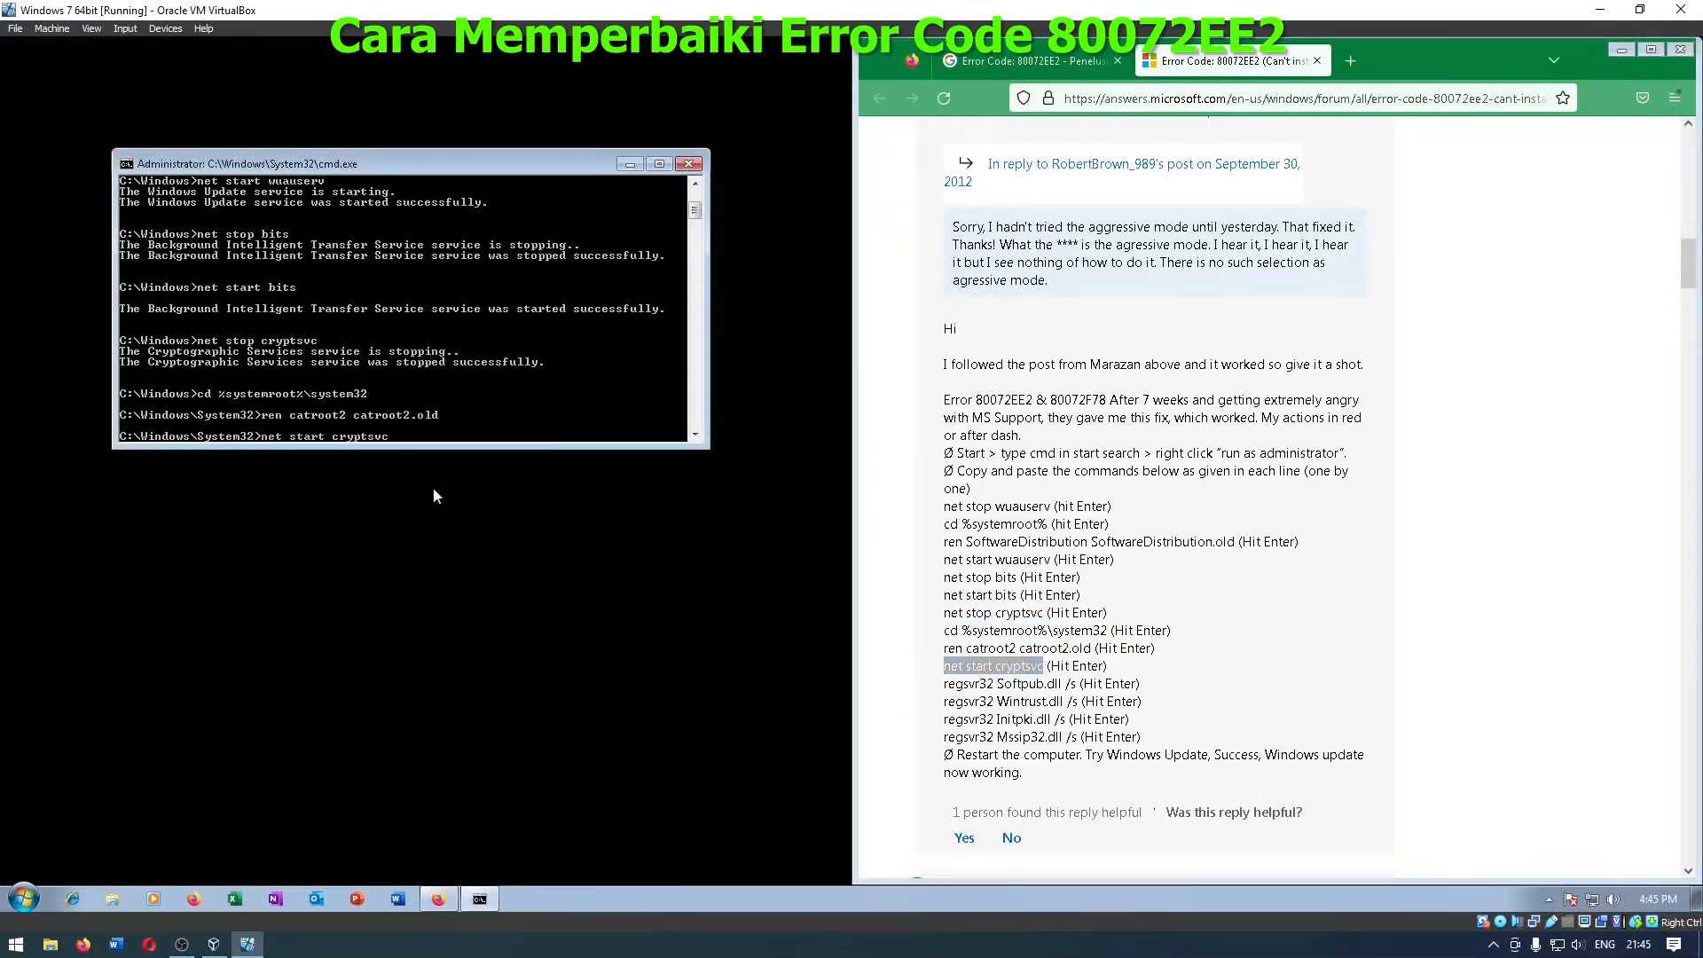
pyautogui.press('Return')
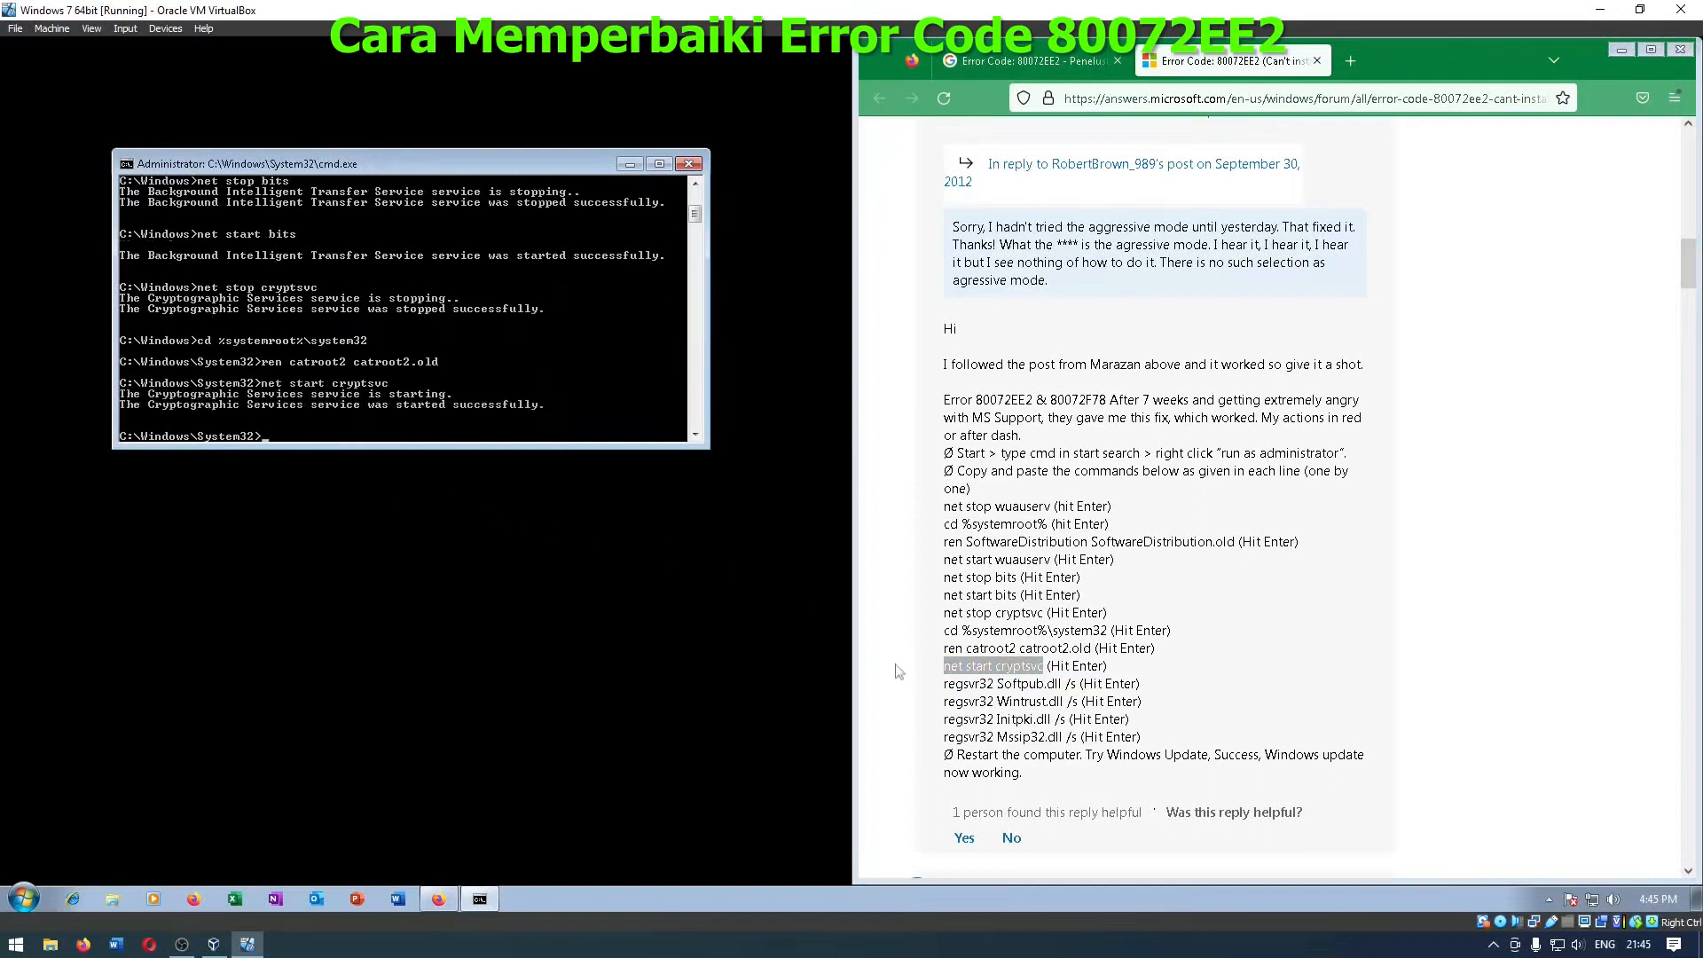
# Step: Register Softpub.dll silently by copying "regsvr32 Softpub.dll /s" from the reply and running it in the Command Prompt
pyautogui.moveTo(937, 691); pyautogui.dragTo(1077, 685)
pyautogui.press('super+c')
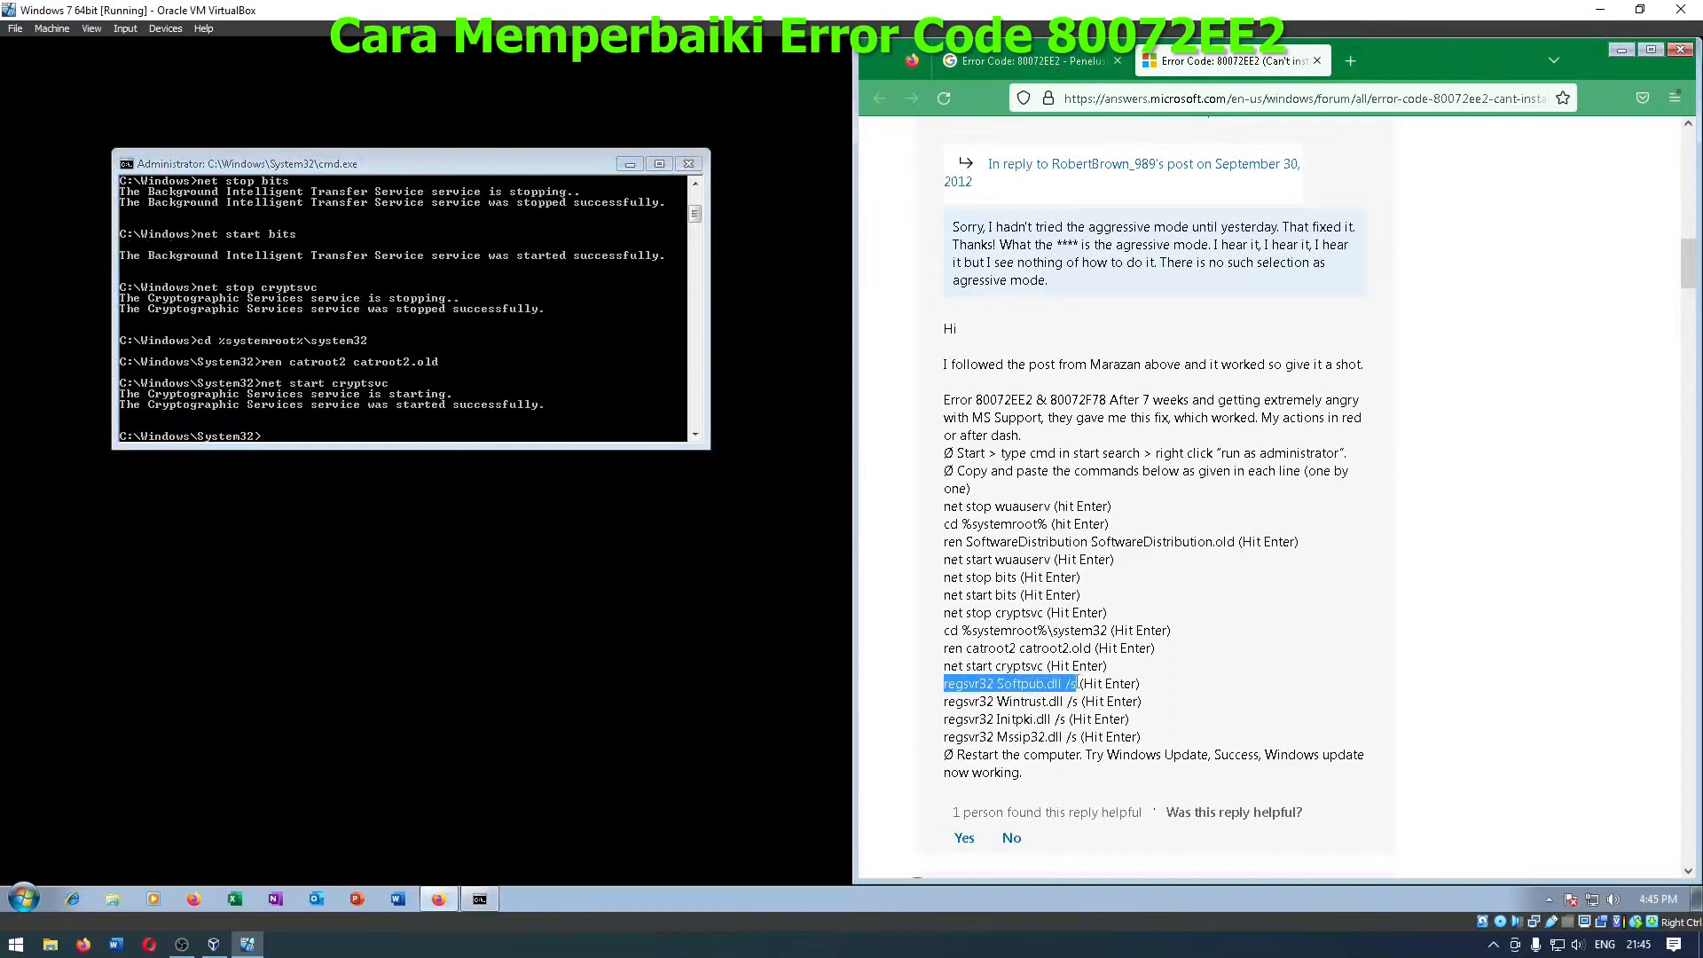
pyautogui.rightClick(420, 432)
pyautogui.click(465, 487)
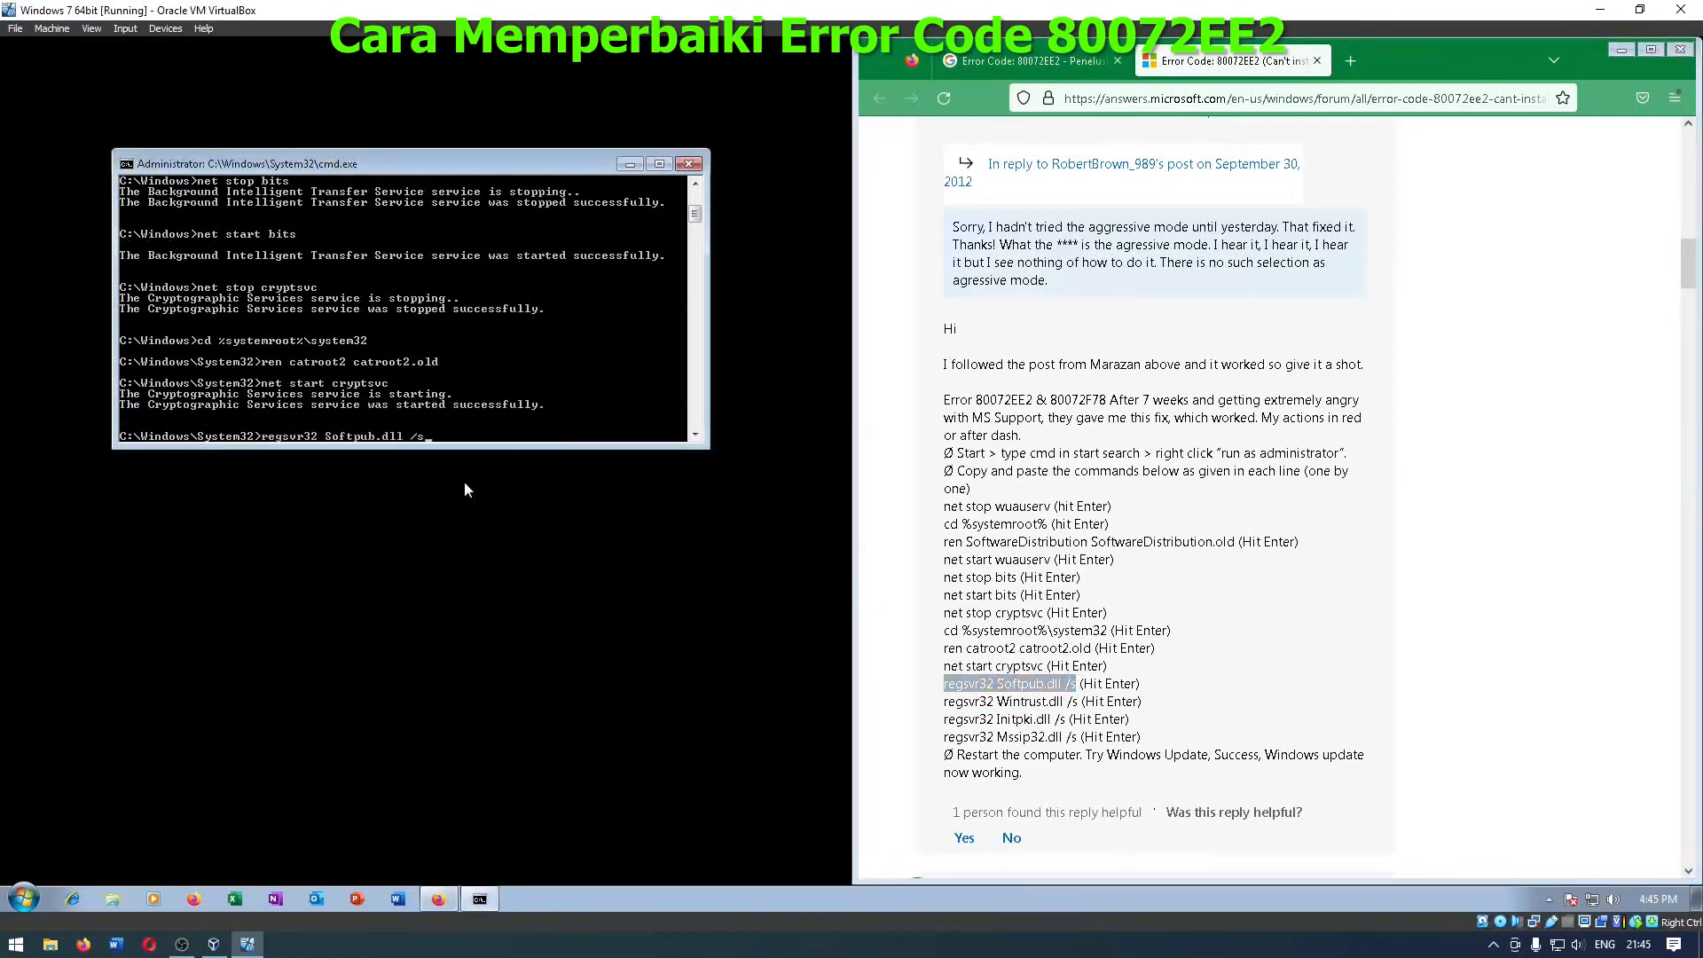
pyautogui.press('Return')
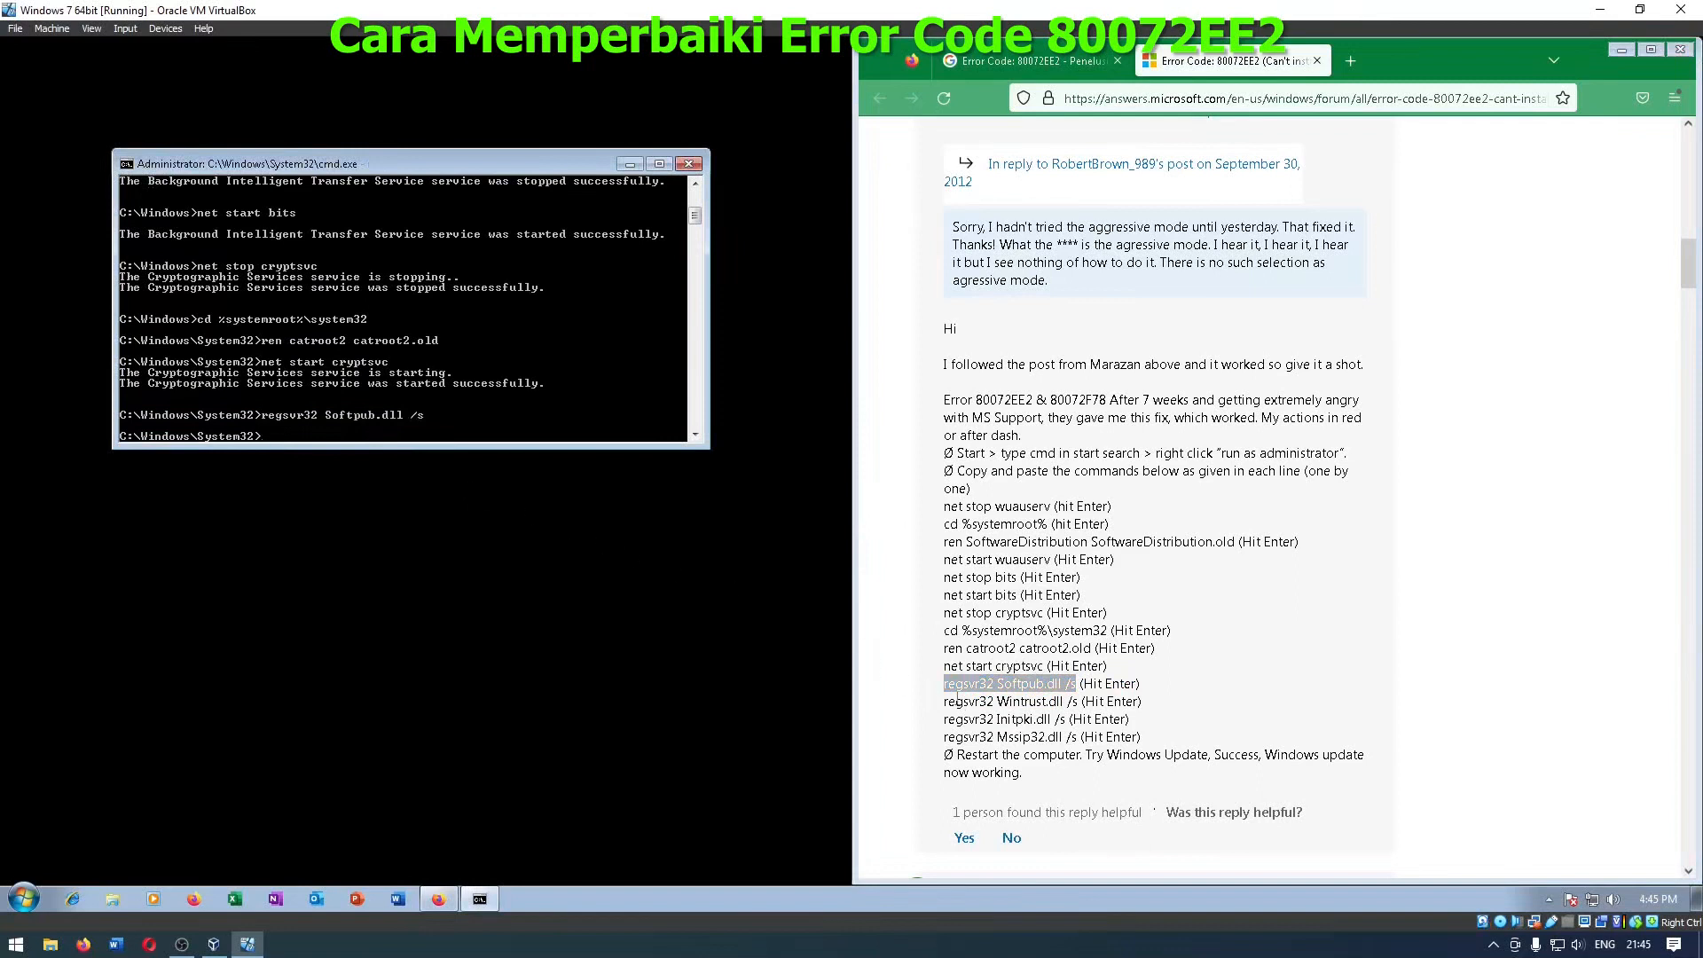
# Step: Register Wintrust.dll silently by copying "regsvr32 Wintrust.dll /s" from the reply and running it in the Command Prompt
pyautogui.moveTo(944, 701); pyautogui.dragTo(1076, 704)
pyautogui.press('super+c')
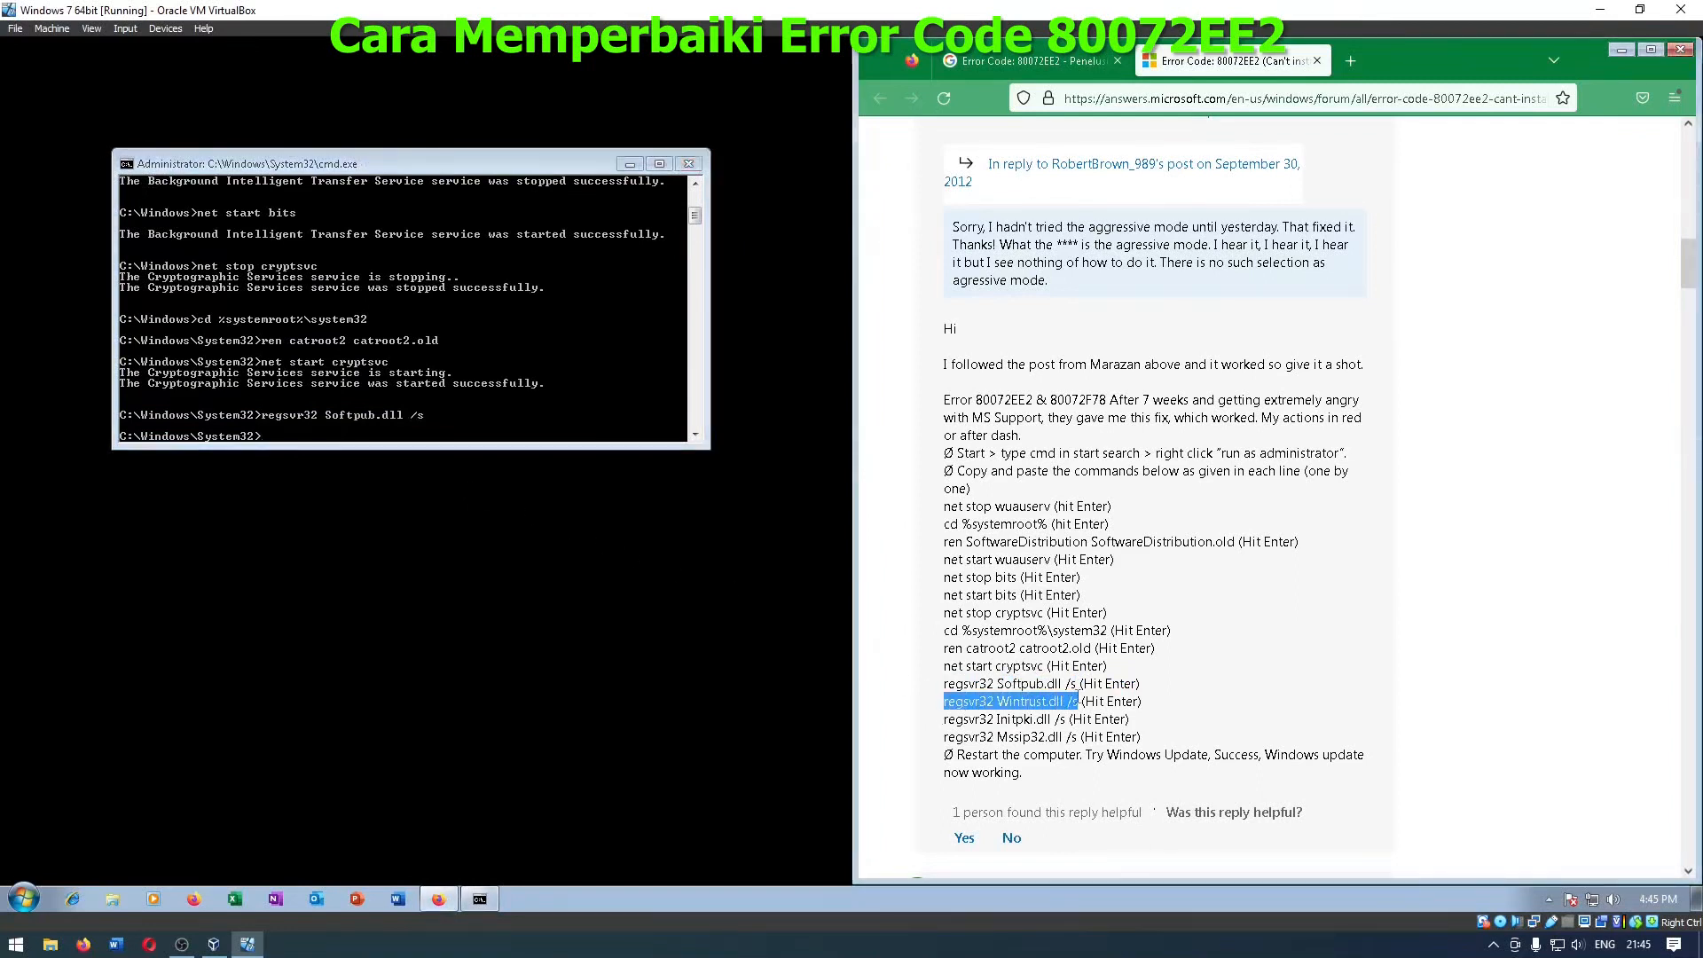
pyautogui.click(400, 439)
pyautogui.rightClick(400, 439)
pyautogui.click(444, 494)
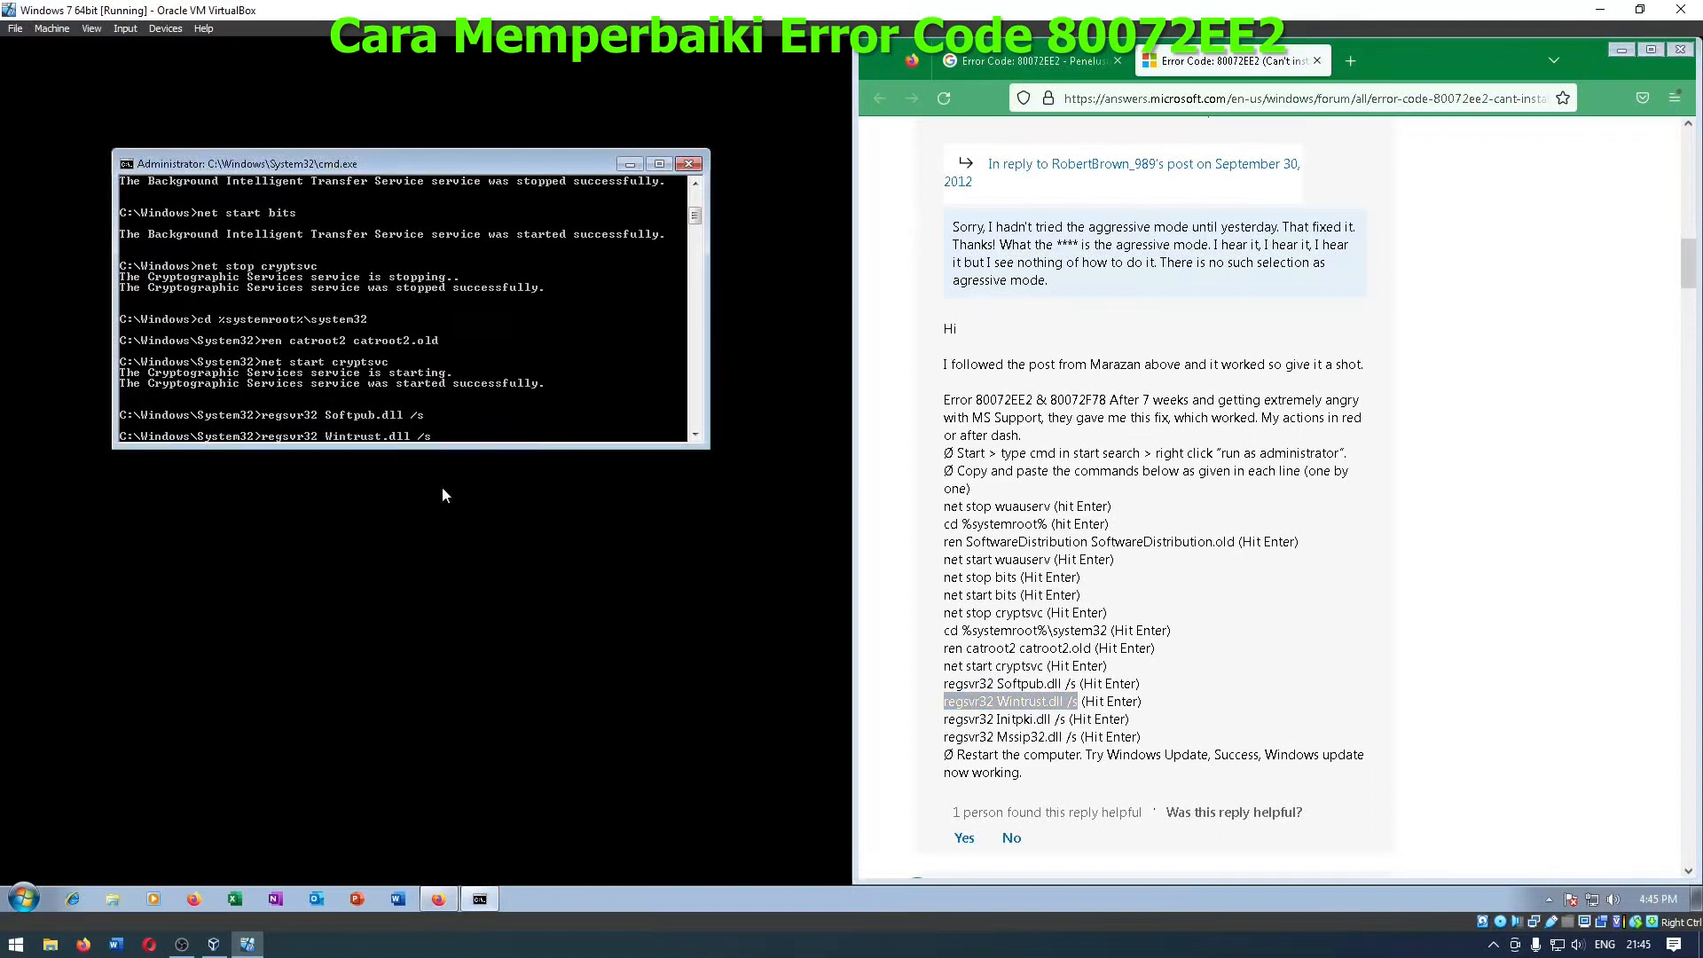
pyautogui.press('Return')
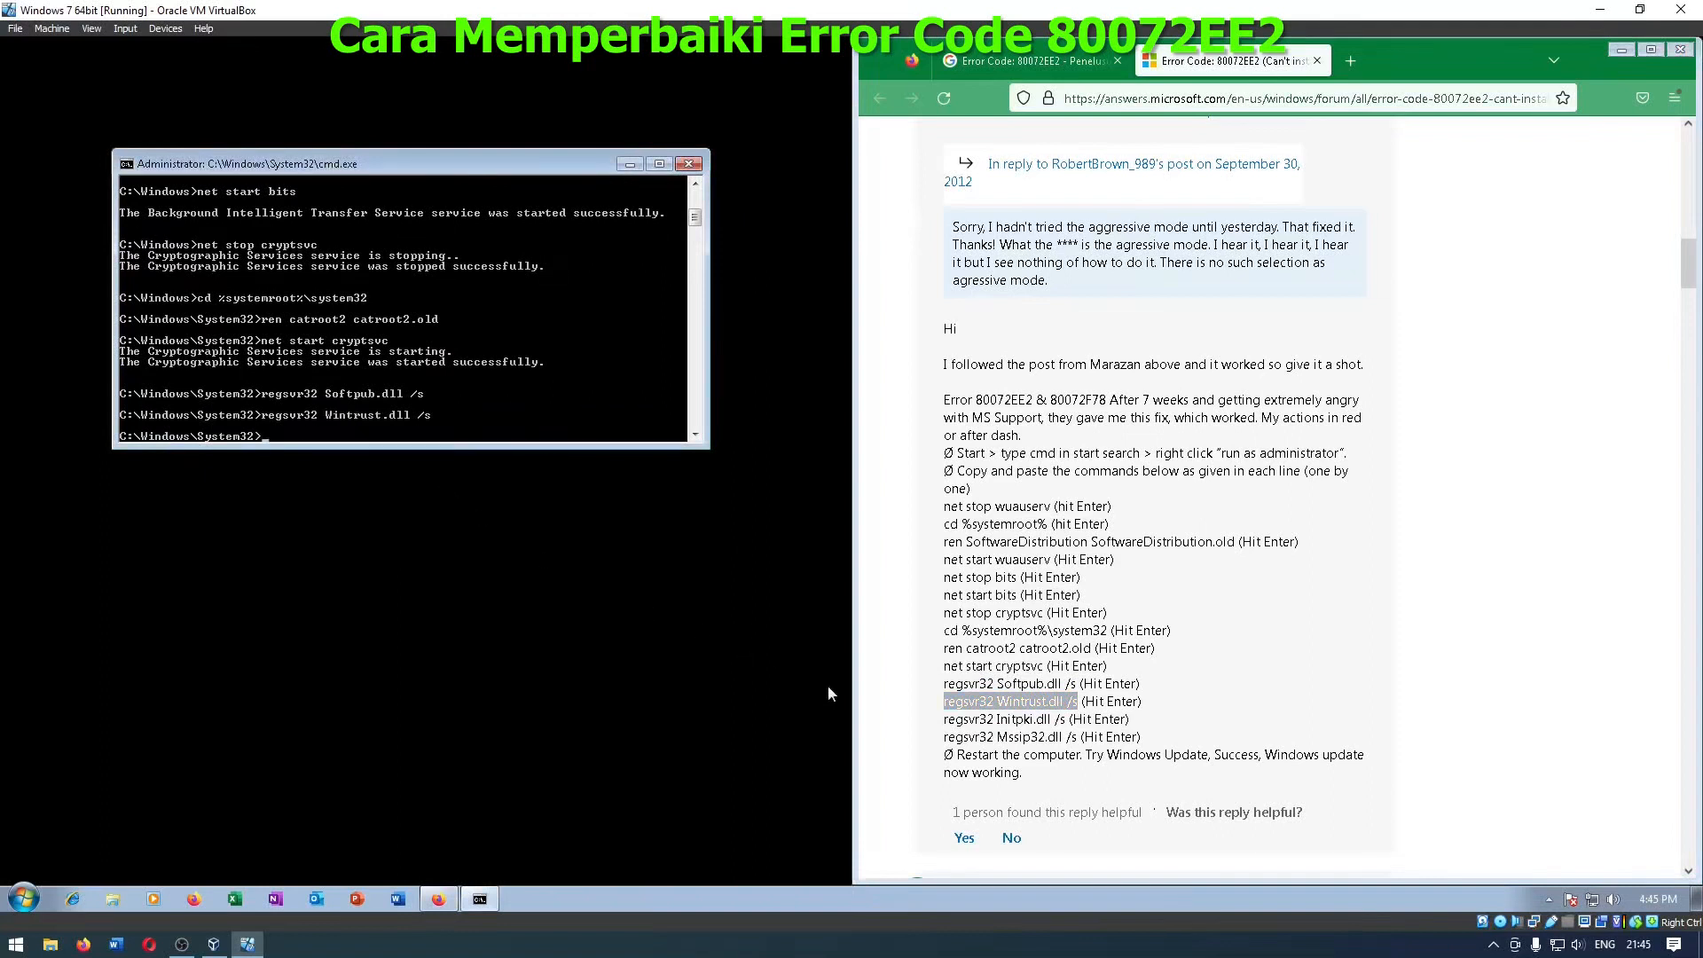
# Step: Register Initpki.dll silently by copying "regsvr32 Initpki.dll /s" from the reply and running it in the Command Prompt
pyautogui.moveTo(944, 719); pyautogui.dragTo(1065, 723)
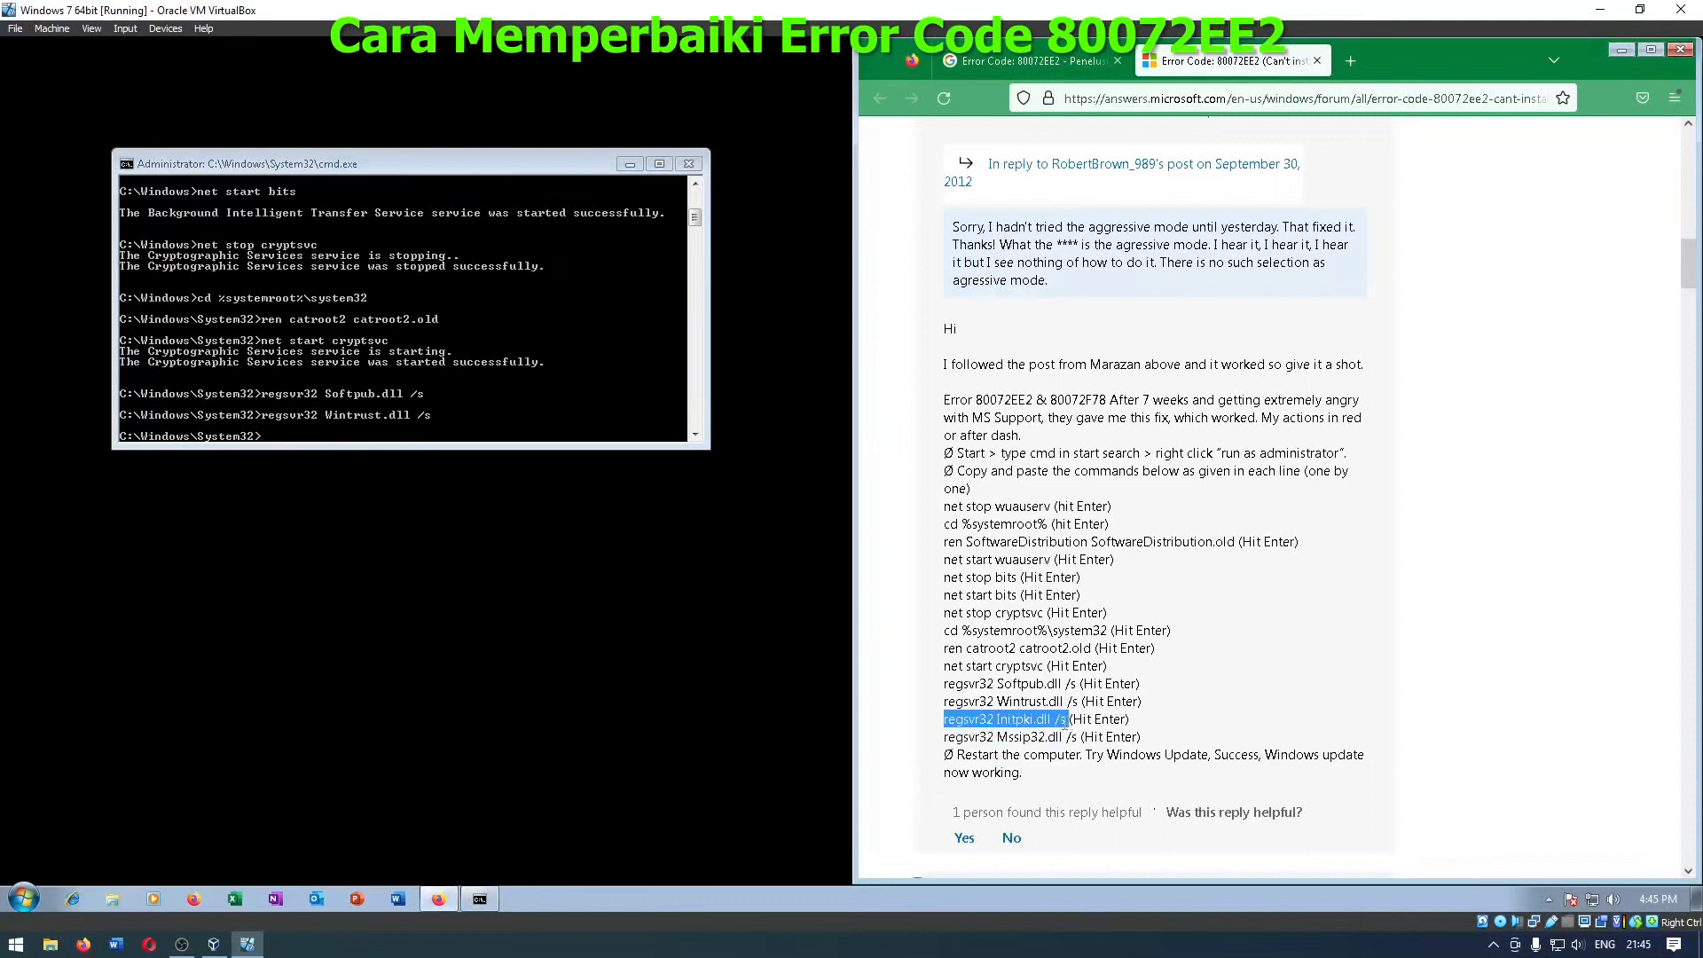
pyautogui.rightClick(292, 436)
pyautogui.click(320, 486)
pyautogui.press('Return')
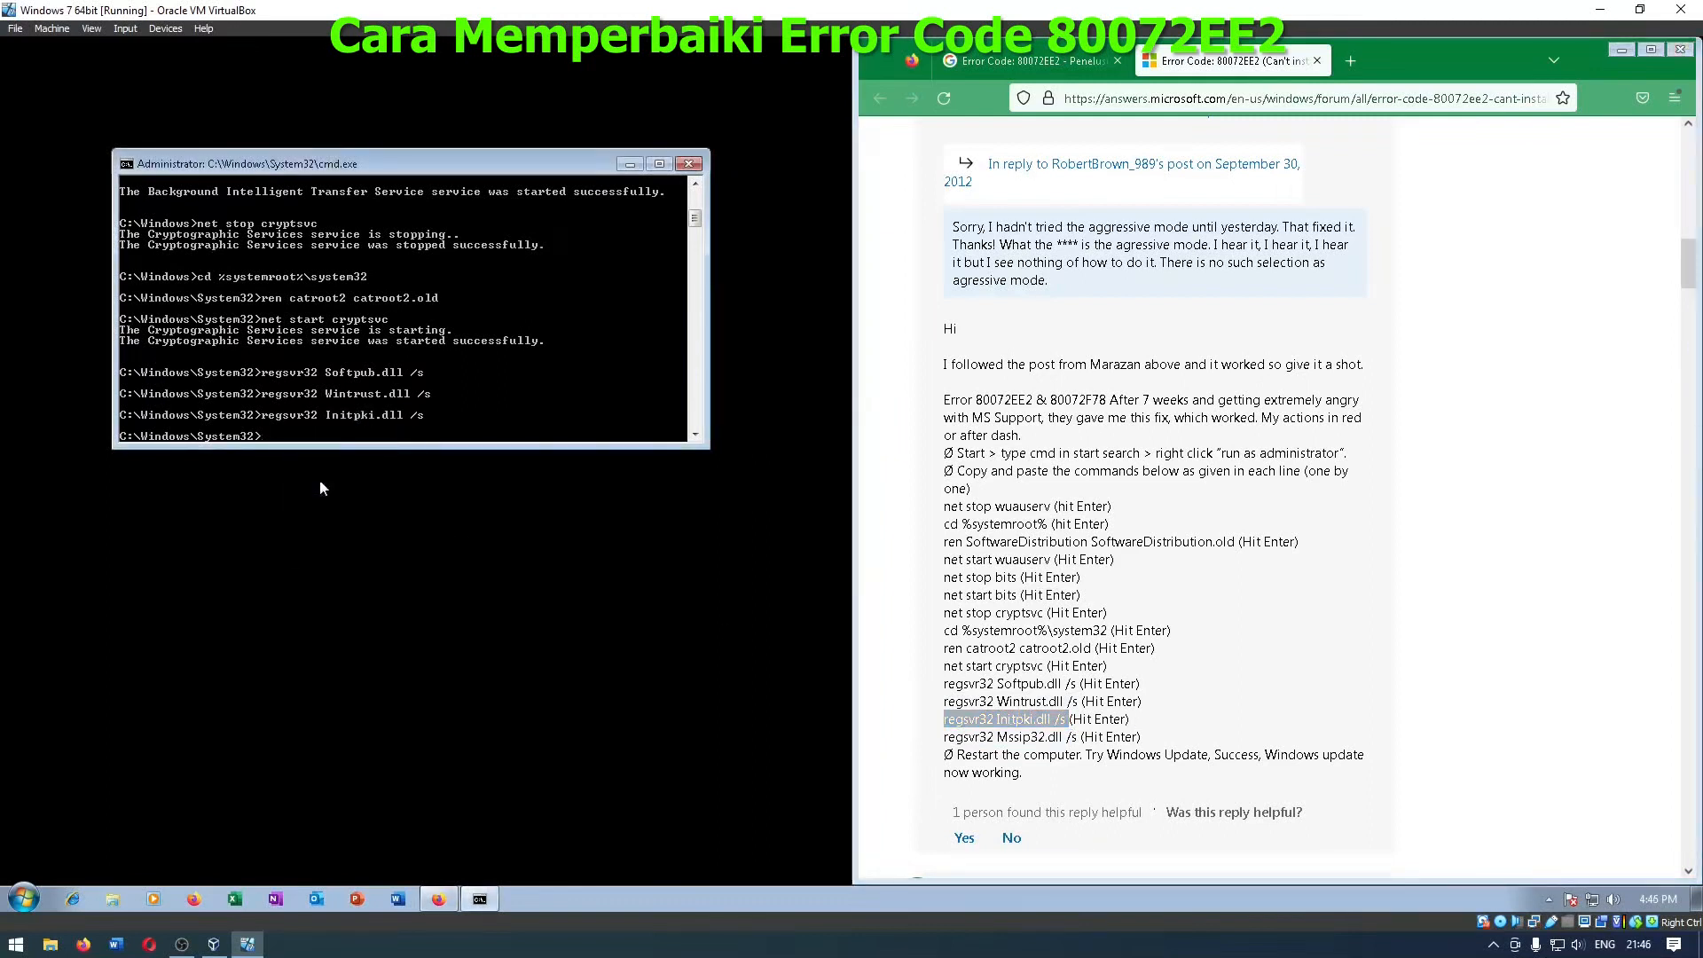
# Step: Register Mssip32.dll silently by copying "regsvr32 Mssip32.dll /s" from the reply and running it in the Command Prompt
pyautogui.moveTo(944, 738); pyautogui.dragTo(1081, 740)
pyautogui.press('super+c')
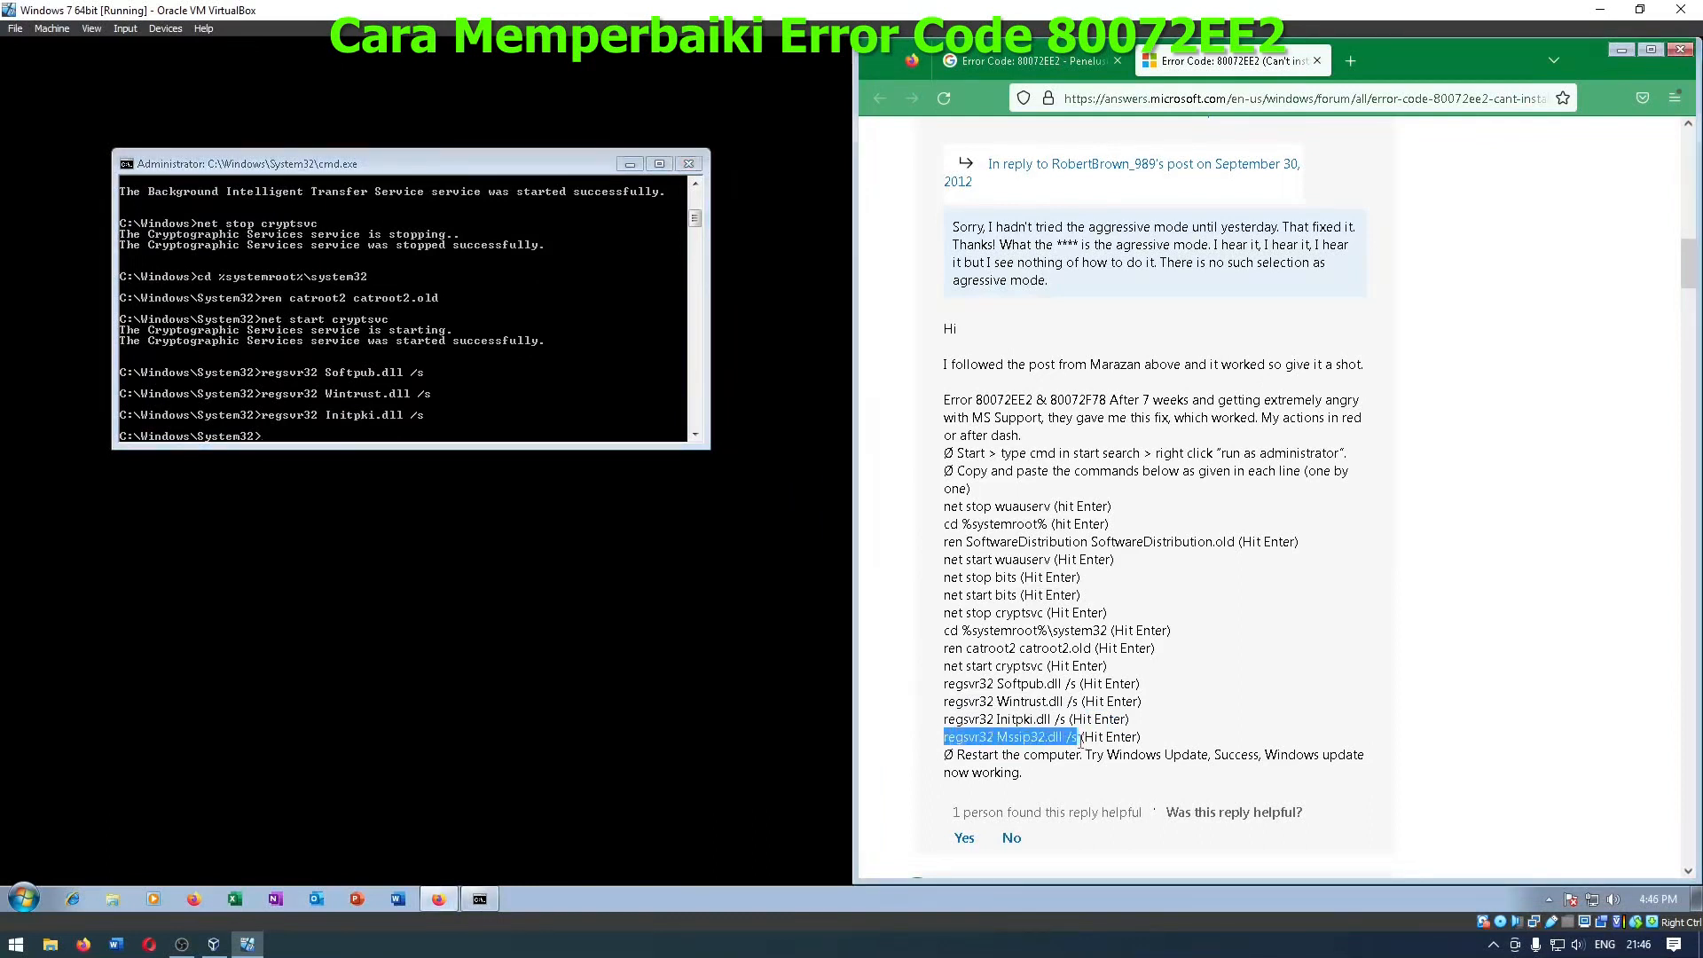
pyautogui.rightClick(374, 439)
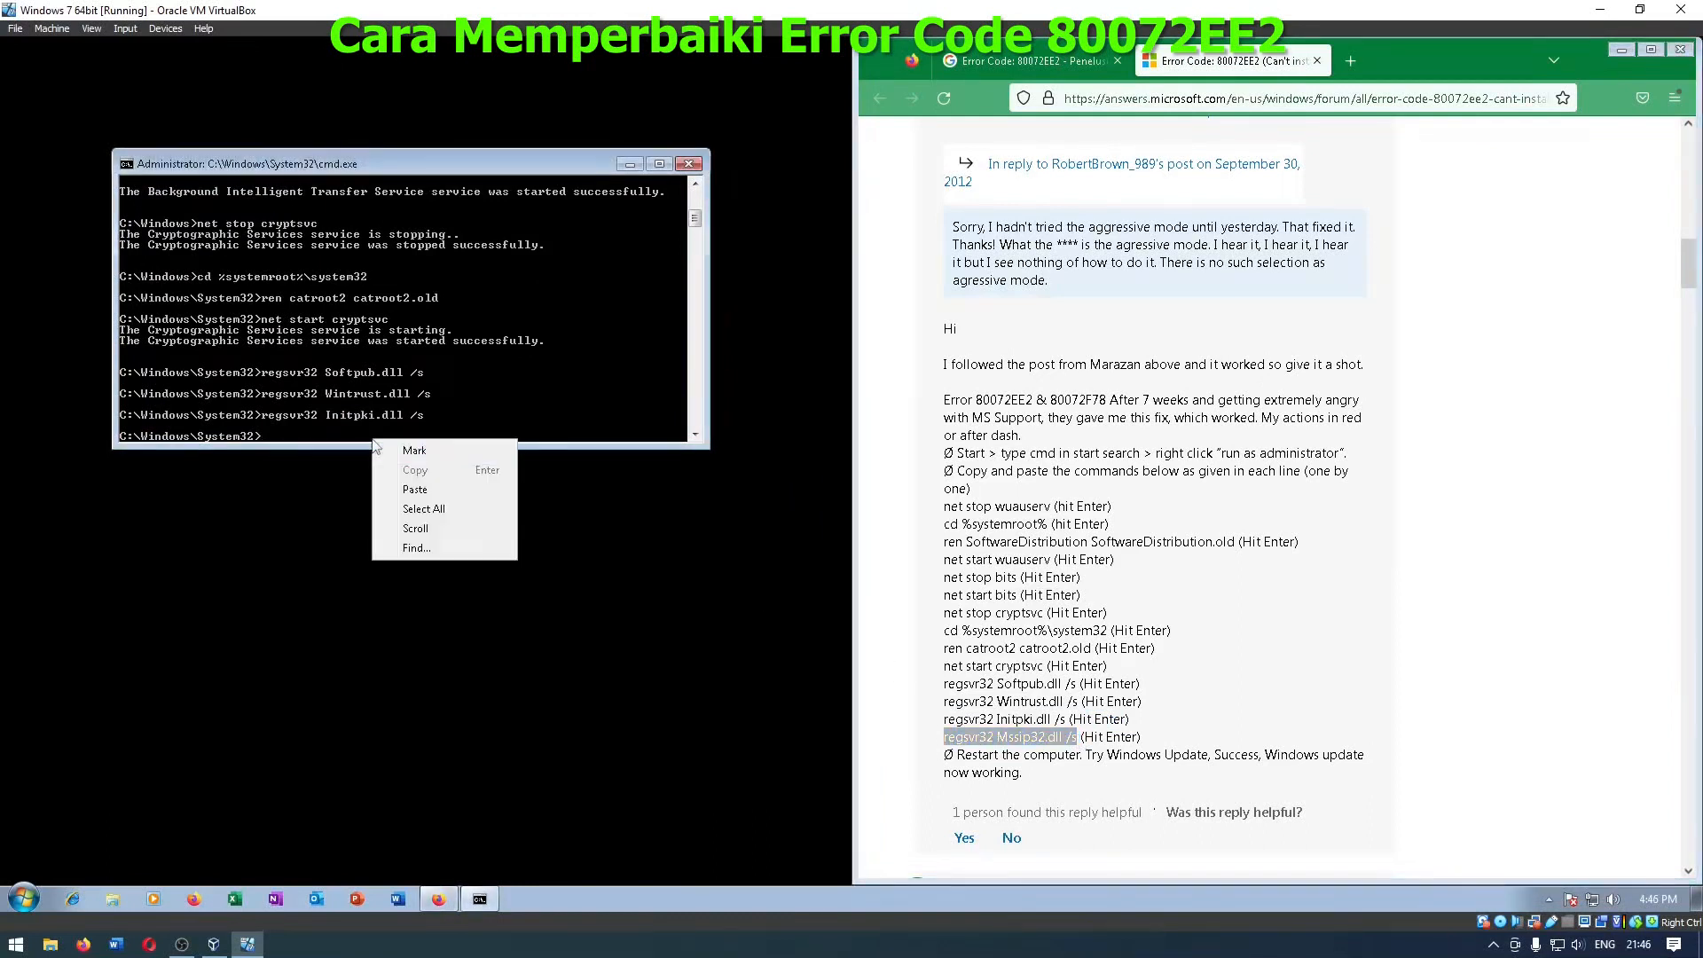
pyautogui.click(407, 490)
pyautogui.press('Return')
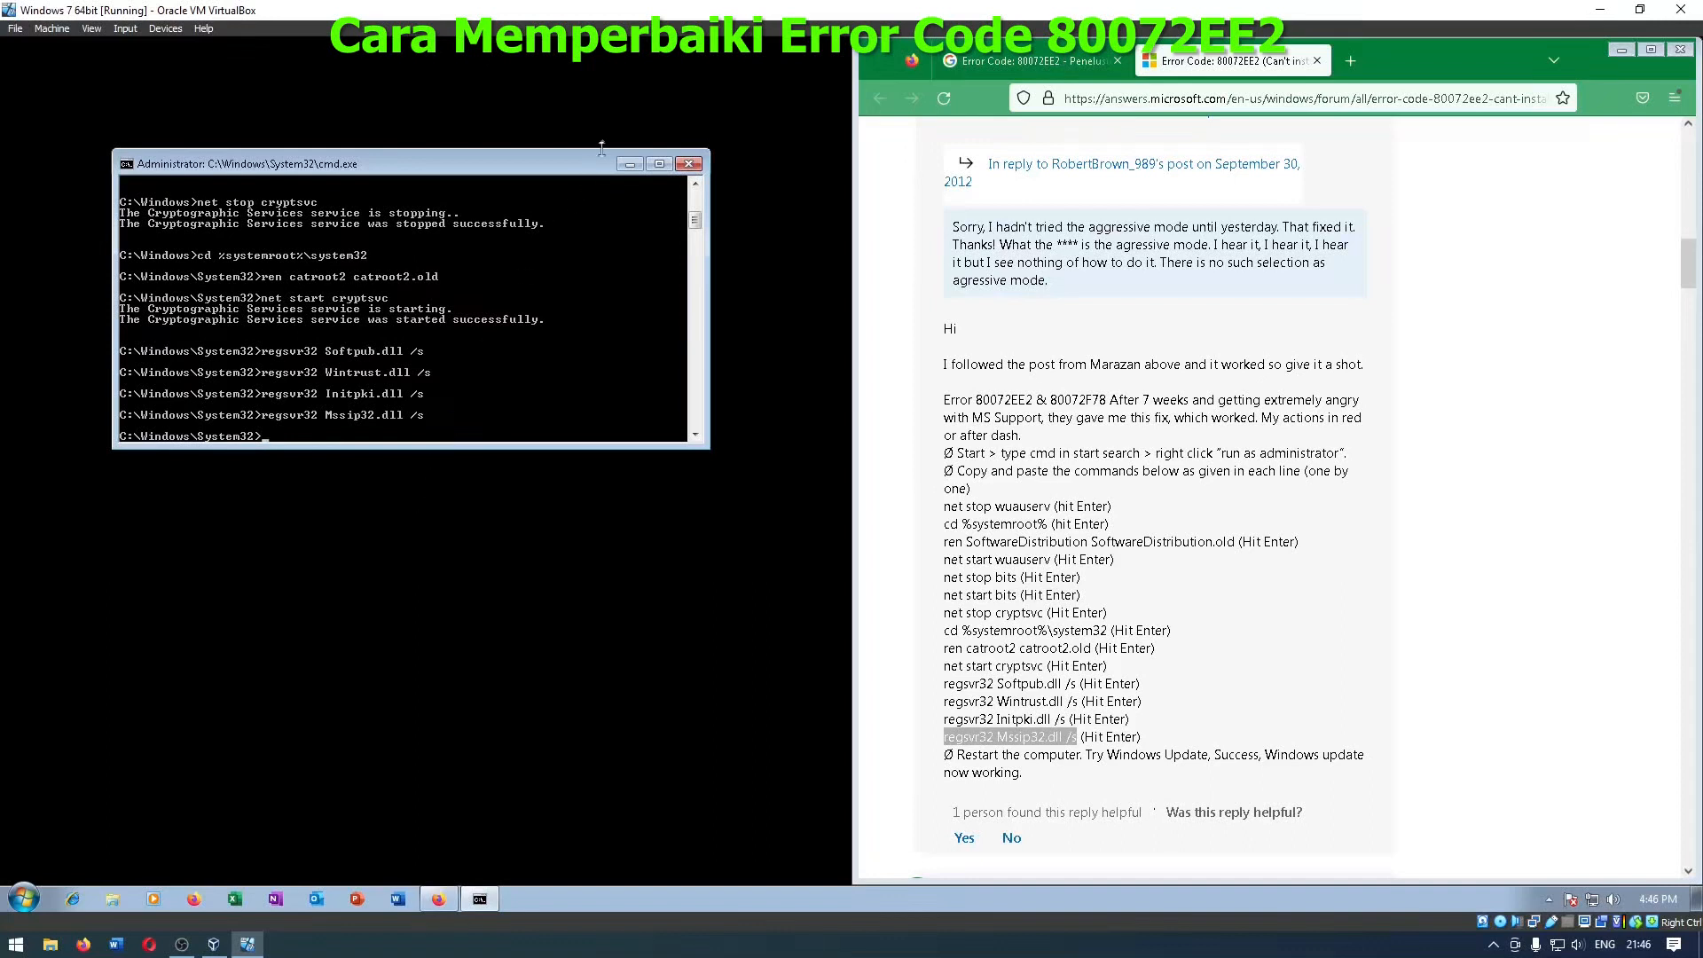
# Step: Close the Command Prompt and restart the Windows 7 computer
pyautogui.click(689, 163)
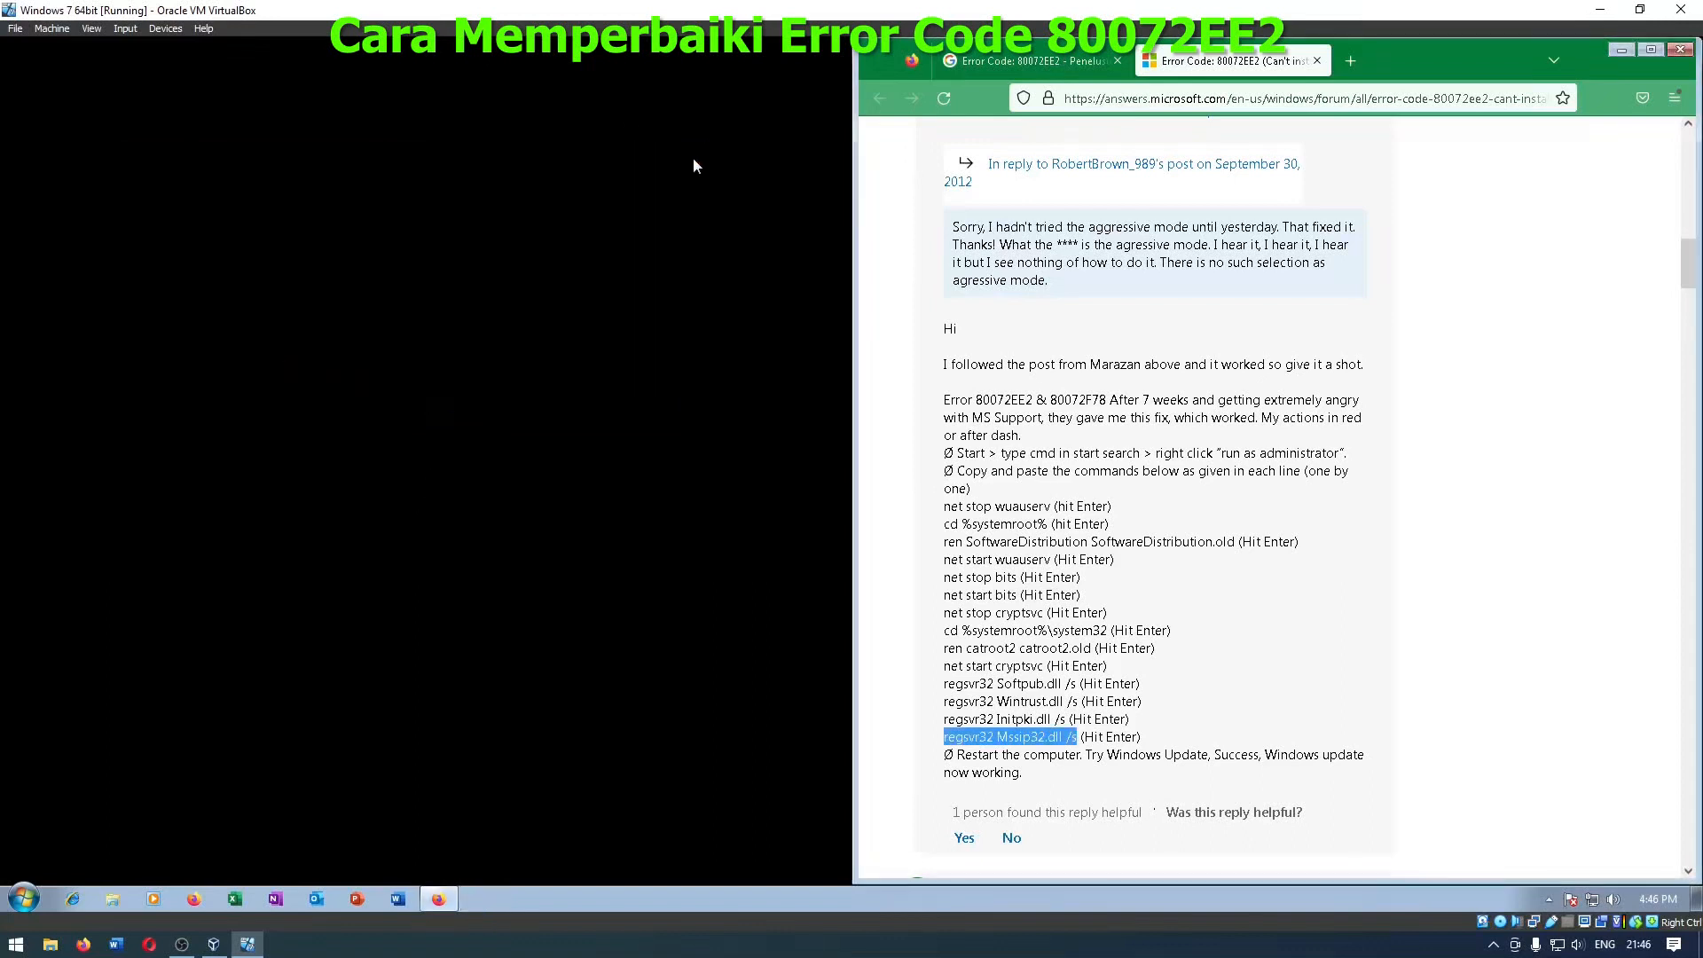
pyautogui.click(22, 898)
pyautogui.click(270, 870)
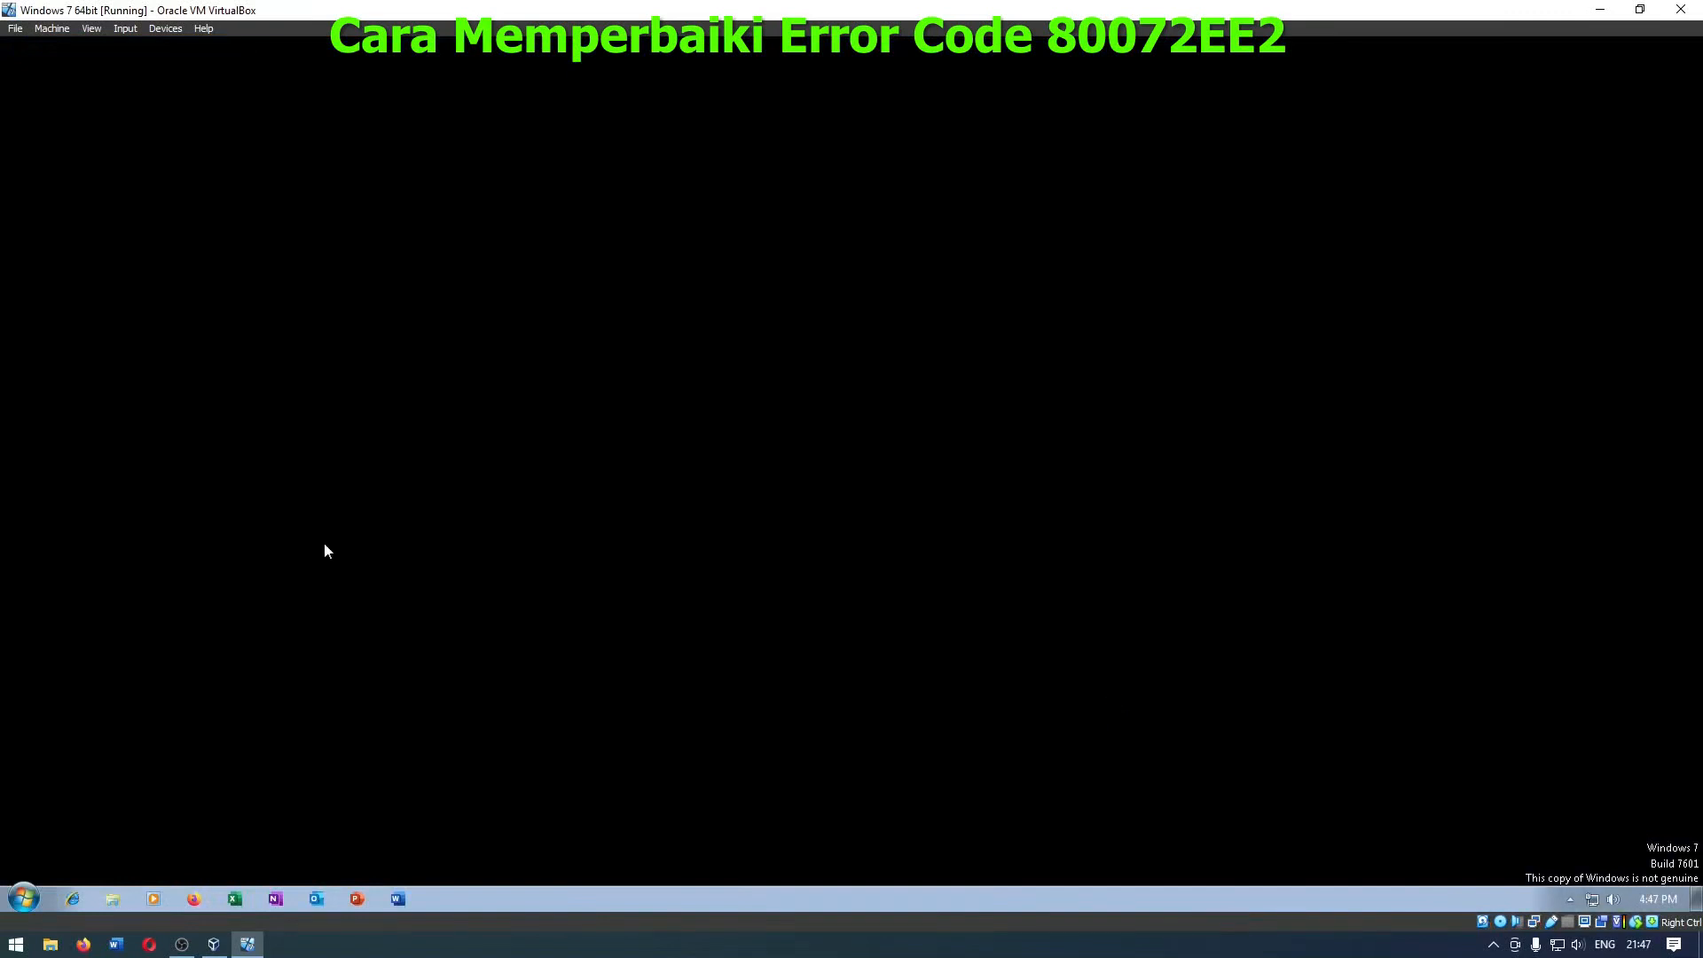
# Step: Open Windows Update from the System and Security settings of Control Panel and check for updates
pyautogui.click(25, 900)
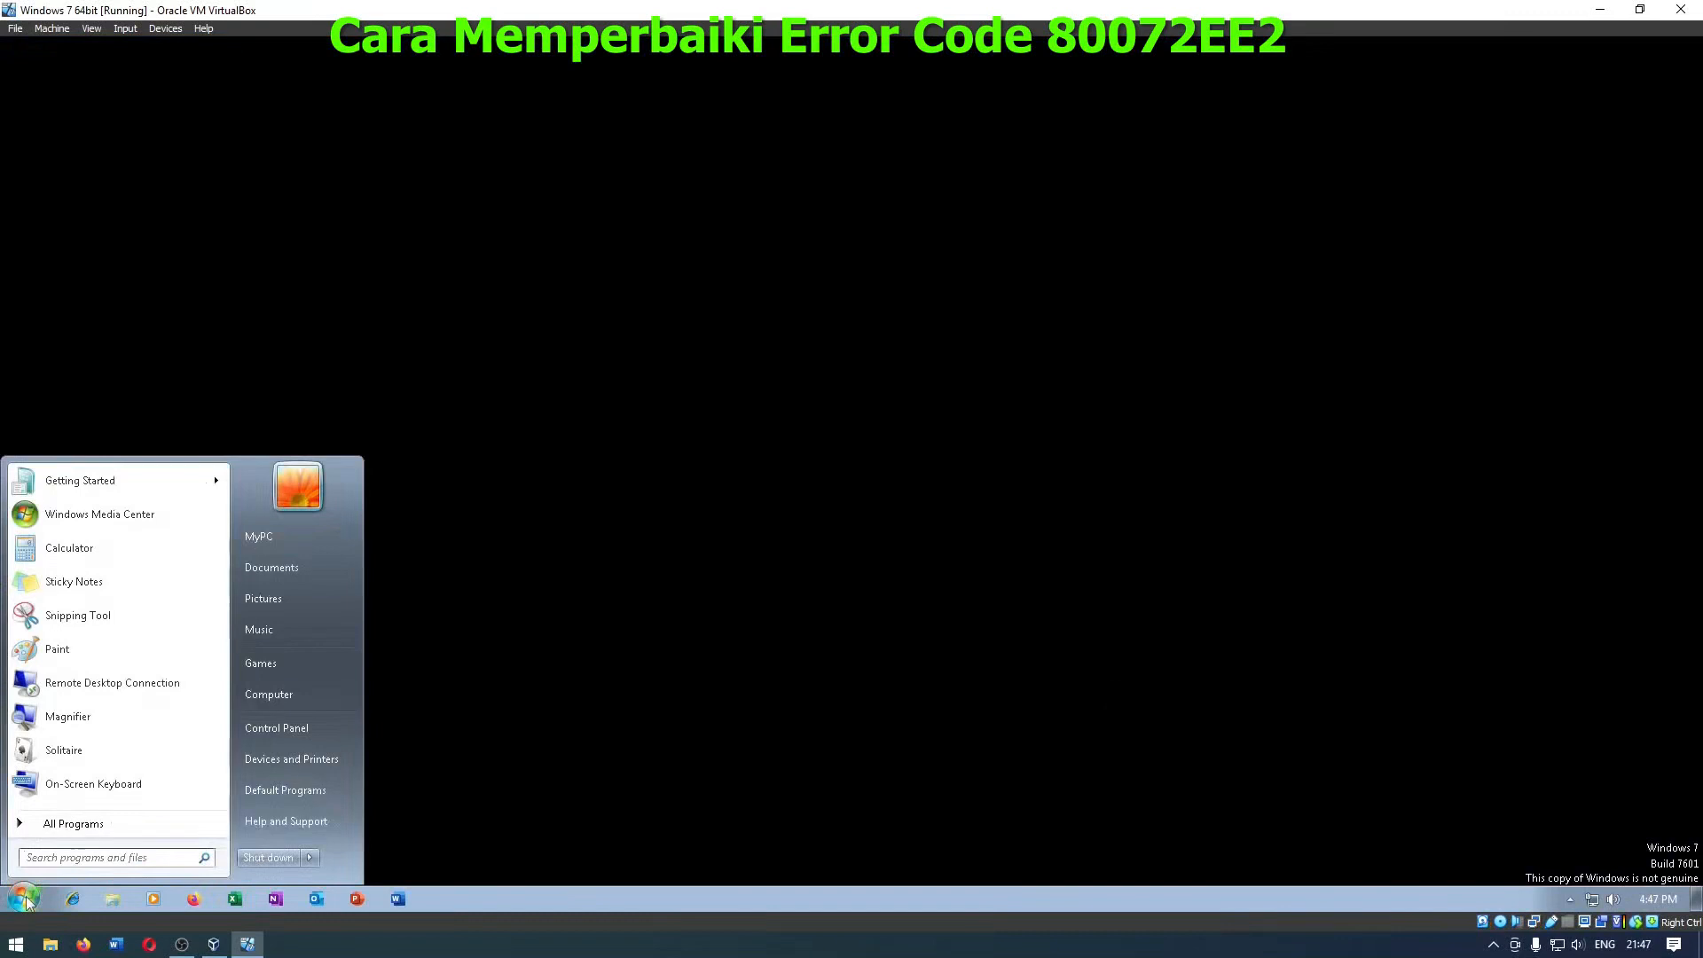
pyautogui.click(287, 729)
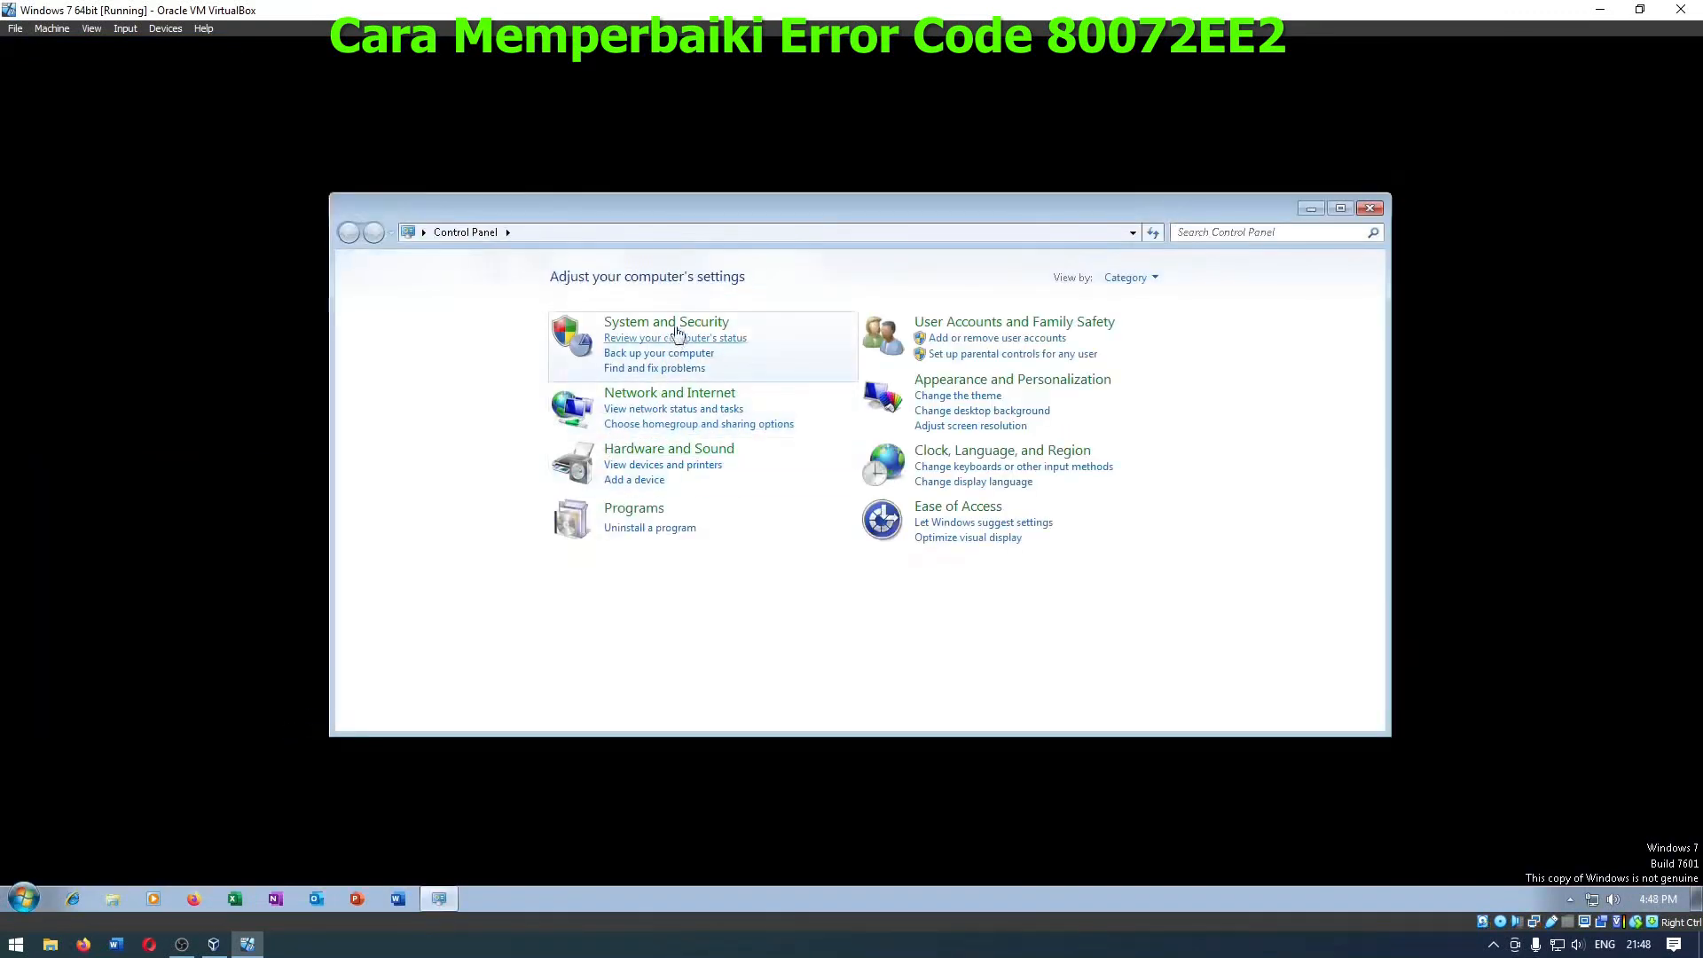
pyautogui.click(674, 325)
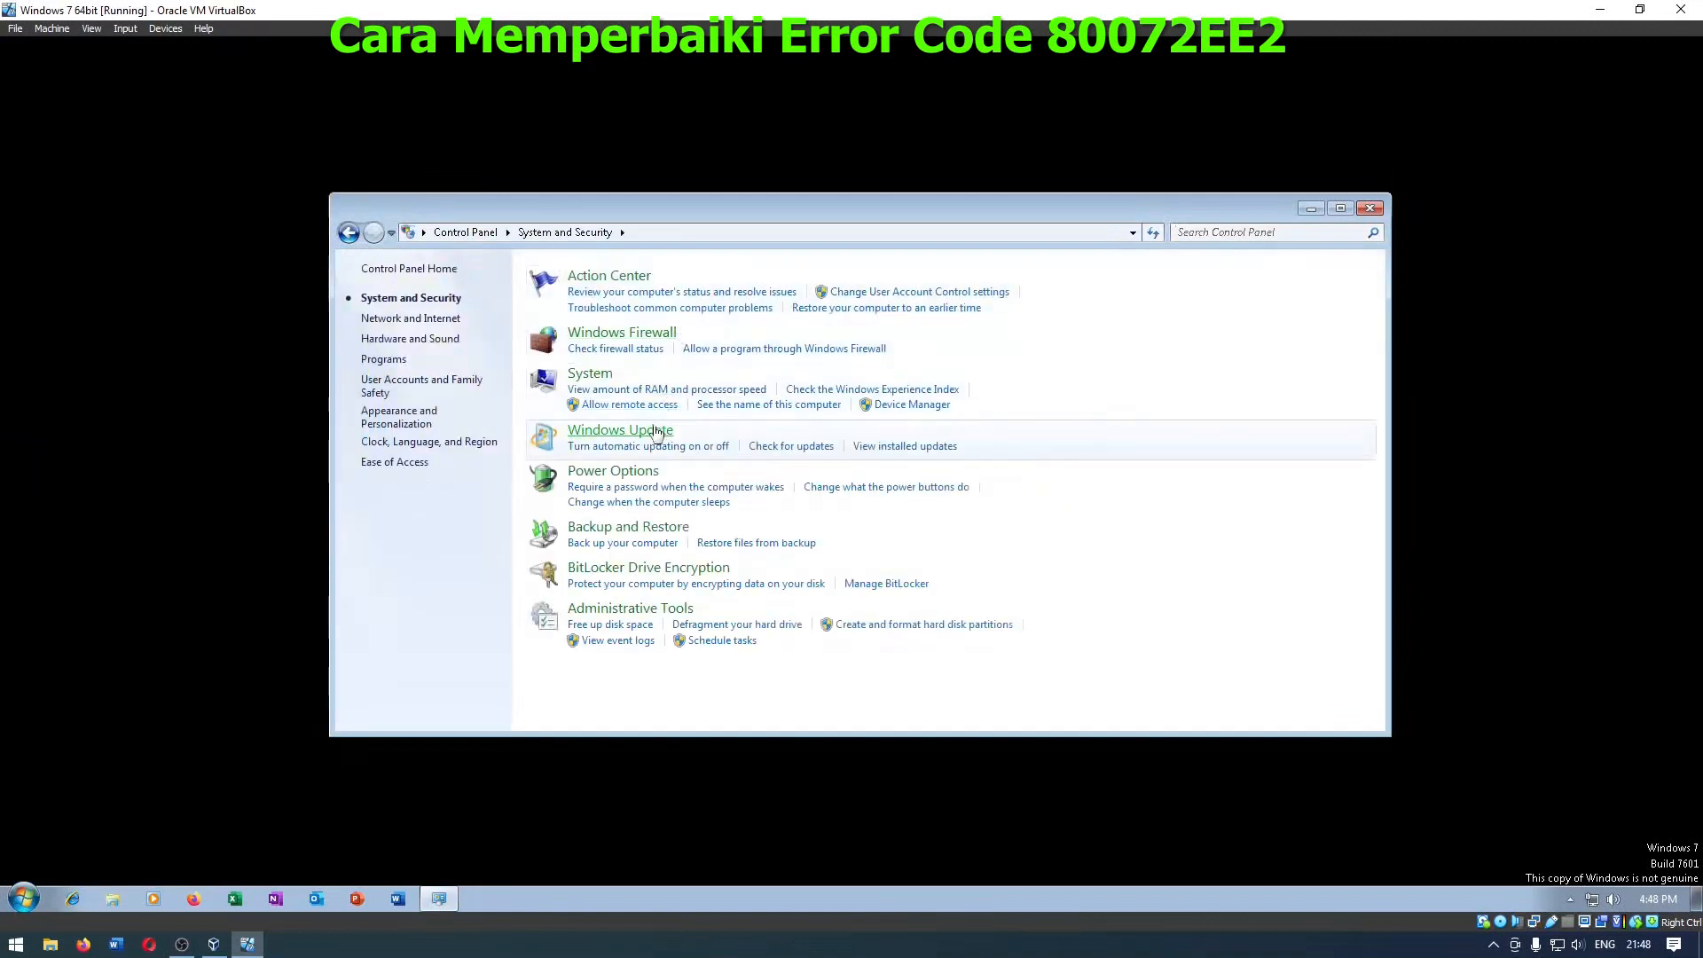
pyautogui.click(655, 430)
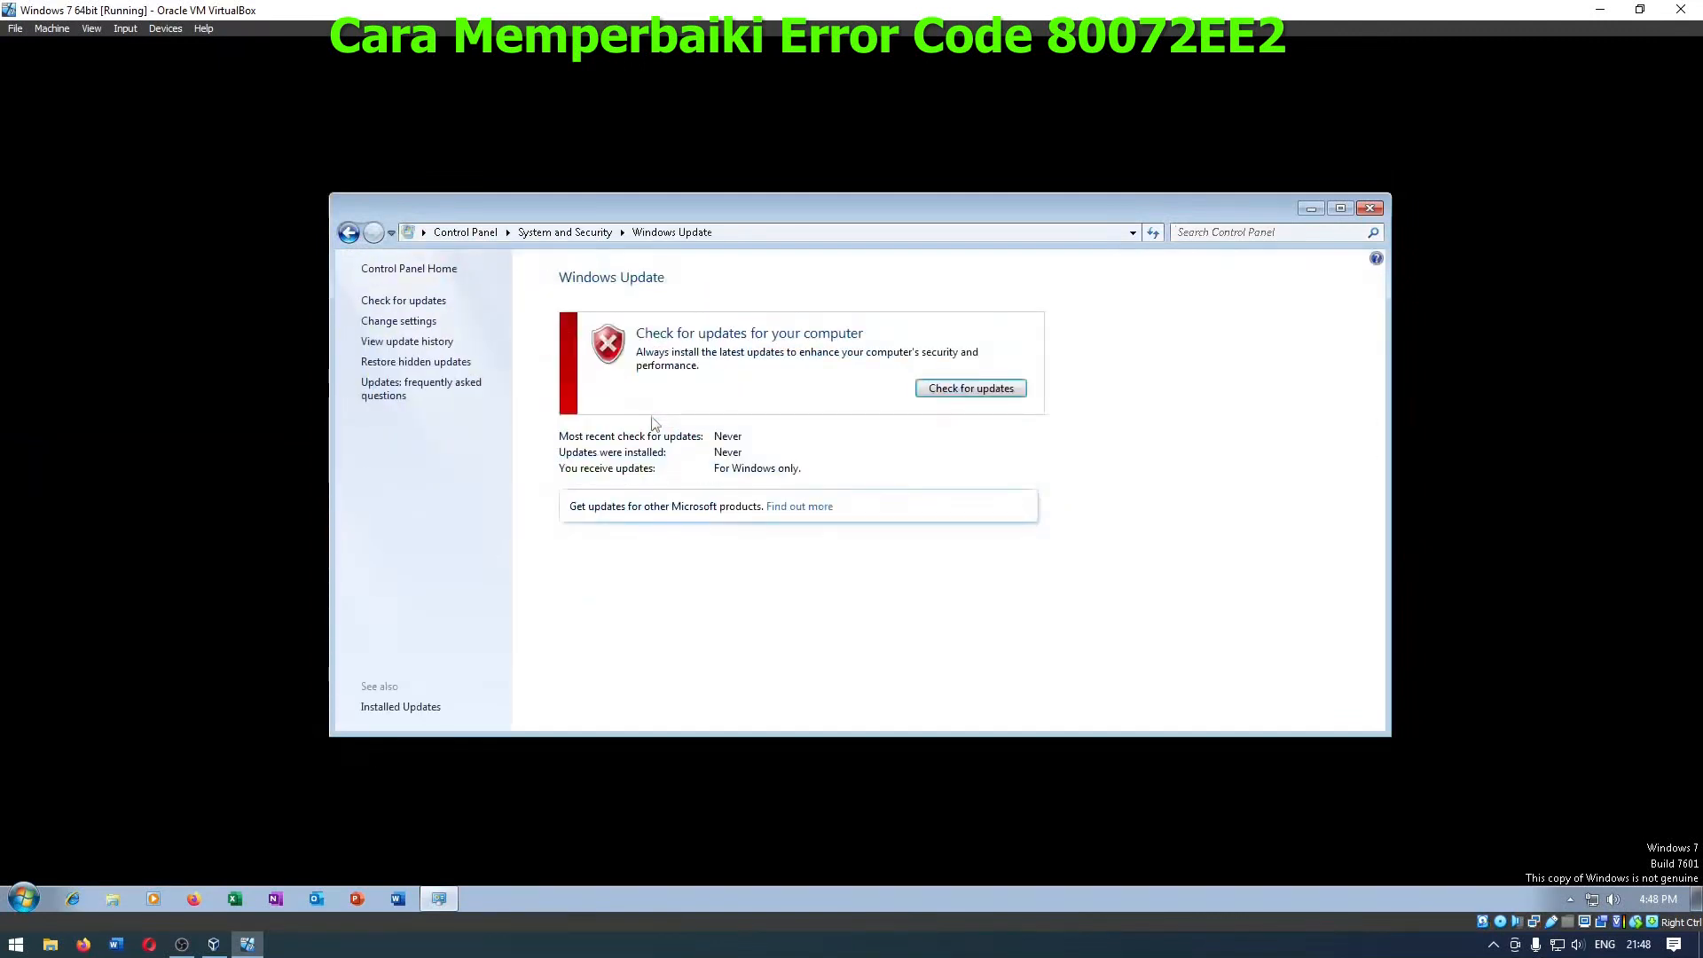
pyautogui.click(919, 395)
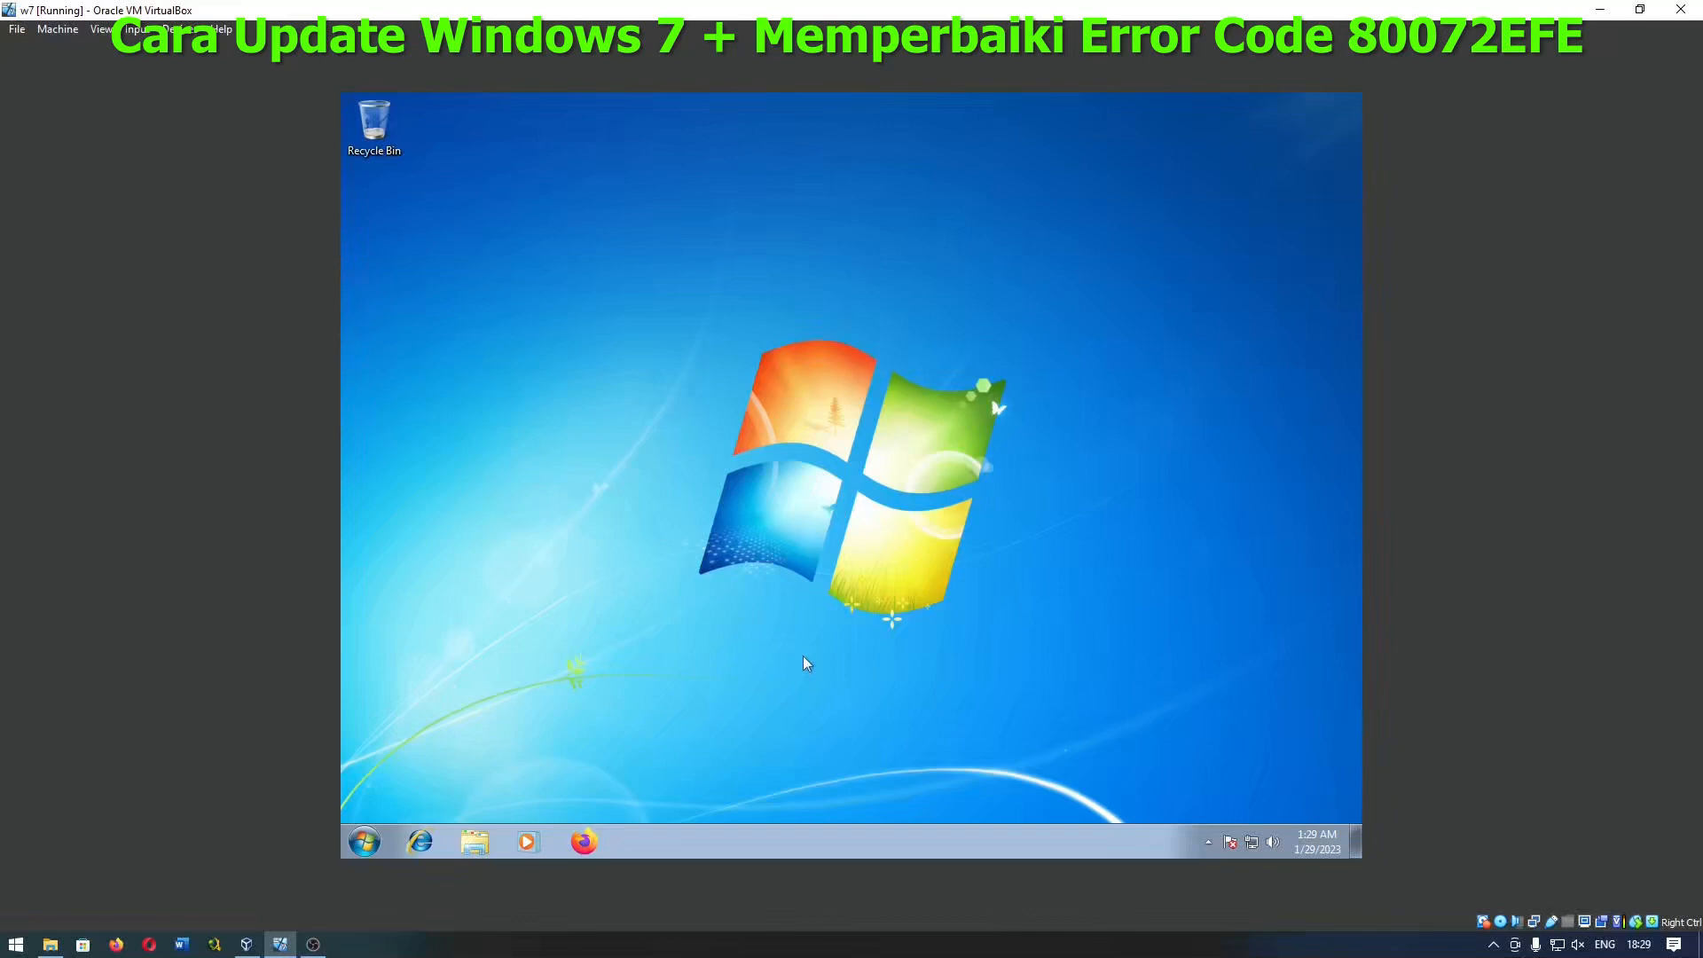
# Step: Open Control Panel in the w7 virtual machine, maximize its window and show all items as small icons
pyautogui.click(371, 840)
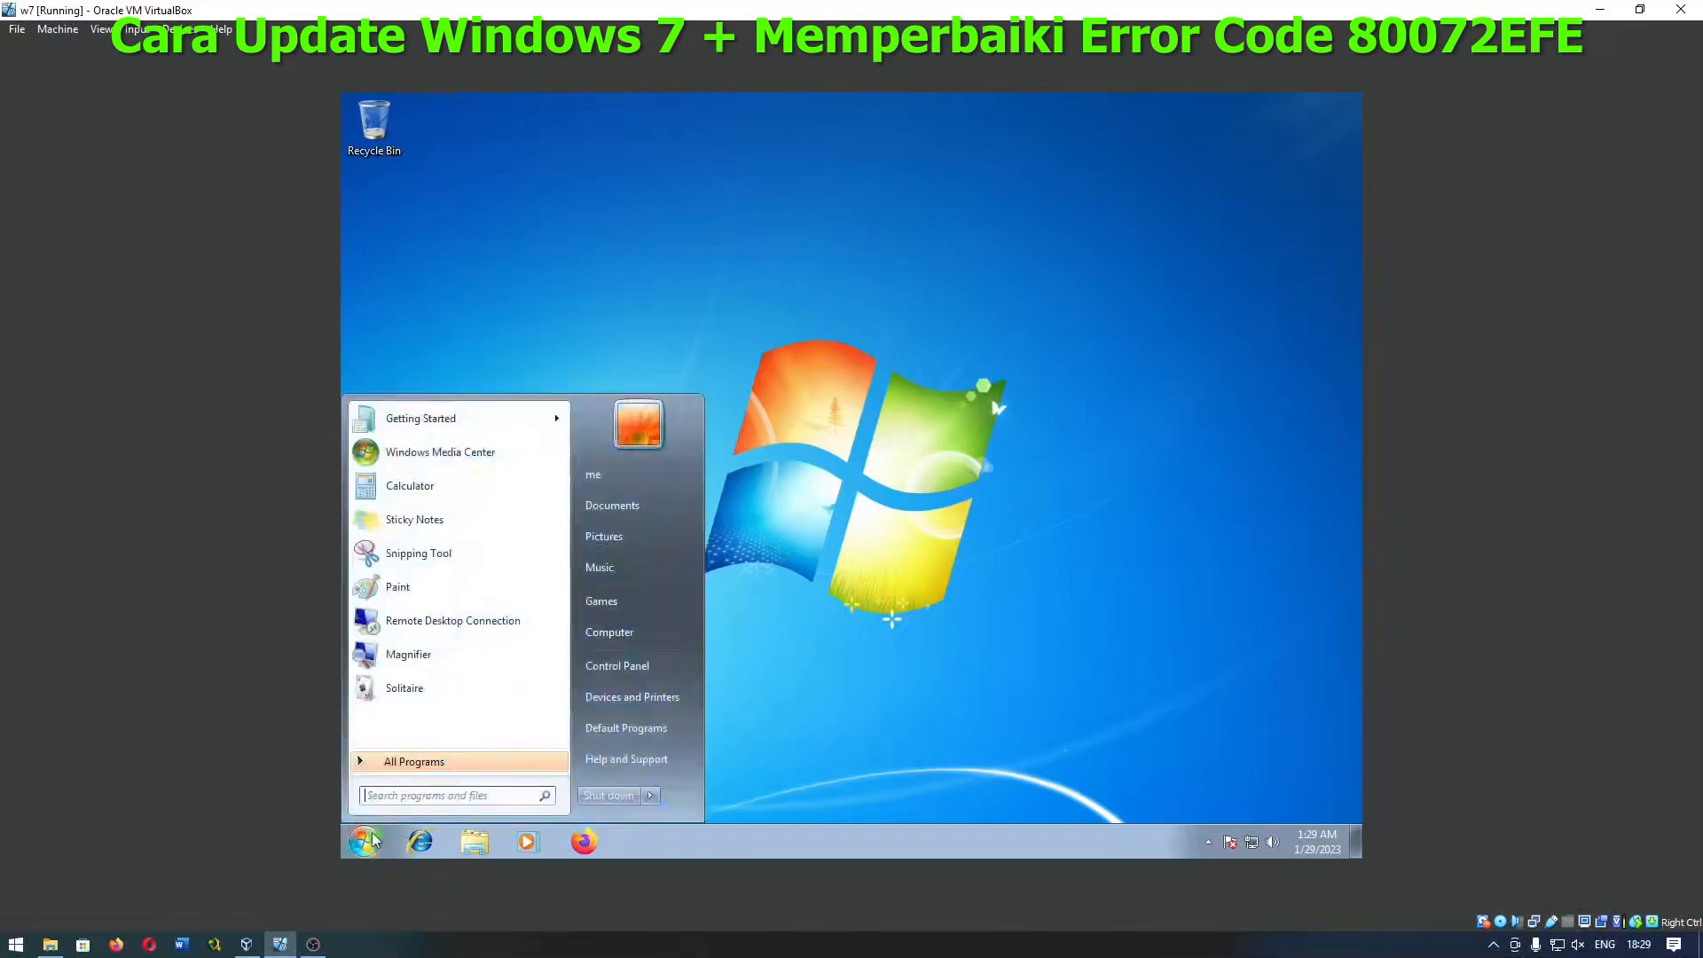
pyautogui.click(607, 673)
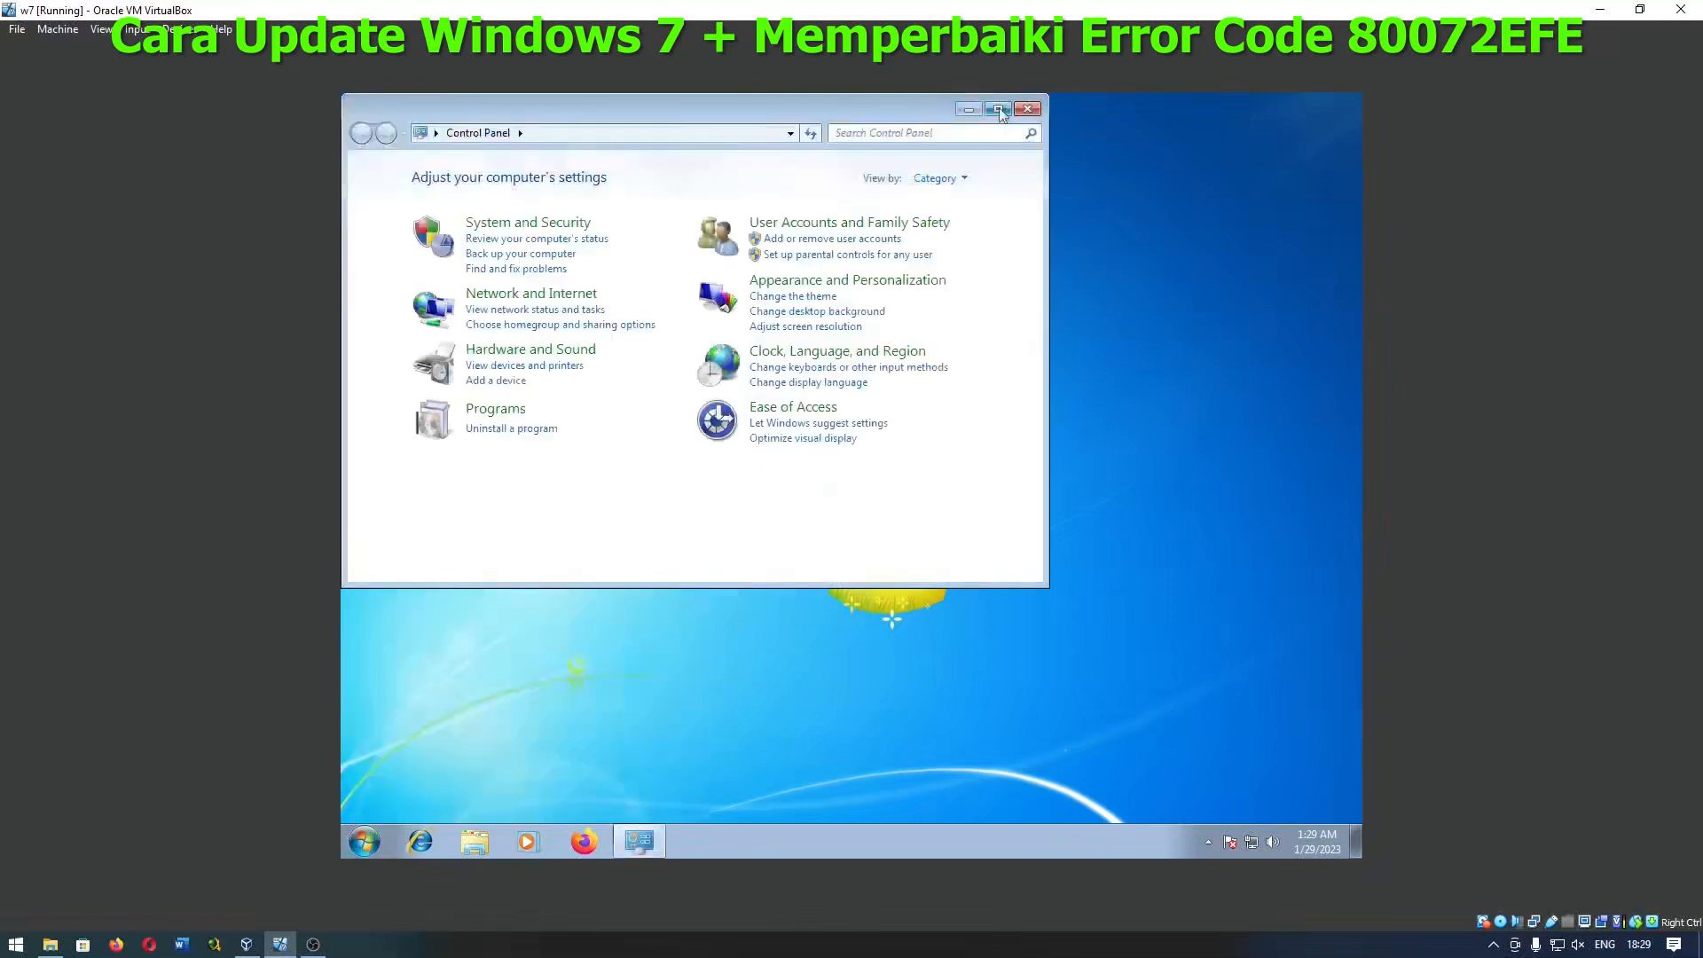
pyautogui.doubleClick(999, 111)
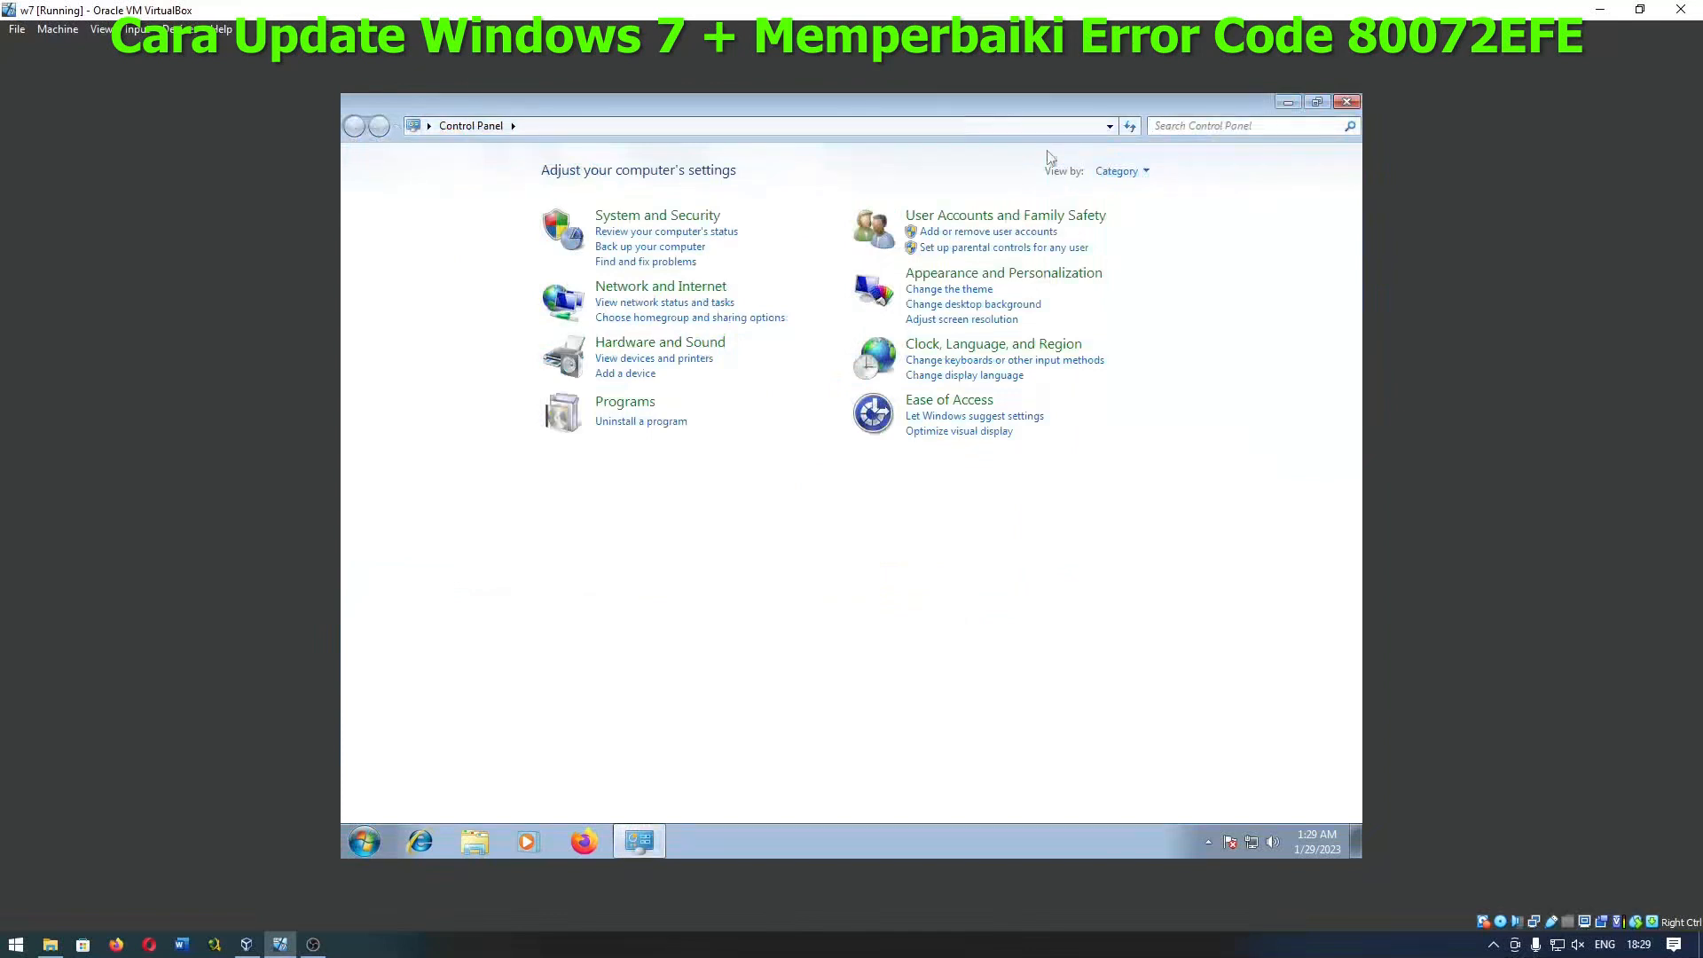
pyautogui.click(1125, 174)
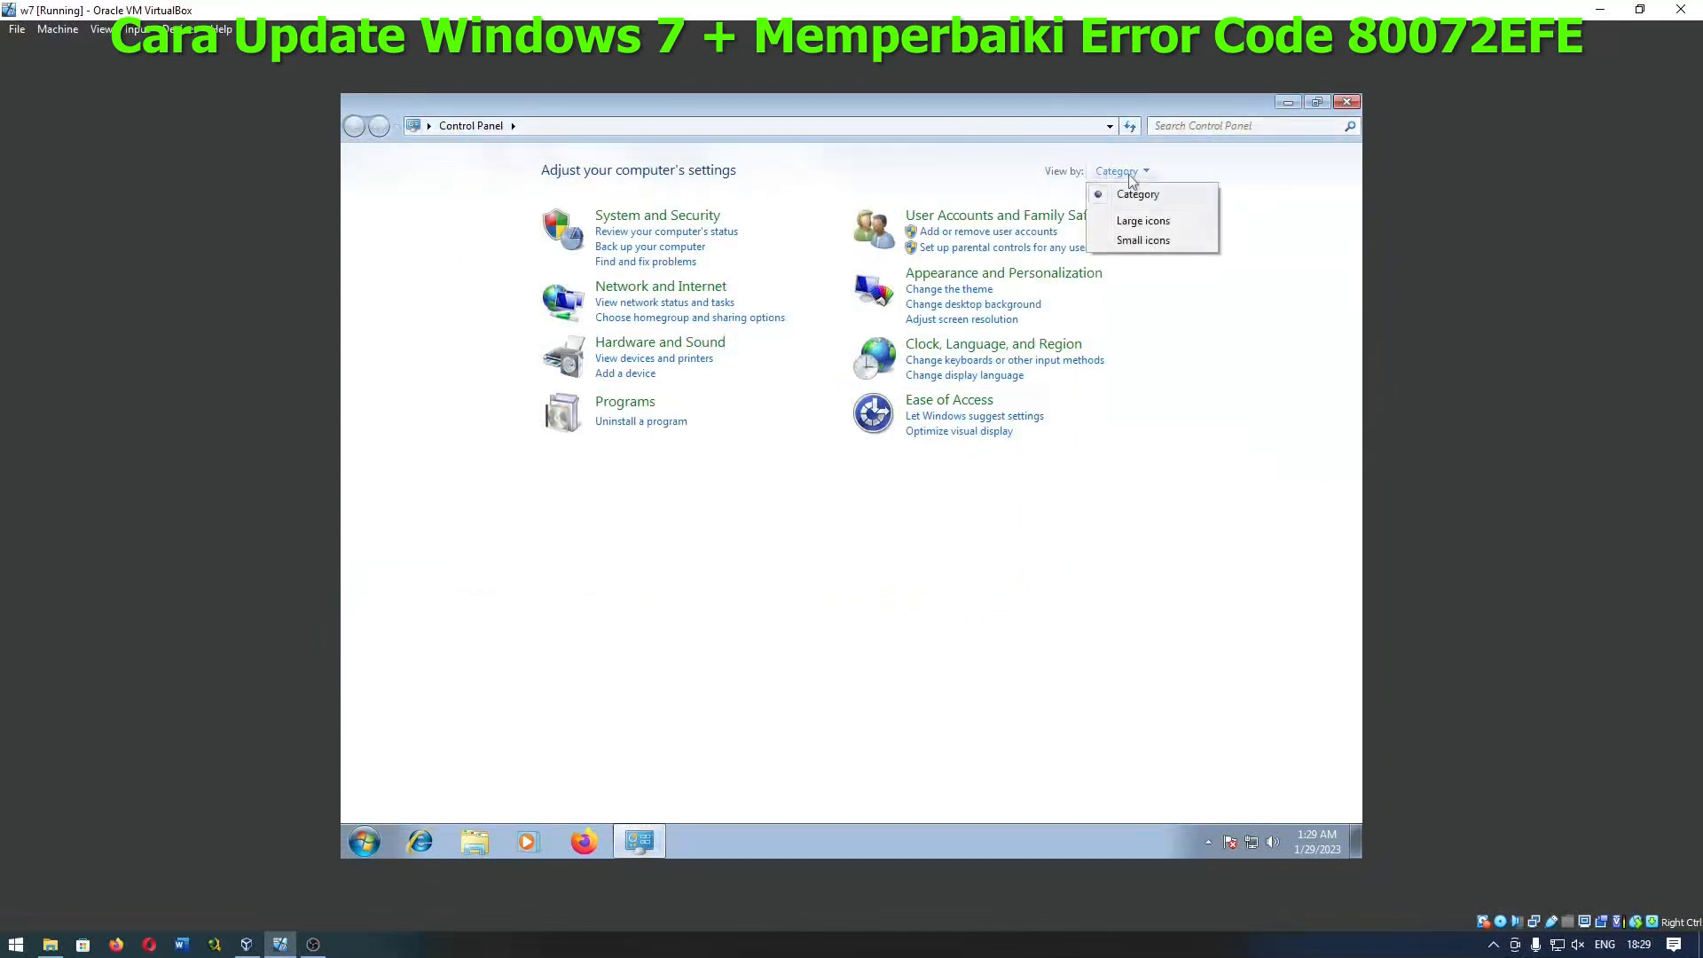
pyautogui.click(1153, 242)
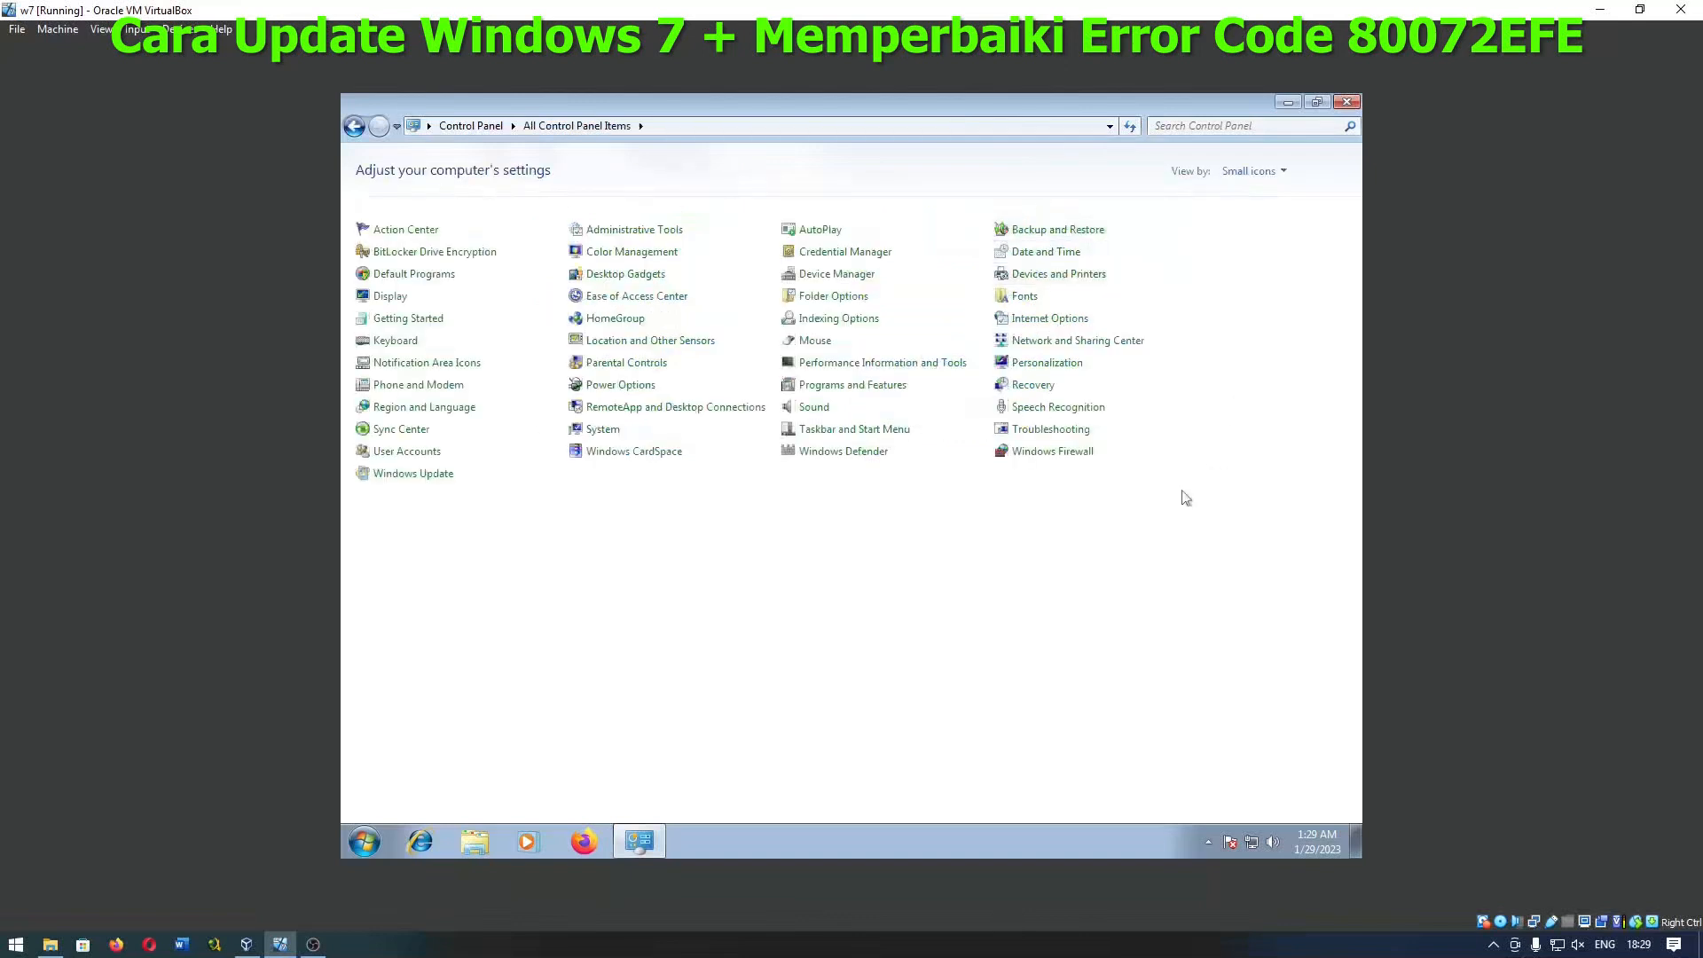
# Step: Turn on automatic updates in Windows Update and retry the search for new updates
pyautogui.click(433, 478)
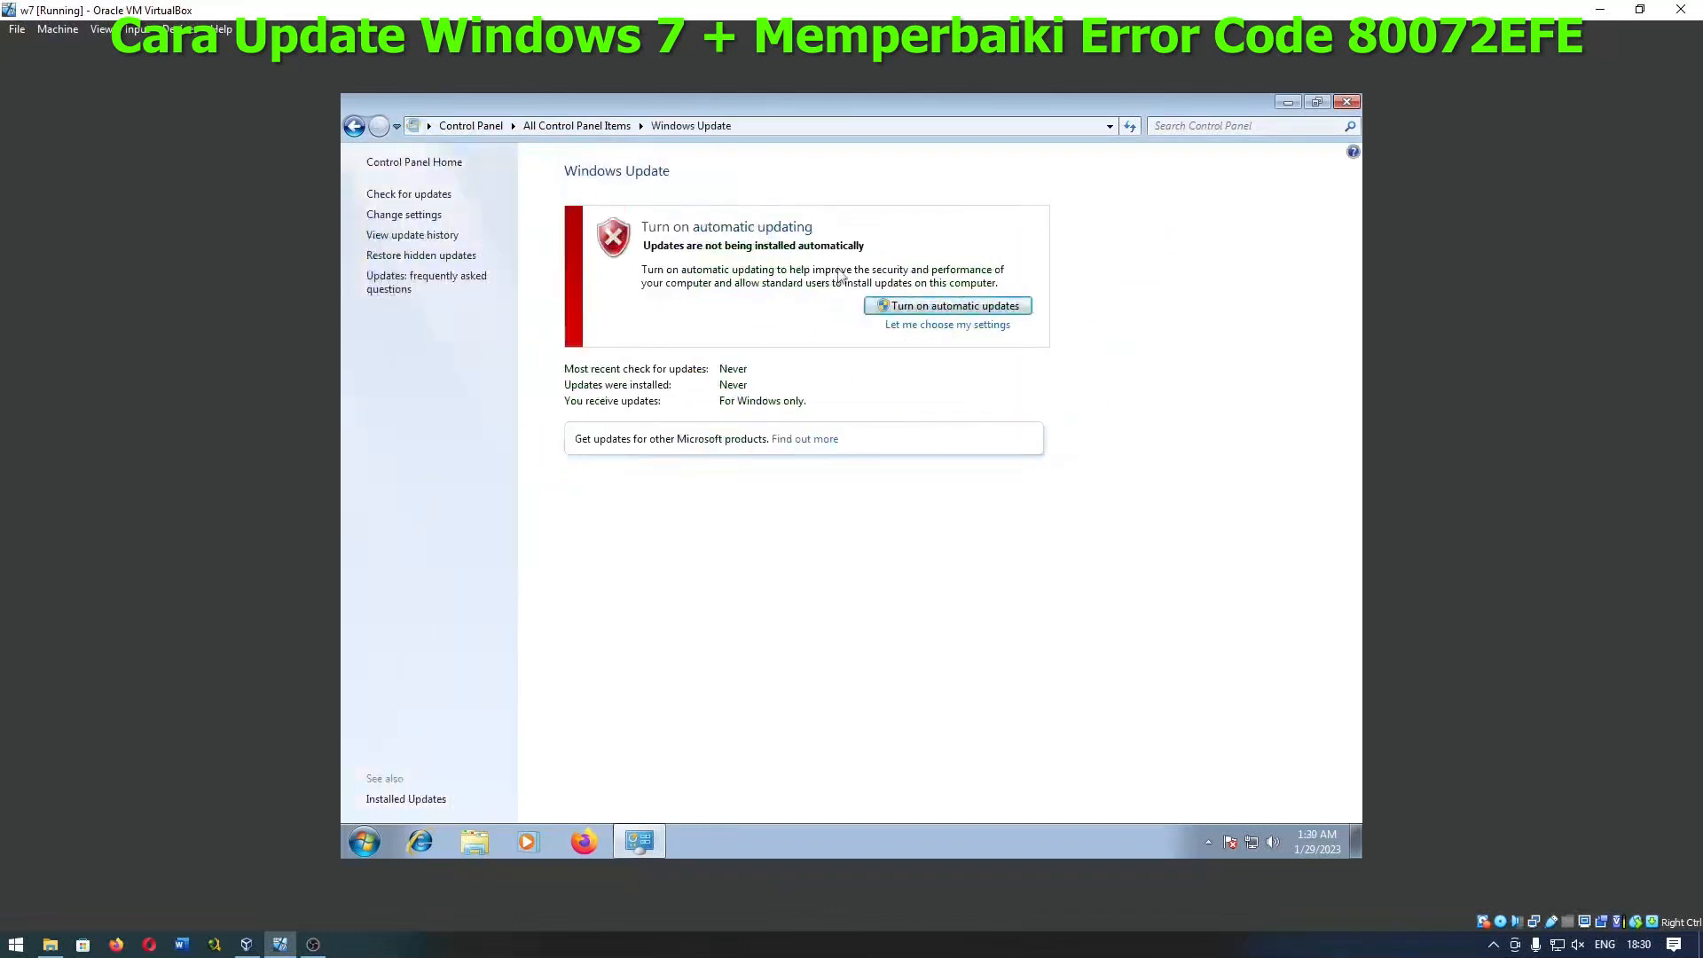
pyautogui.click(944, 306)
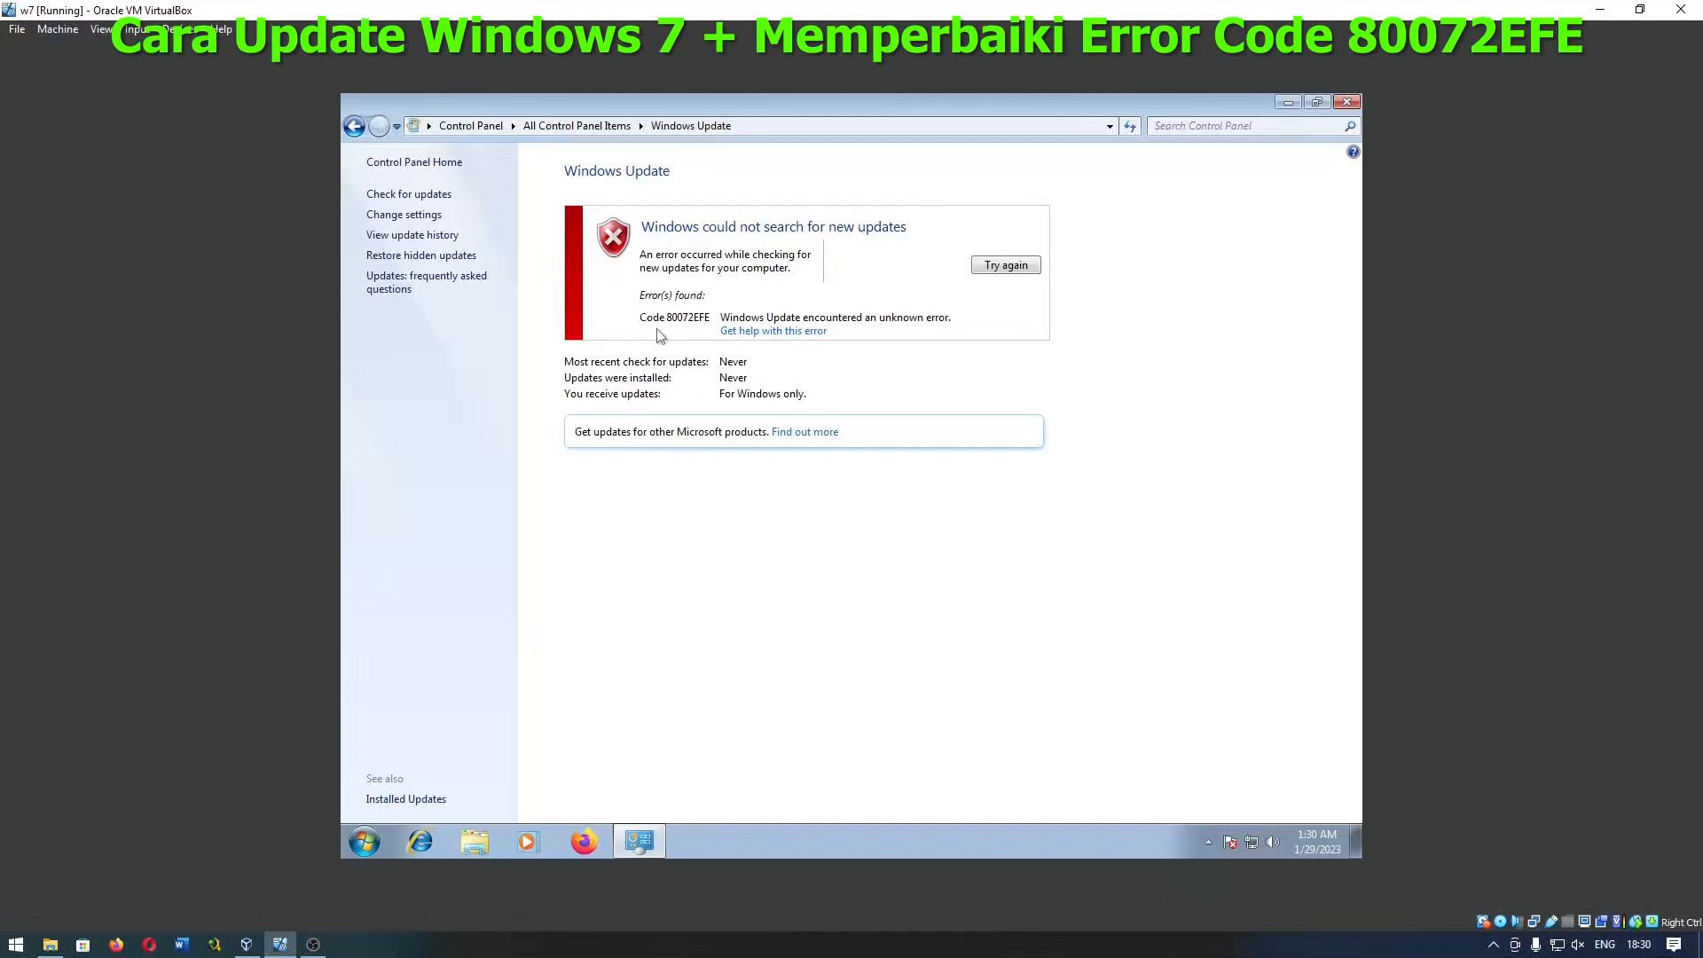
pyautogui.click(1003, 268)
# Step: Open Firefox in the virtual machine and search the web for "windows 7 update"
pyautogui.click(599, 841)
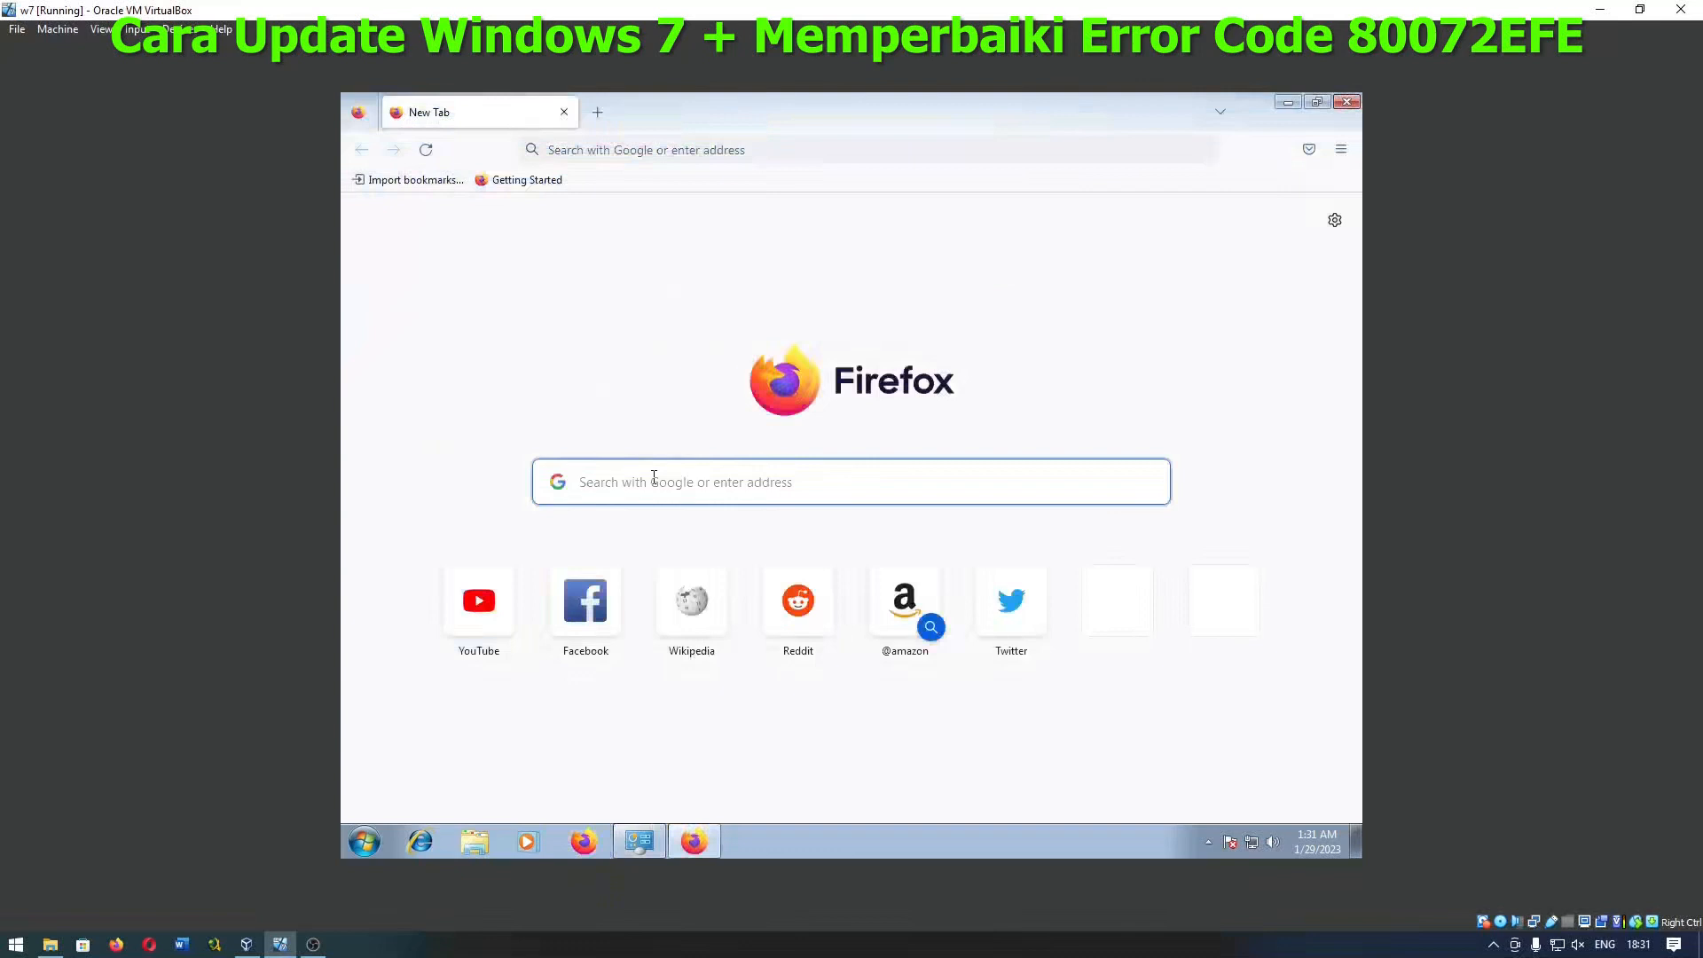
pyautogui.write('windows')
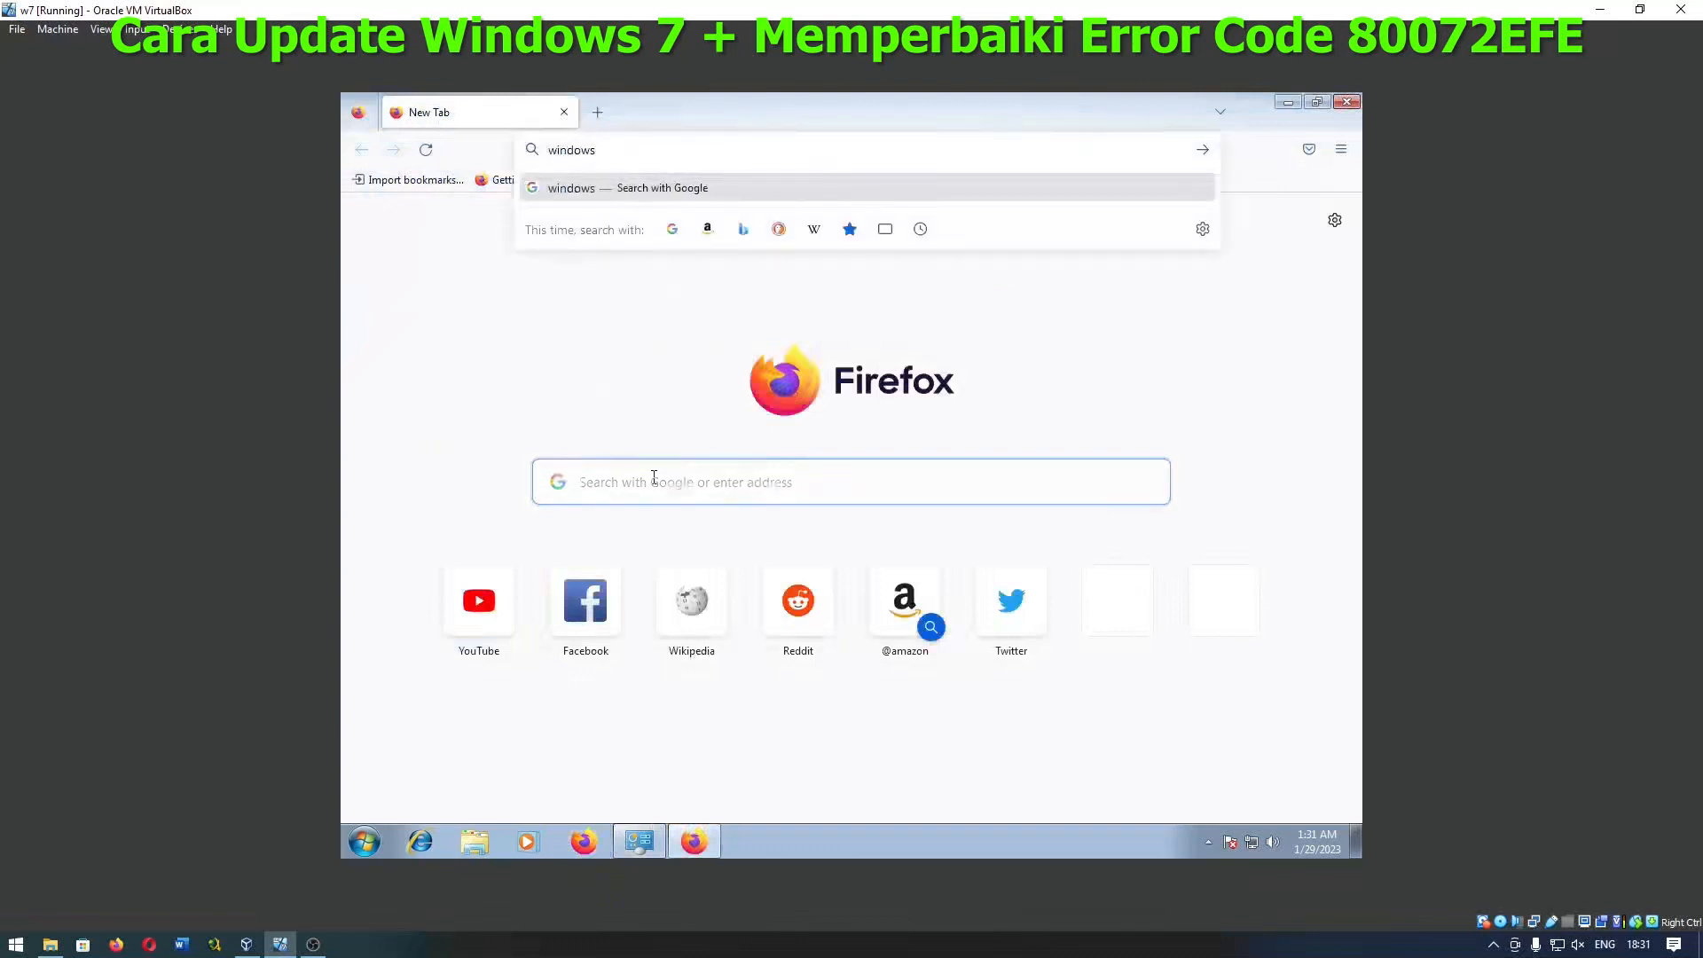
pyautogui.write(' 7 update')
pyautogui.press('Return')
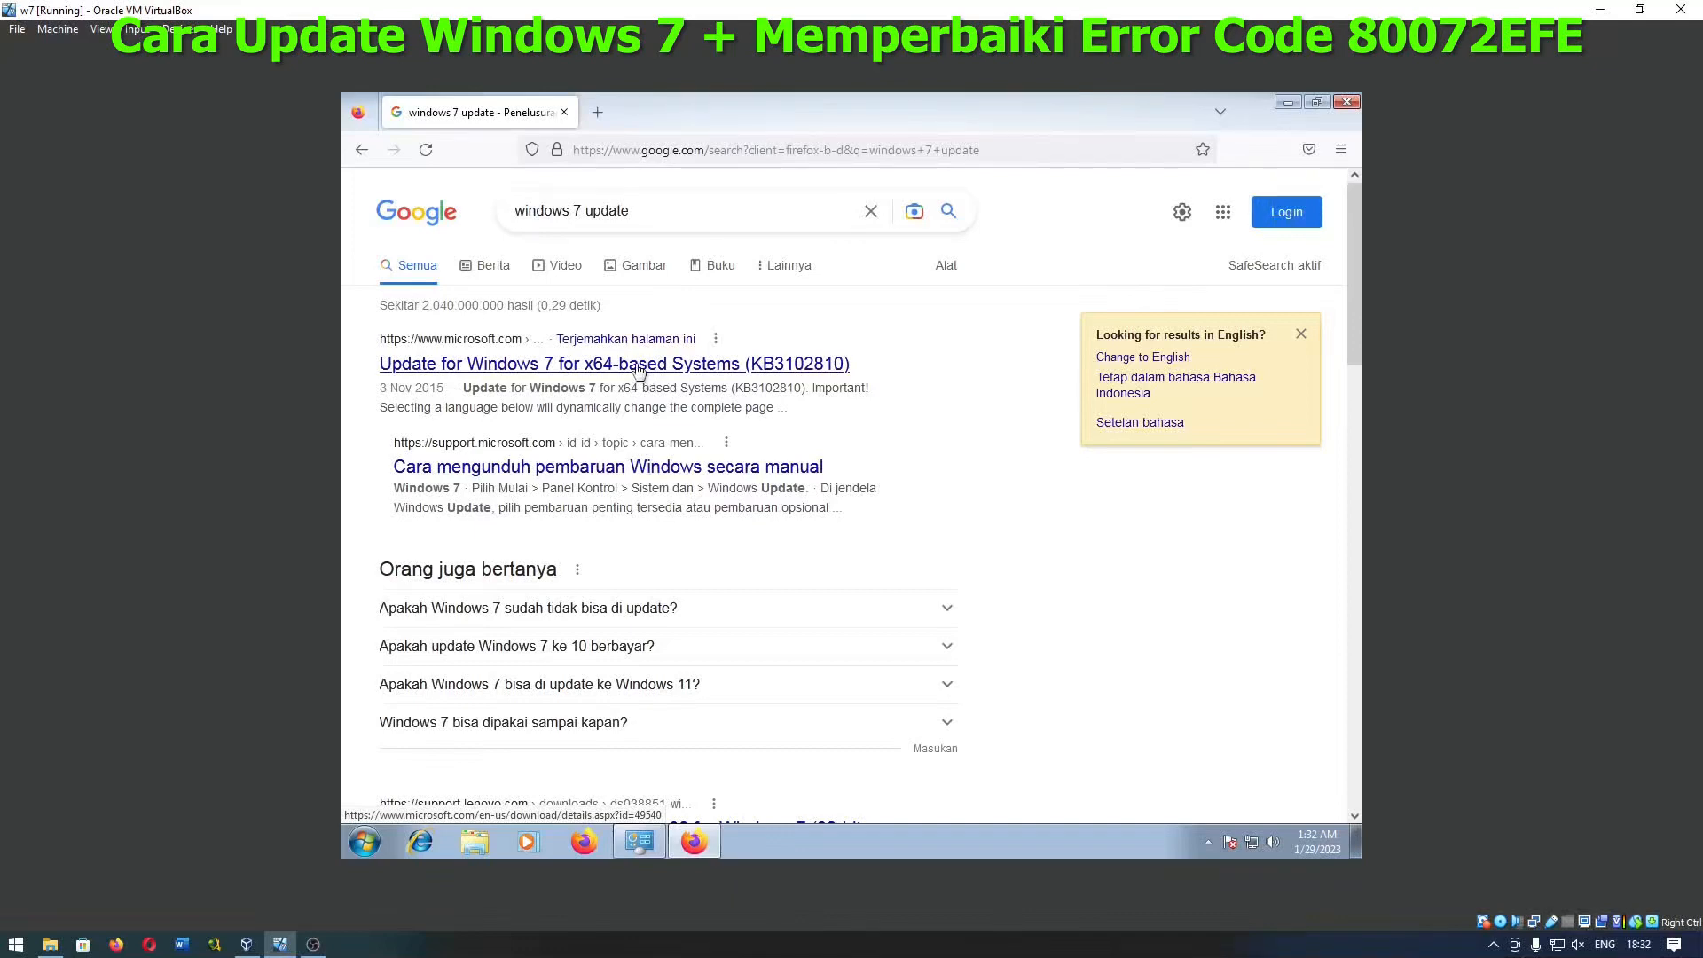
# Step: View the computer's system properties to check whether Windows 7 is 32-bit or 64-bit
pyautogui.click(374, 847)
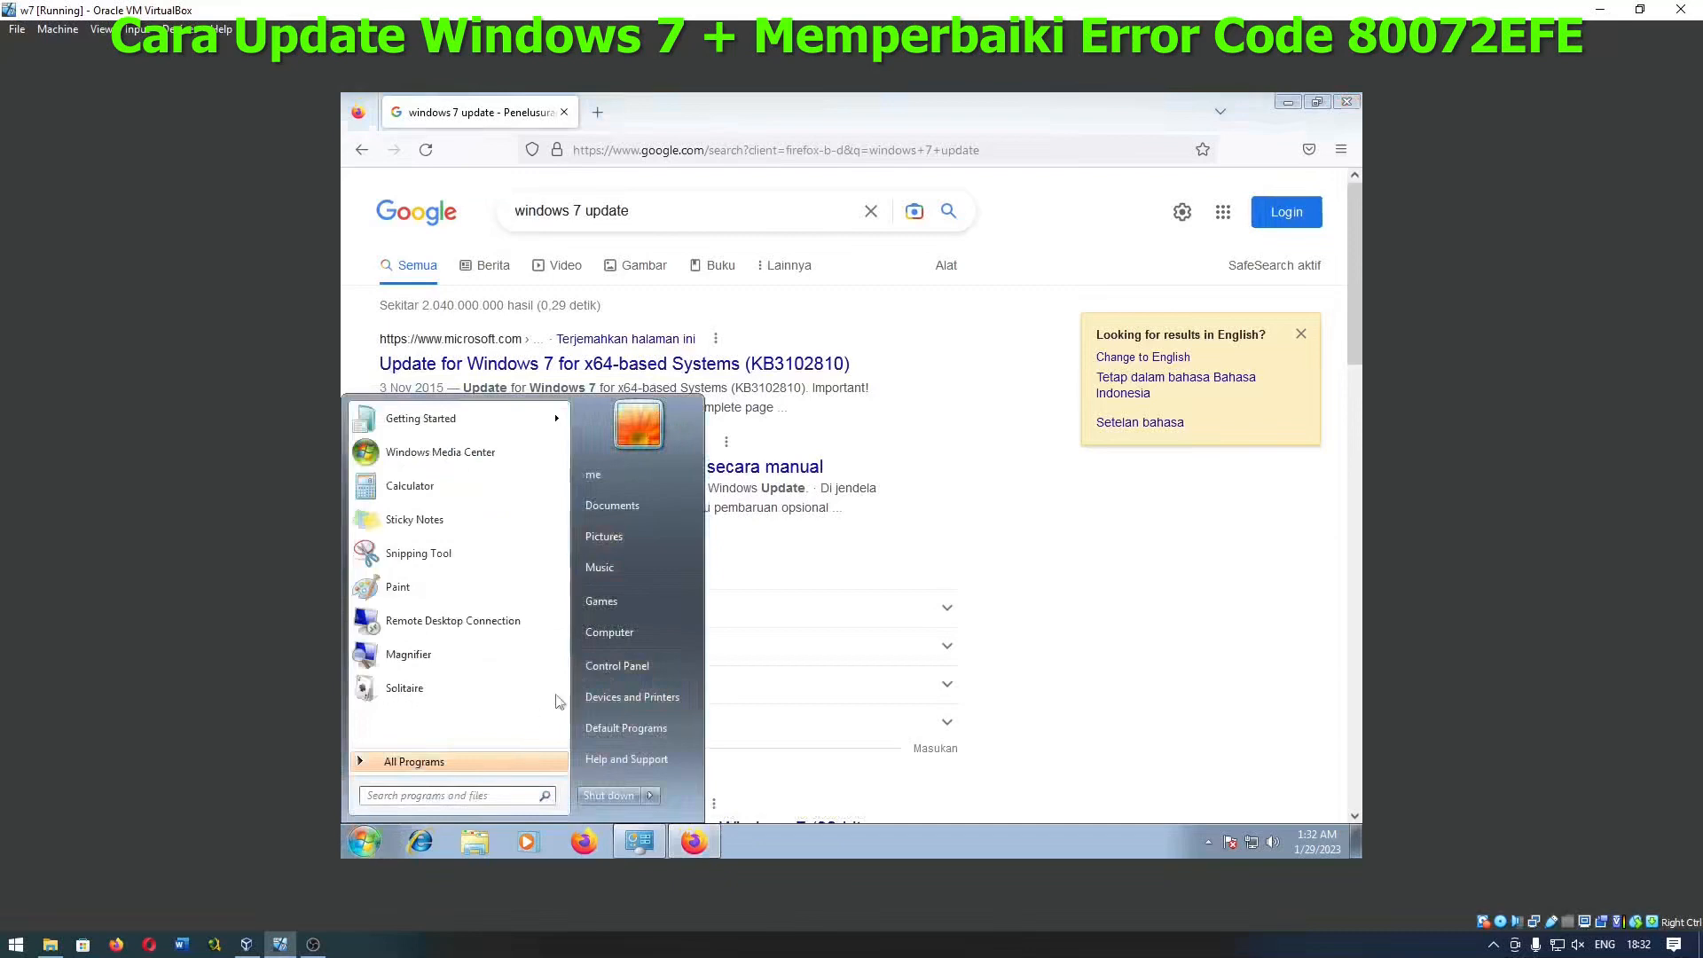
pyautogui.rightClick(605, 636)
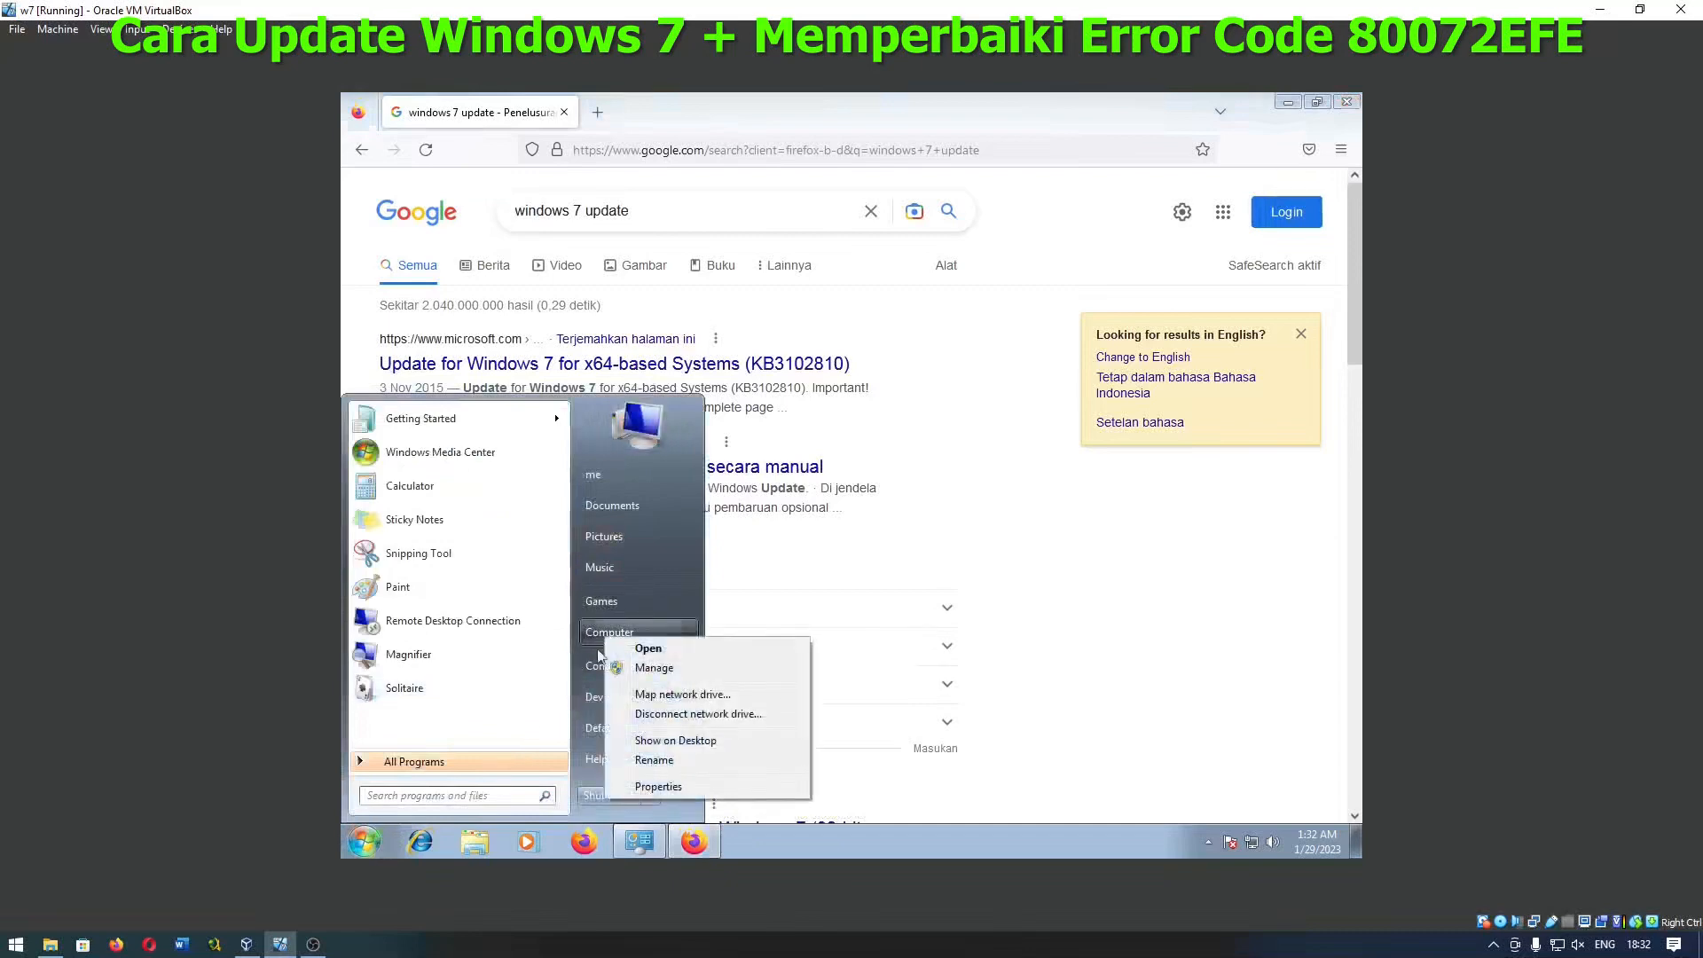
pyautogui.click(674, 793)
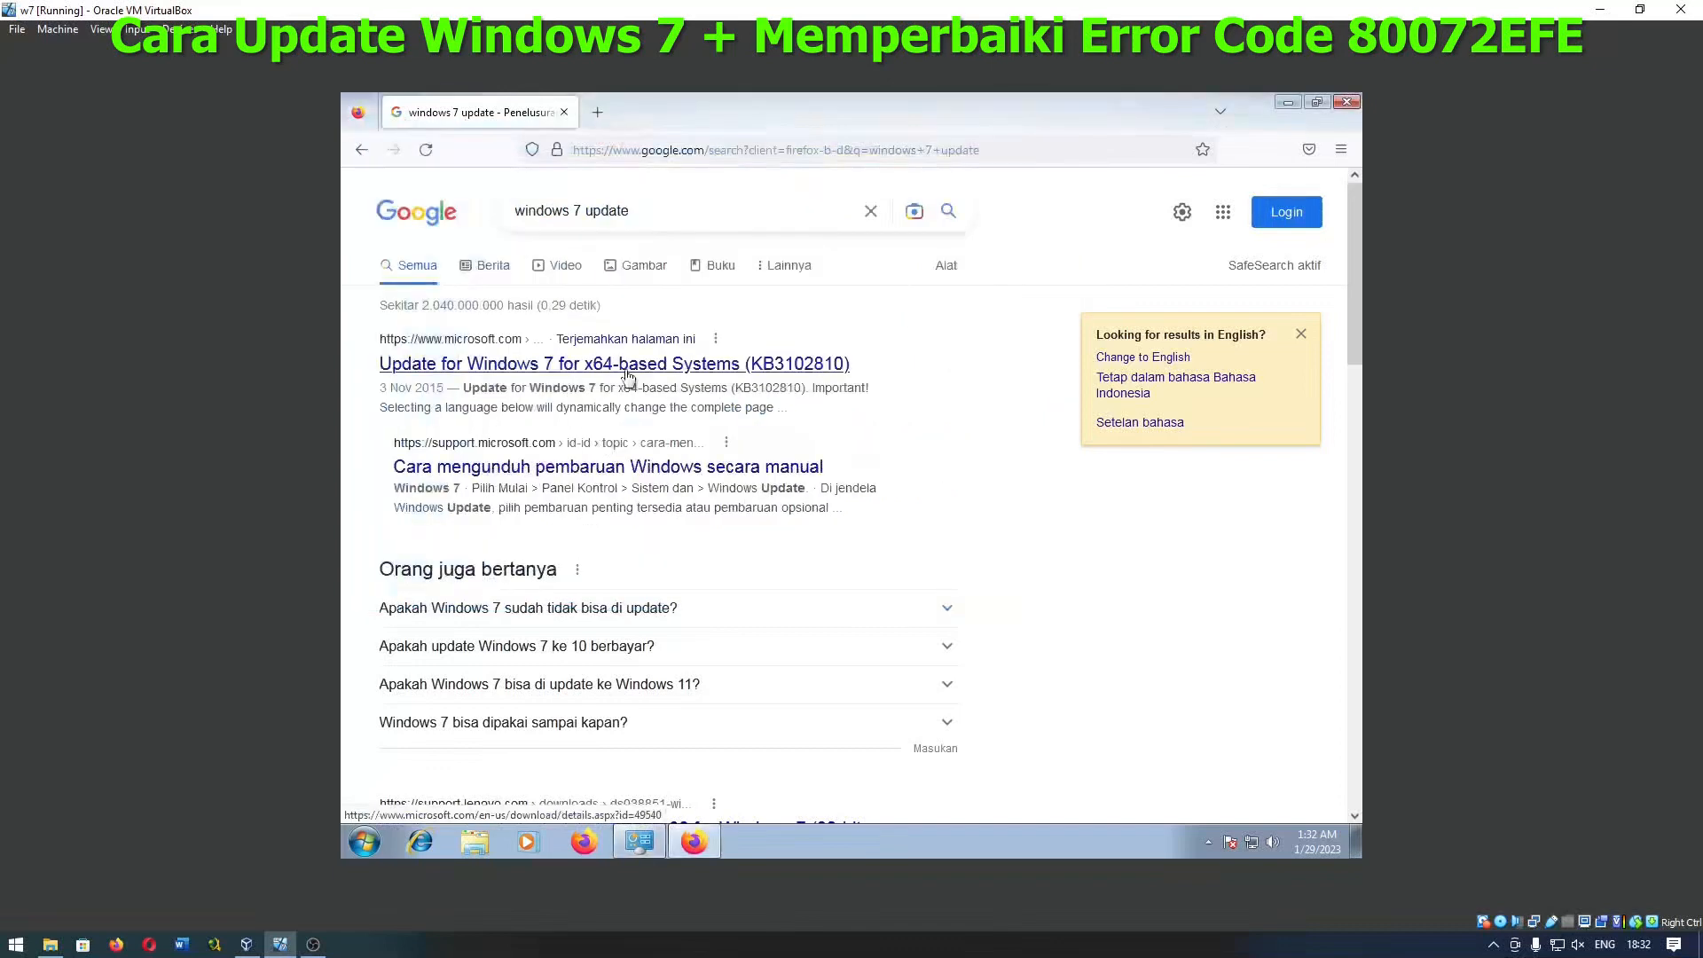
# Step: Open the Microsoft page for Update for Windows 7 for x64-based Systems (KB3102810) in a new browser tab and download the update
pyautogui.middleClick(628, 366)
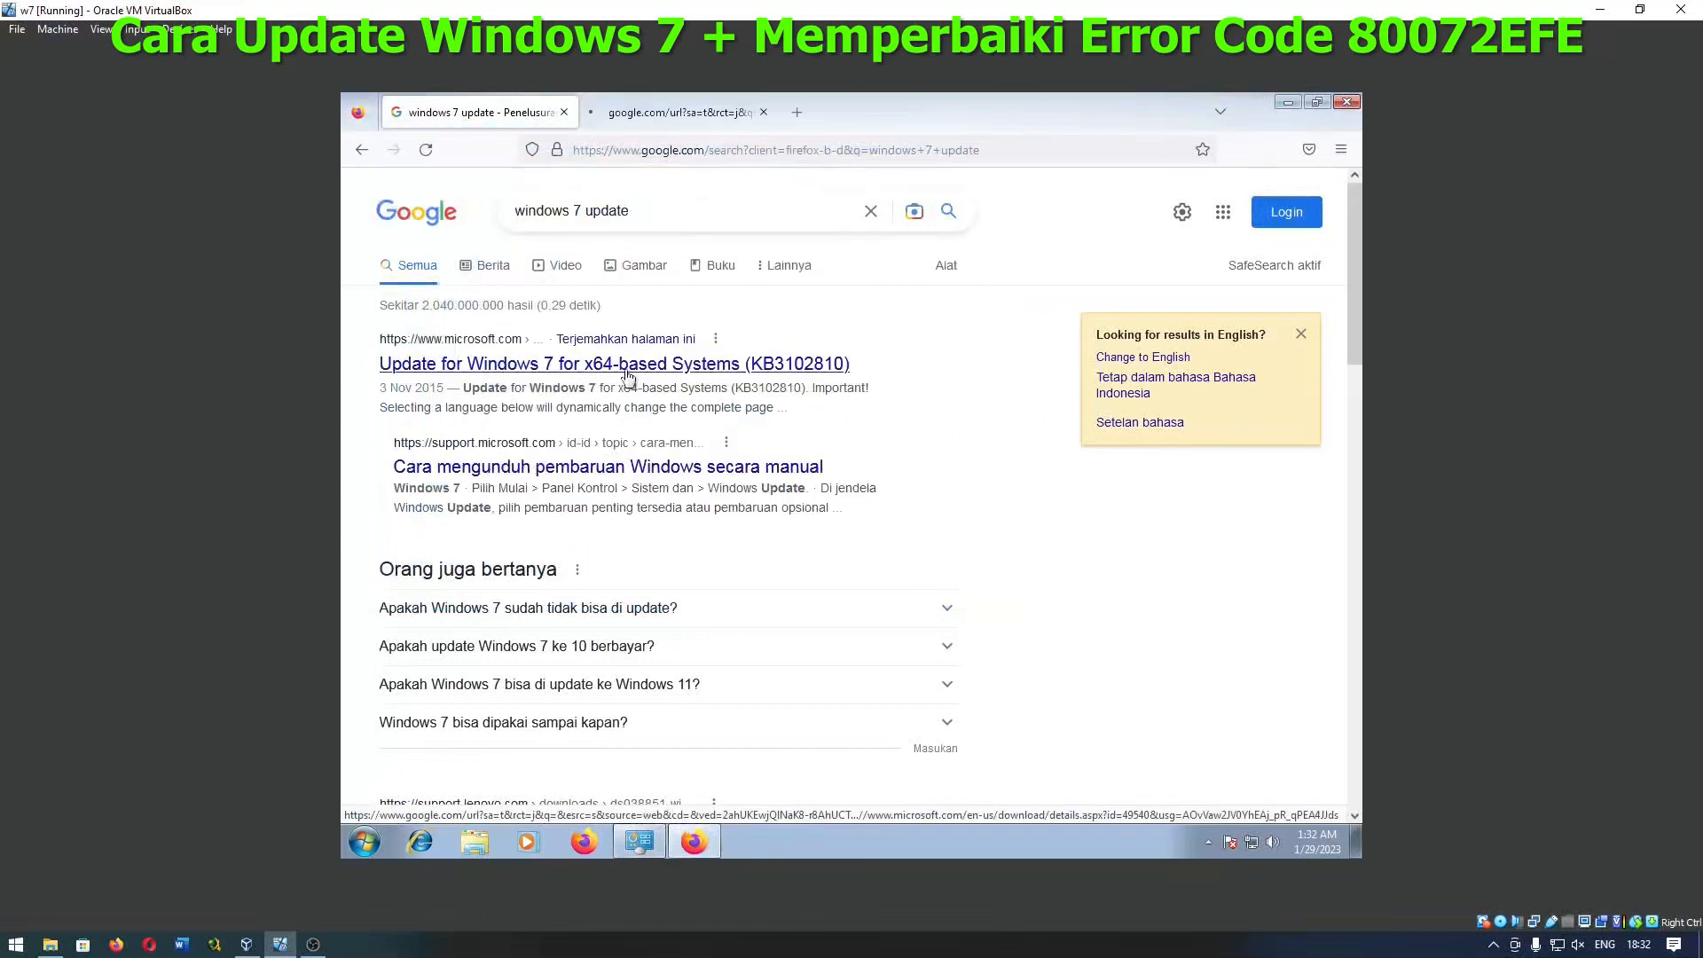
pyautogui.click(652, 114)
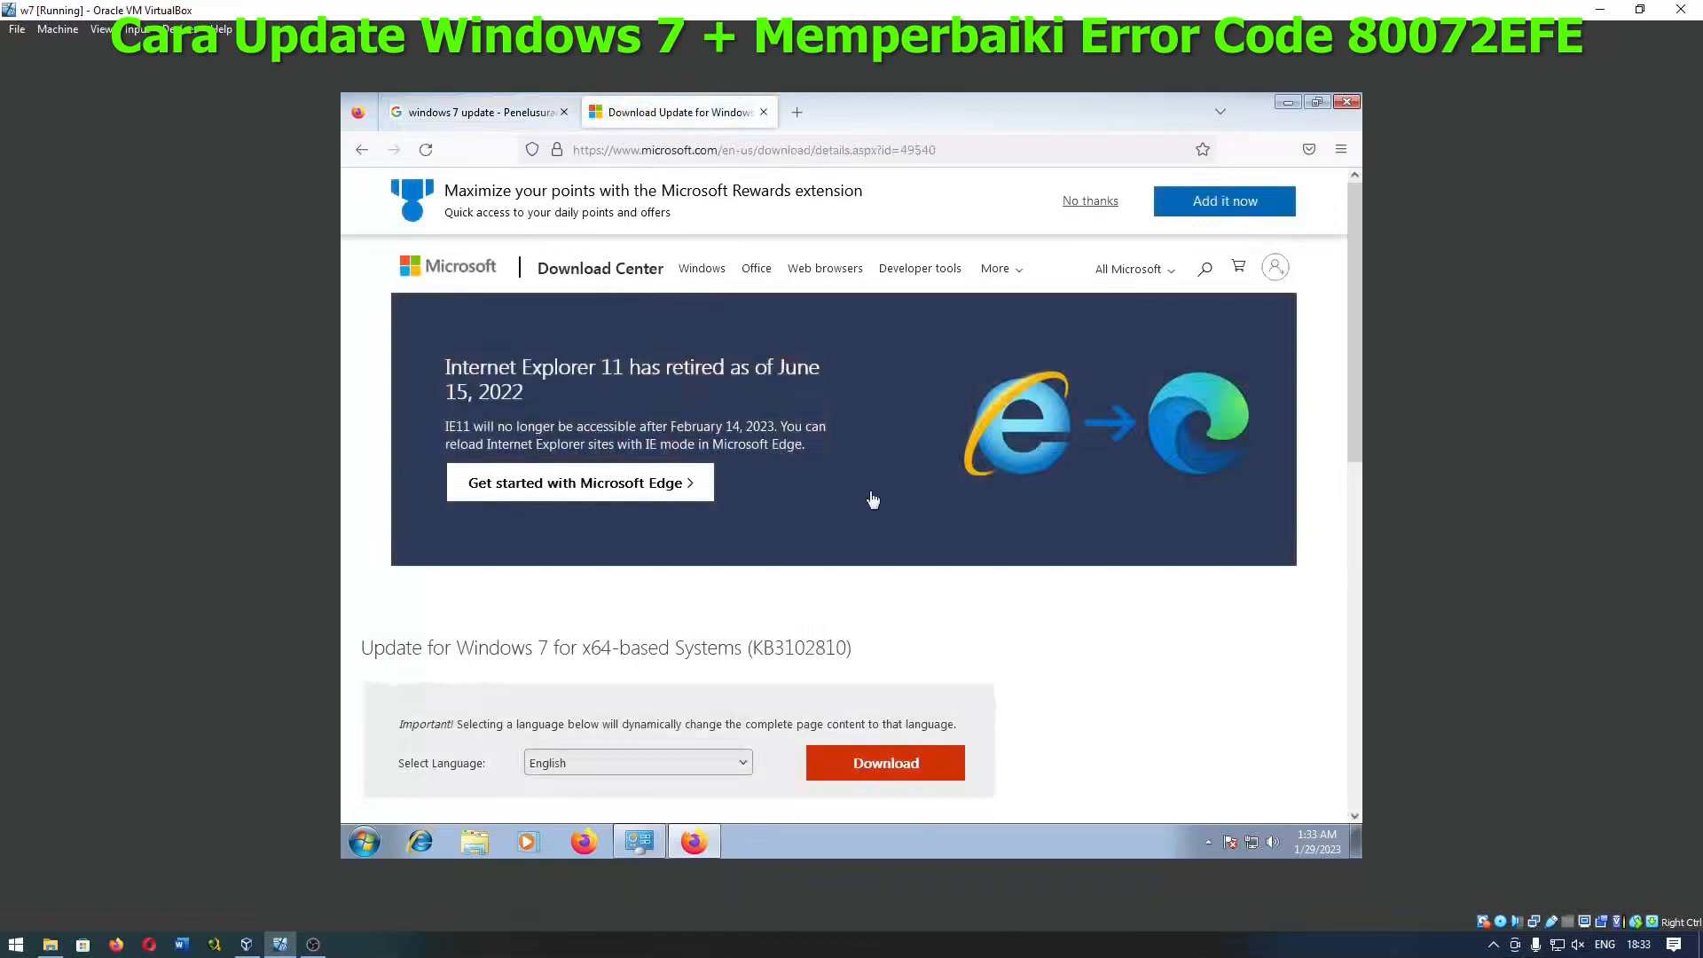
pyautogui.scroll(-3, 873, 502)
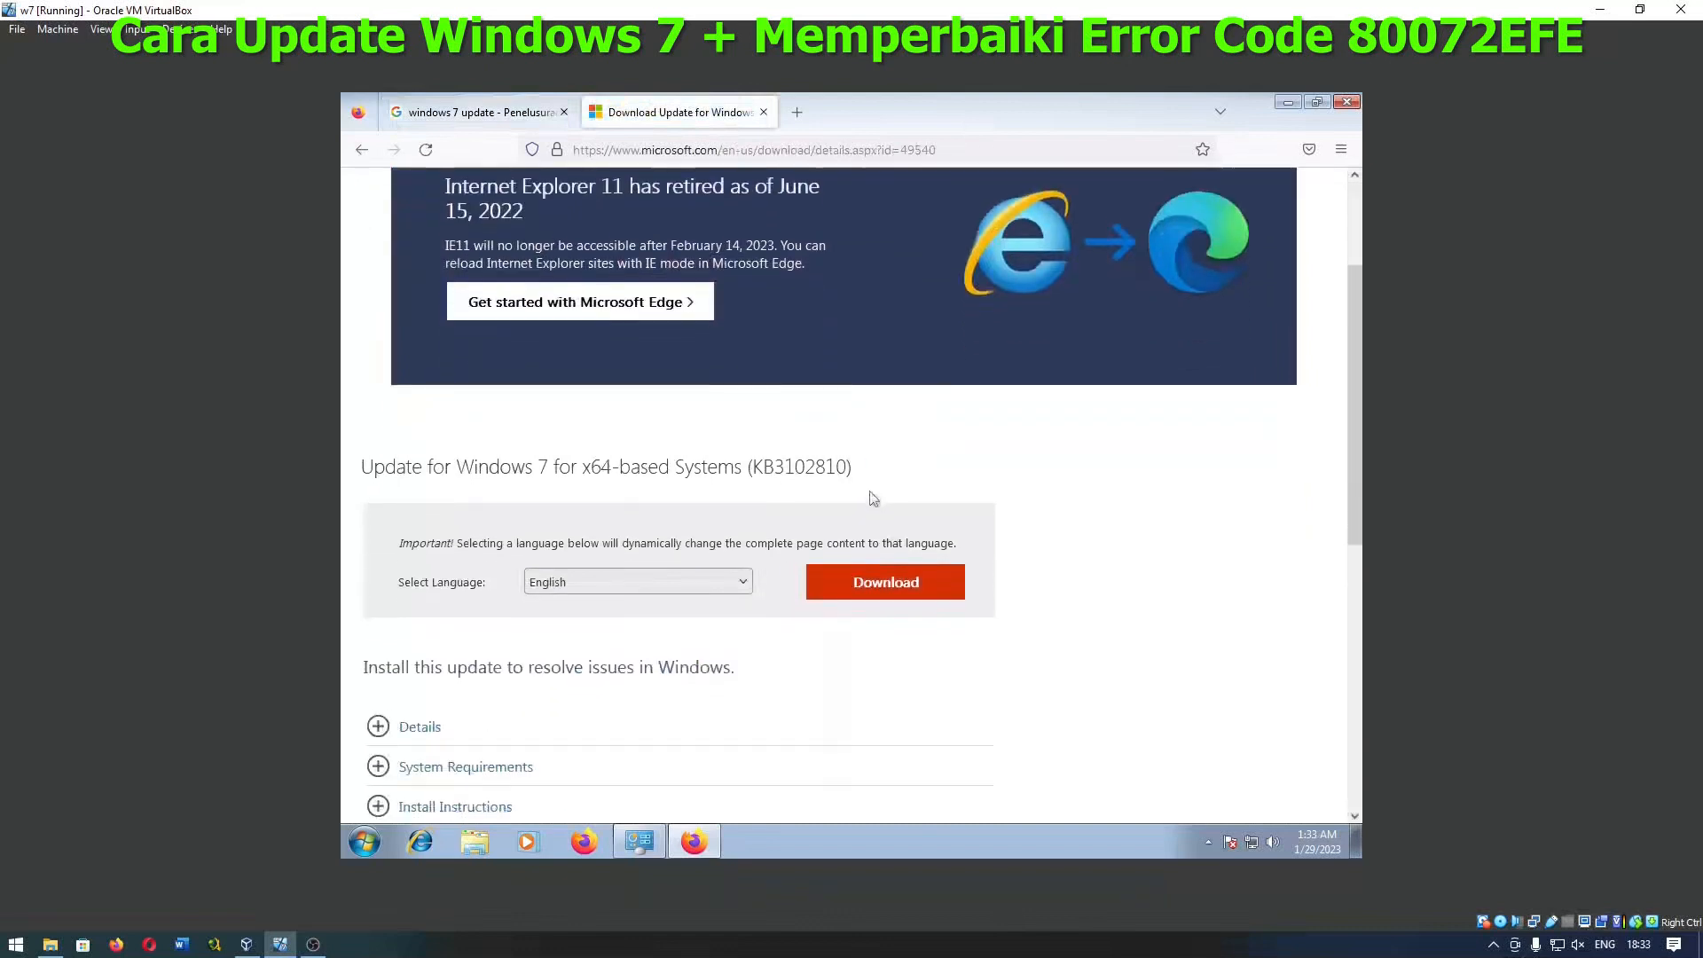
pyautogui.click(872, 586)
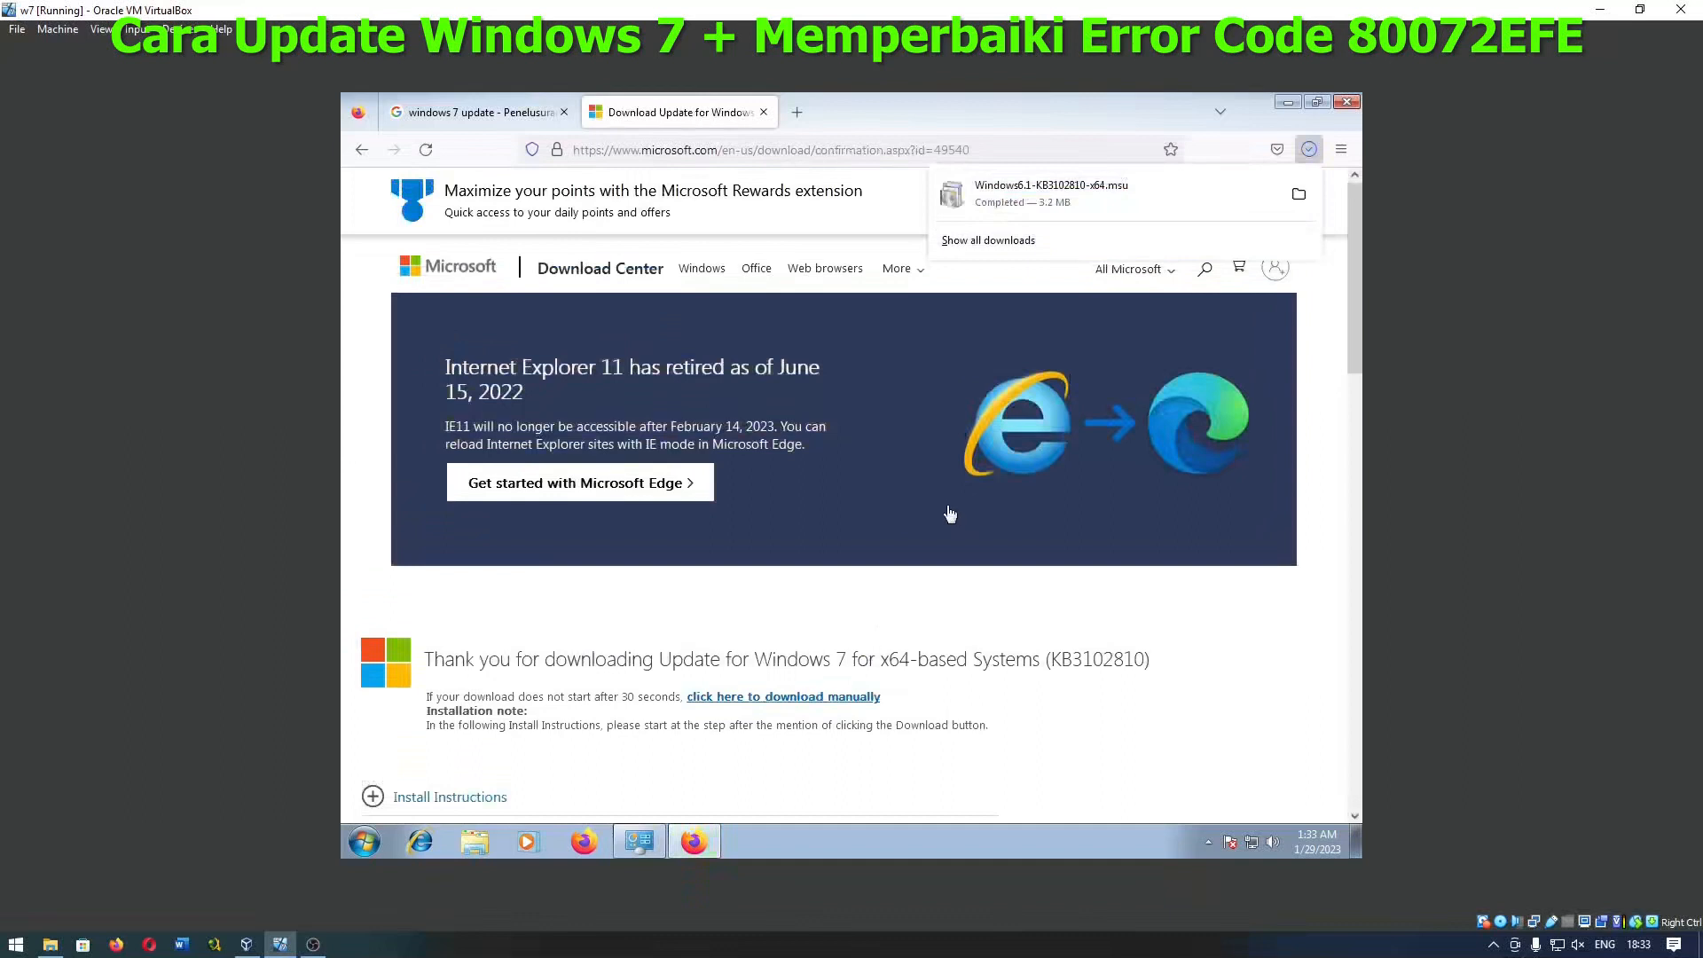
# Step: Search for "windows 7 update 32-bit" and download Update for Windows 7 (KB3102810) from the Microsoft result
pyautogui.click(481, 115)
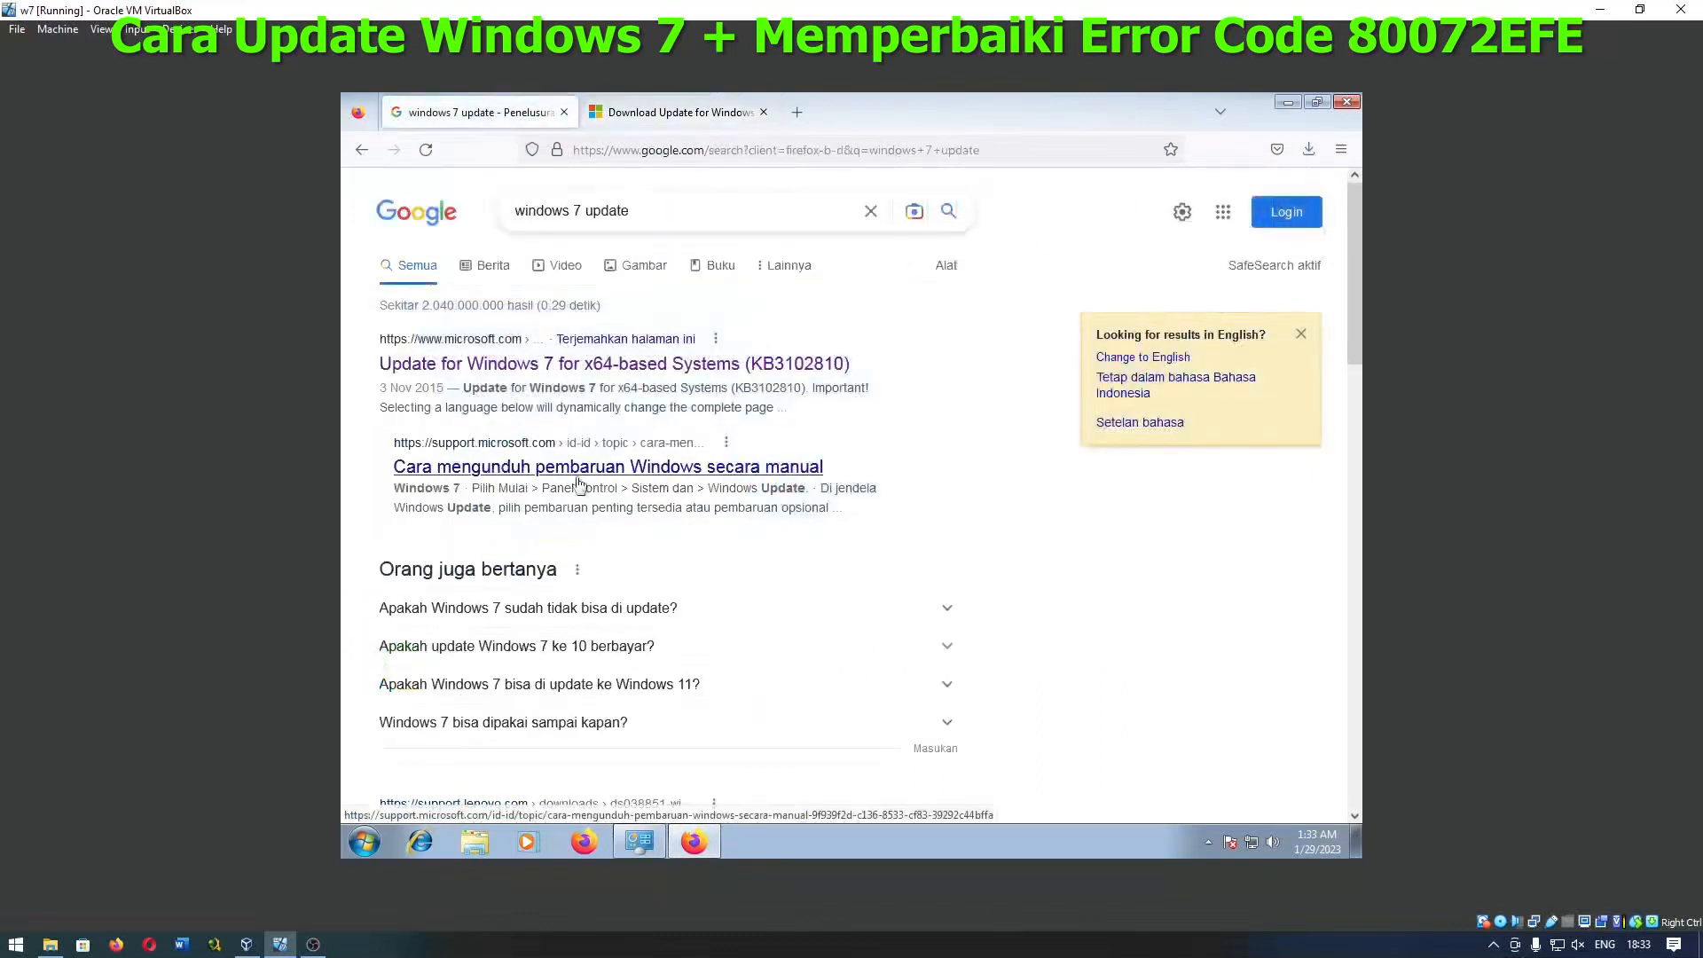
pyautogui.click(683, 205)
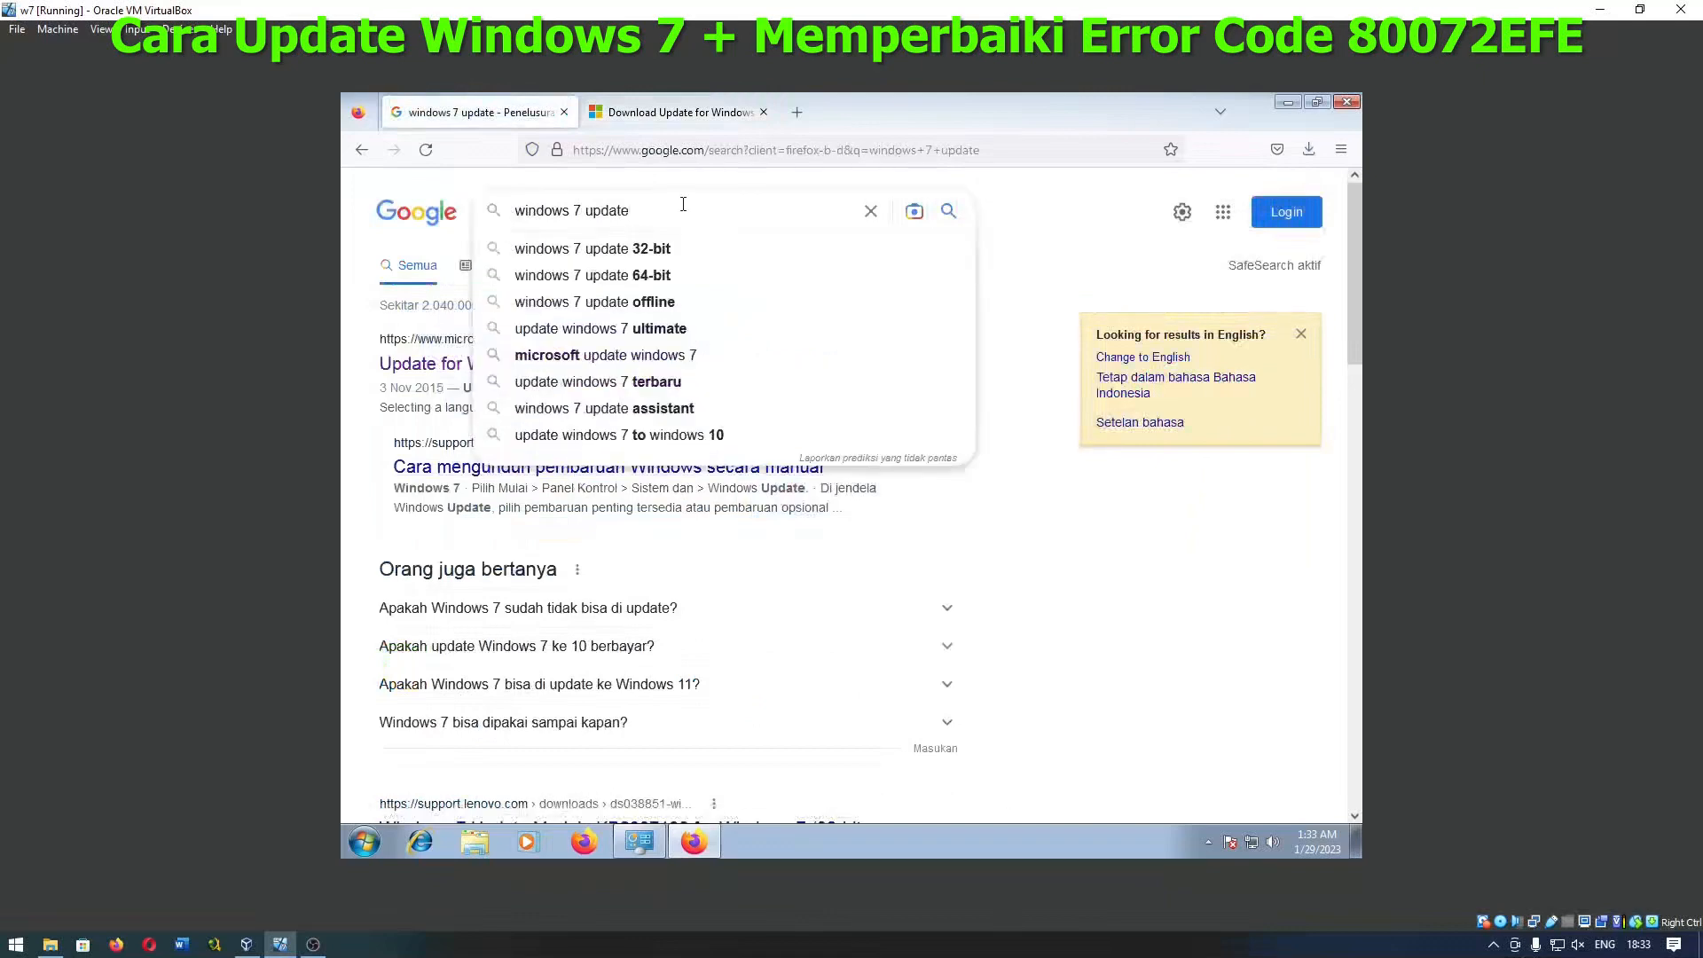
pyautogui.press('Down')
pyautogui.press('Return')
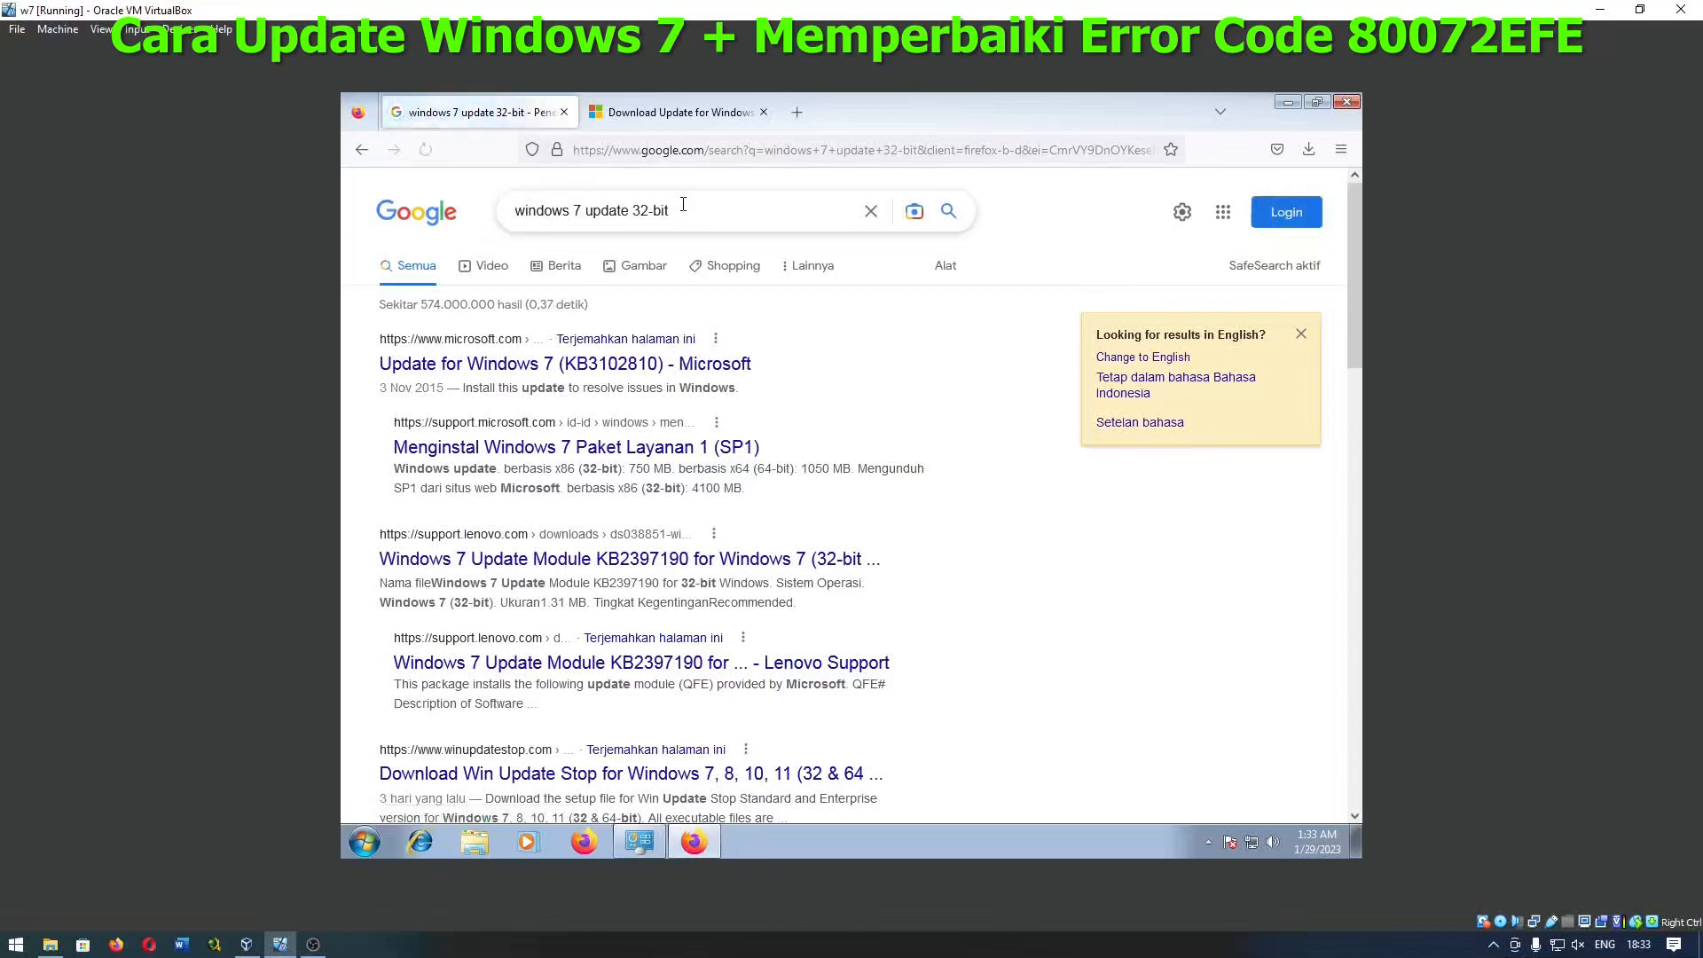
pyautogui.middleClick(618, 365)
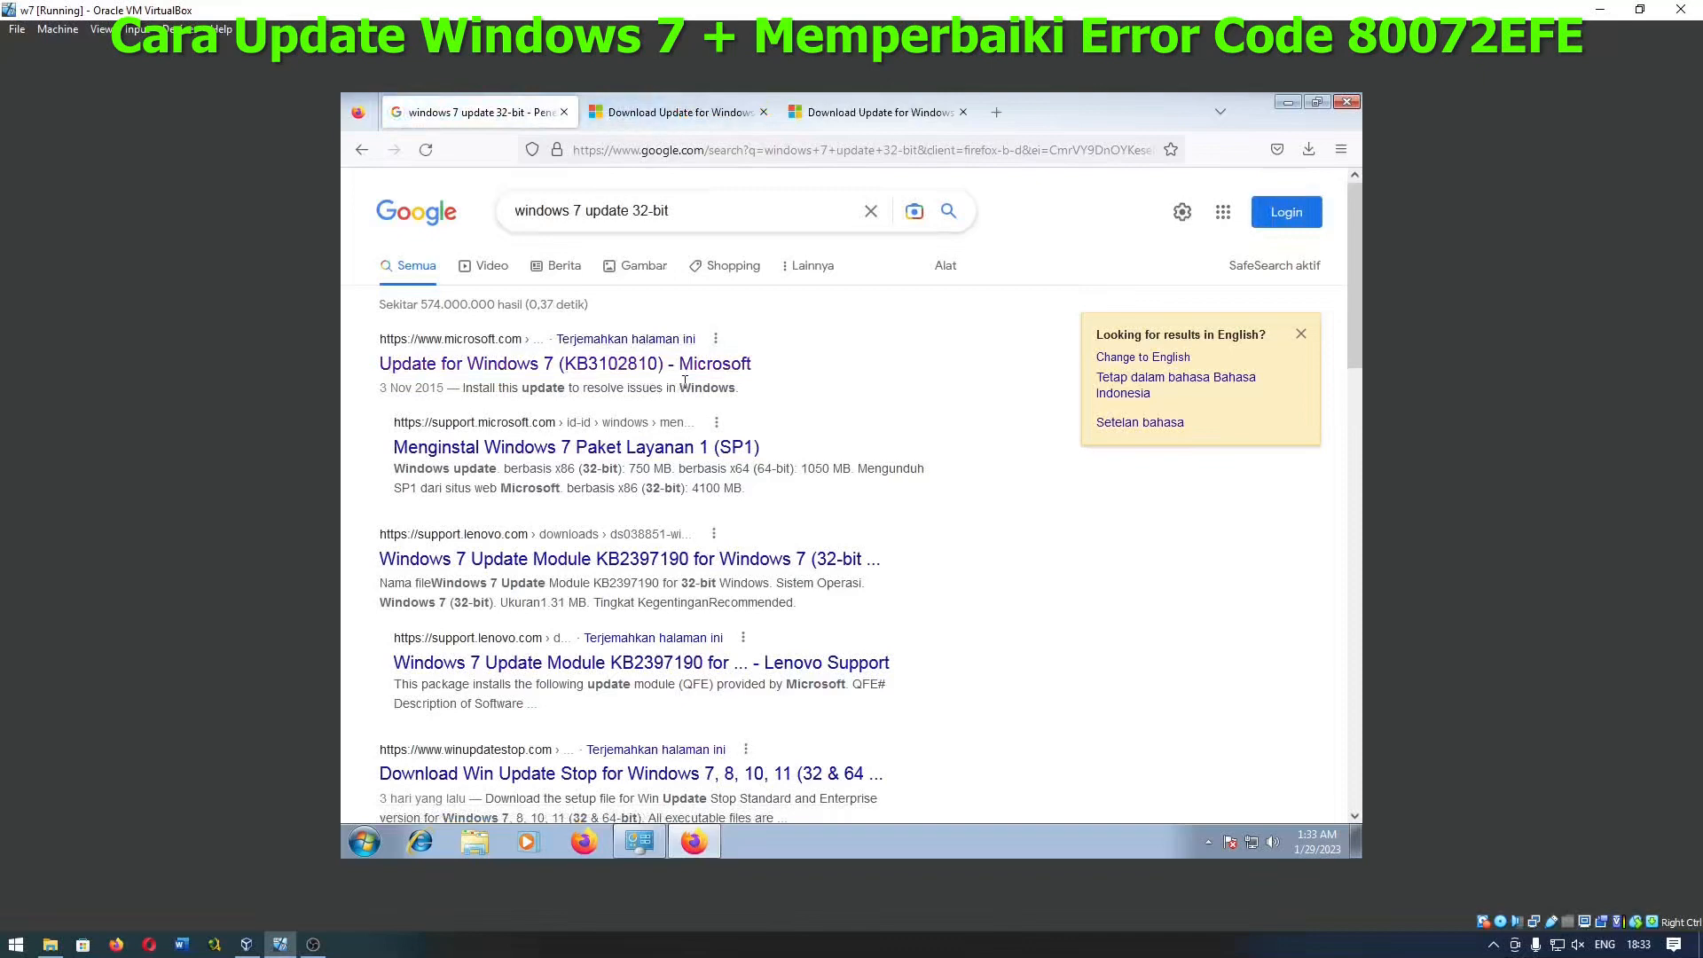
pyautogui.hotkey('ctrl', 'Tab')
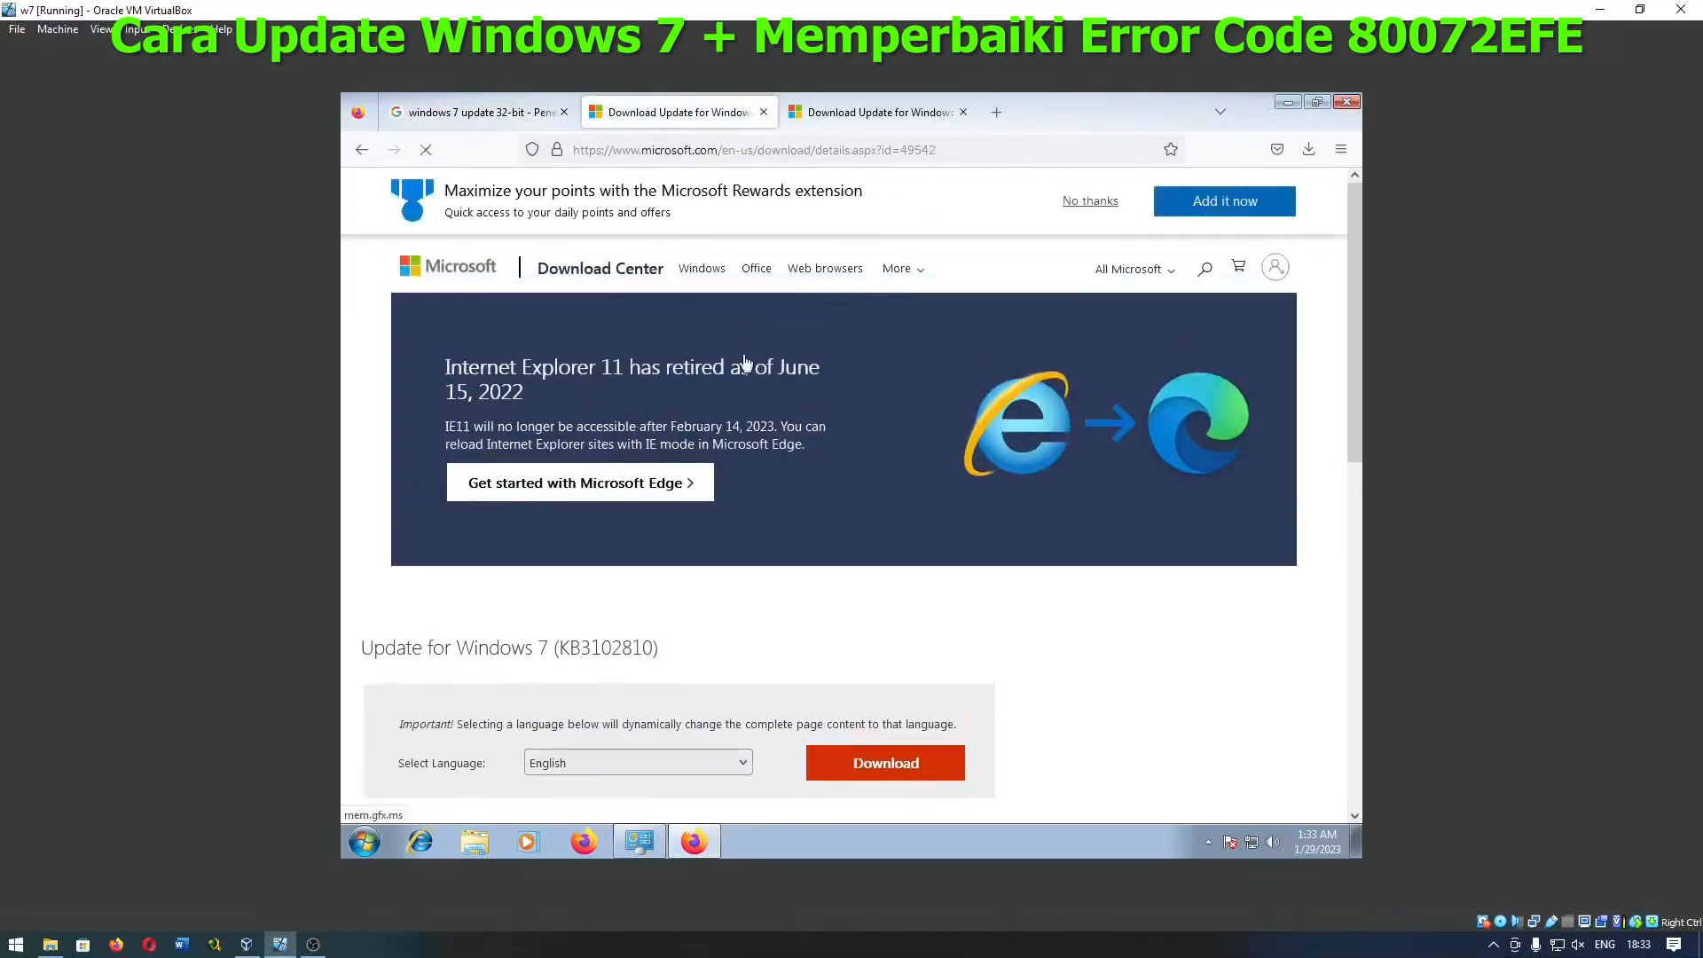
pyautogui.scroll(-3, 745, 364)
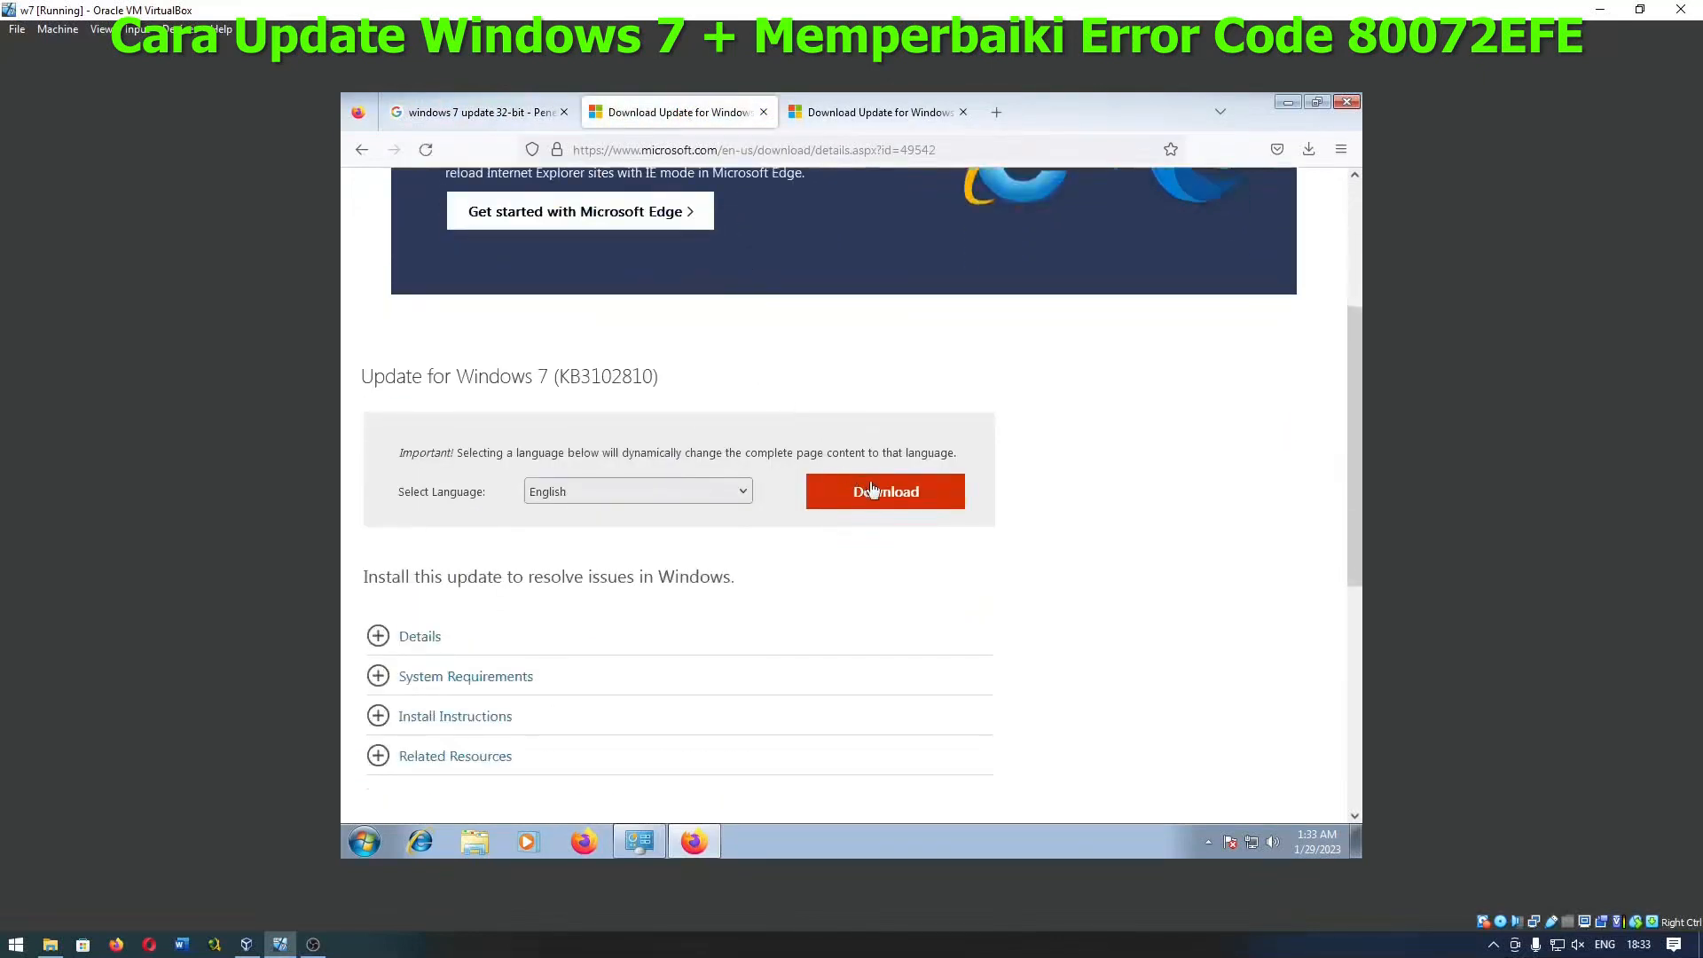
pyautogui.click(885, 493)
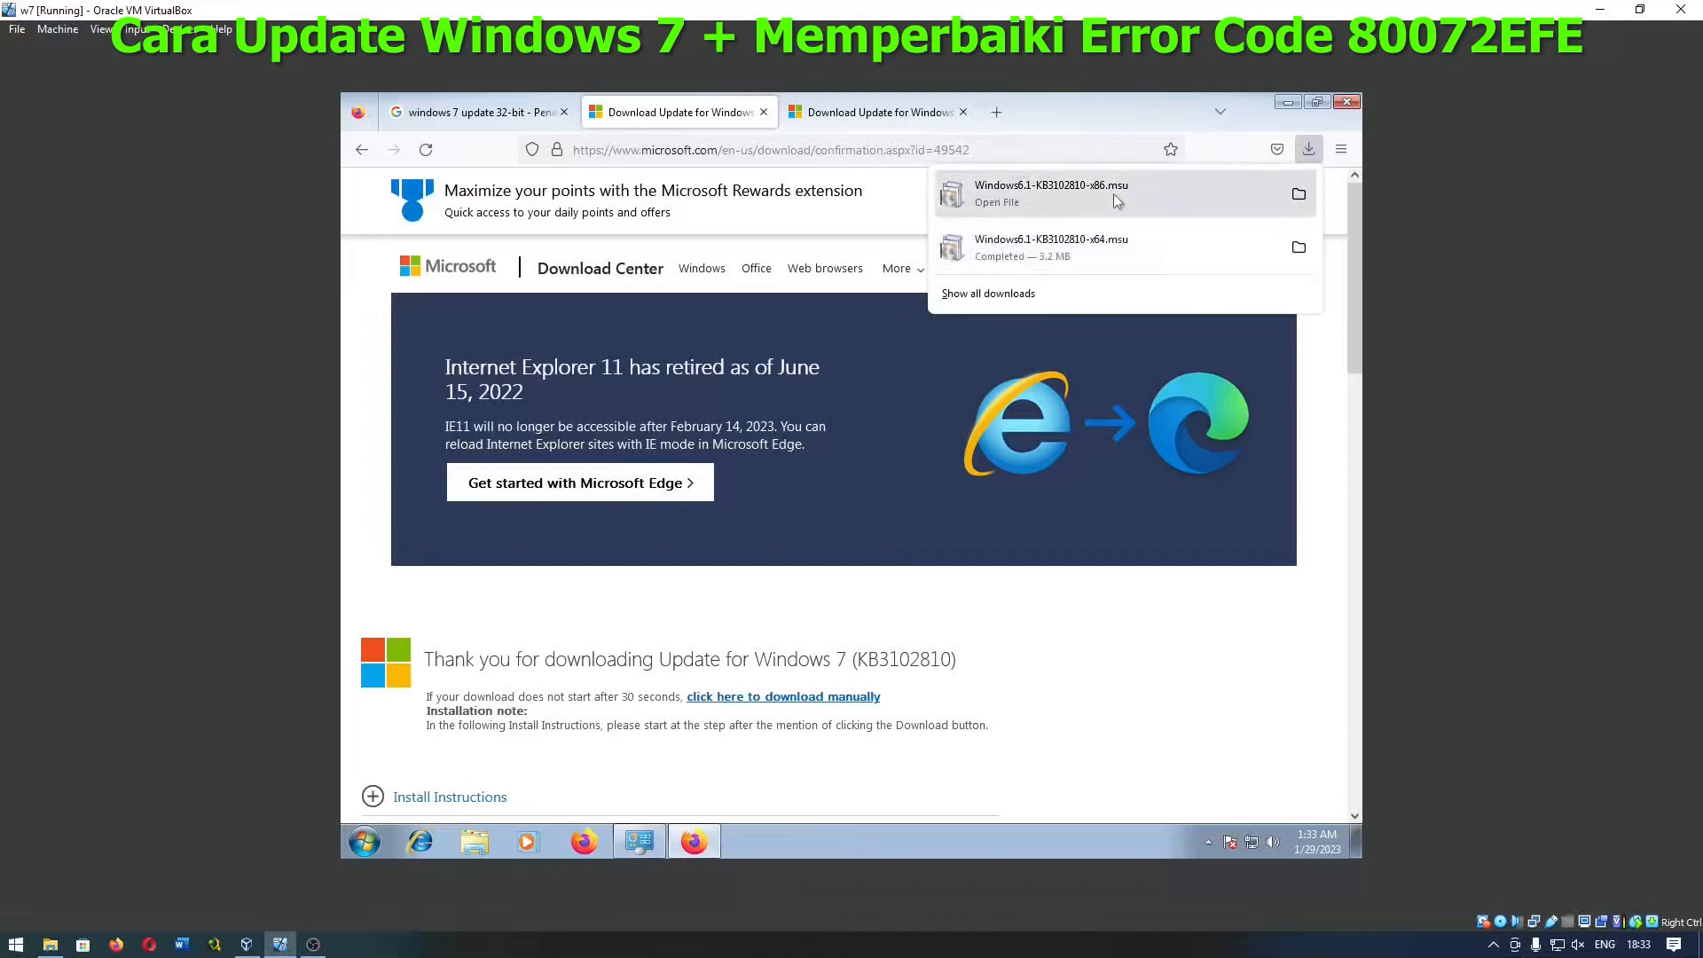
# Step: Install the Windows6.1-KB3102810-x64 update from the Downloads folder and restart the virtual machine
pyautogui.click(475, 841)
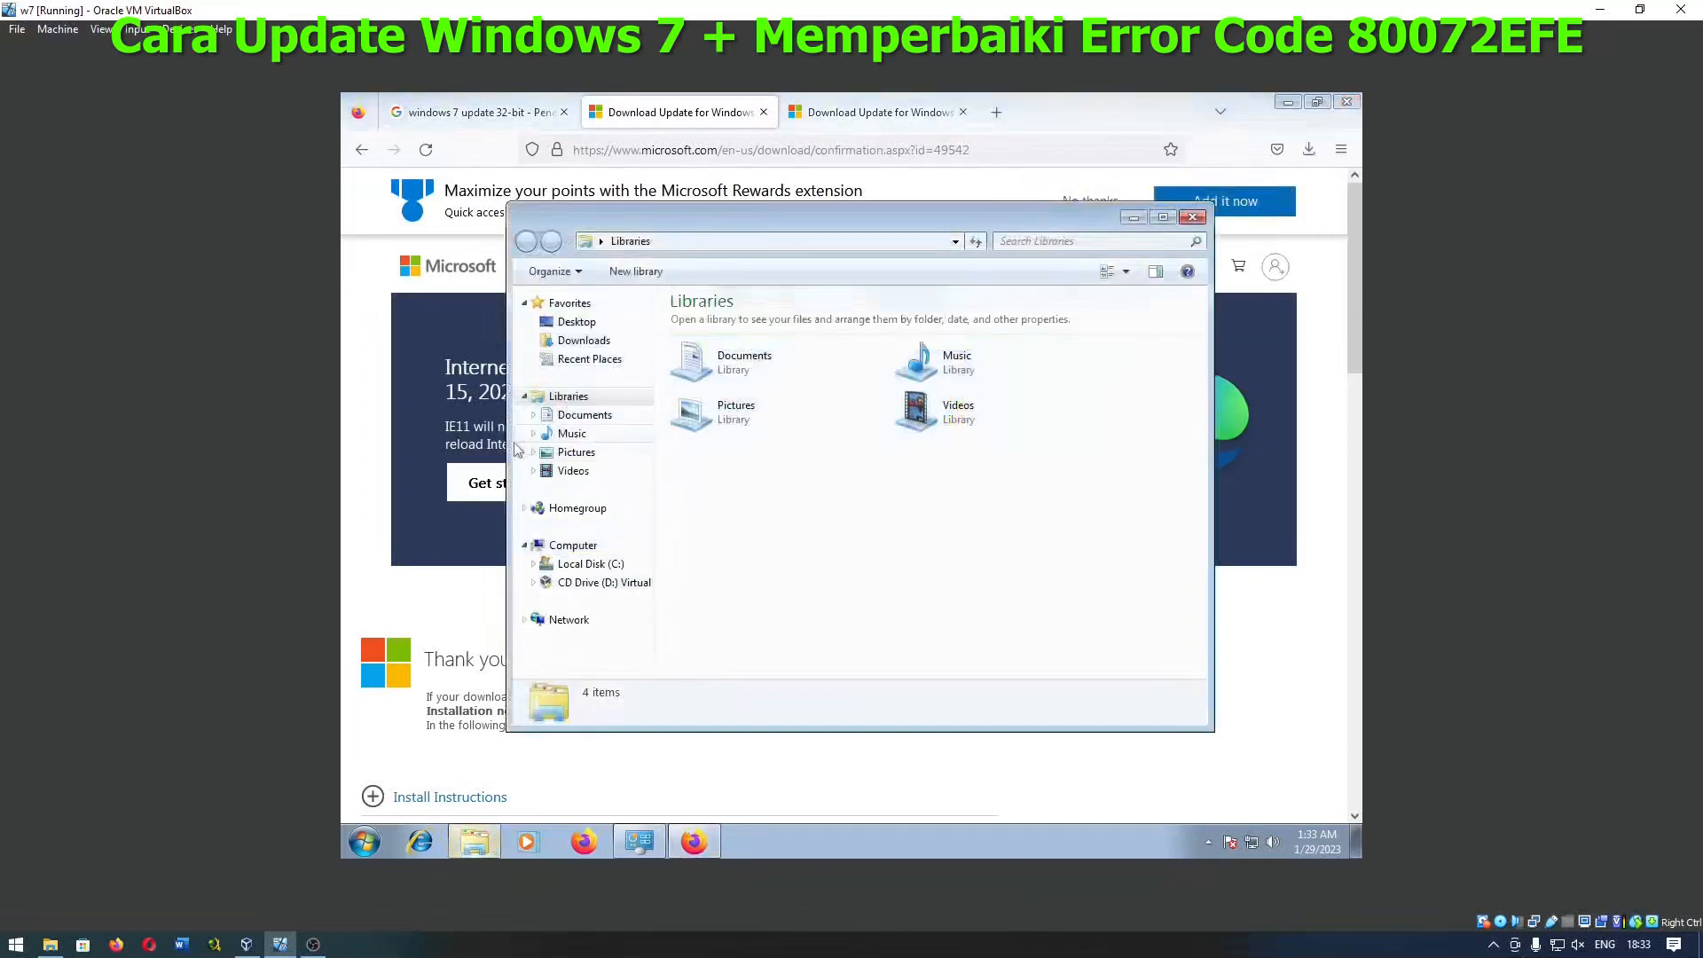
pyautogui.click(583, 341)
pyautogui.click(1163, 217)
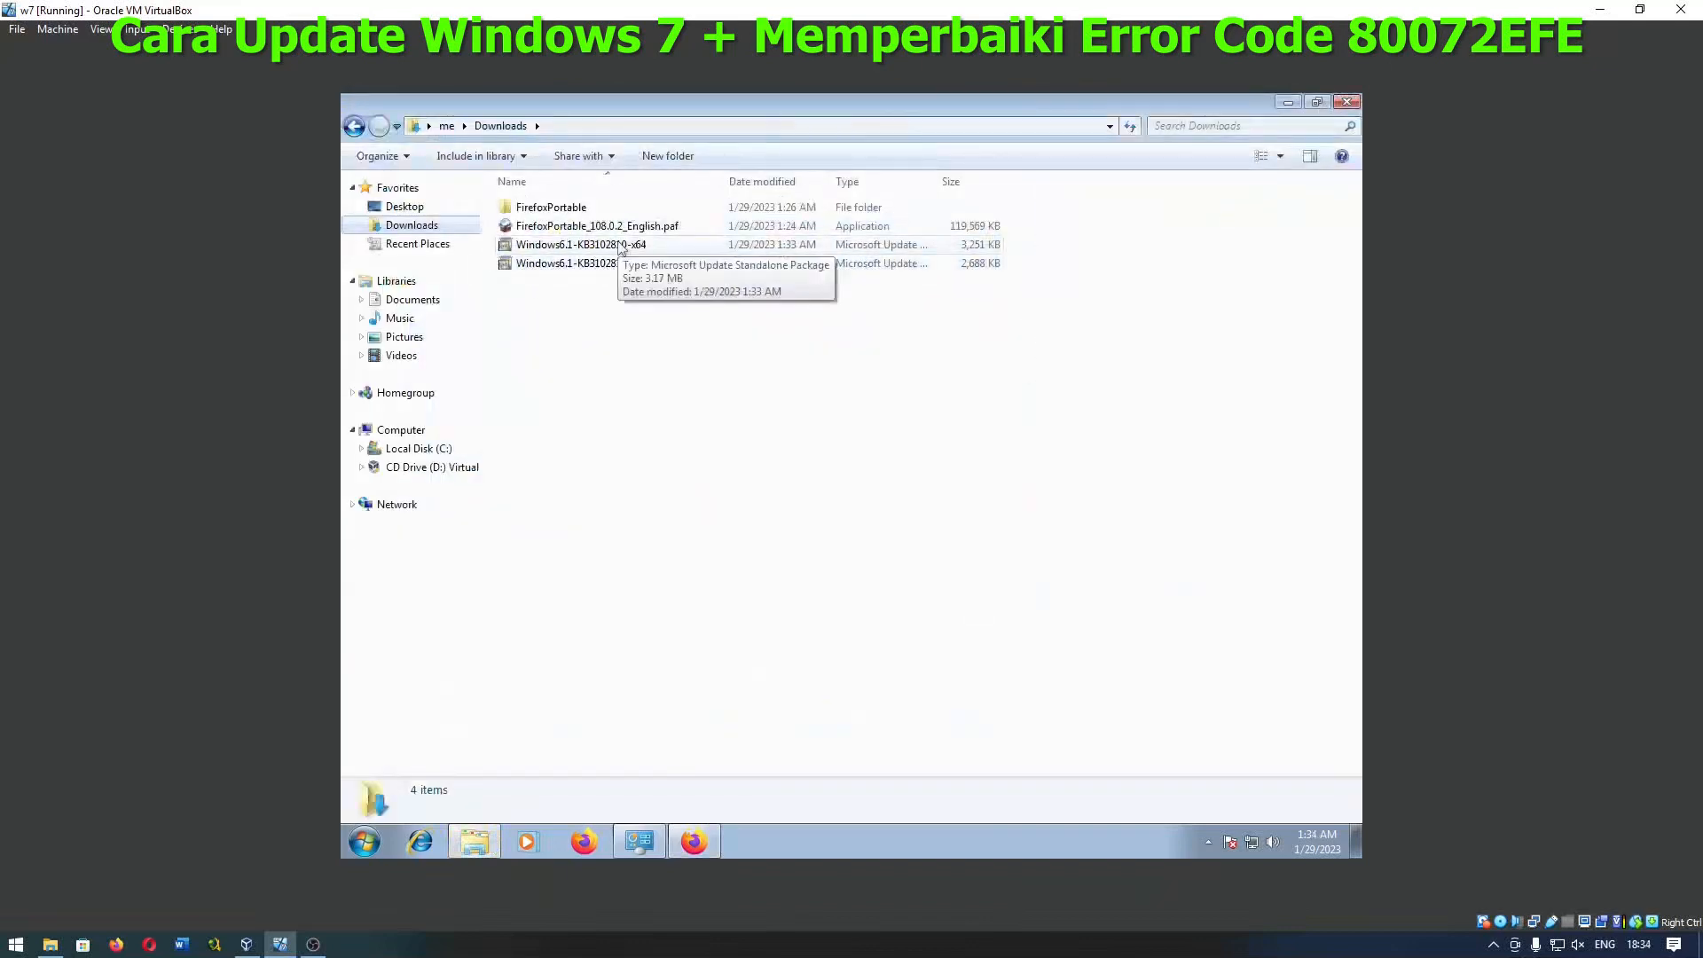
pyautogui.click(620, 249)
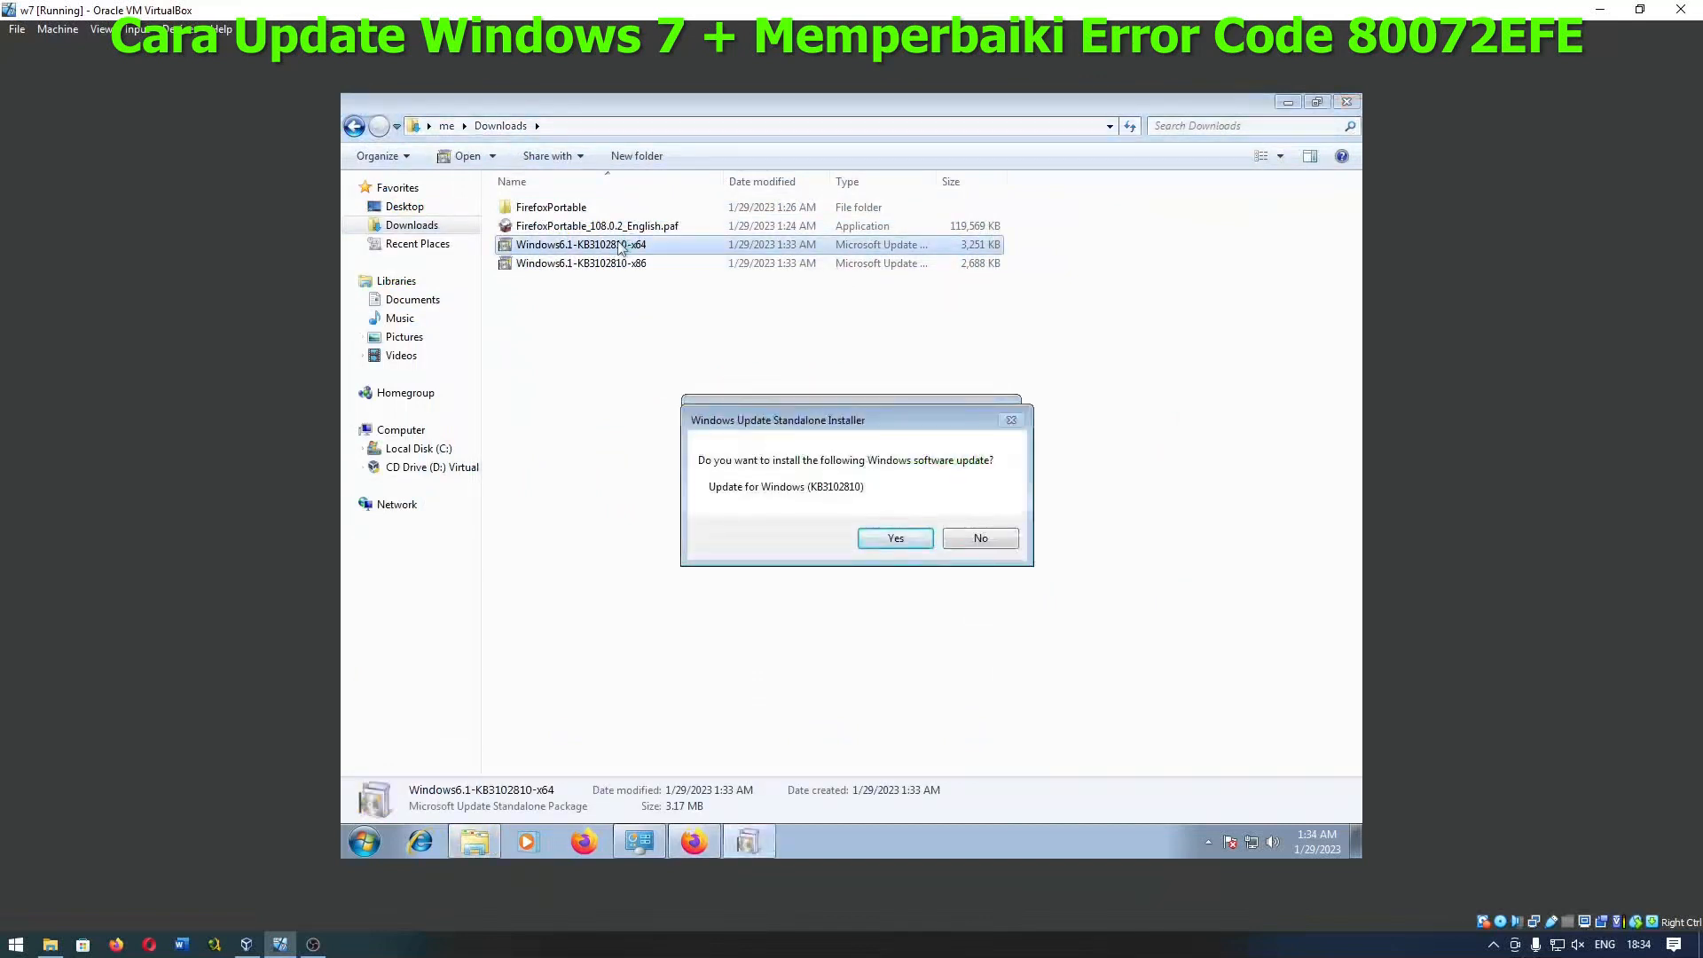
pyautogui.click(911, 544)
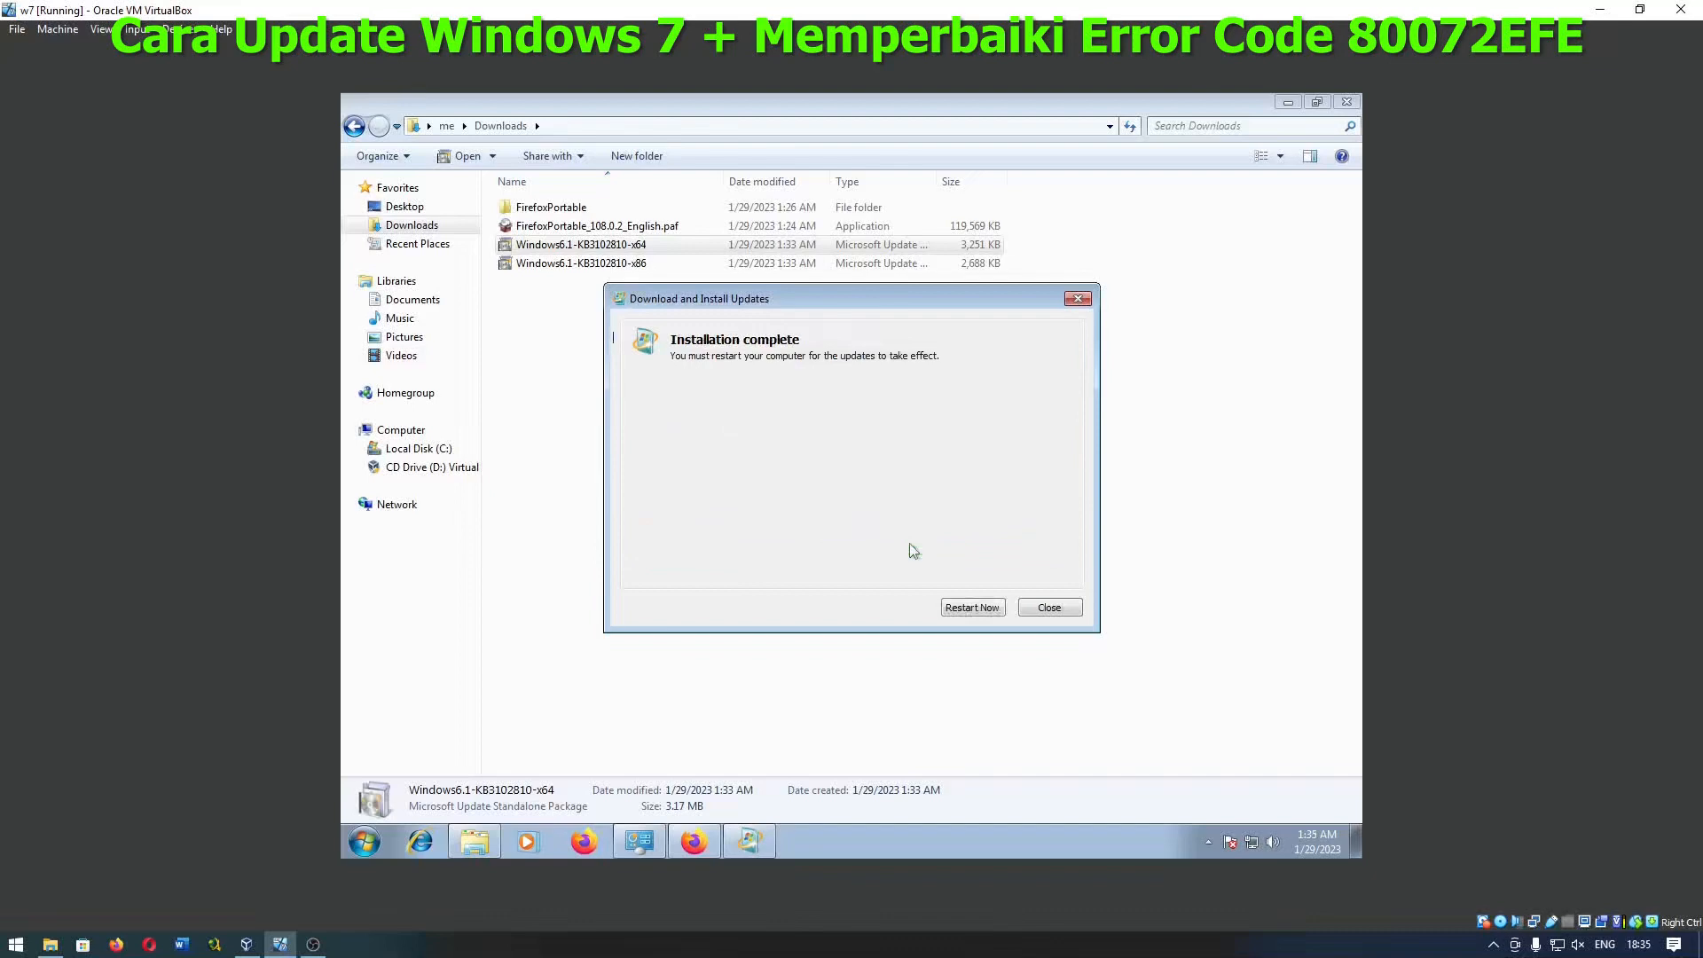
pyautogui.click(971, 609)
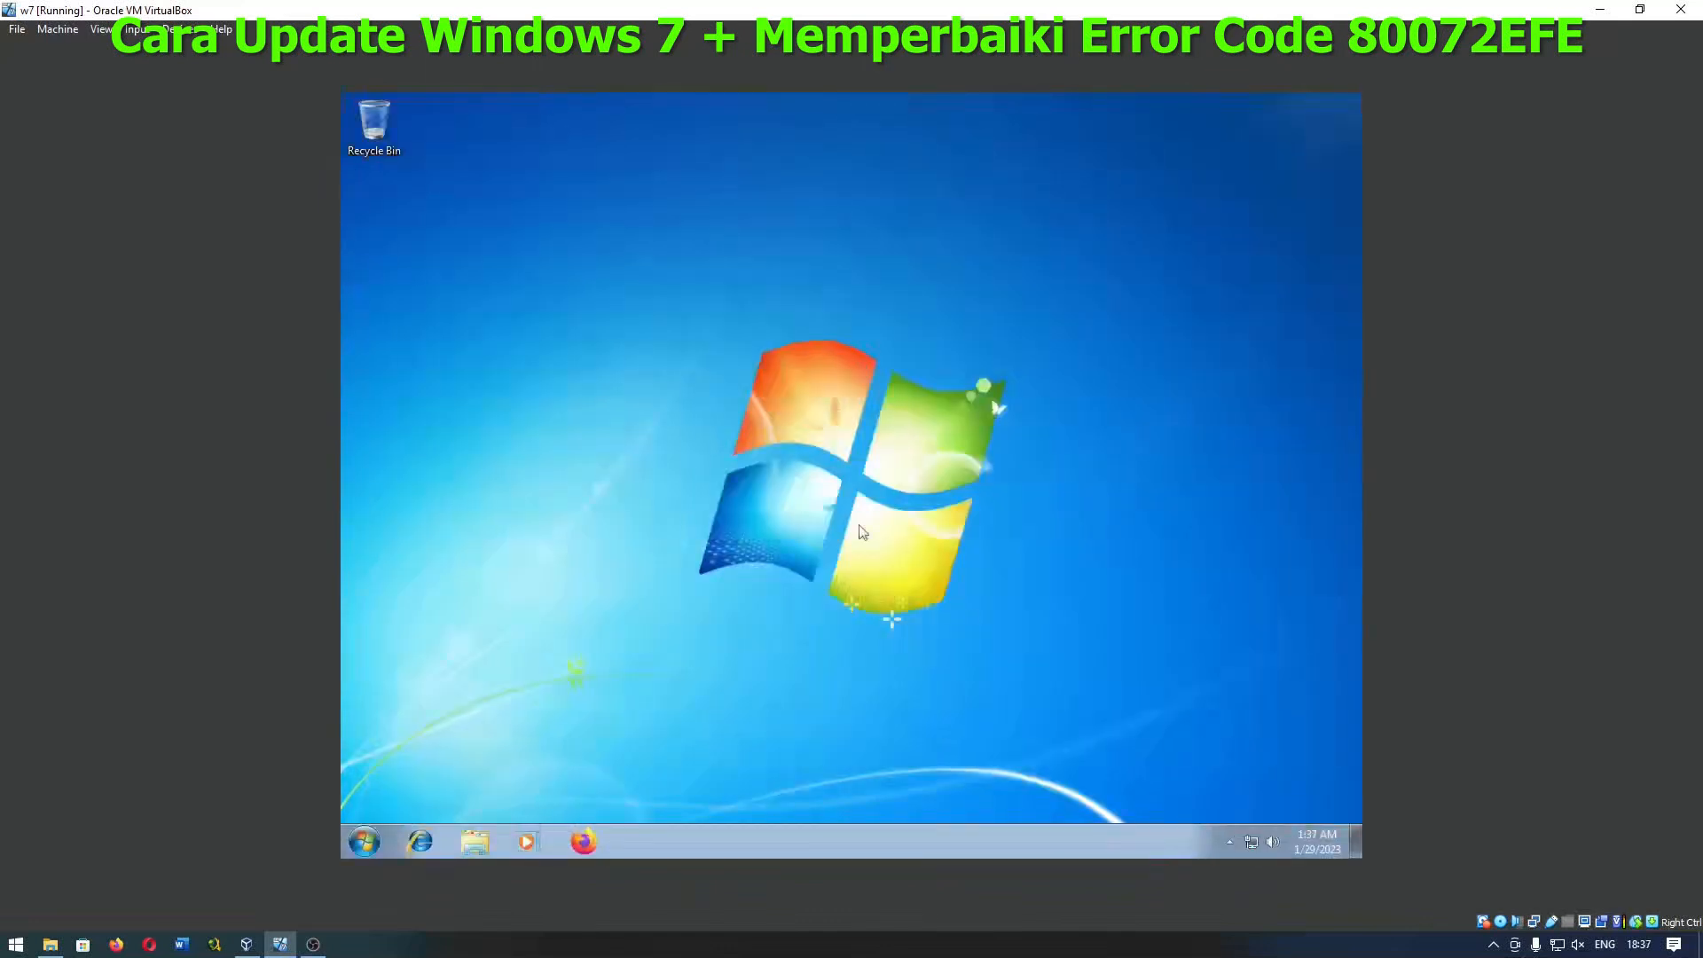
# Step: Open Windows Update from Control Panel and check for updates
pyautogui.click(365, 841)
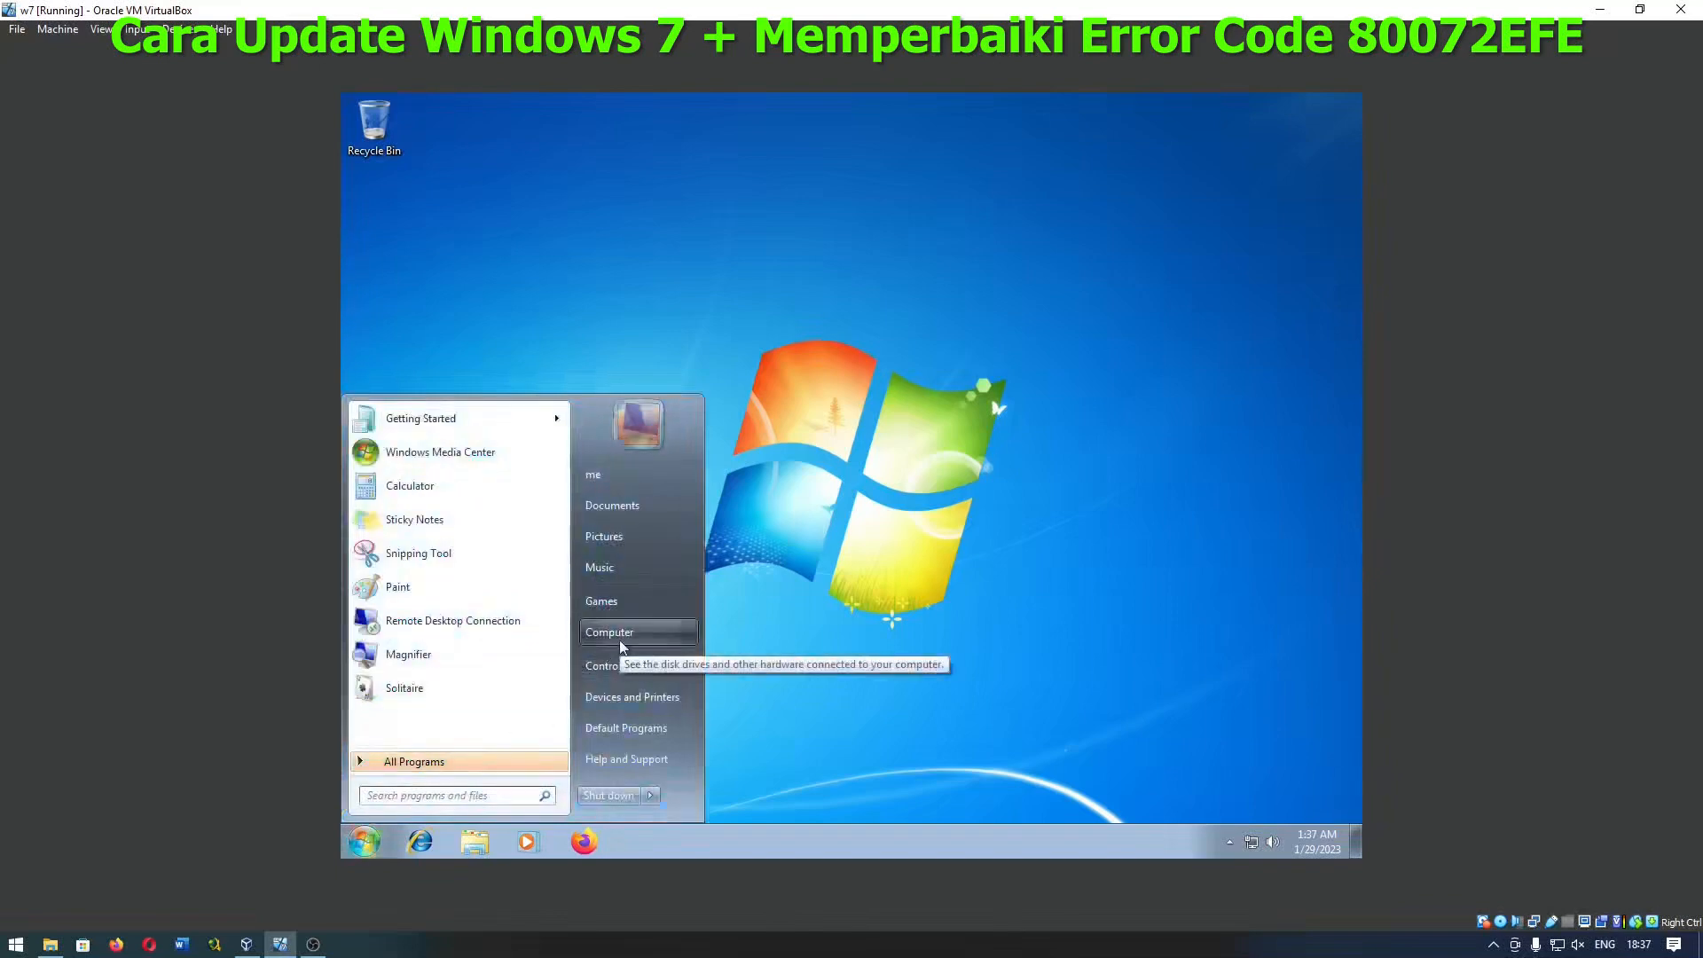
pyautogui.click(632, 662)
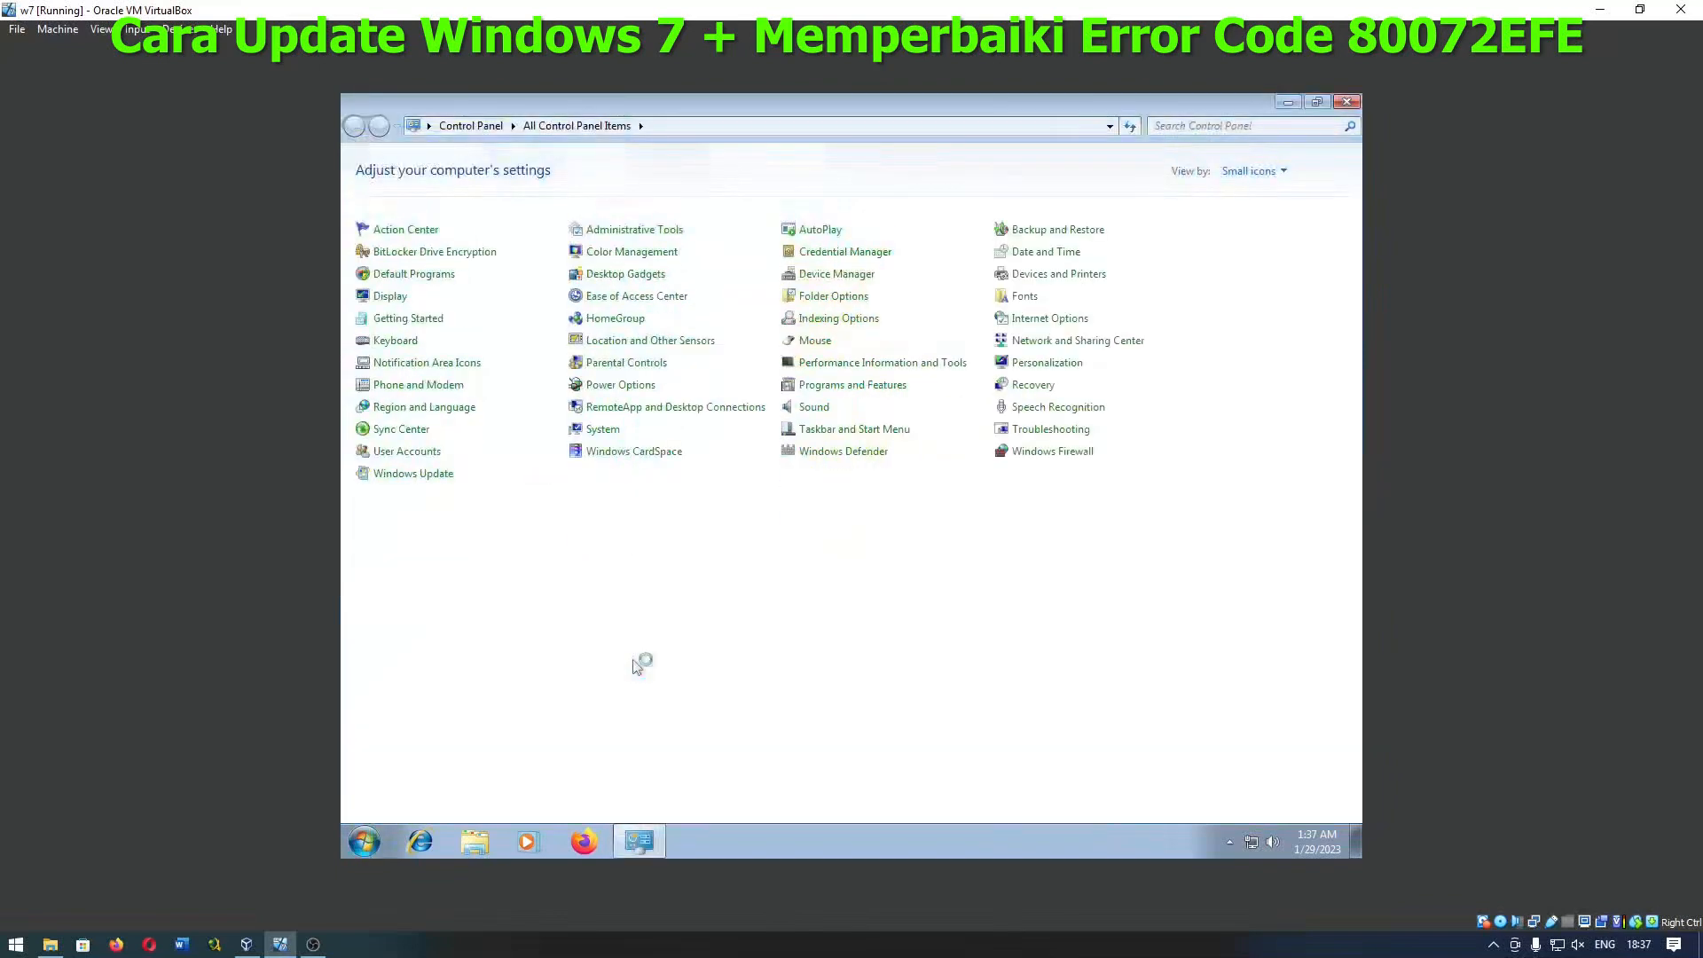
pyautogui.click(433, 483)
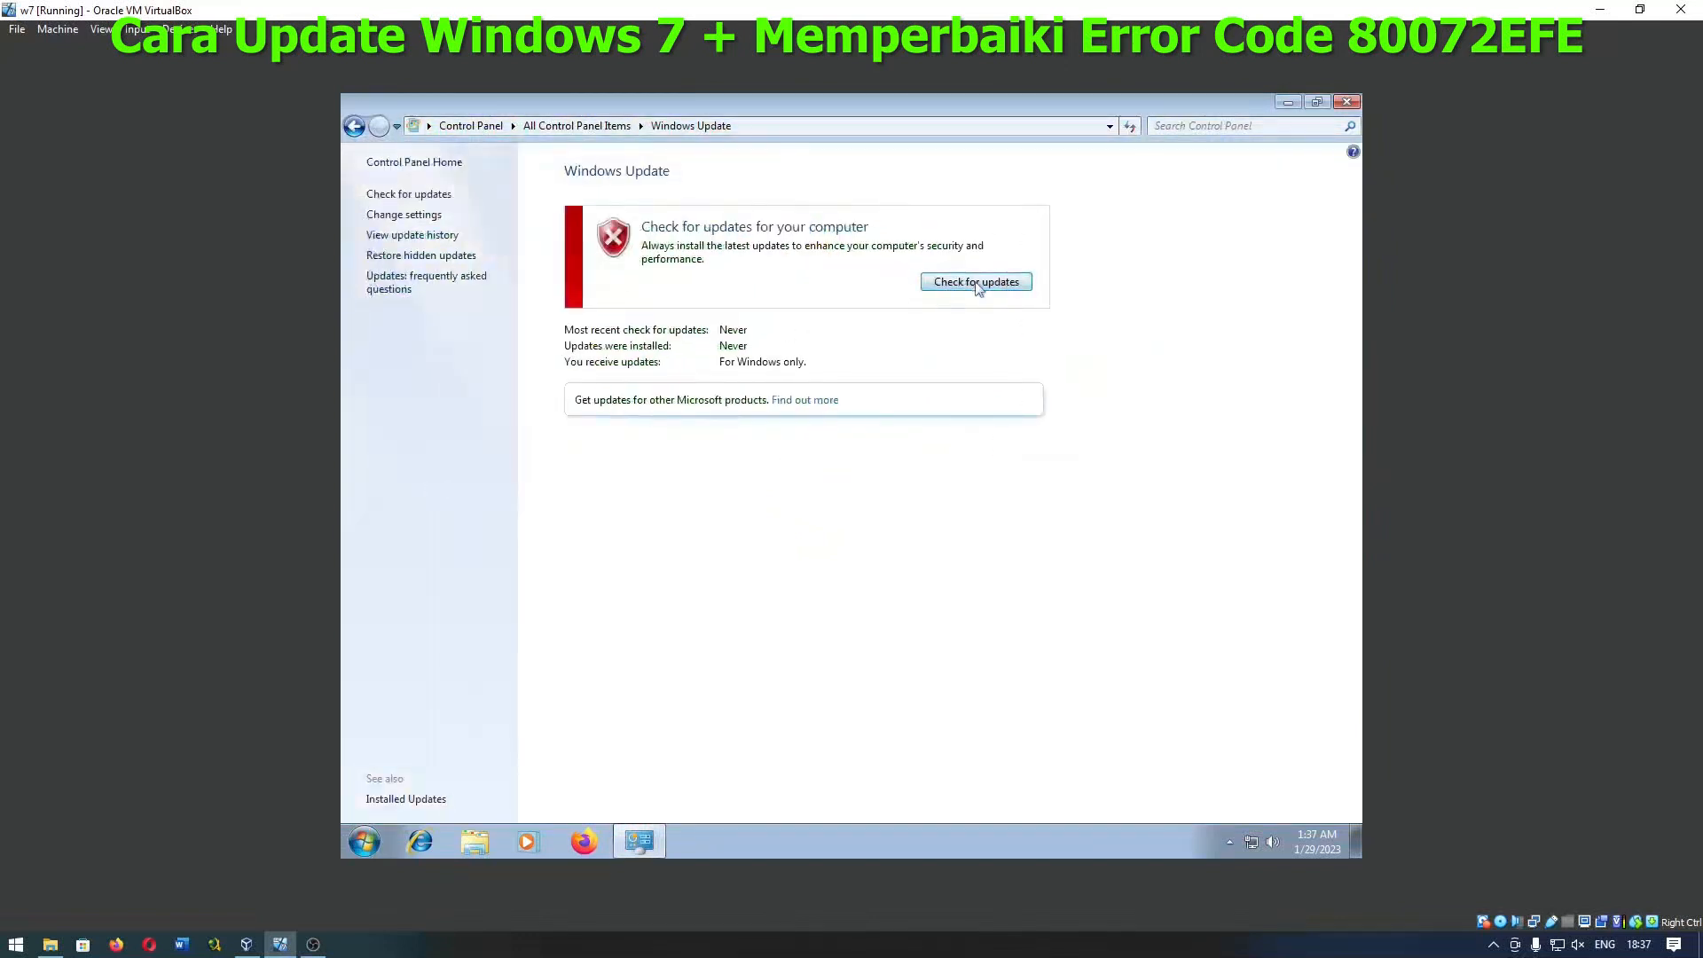
pyautogui.click(977, 282)
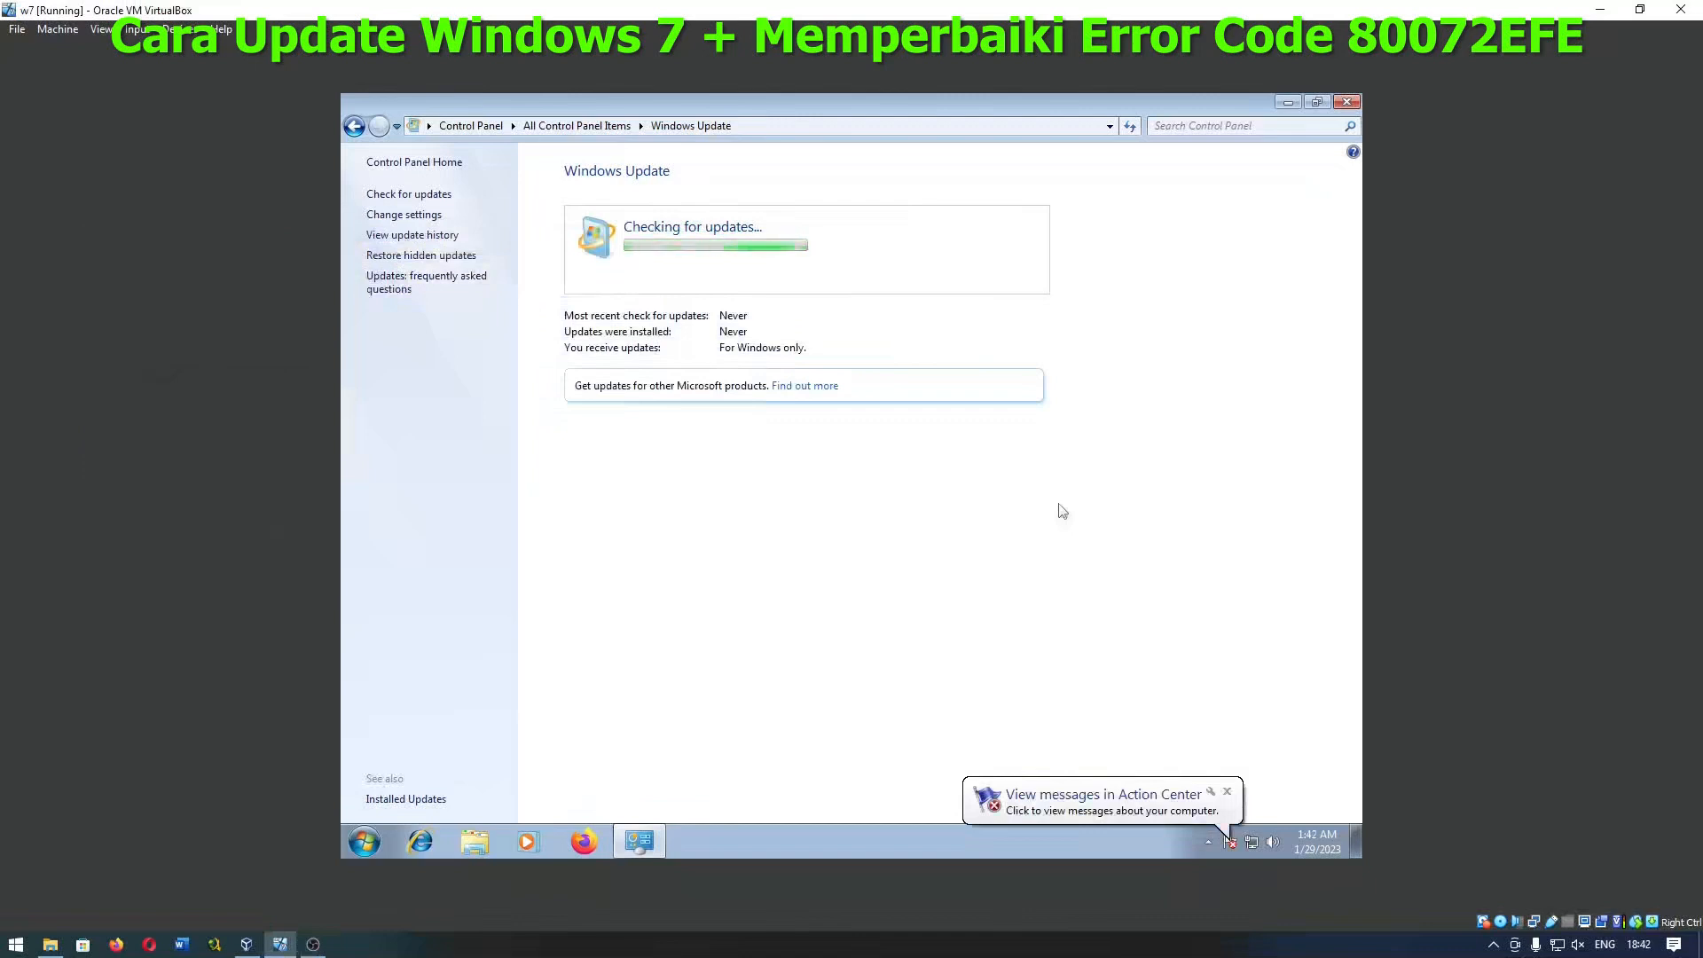
pyautogui.click(314, 945)
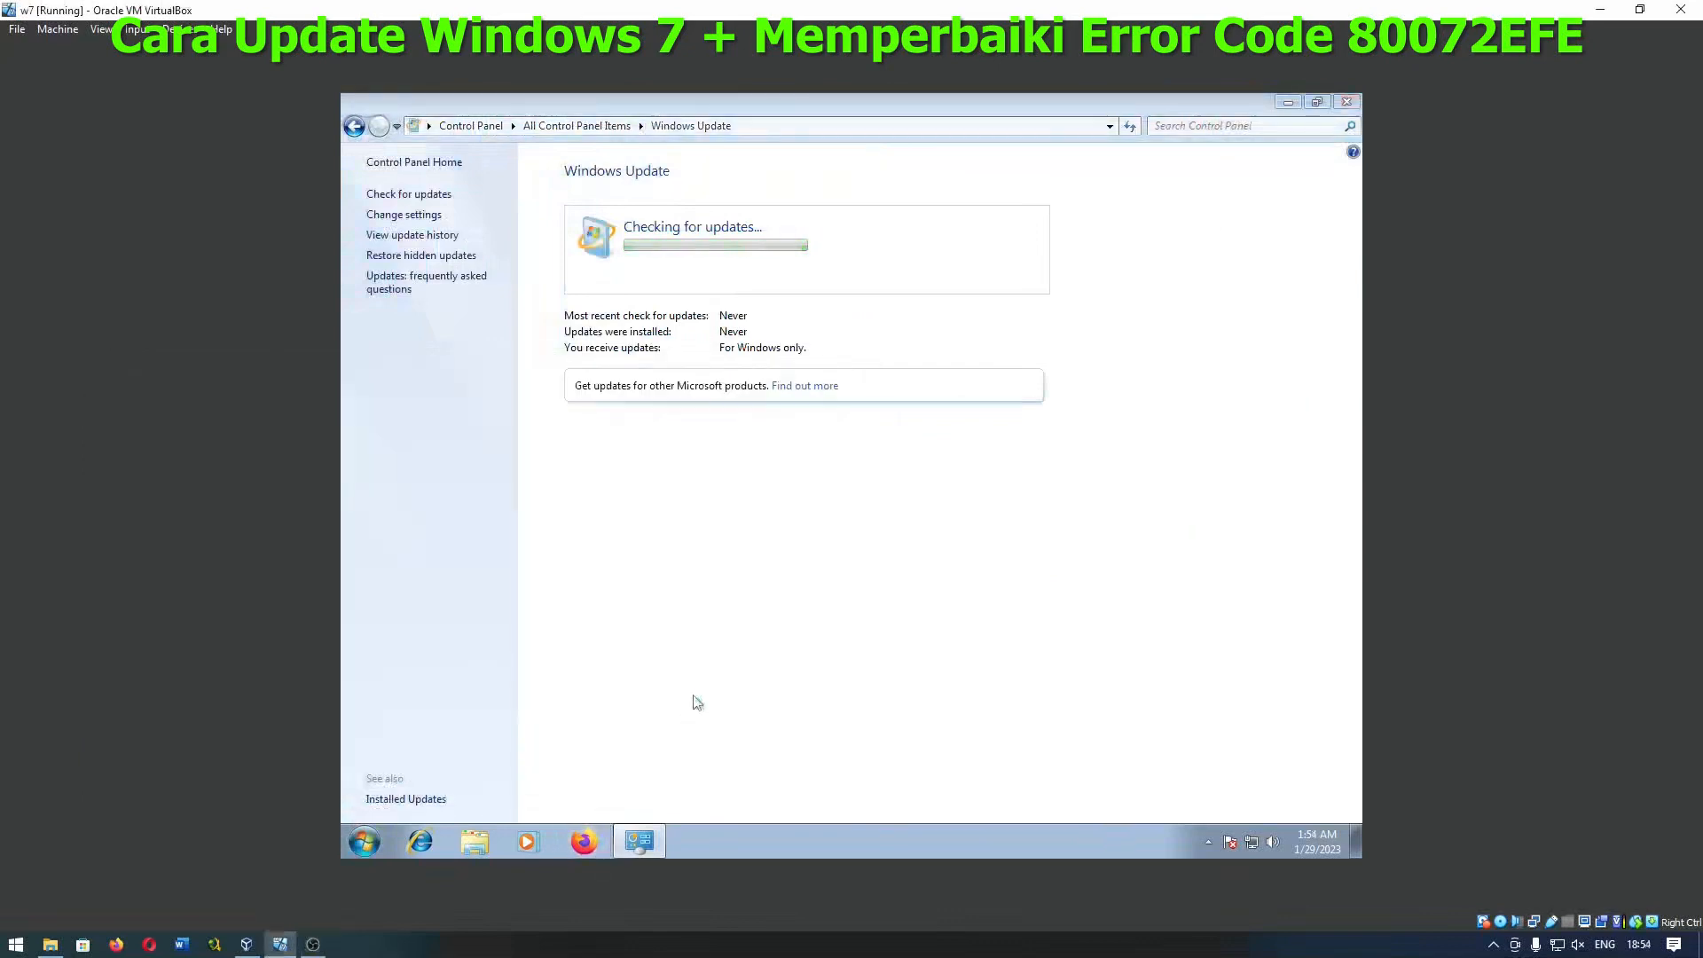
# Step: Open YouTube in Firefox and return to the Windows Update window
pyautogui.click(584, 841)
pyautogui.click(479, 603)
pyautogui.click(752, 841)
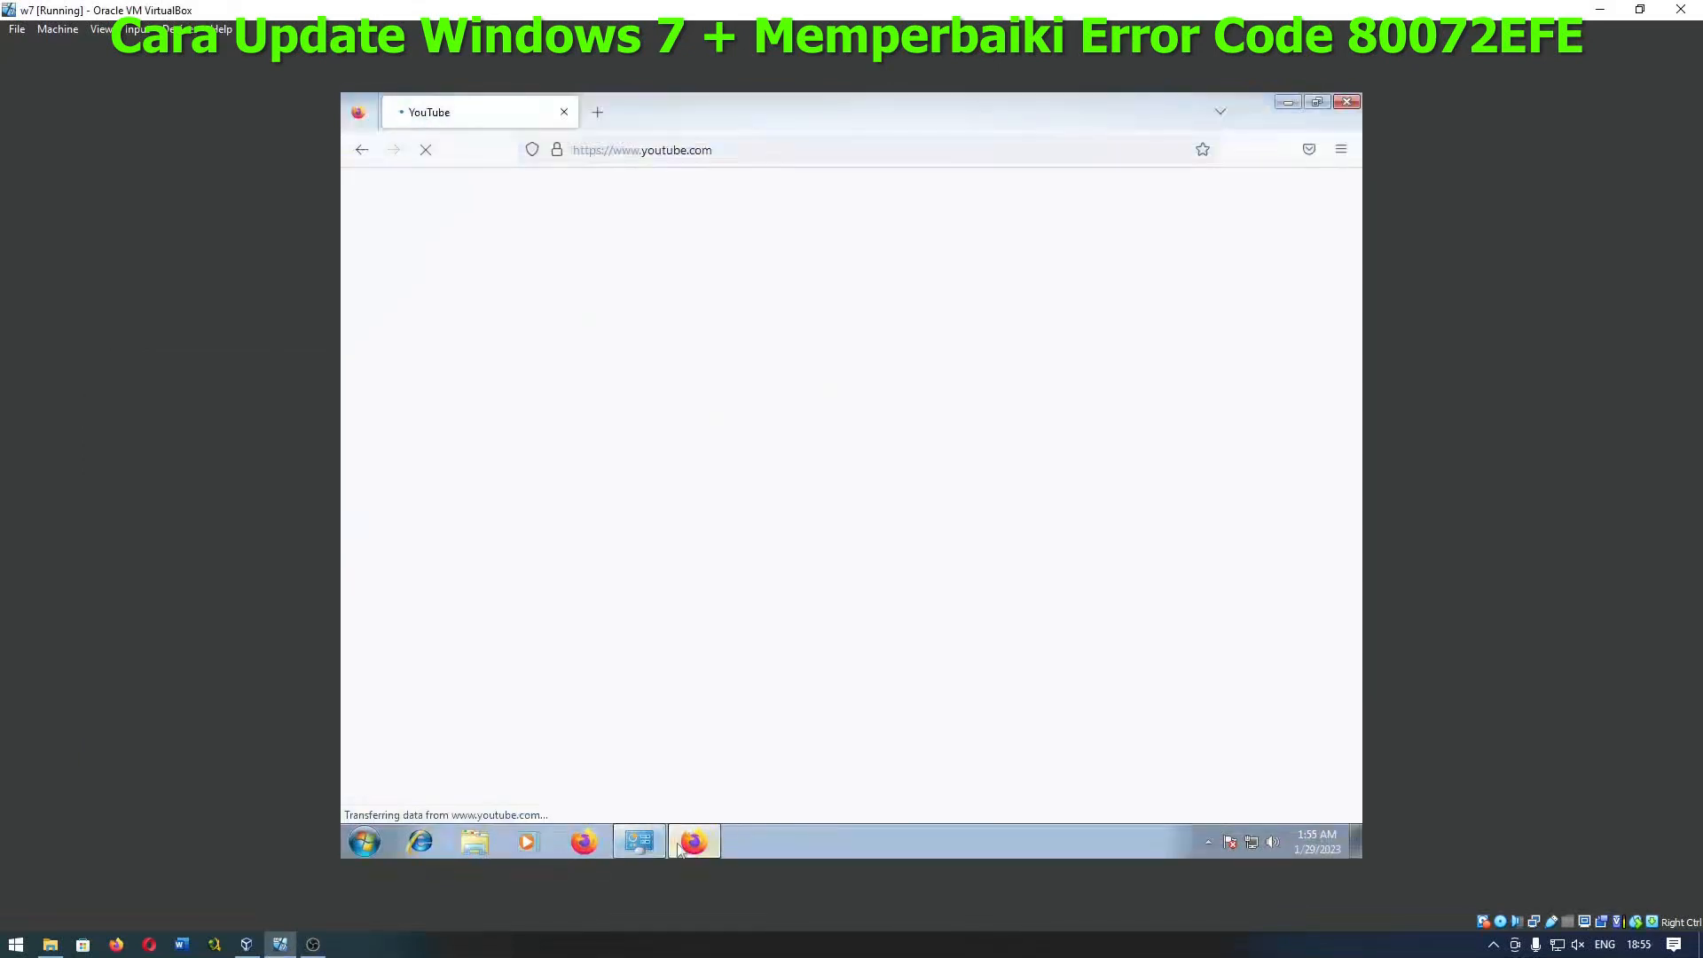
pyautogui.click(639, 841)
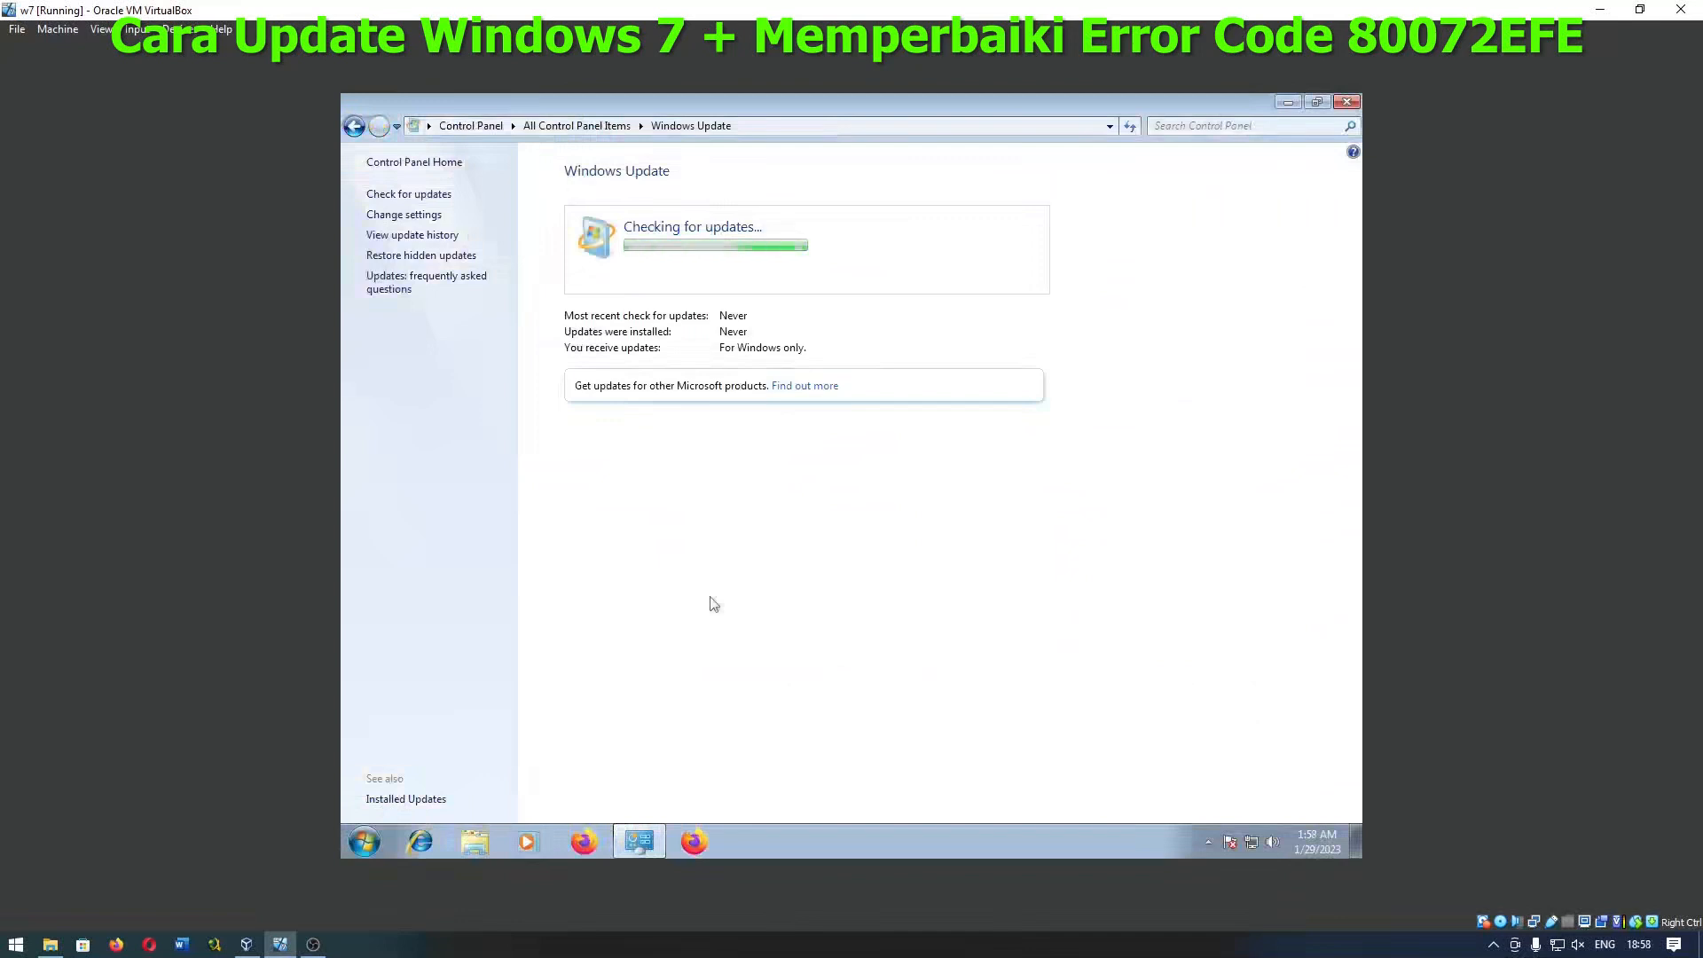
pyautogui.click(312, 944)
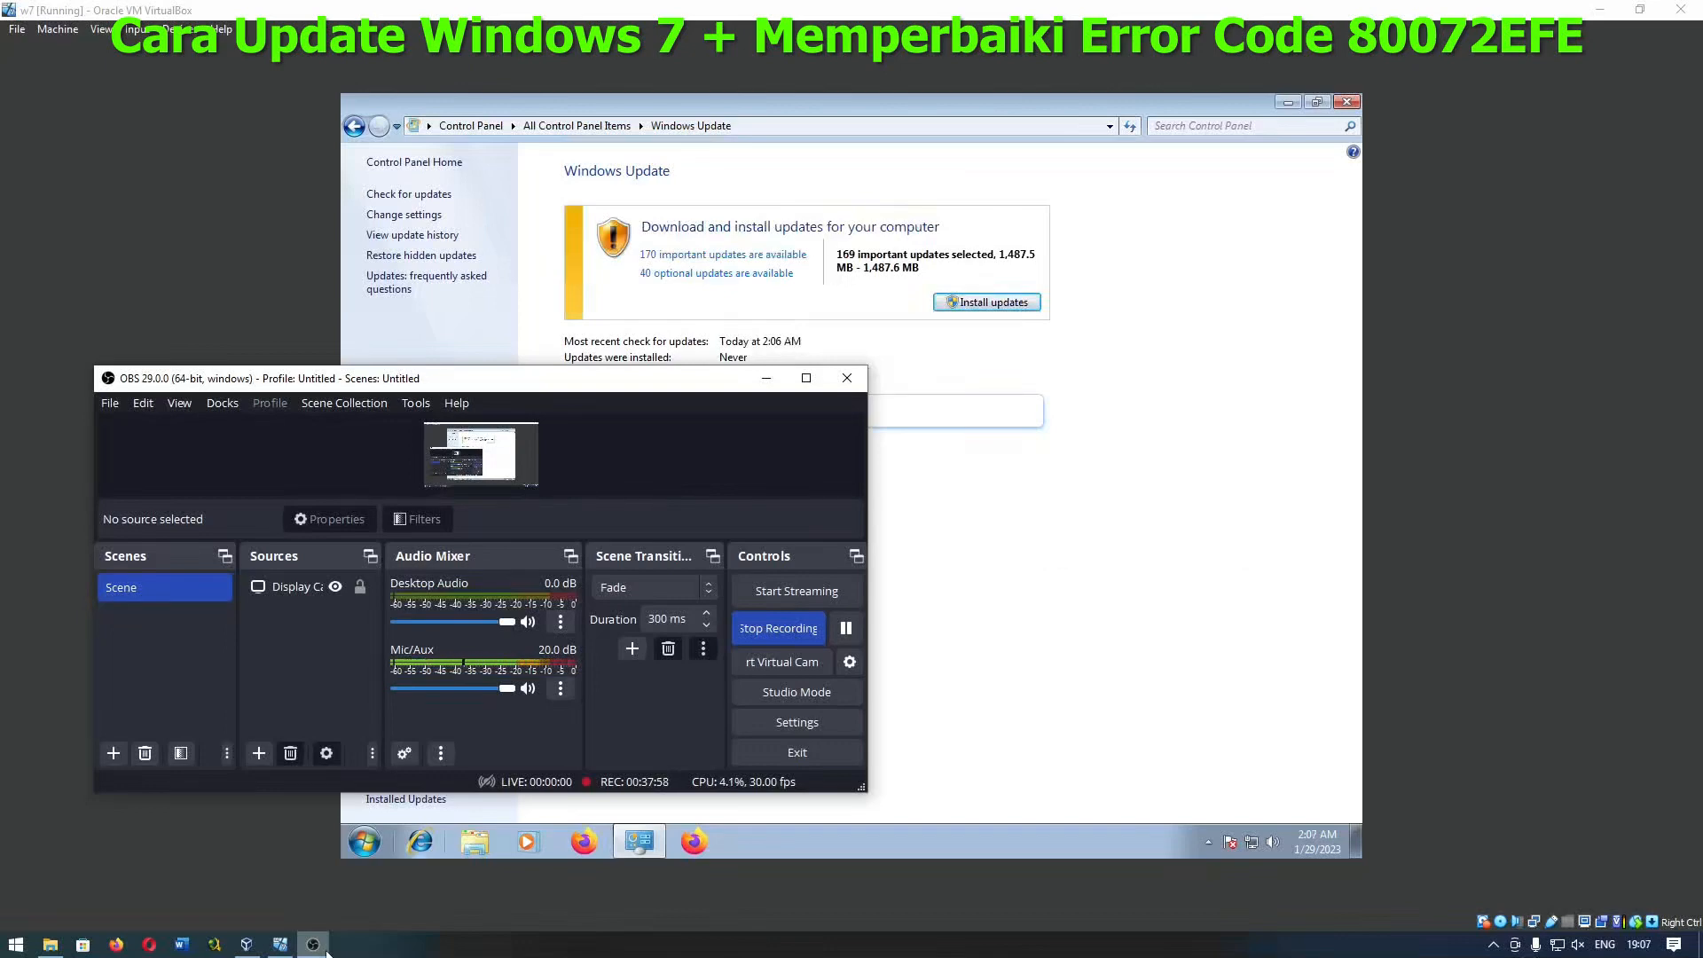
pyautogui.click(323, 947)
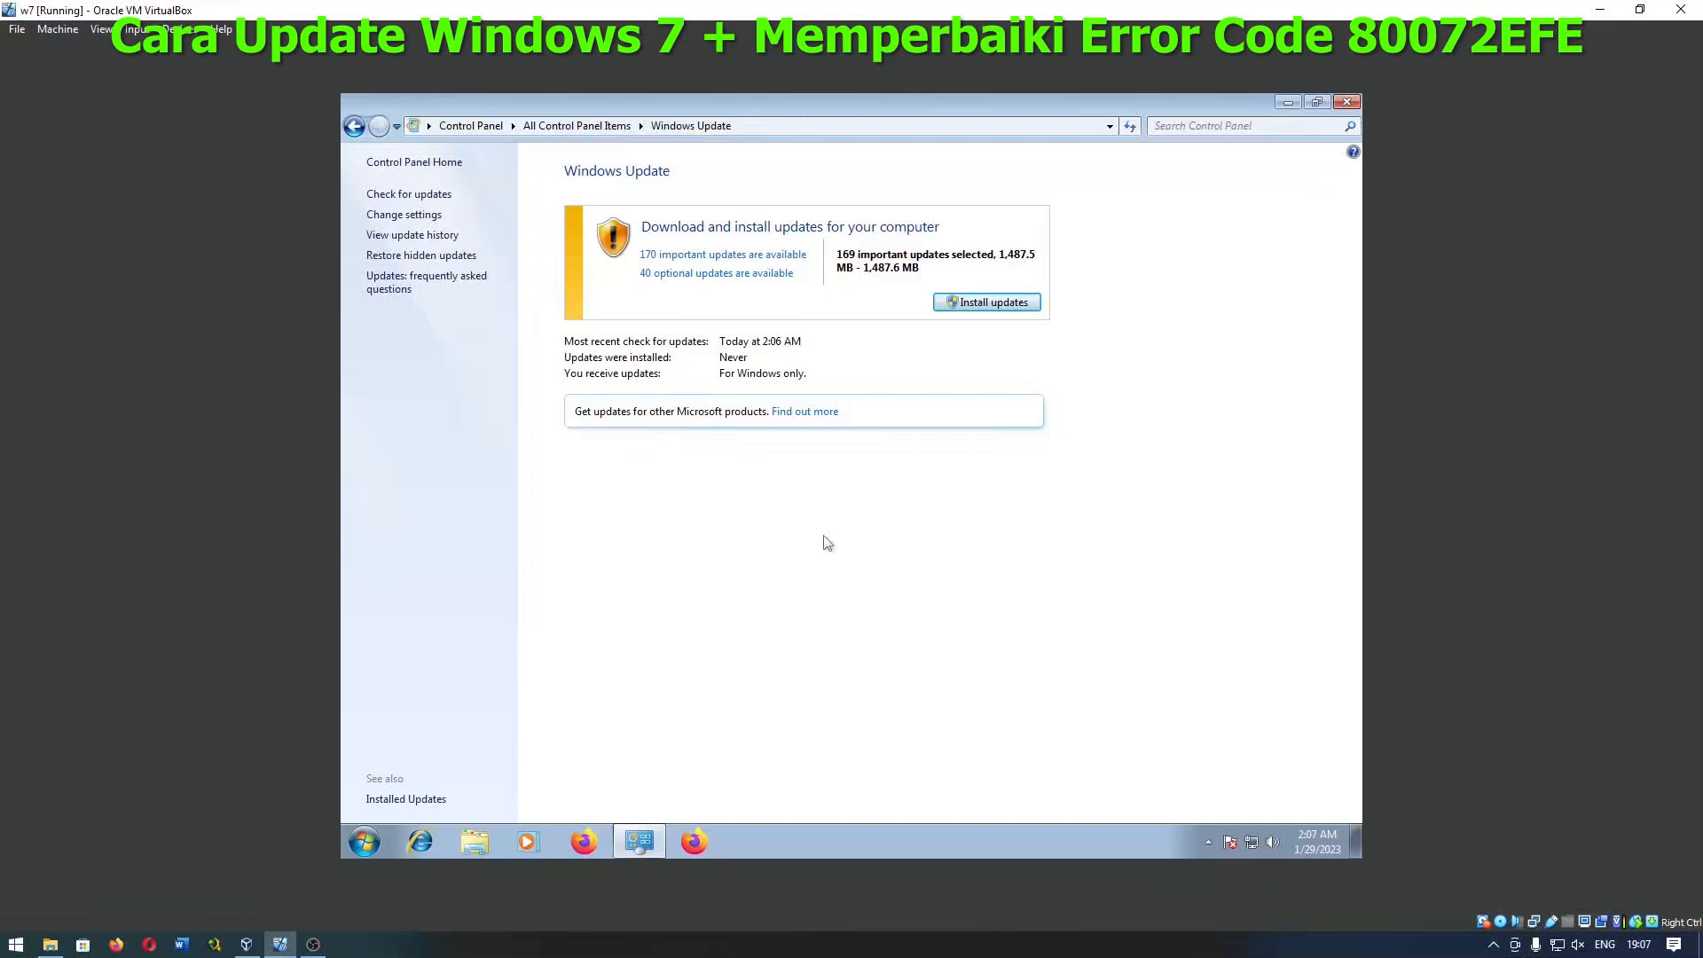
# Step: Open the list of available important updates and look through it down to the last entry
pyautogui.click(726, 256)
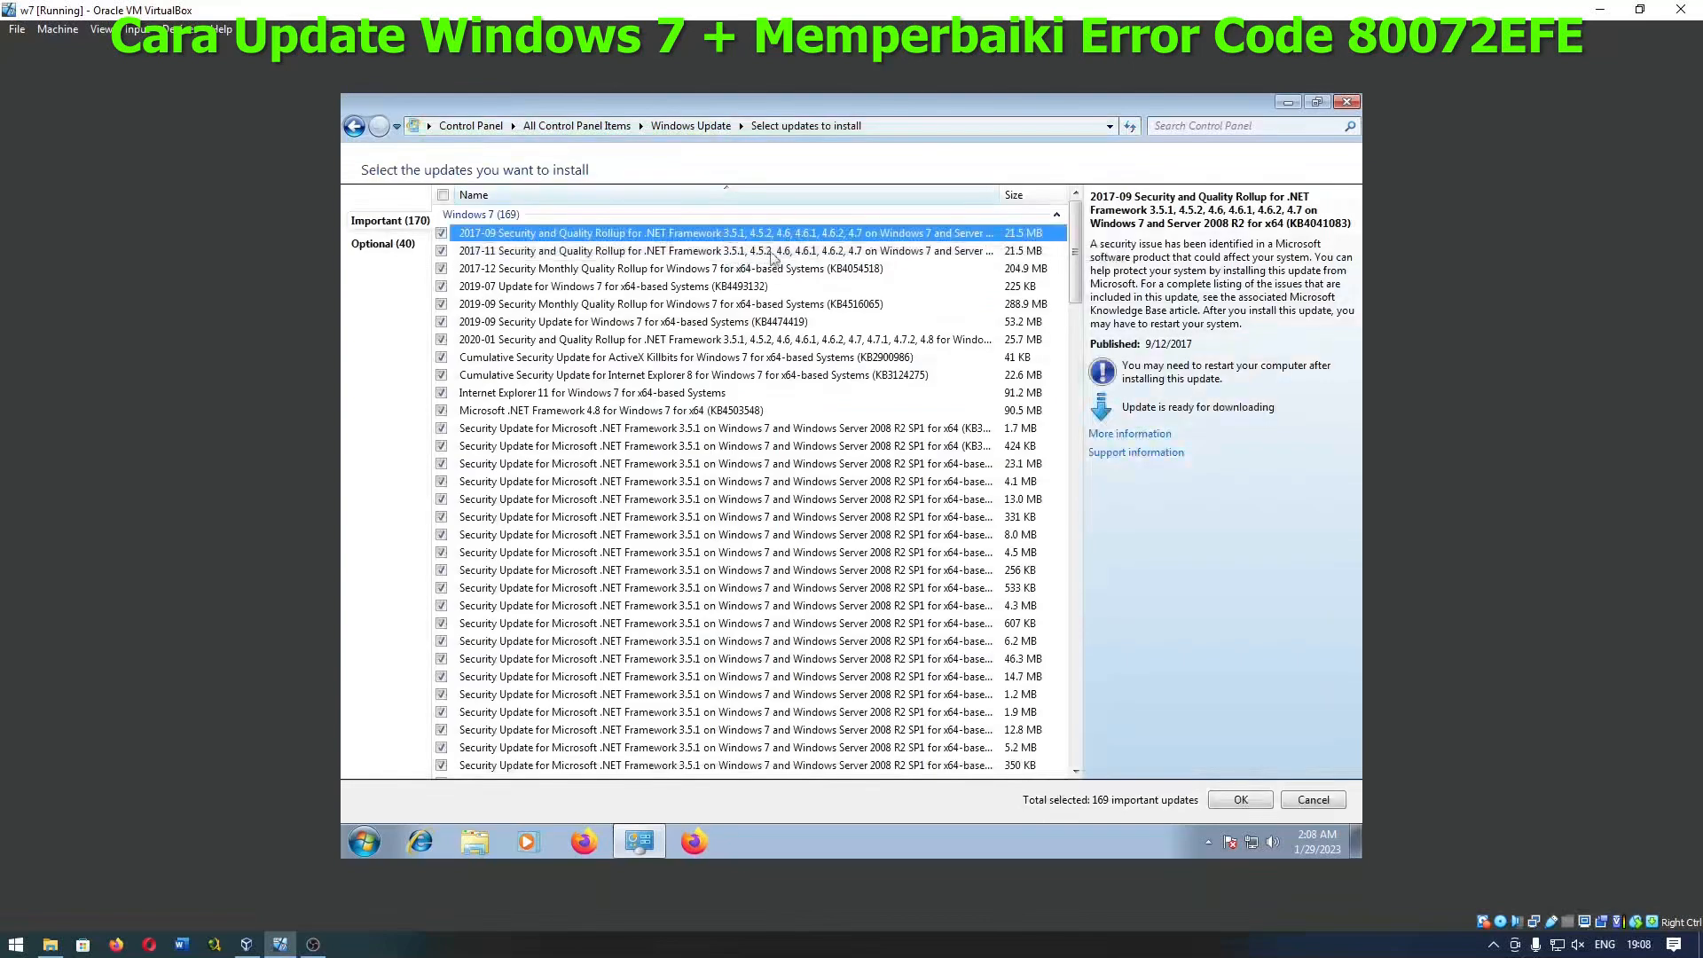
pyautogui.scroll(-15, 784, 266)
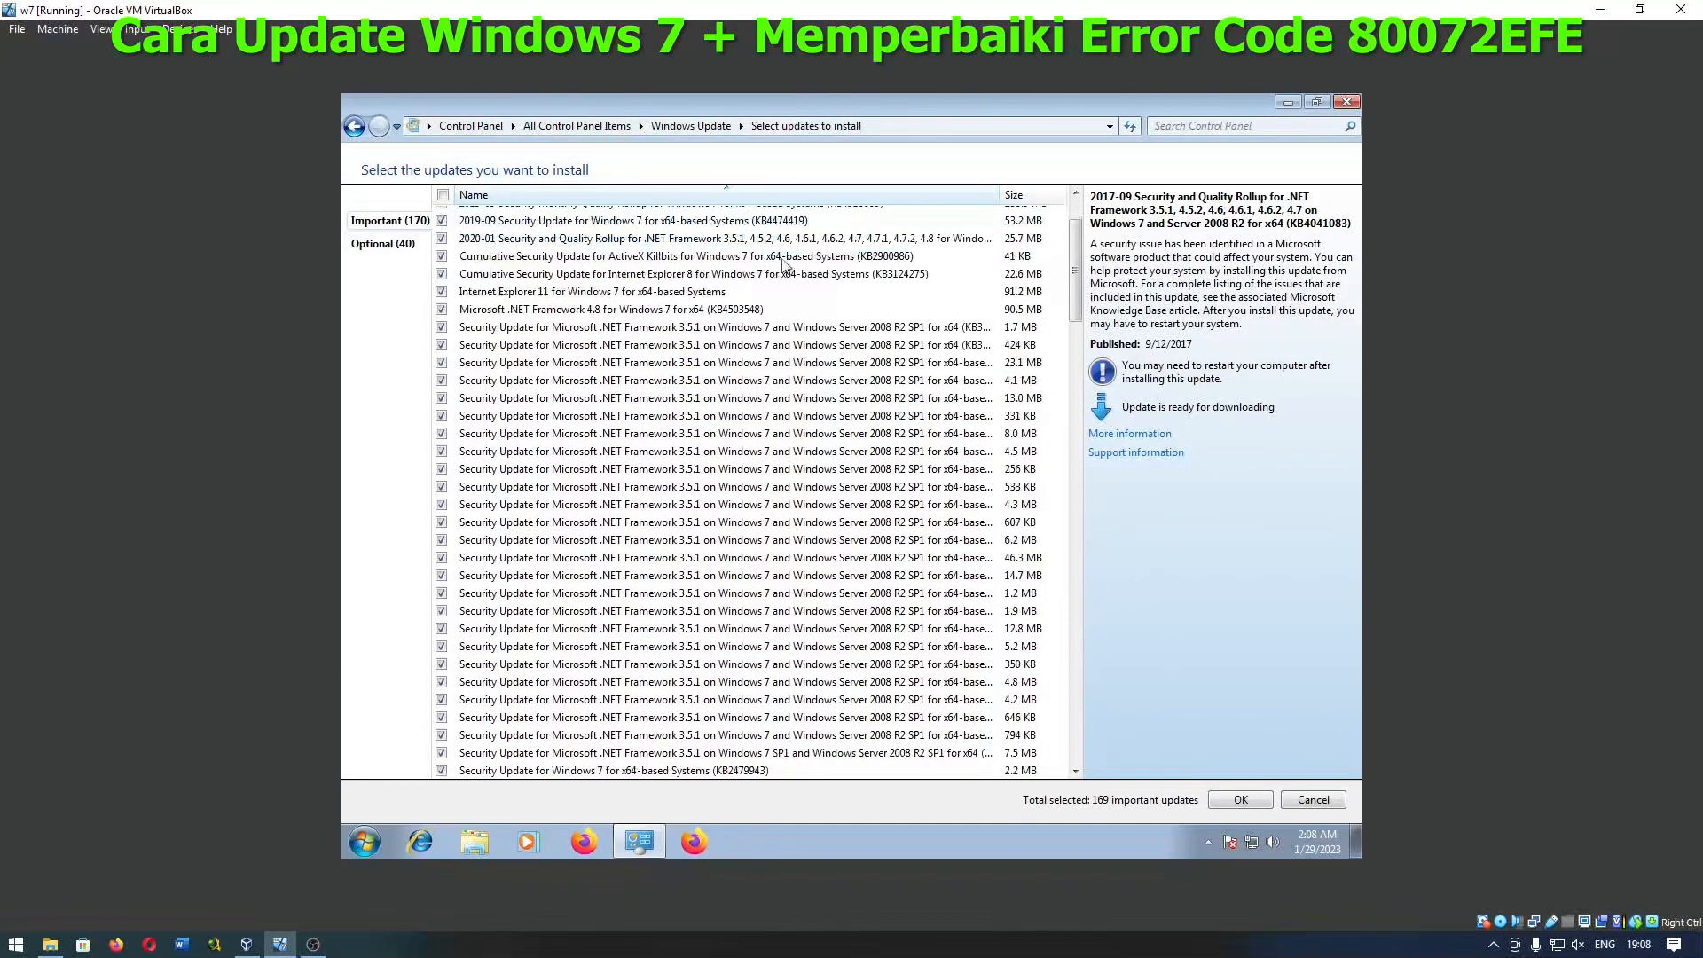
pyautogui.scroll(-20, 784, 282)
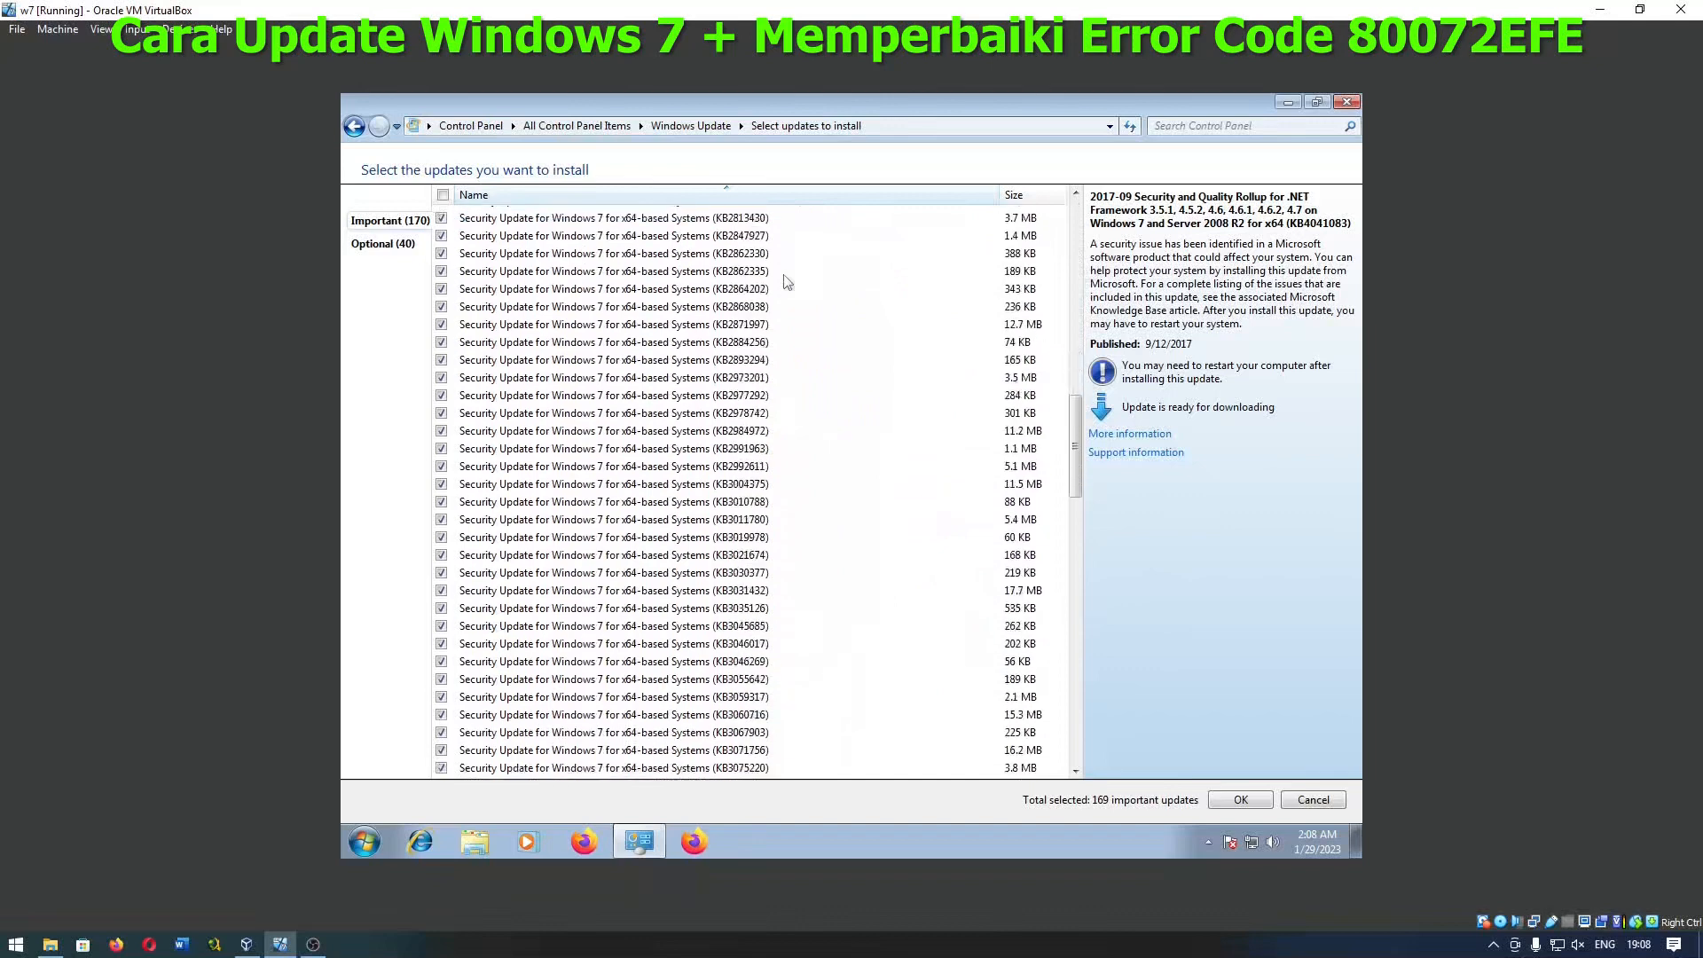
pyautogui.scroll(-10, 794, 331)
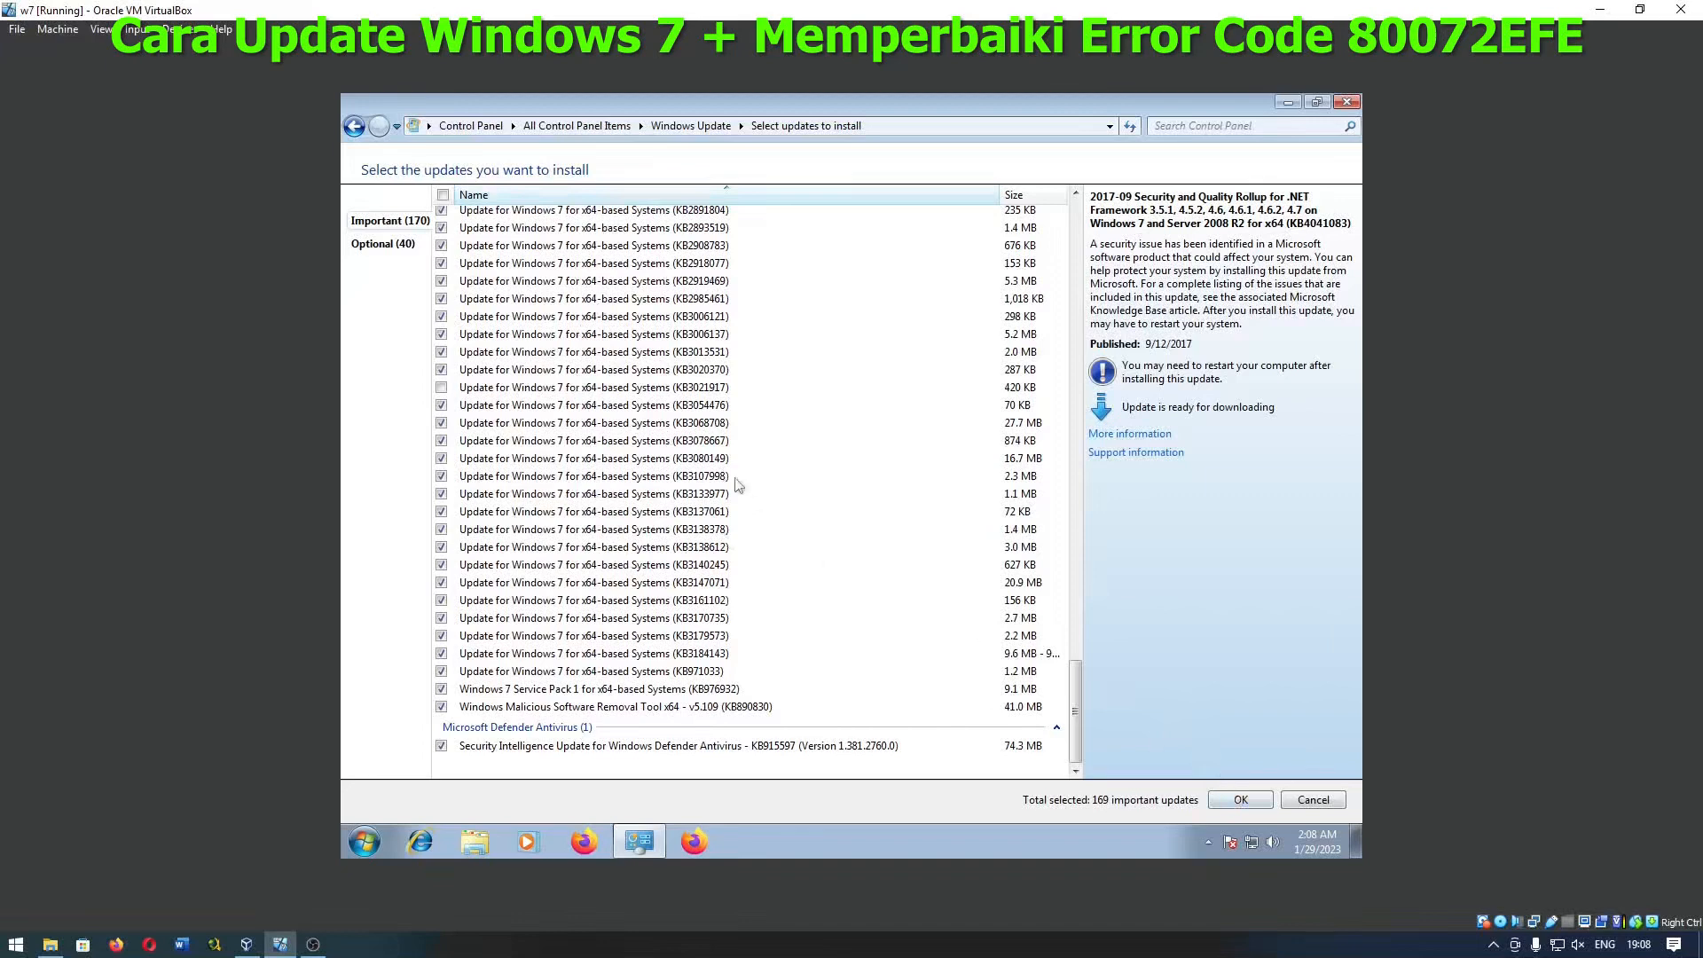
# Step: Look over the optional updates and return to the start of the important updates list
pyautogui.scroll(15, 736, 484)
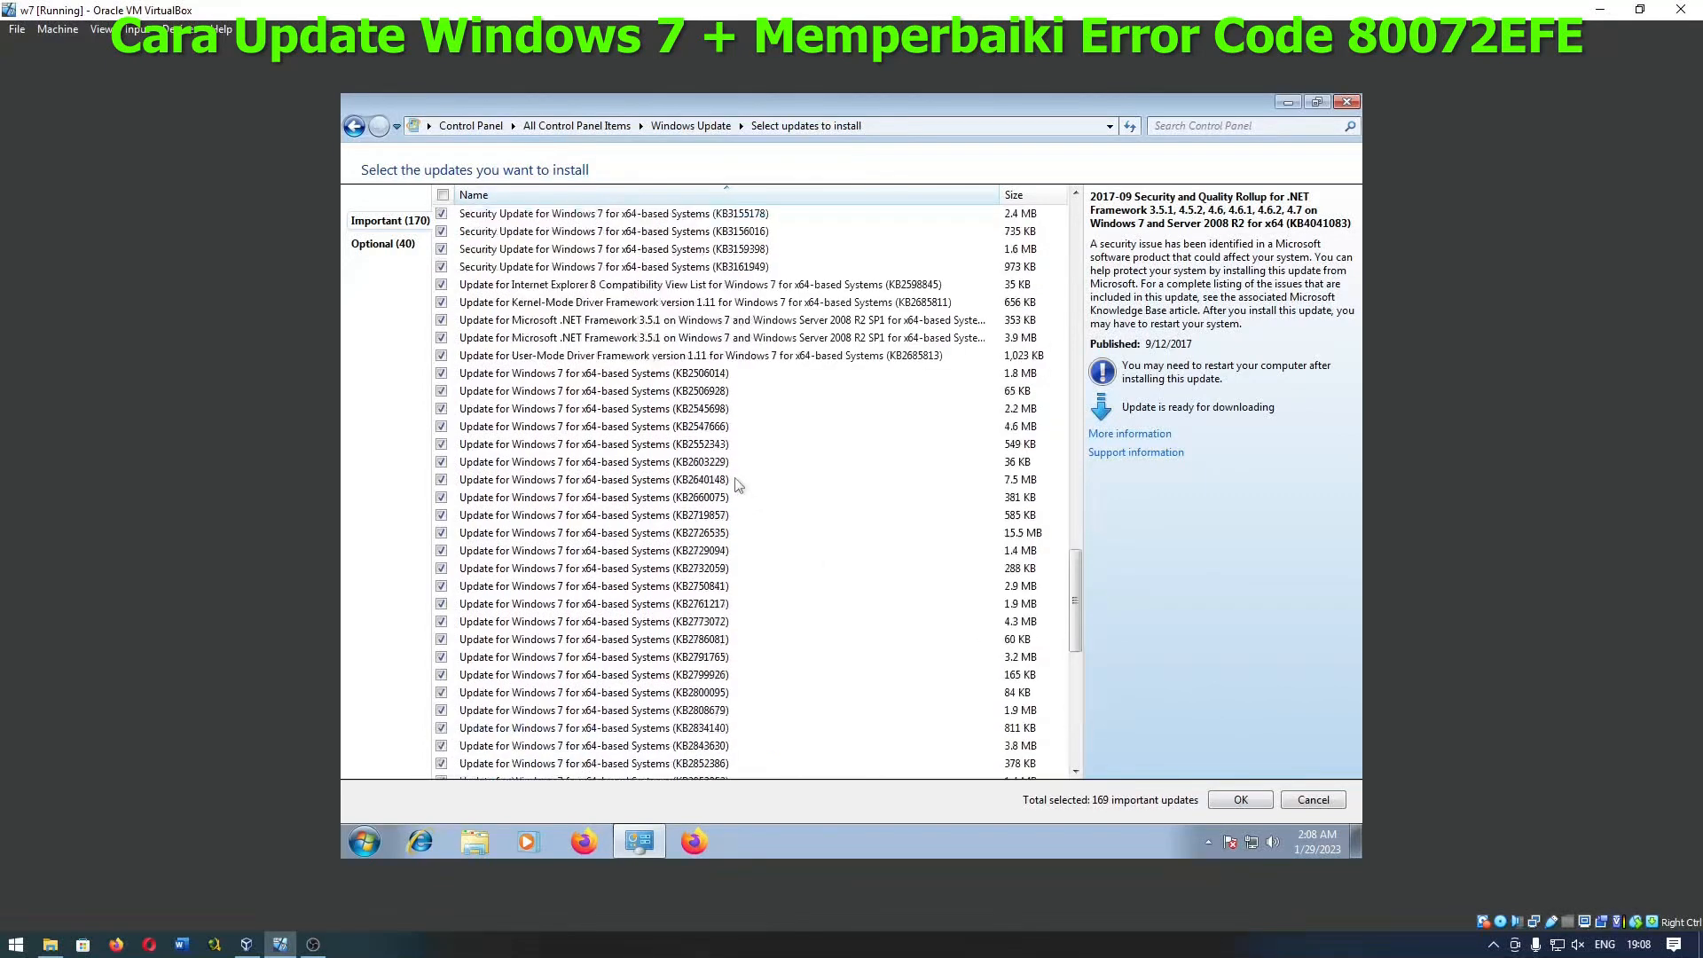
pyautogui.scroll(15, 737, 483)
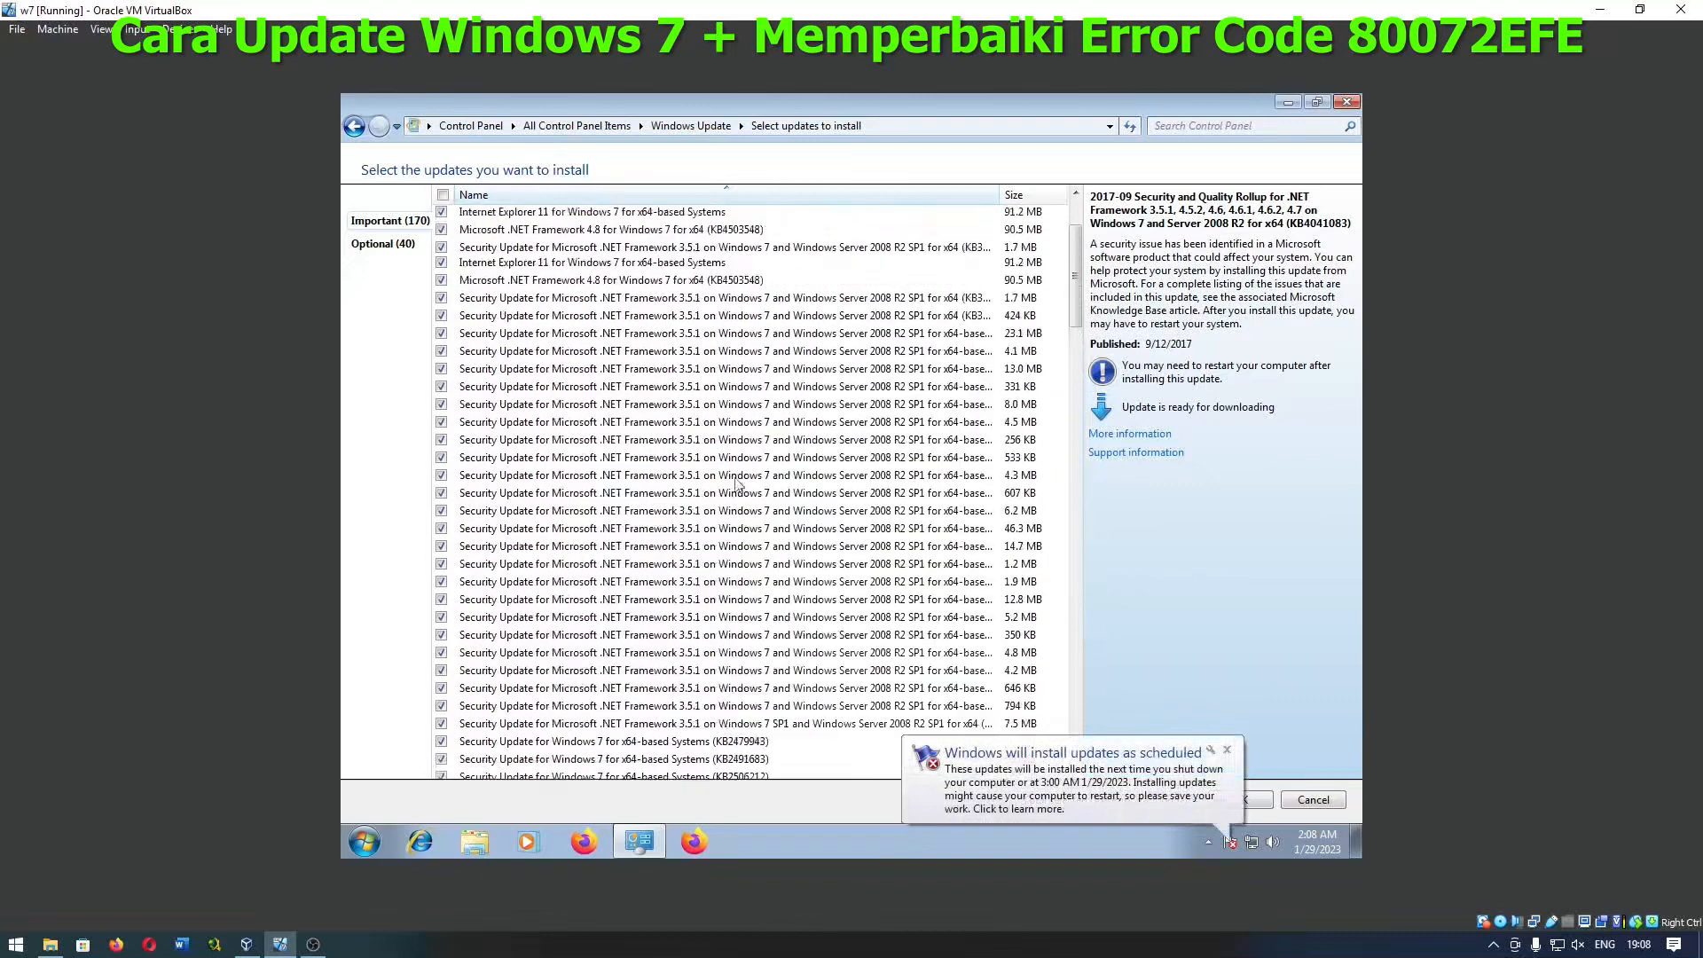
pyautogui.scroll(3, 737, 484)
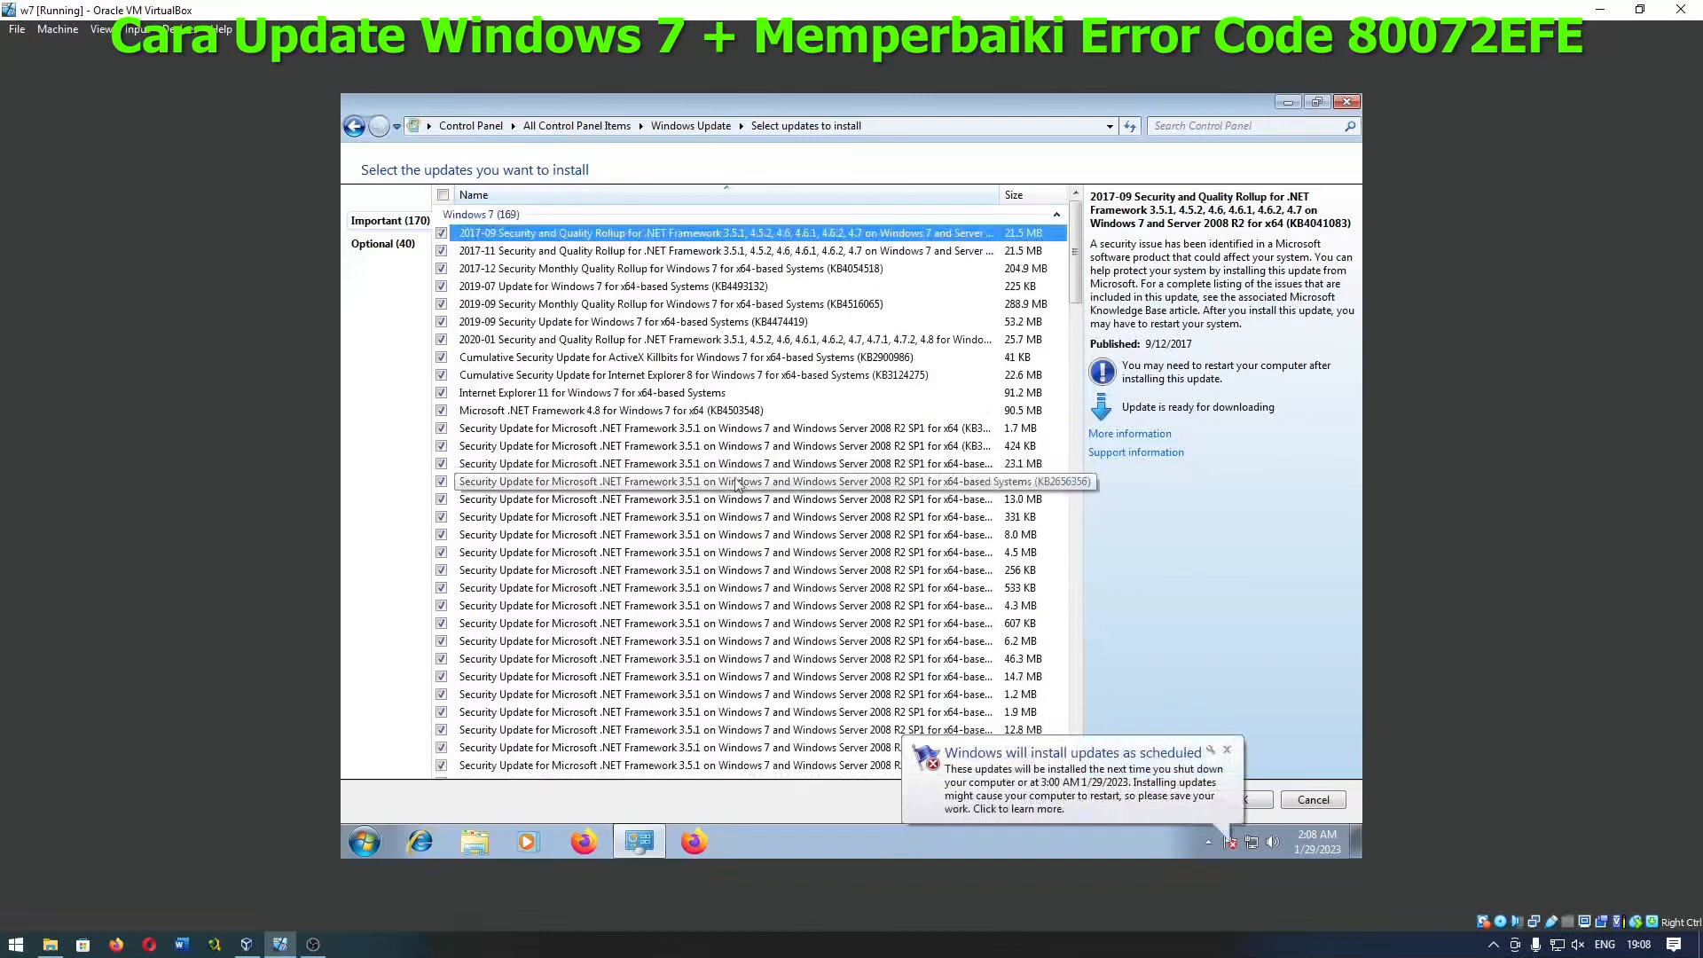
pyautogui.click(384, 255)
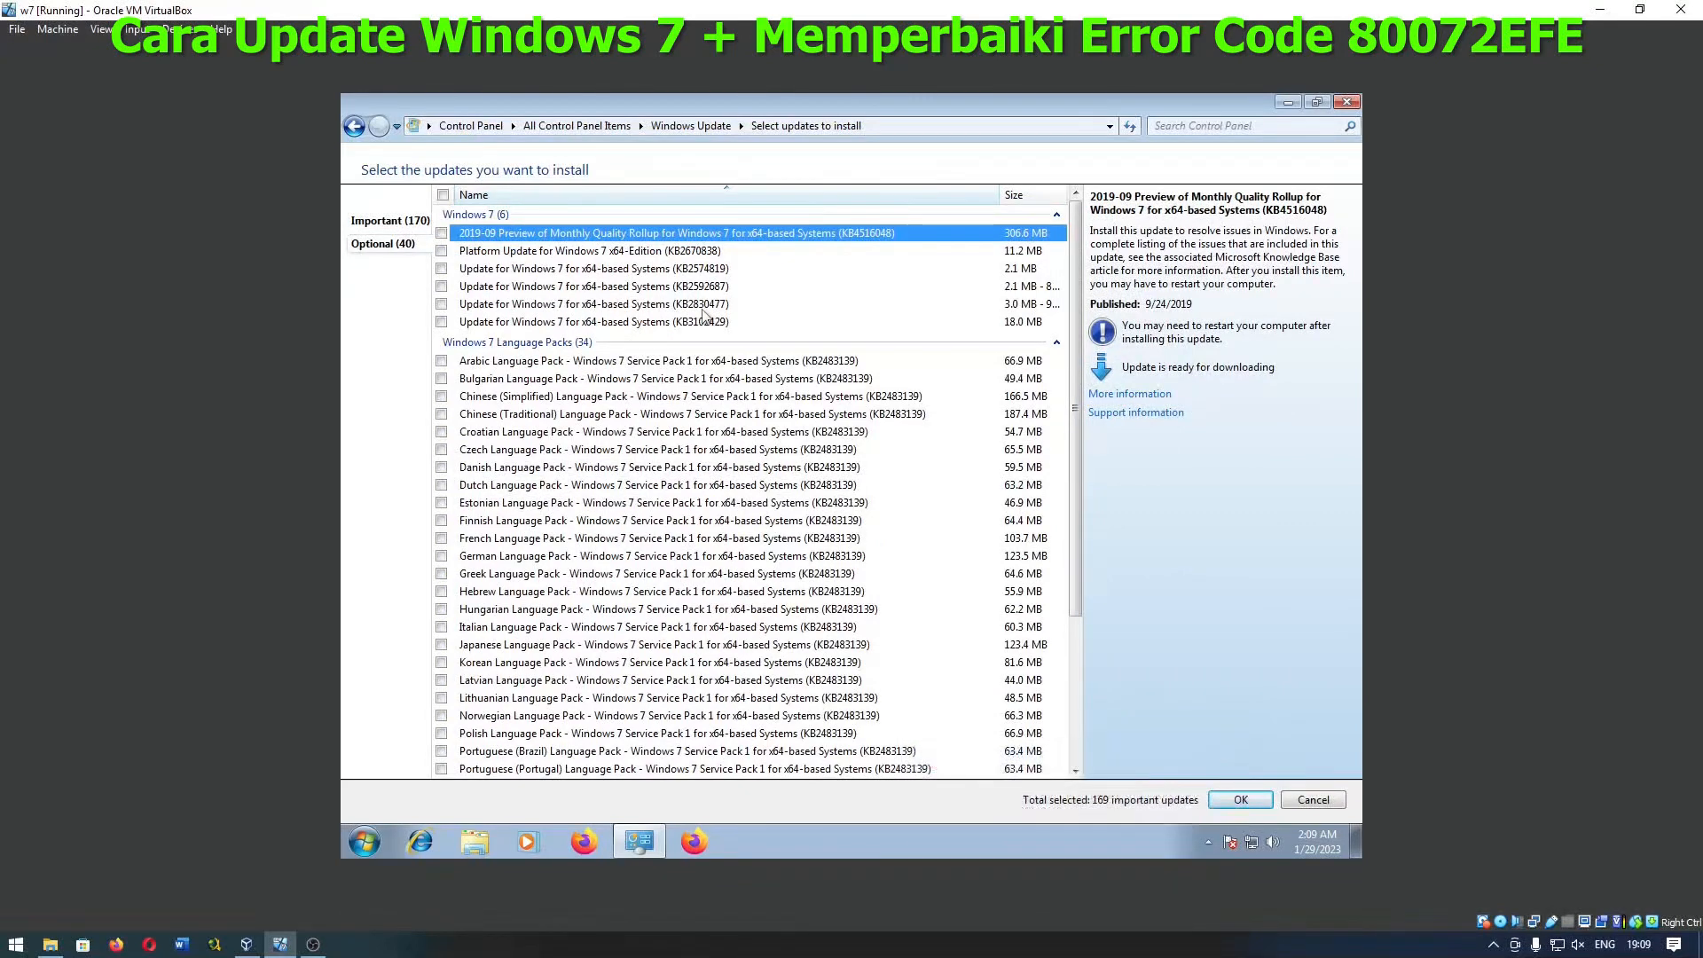
pyautogui.click(401, 222)
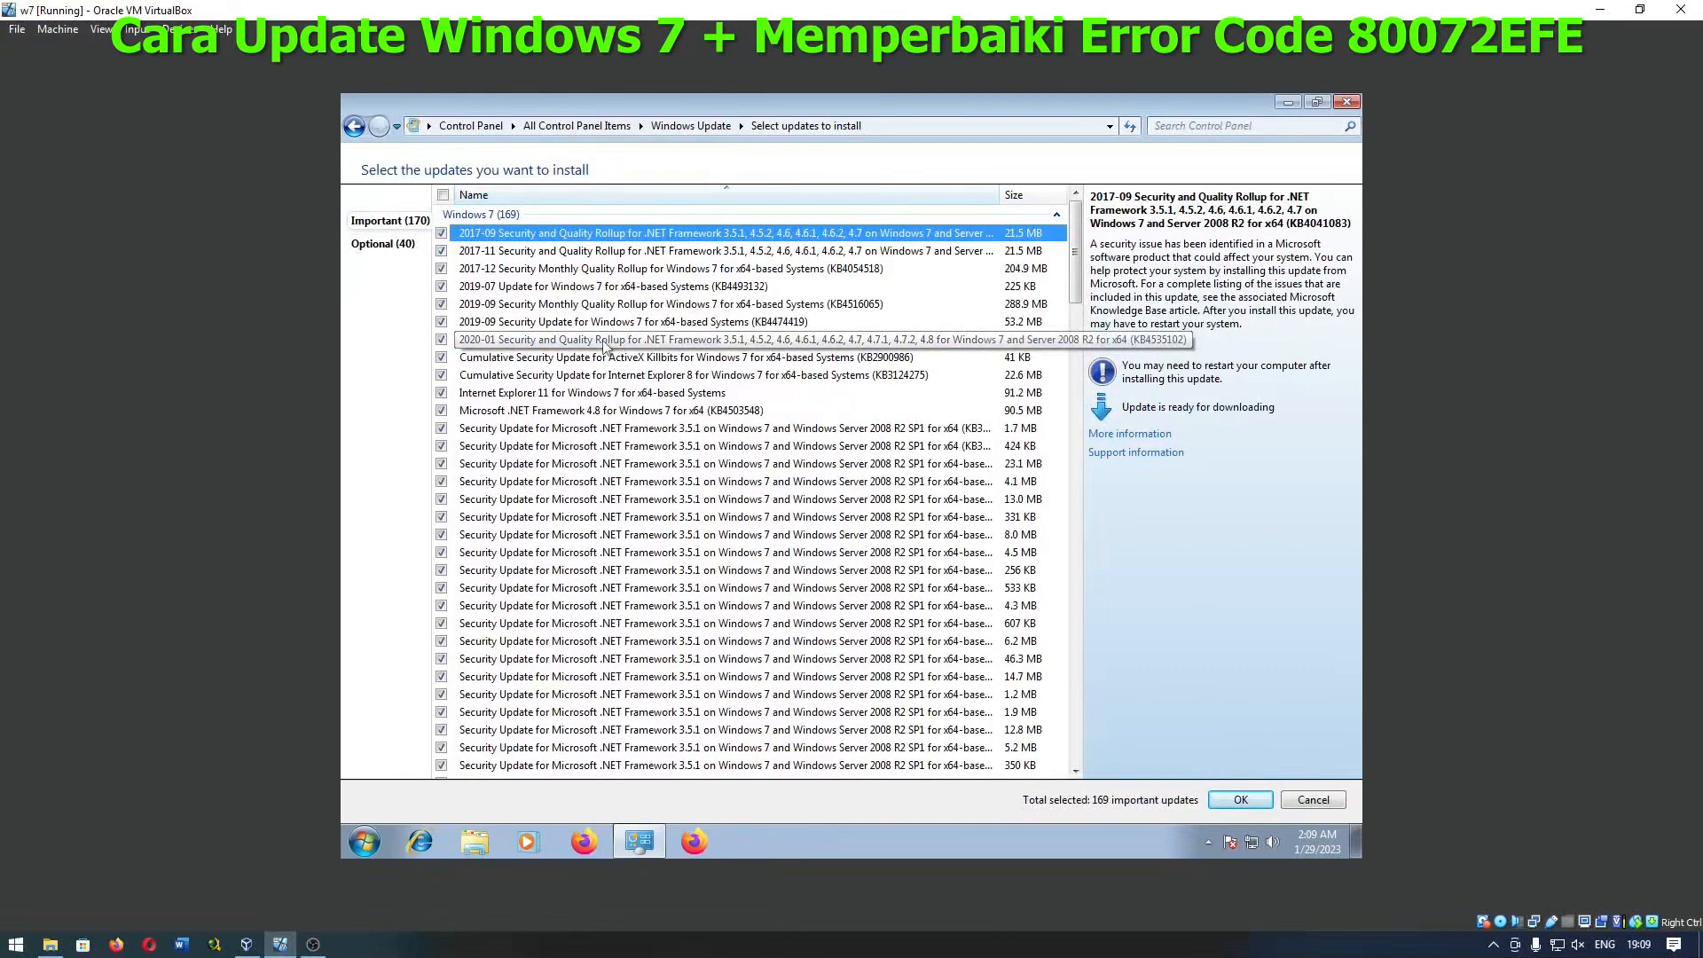
# Step: Deselect all important updates, select only the .NET Framework 3.5.1 security update KB2968294, and install it
pyautogui.click(442, 195)
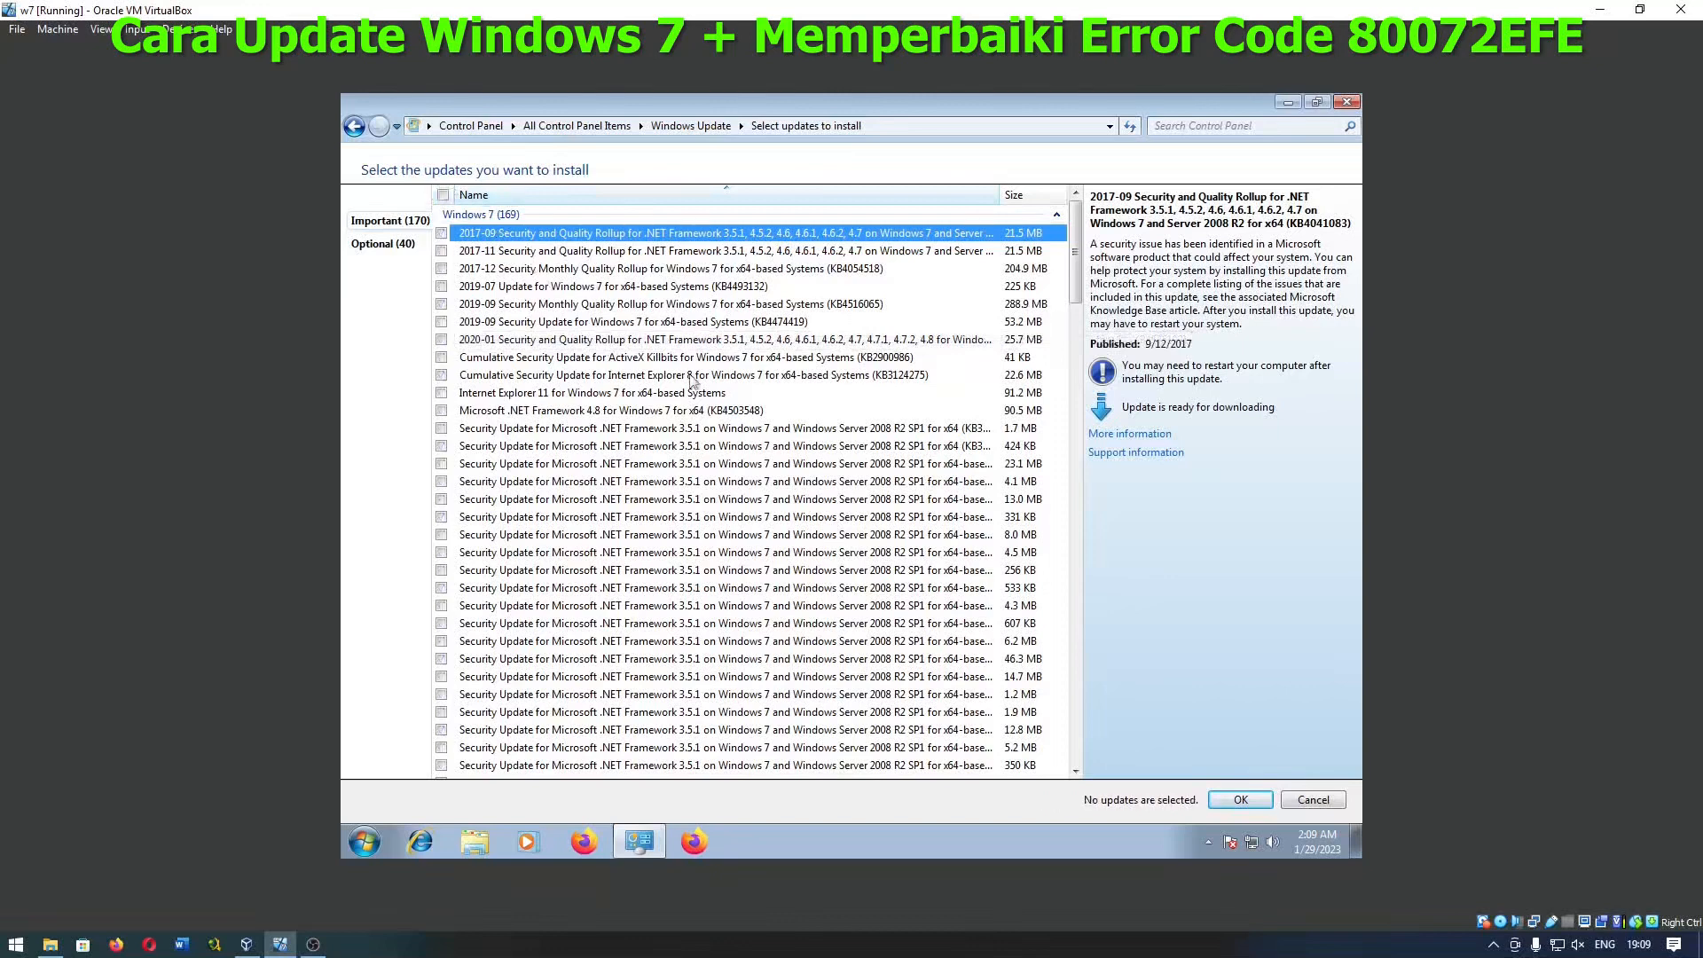
pyautogui.scroll(-6, 693, 498)
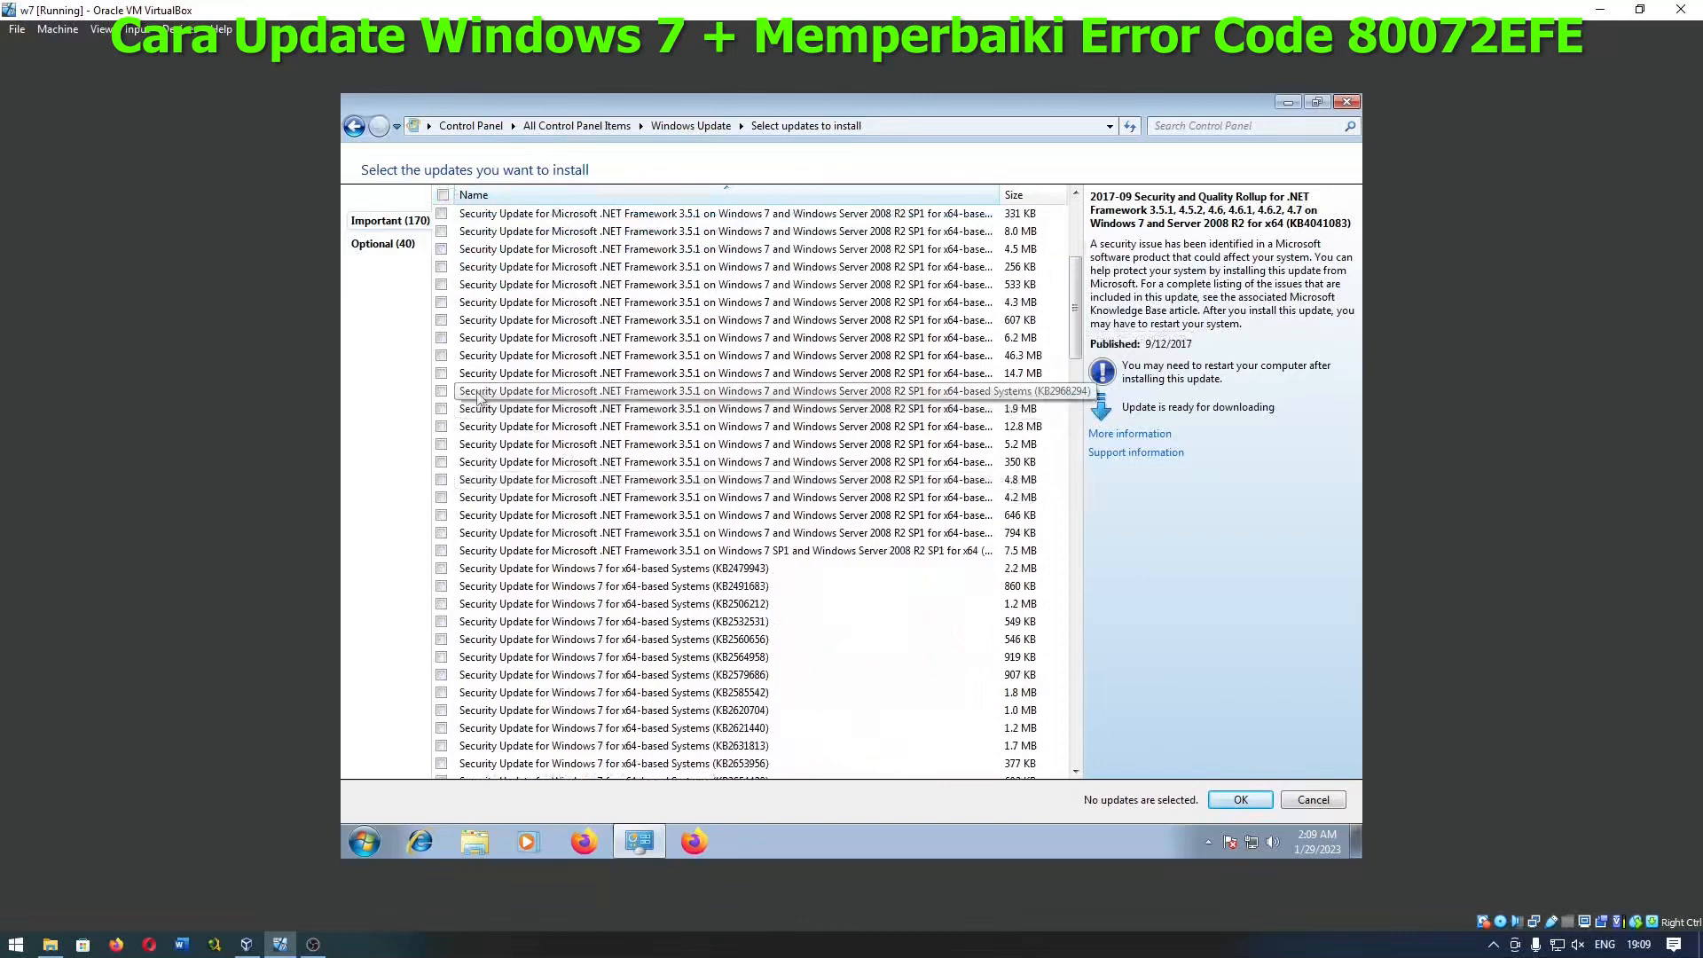
pyautogui.click(440, 392)
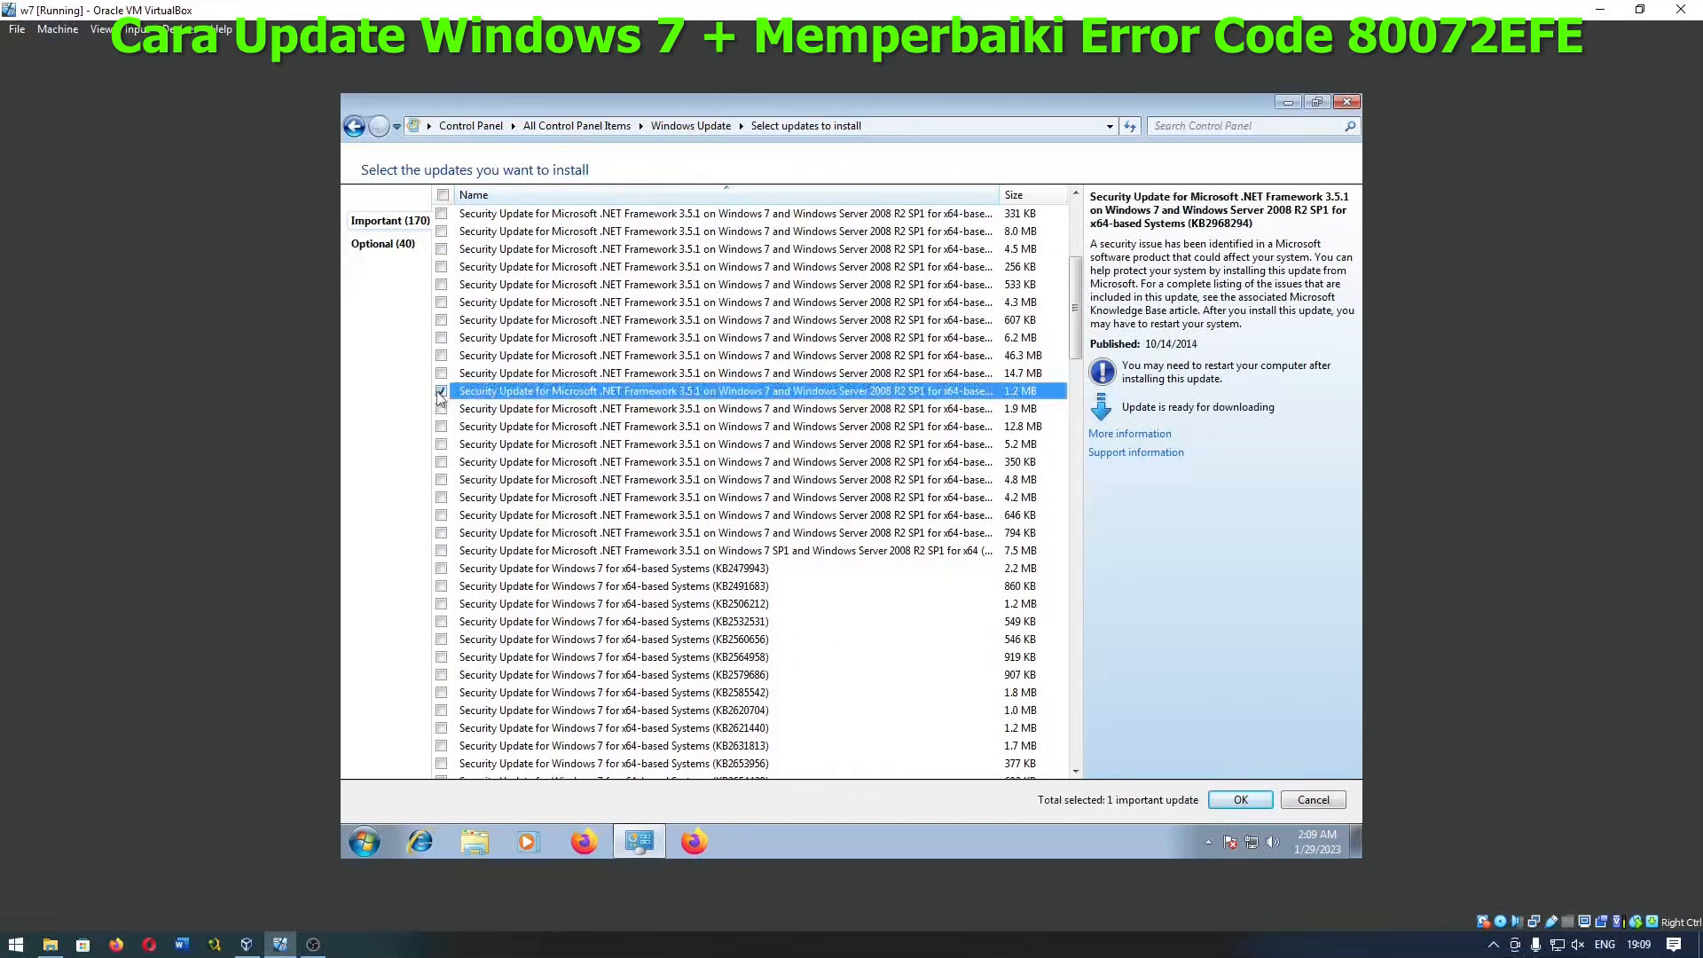
pyautogui.click(1240, 800)
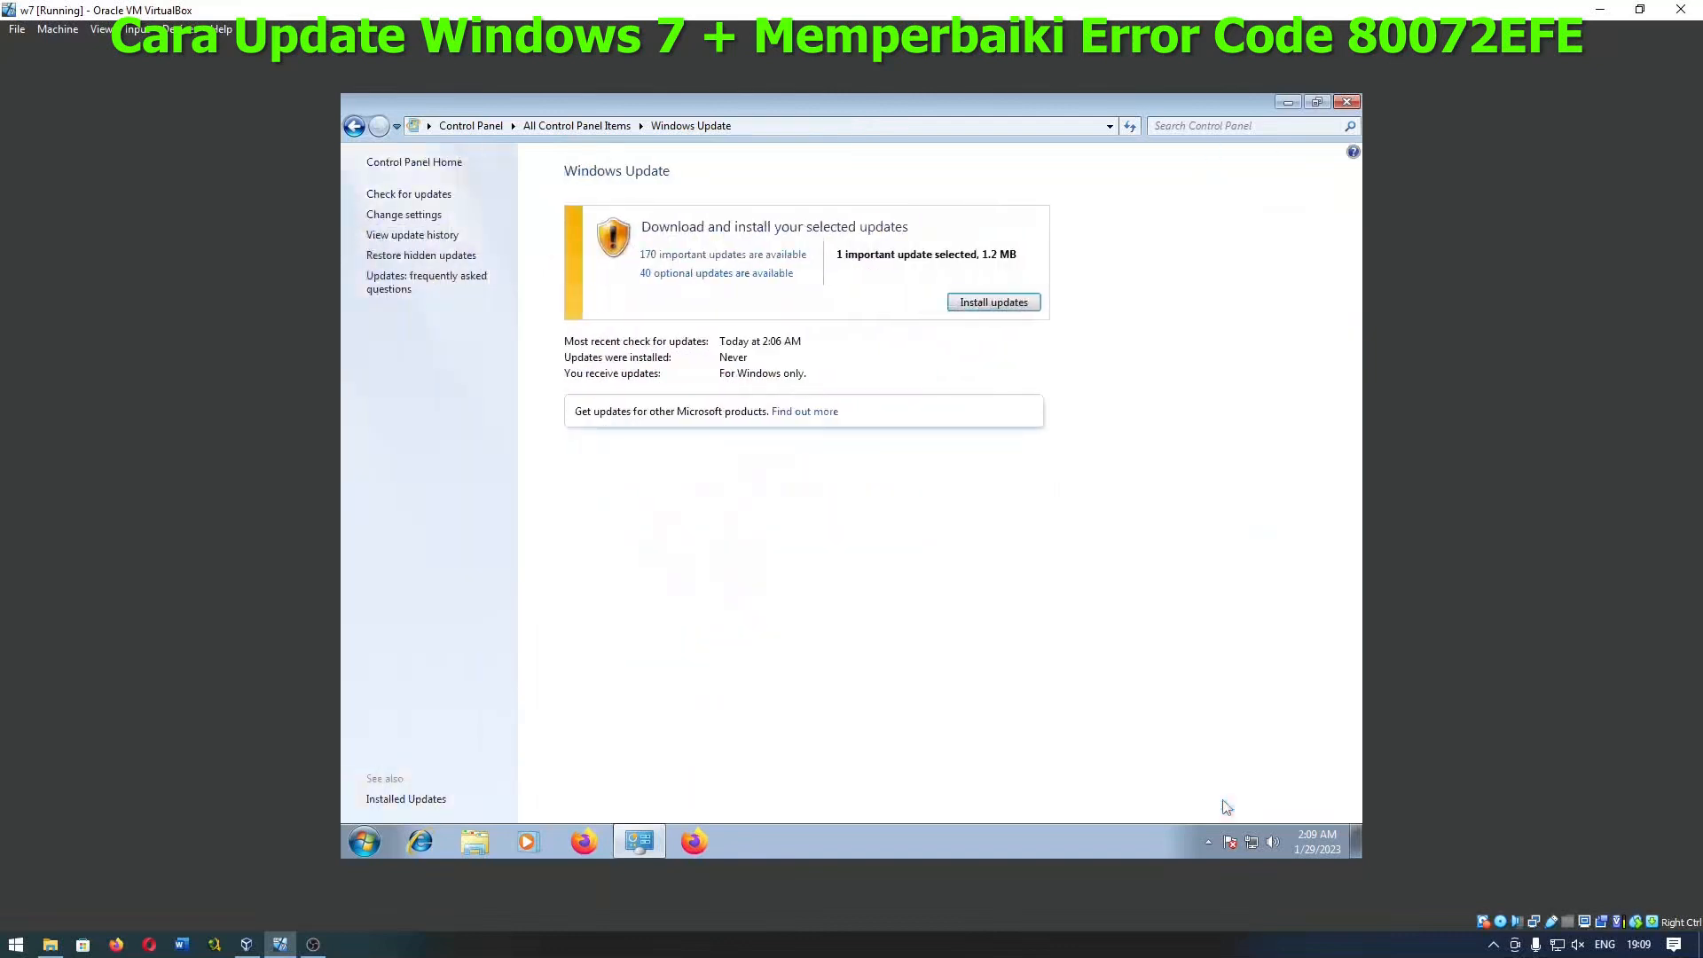
pyautogui.click(1008, 310)
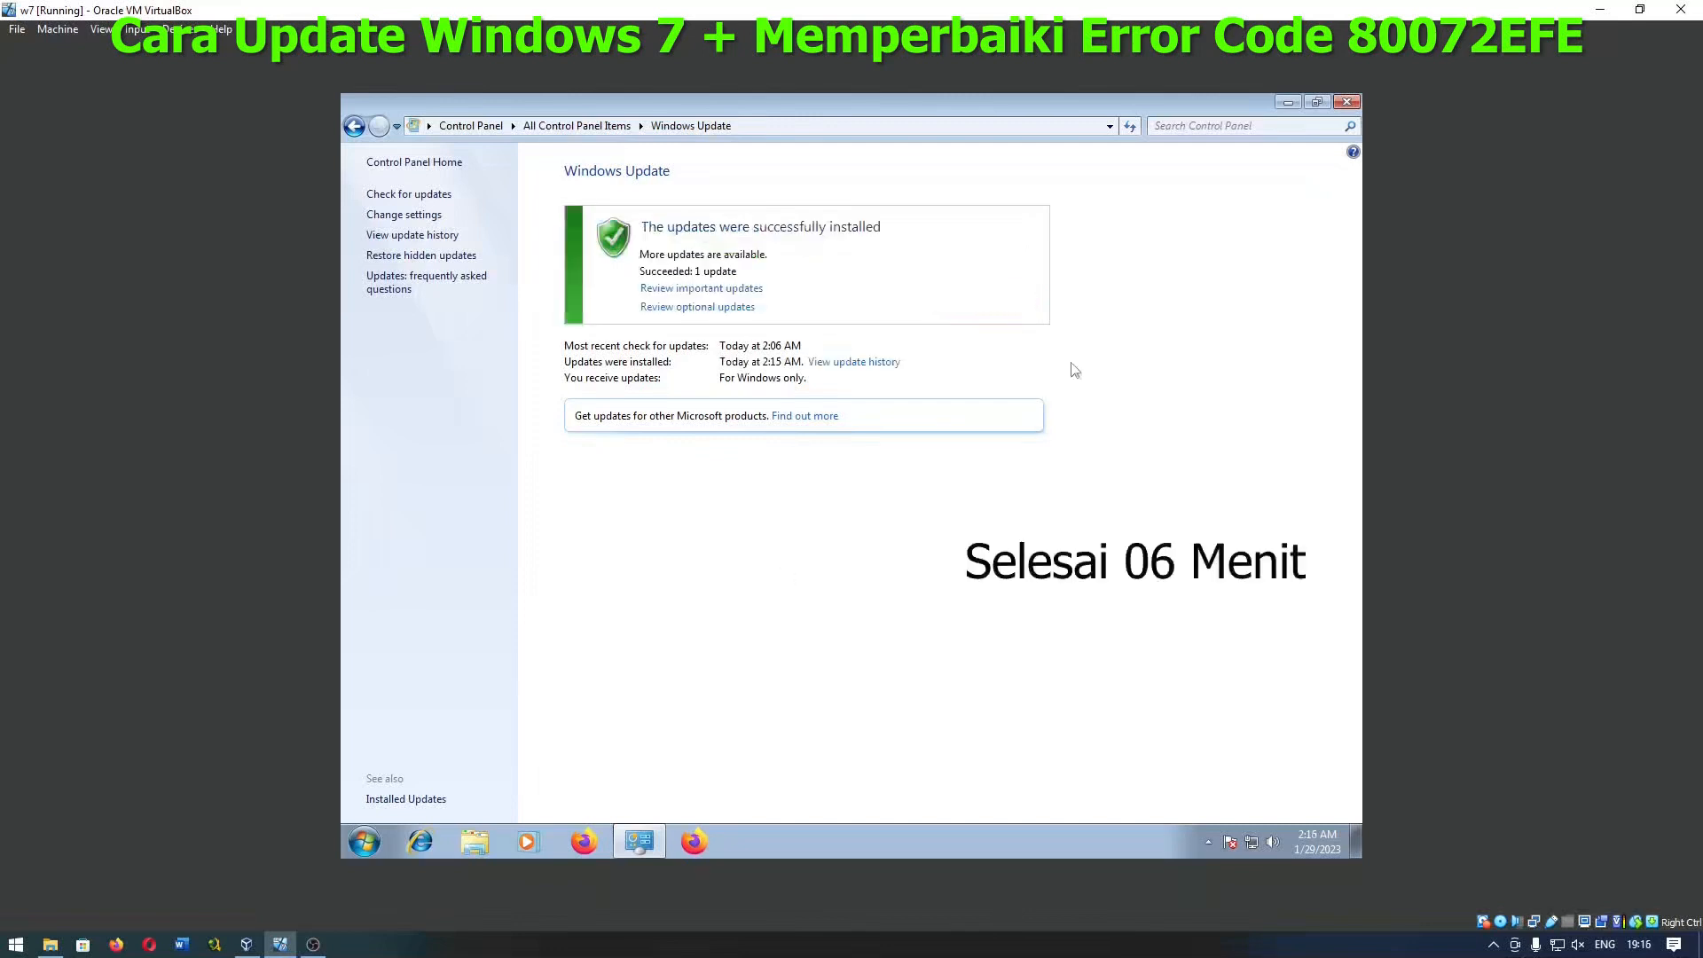
# Step: Close Windows Update and restart the virtual machine
pyautogui.click(1352, 103)
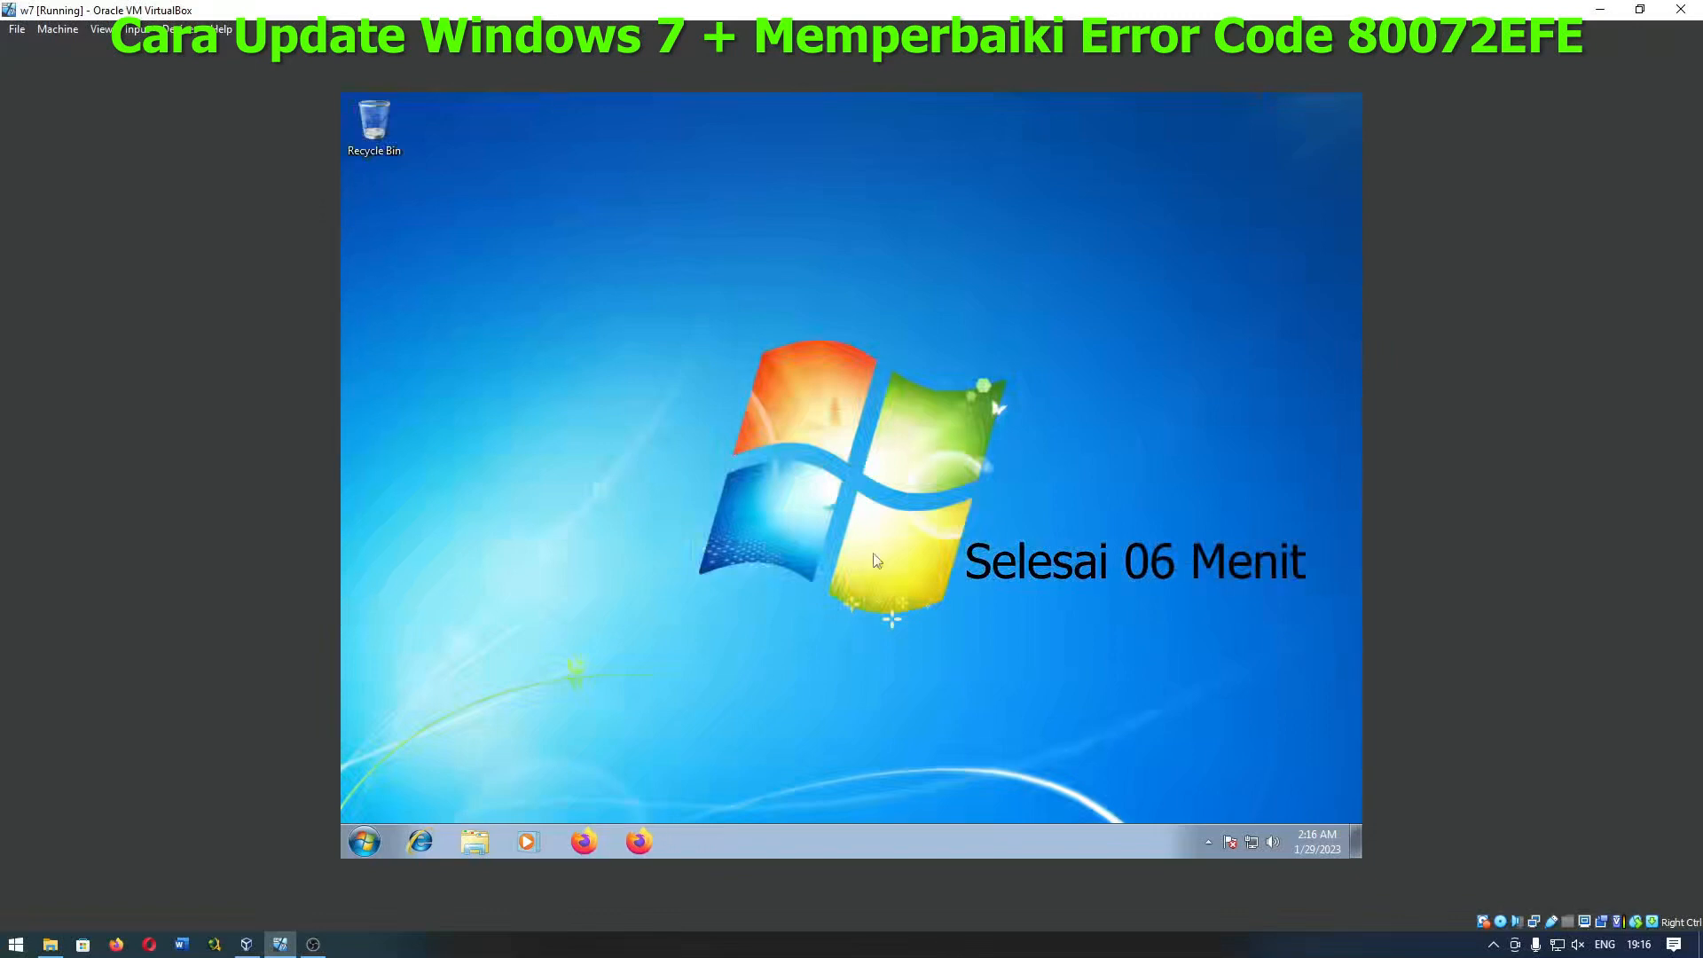
pyautogui.click(365, 843)
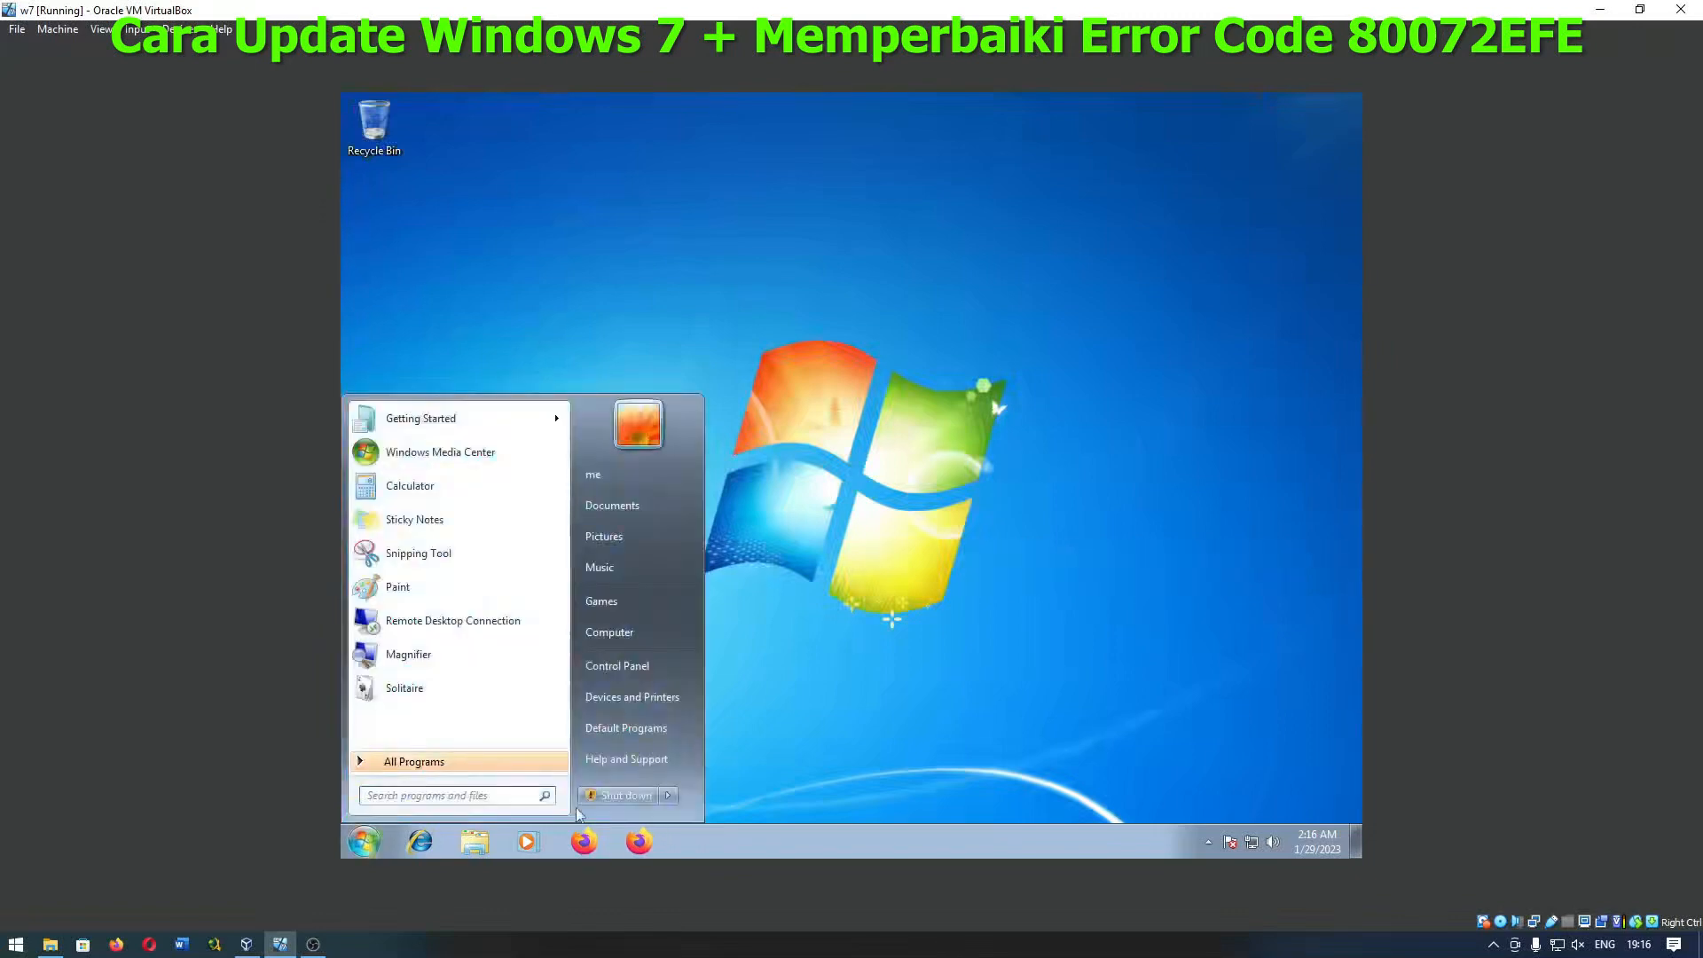
pyautogui.click(669, 797)
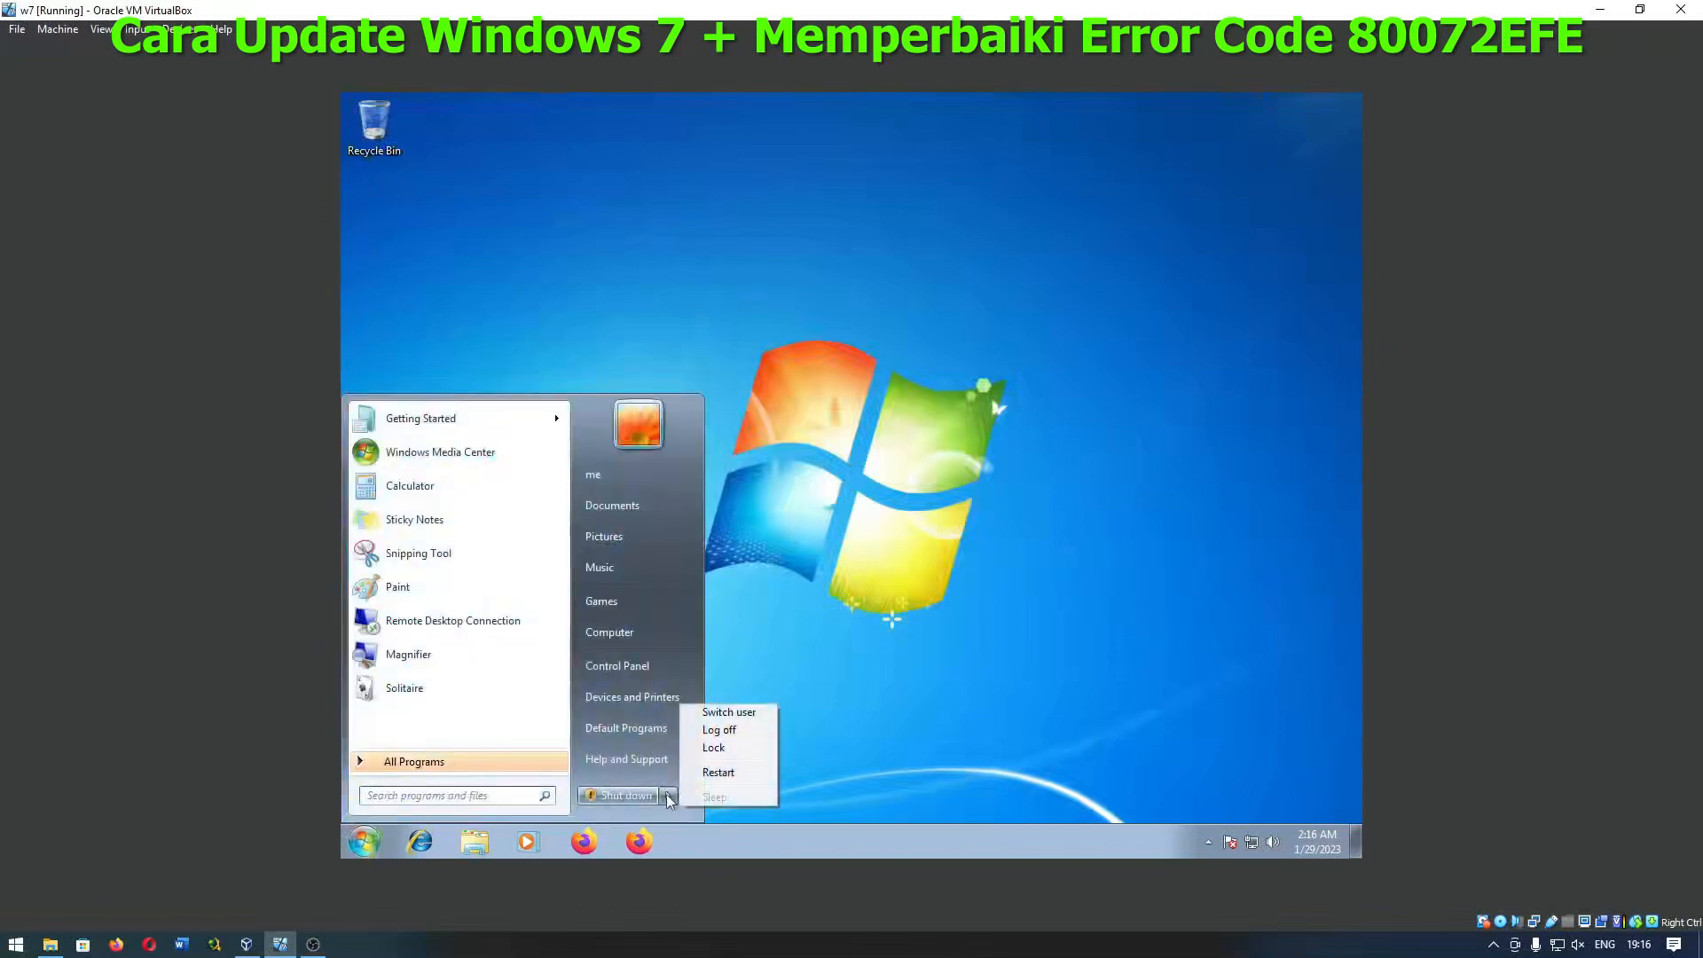
pyautogui.click(717, 773)
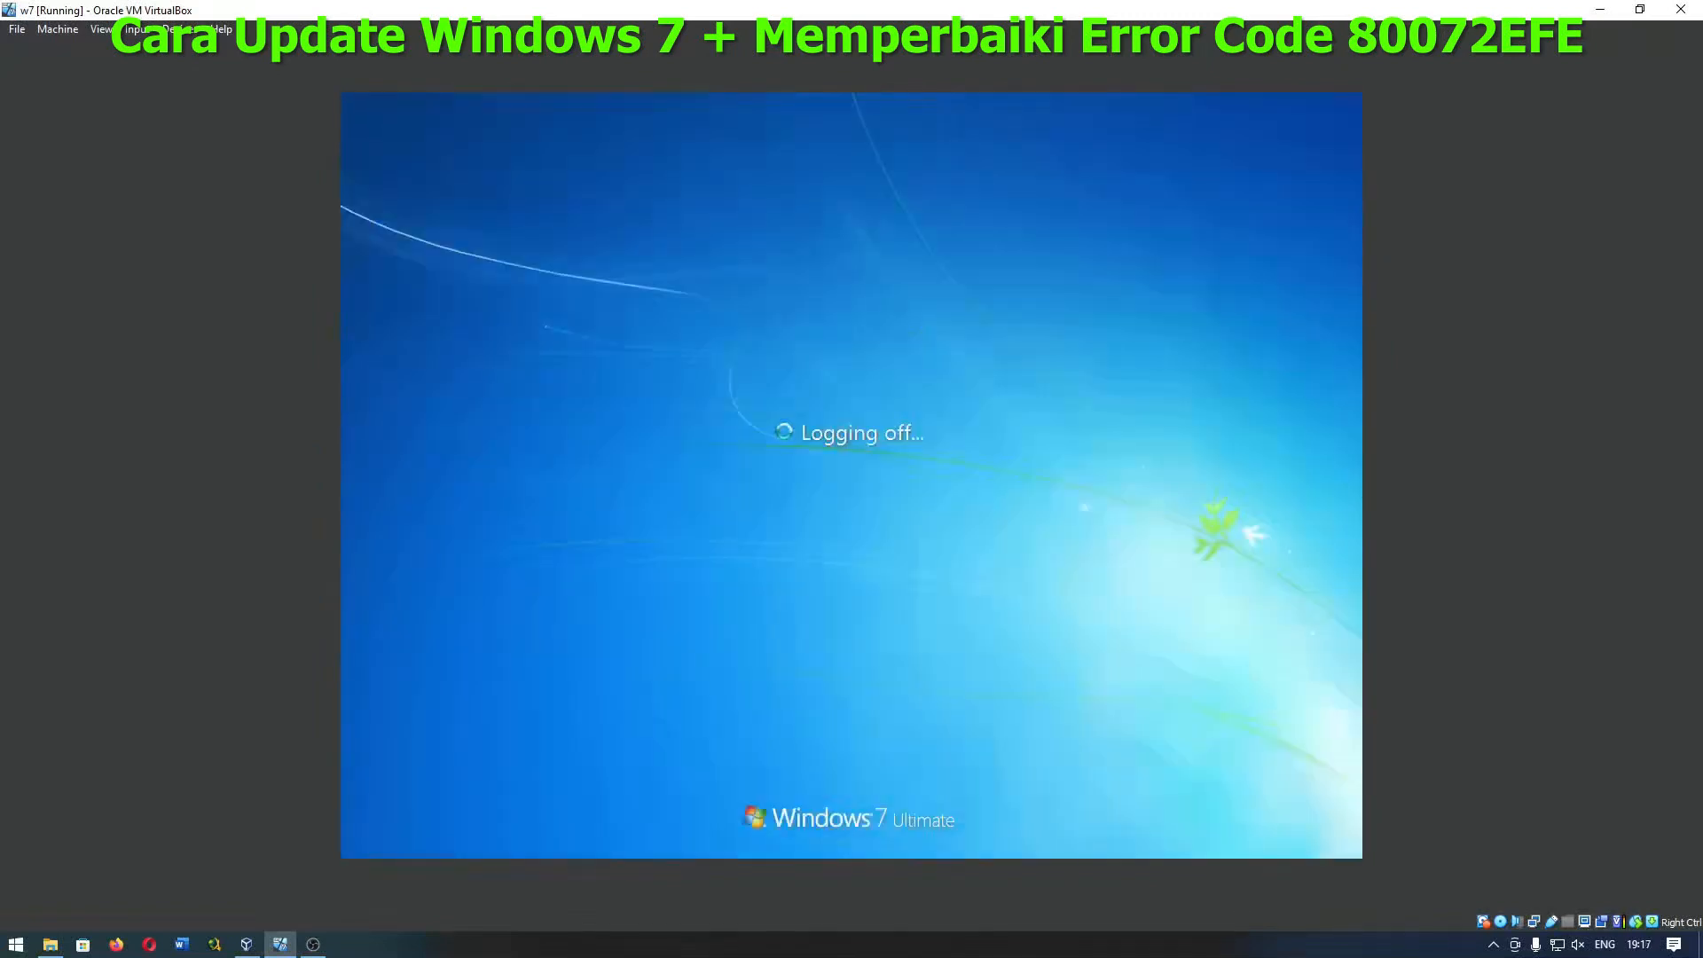
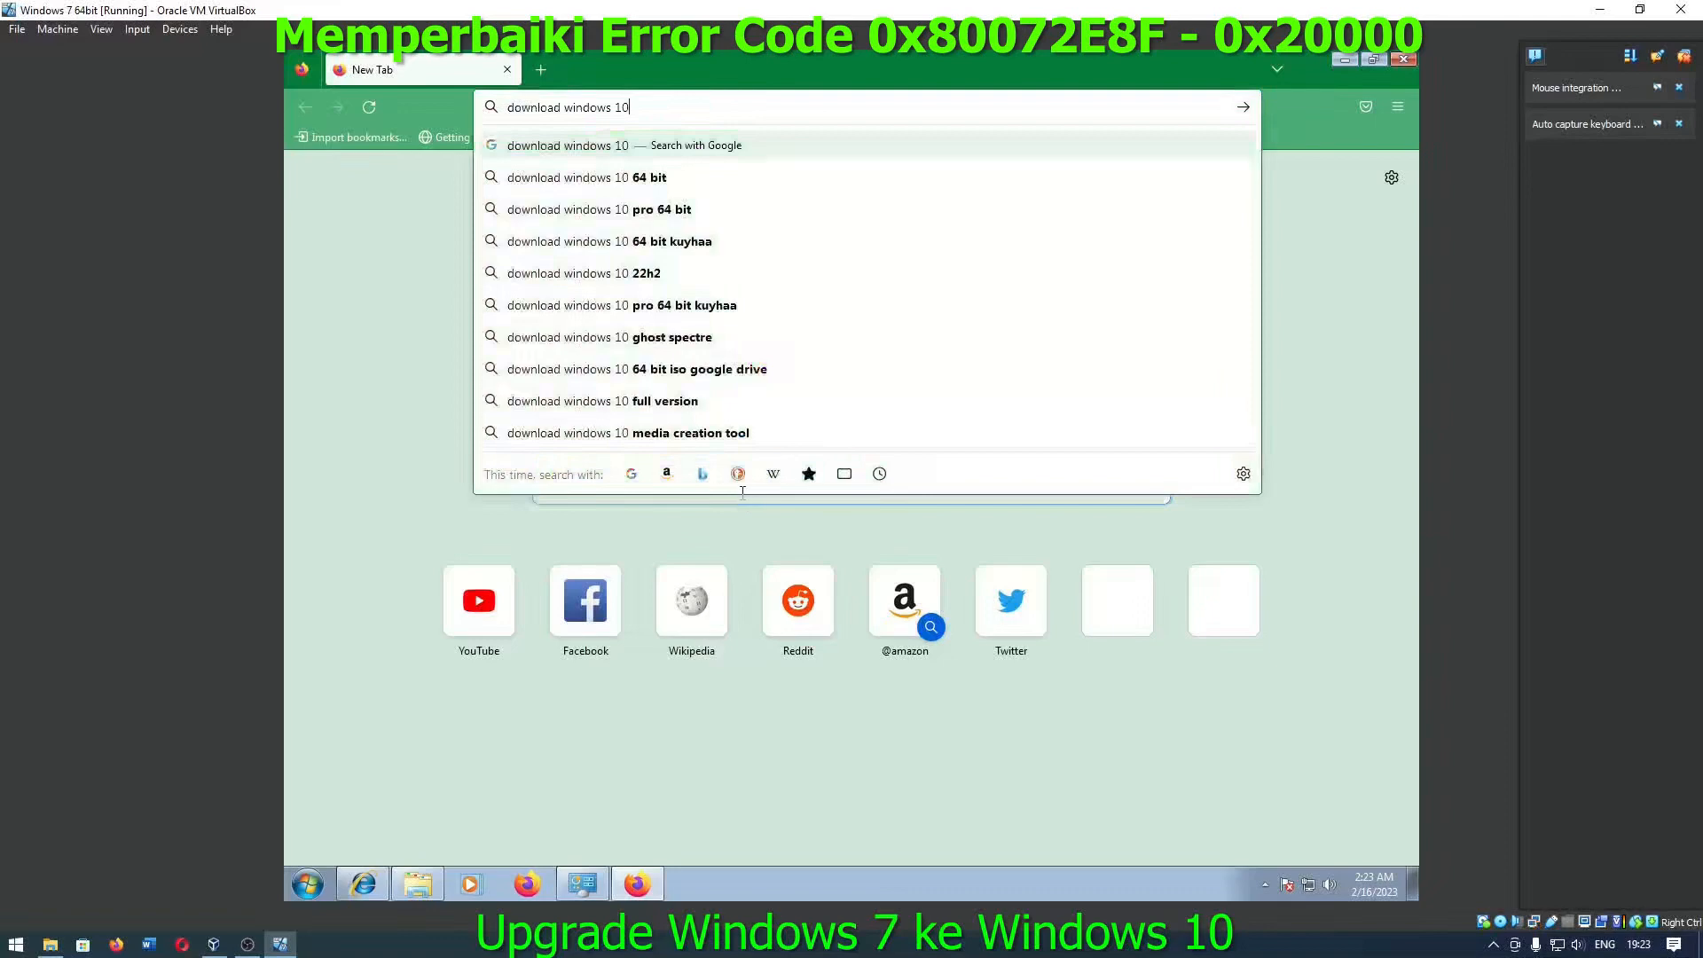
# Step: Search for "download windows 10" and download MediaCreationTool22H2 from Microsoft's Download Windows 10 page to the Downloads folder
pyautogui.press('Return')
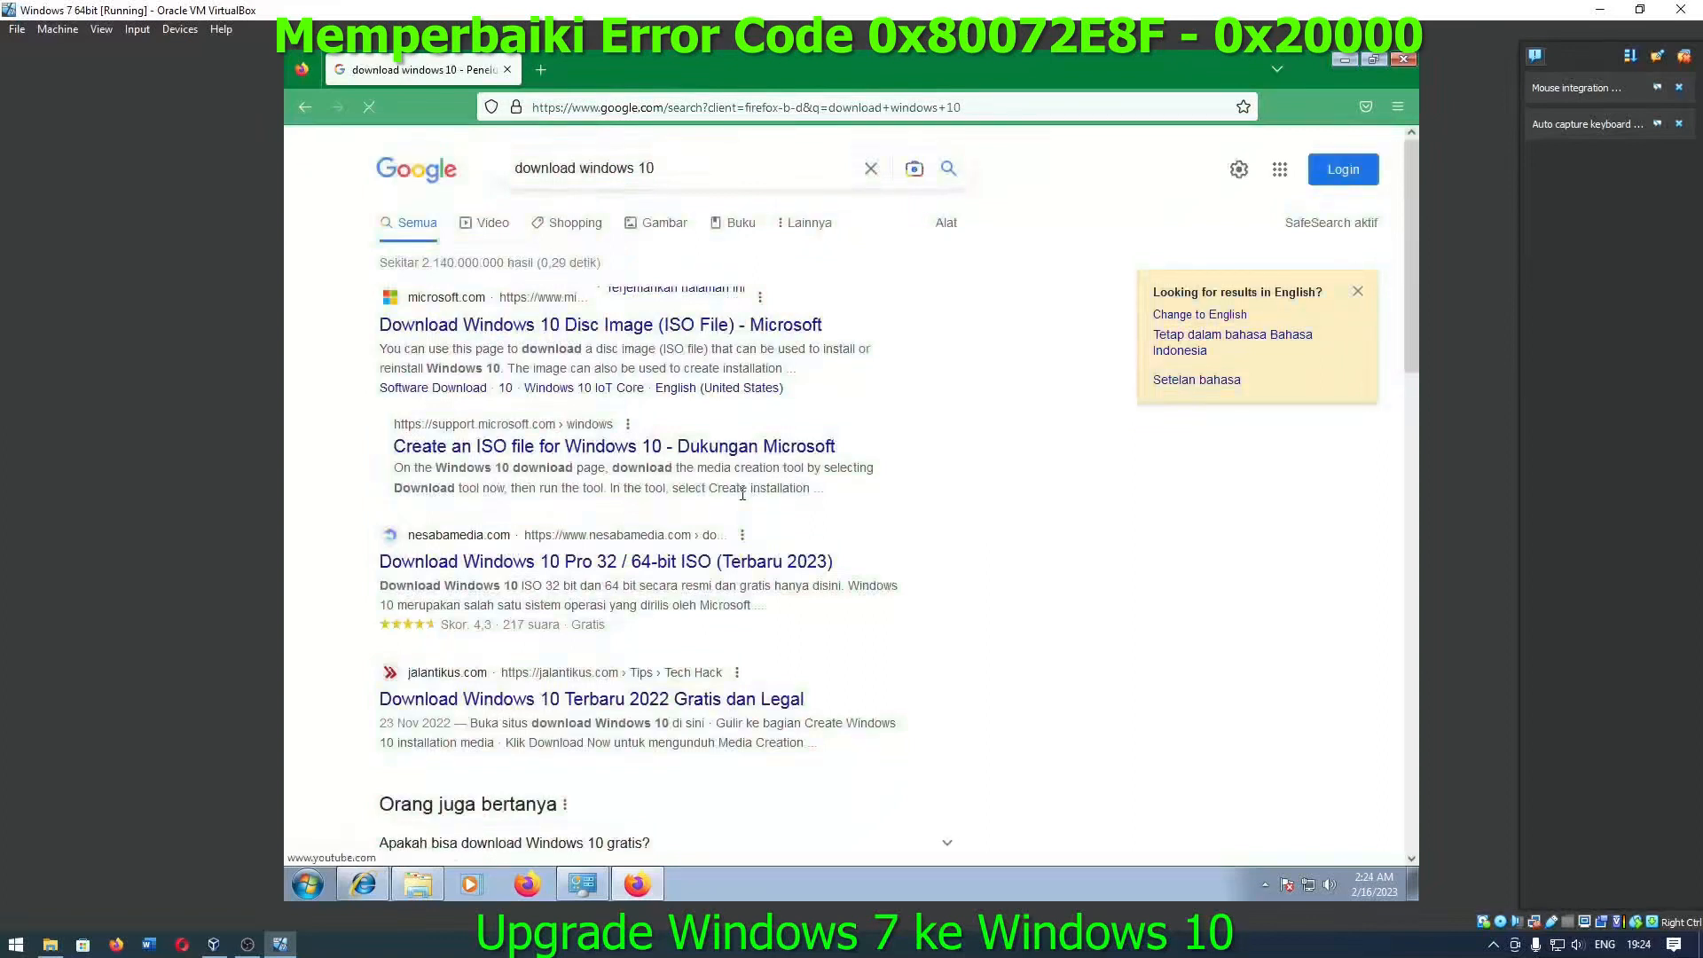
pyautogui.click(669, 326)
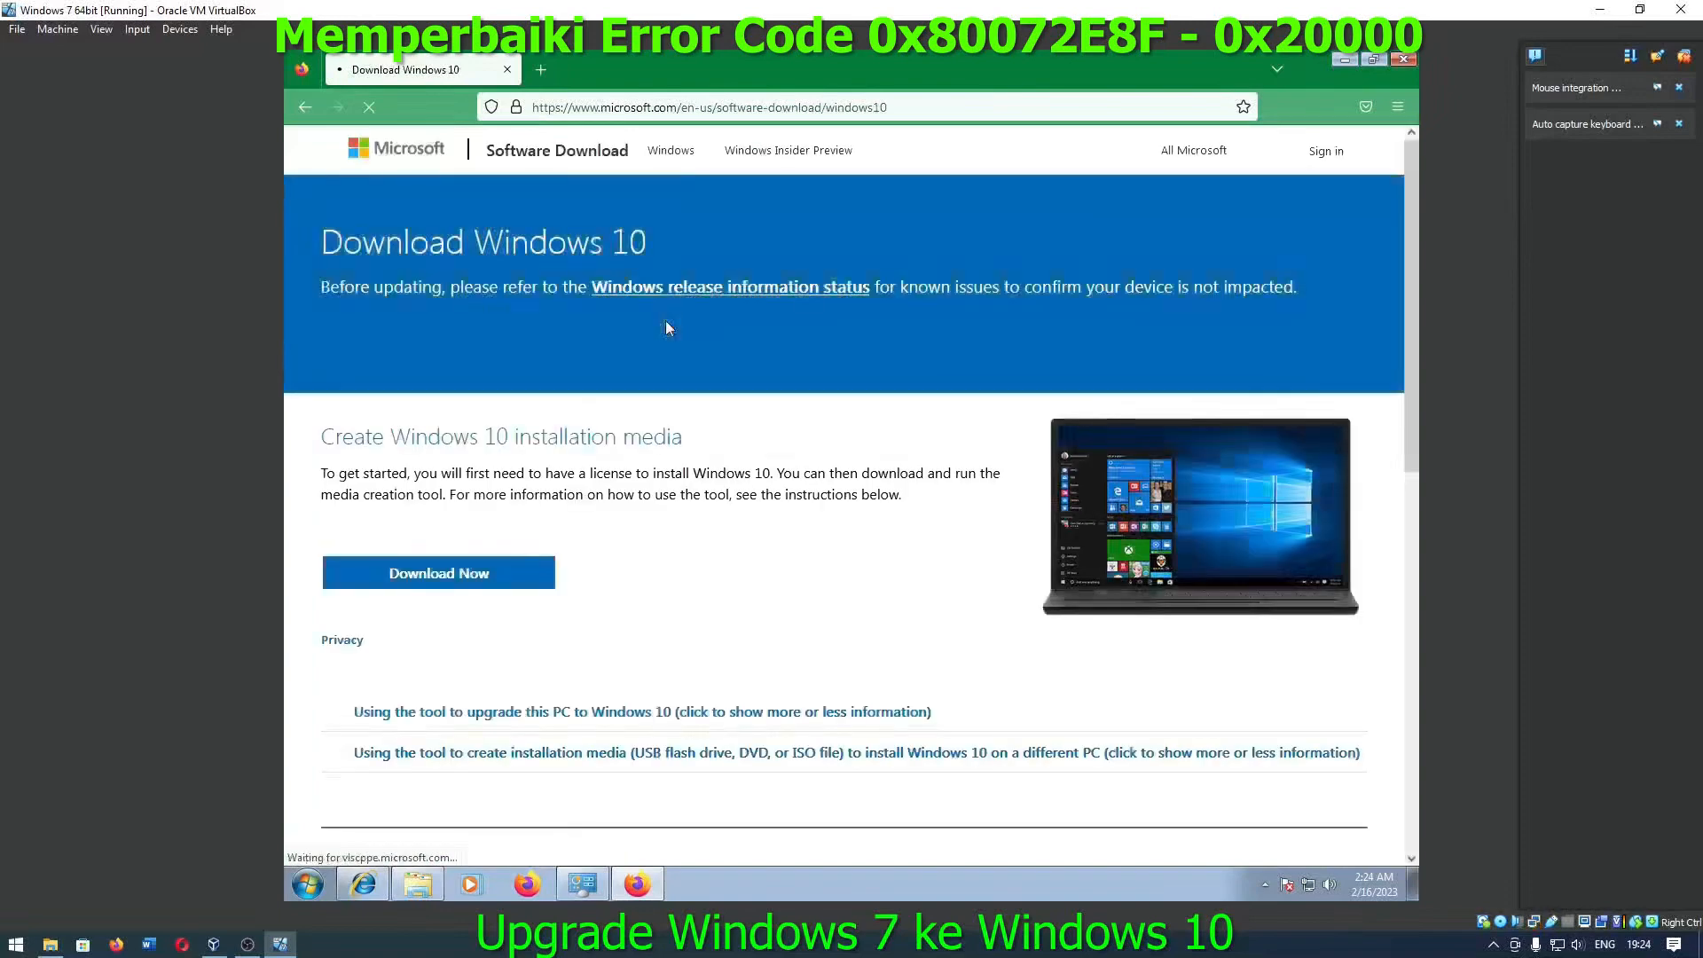
pyautogui.click(456, 581)
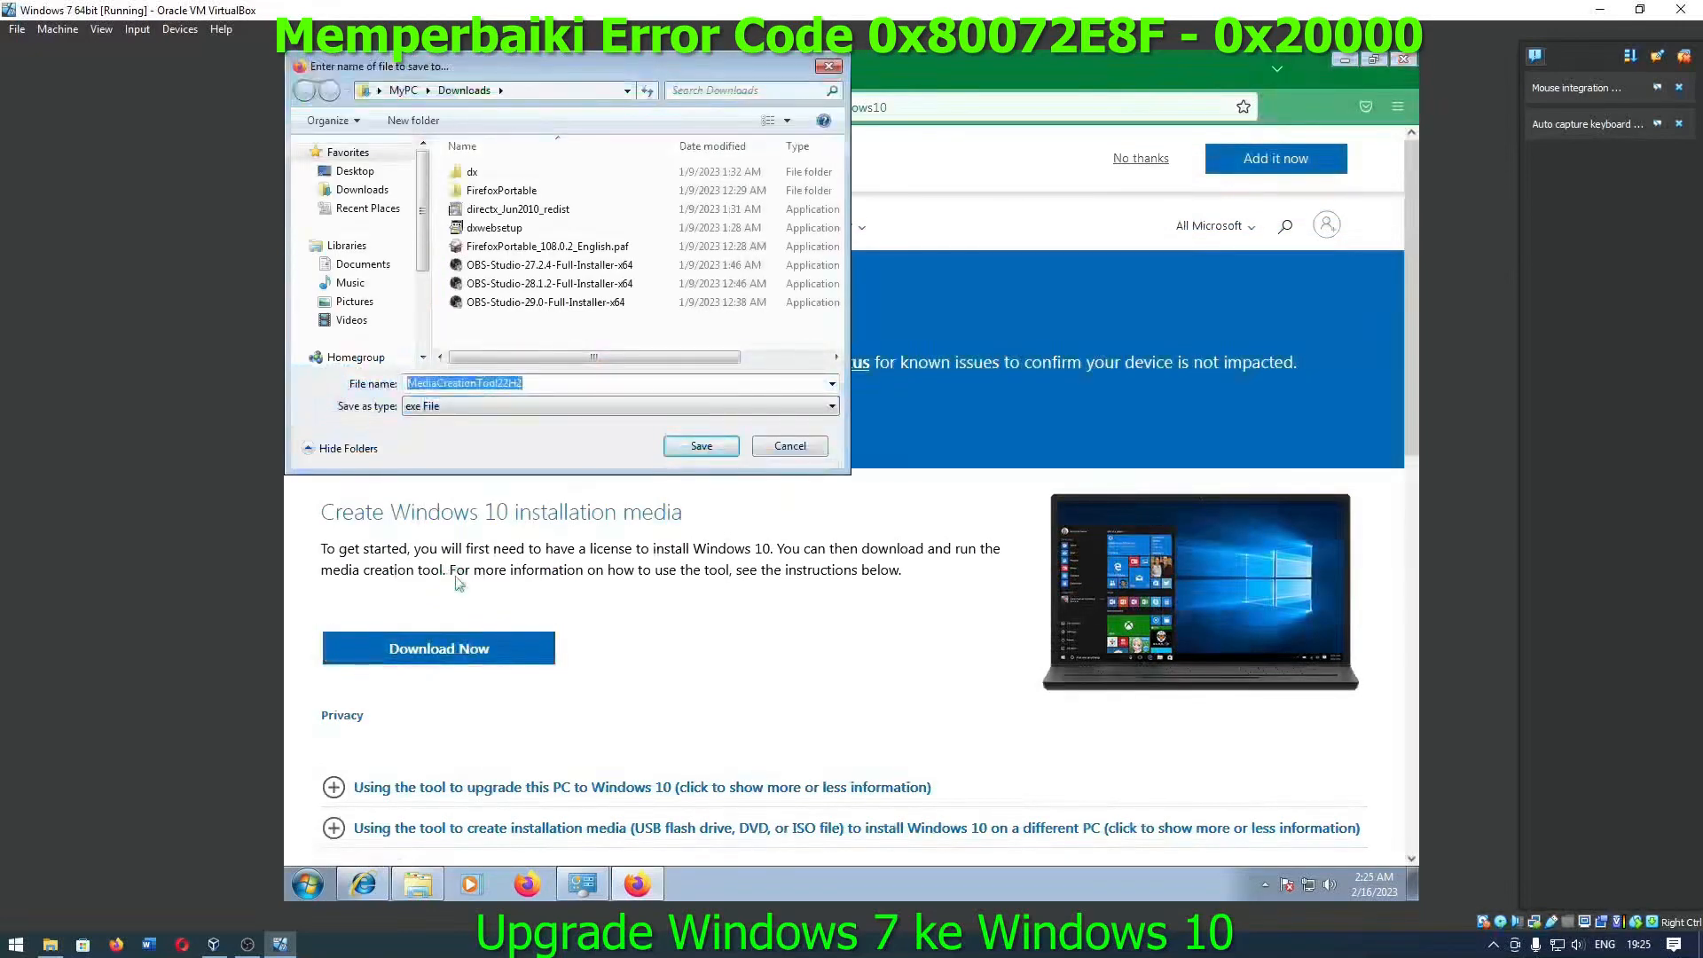
pyautogui.click(699, 447)
# Step: Run MediaCreationTool22H2 from the Downloads folder and allow it to make changes to the computer
pyautogui.click(419, 883)
pyautogui.click(355, 182)
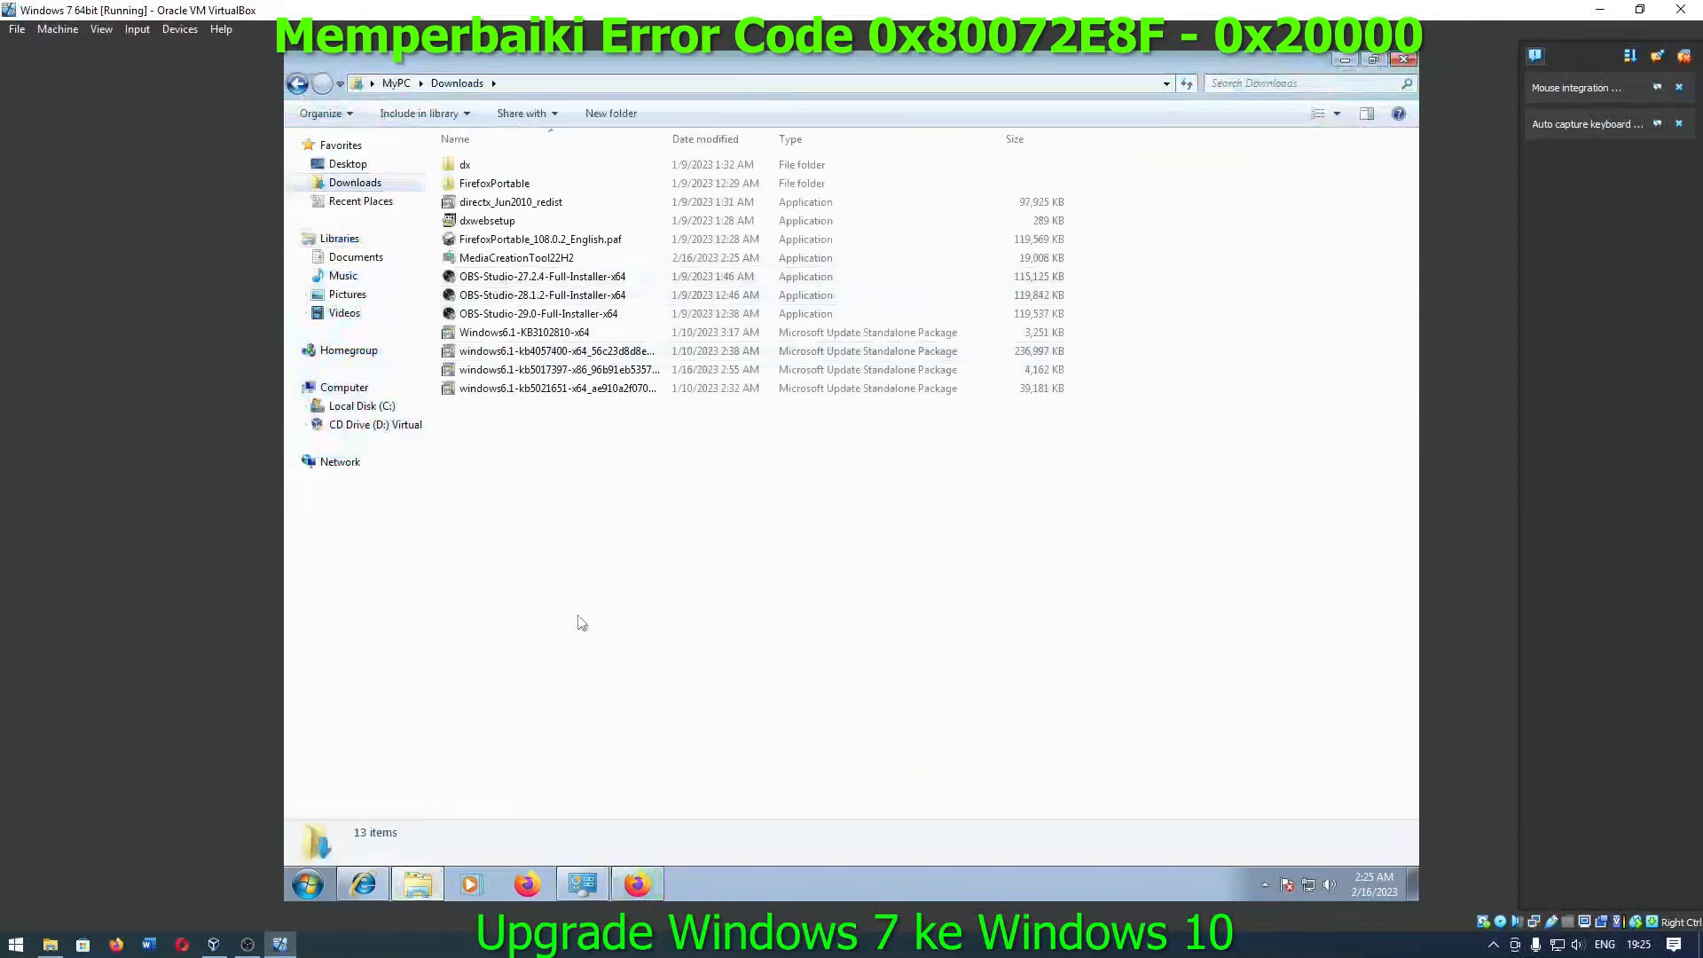
pyautogui.click(545, 264)
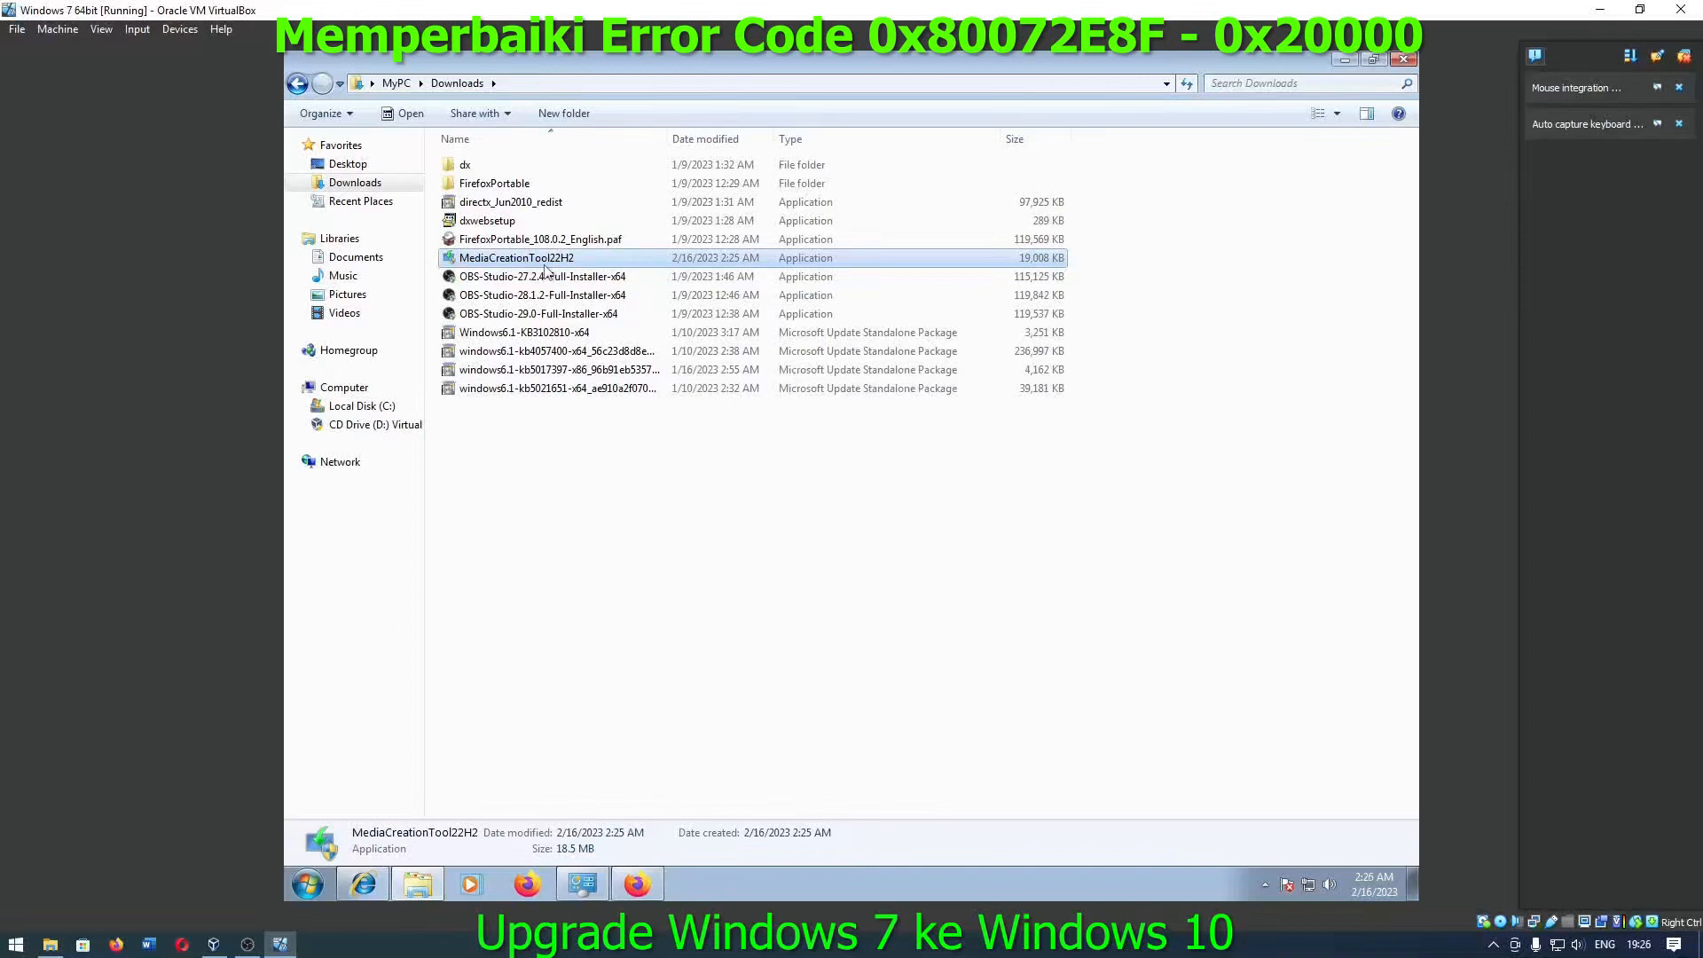
pyautogui.doubleClick(545, 265)
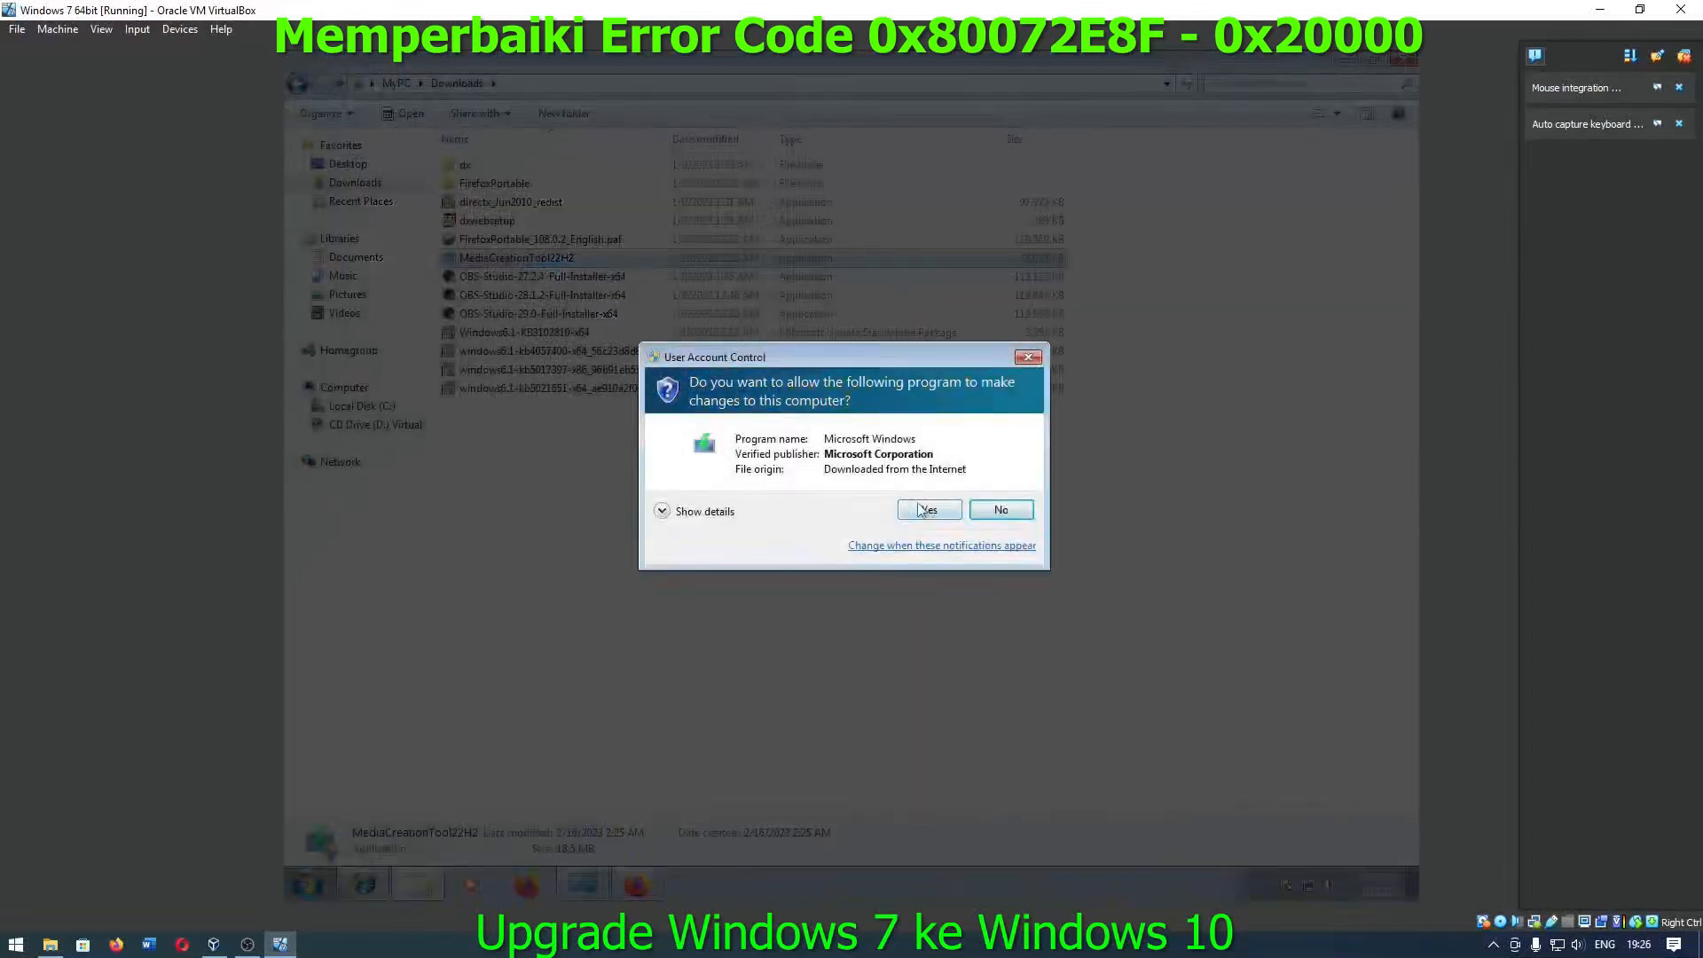
pyautogui.click(927, 510)
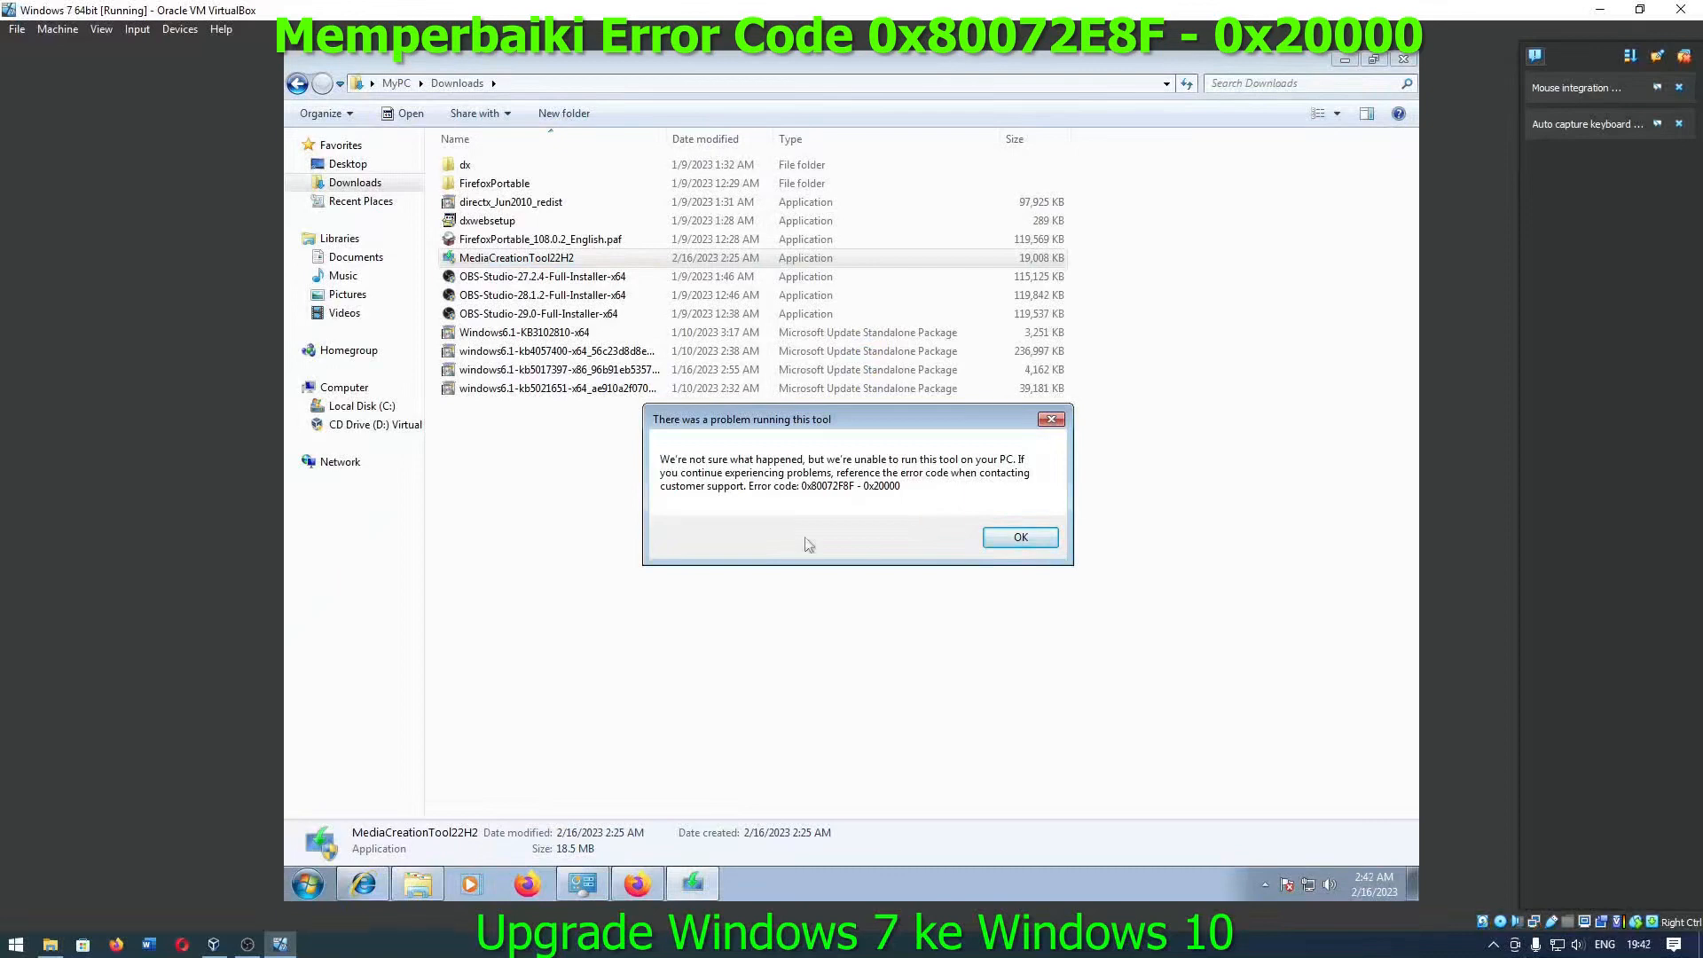
# Step: Search Google in a new Firefox tab for "error code 0x80072F8F 0x20000"
pyautogui.click(636, 883)
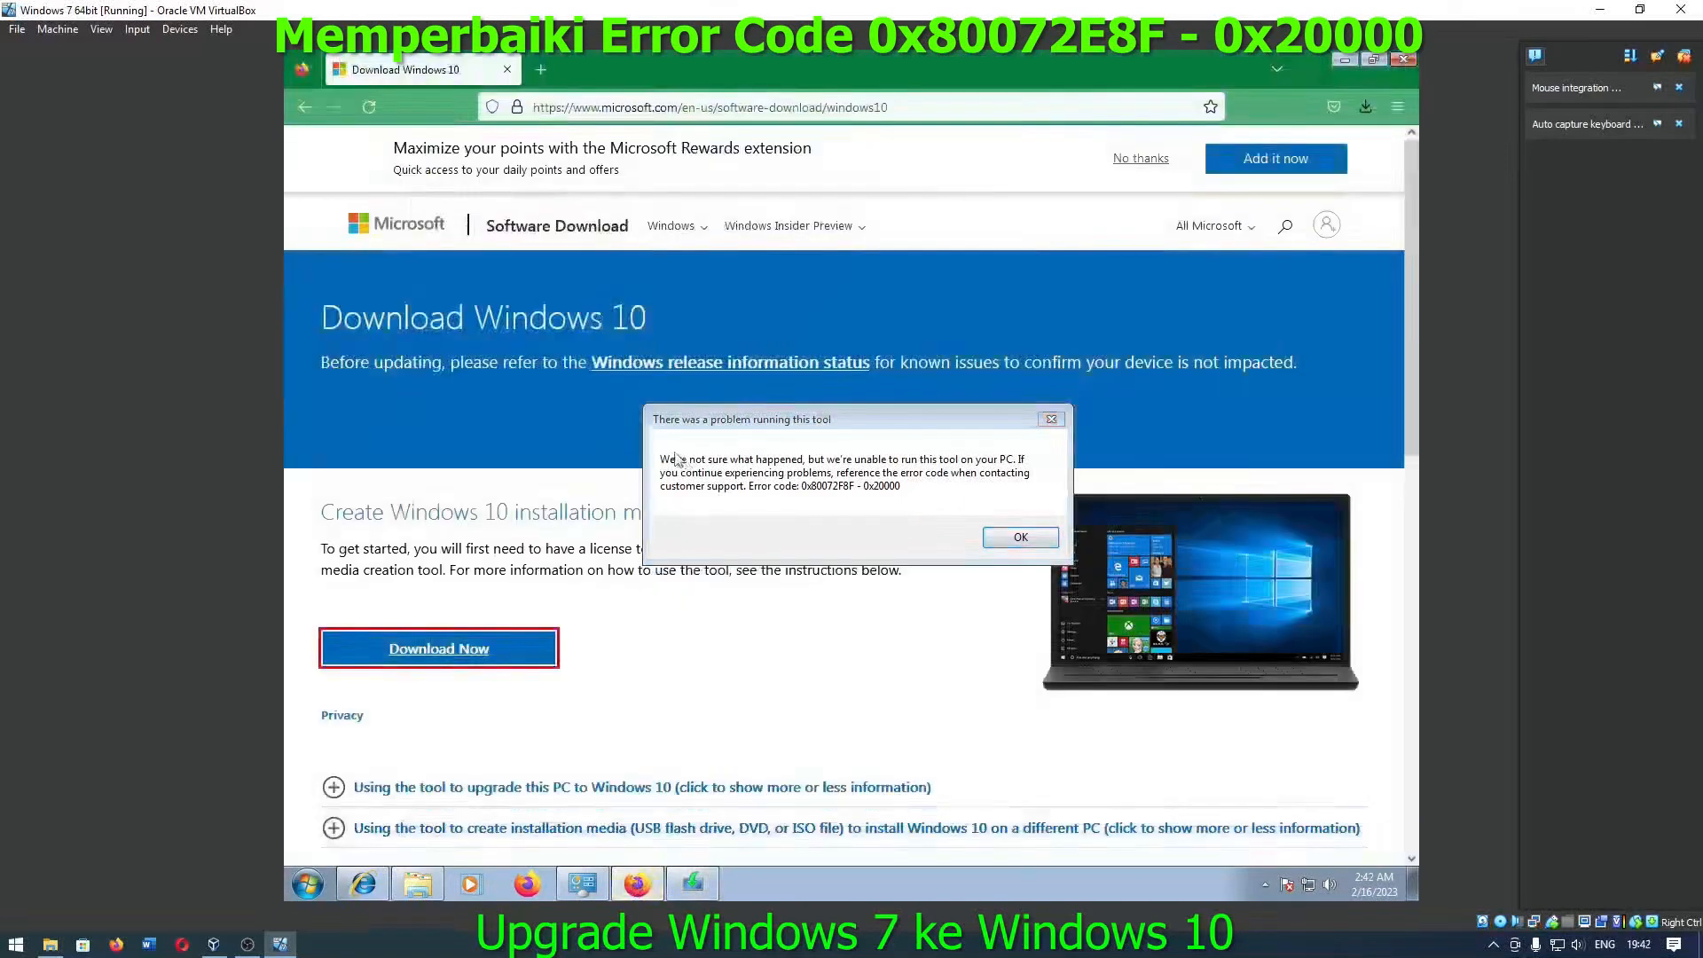
pyautogui.click(532, 70)
pyautogui.write('er')
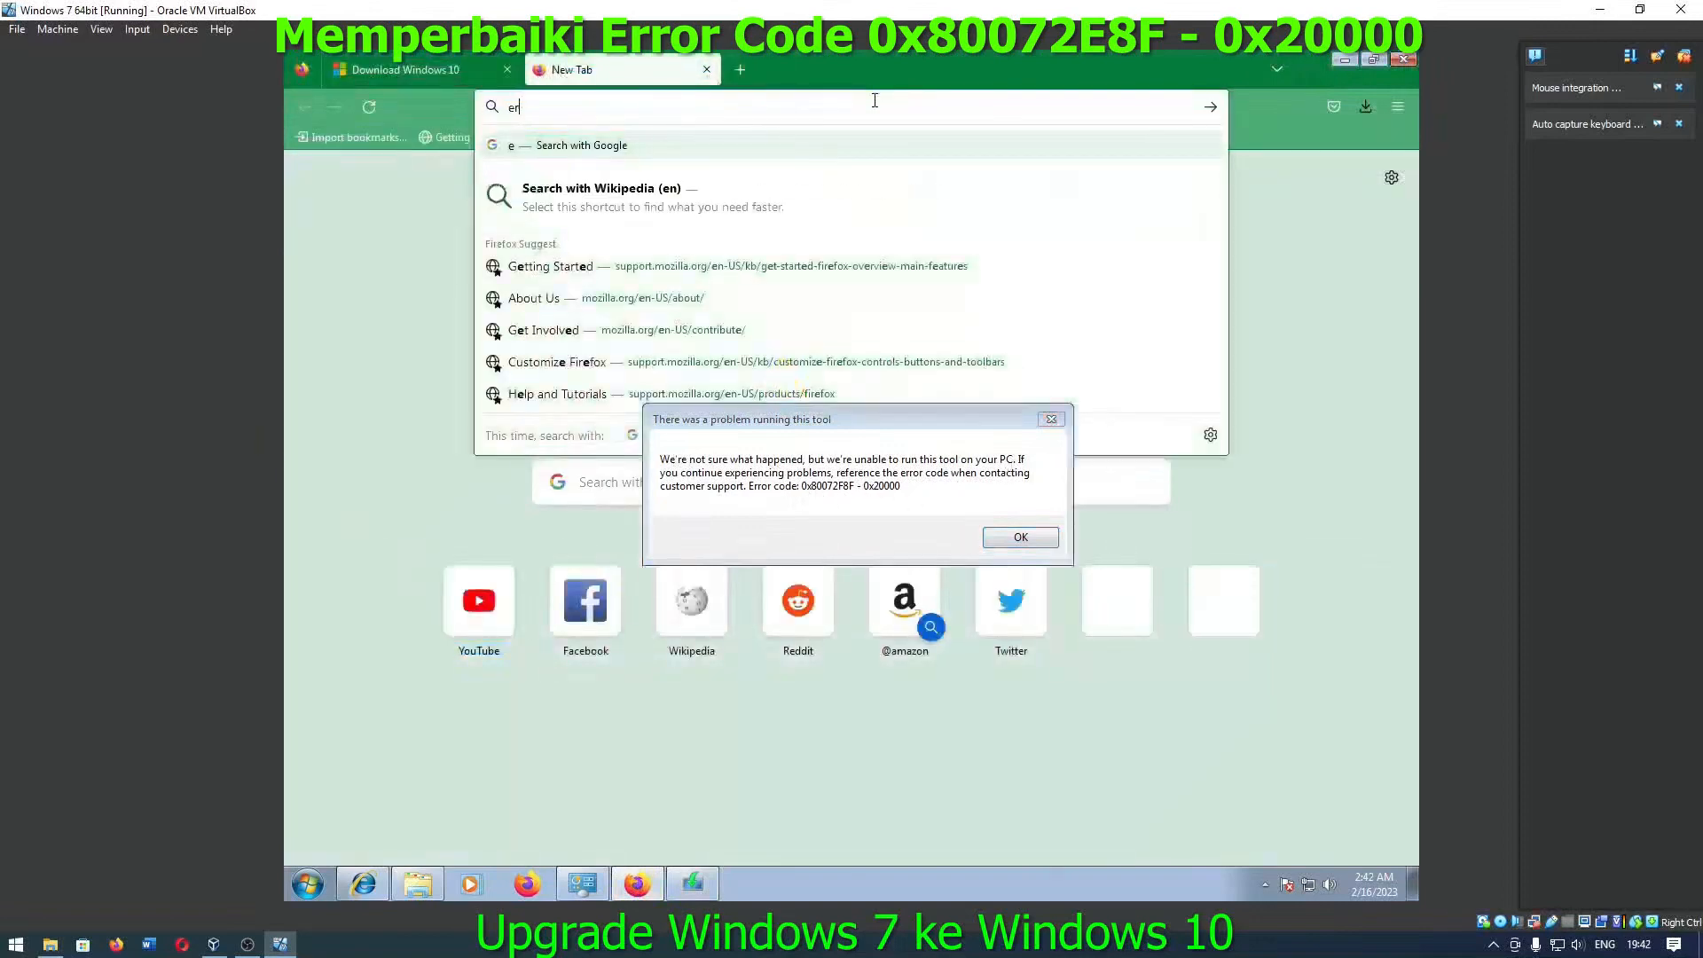
pyautogui.write('ror code')
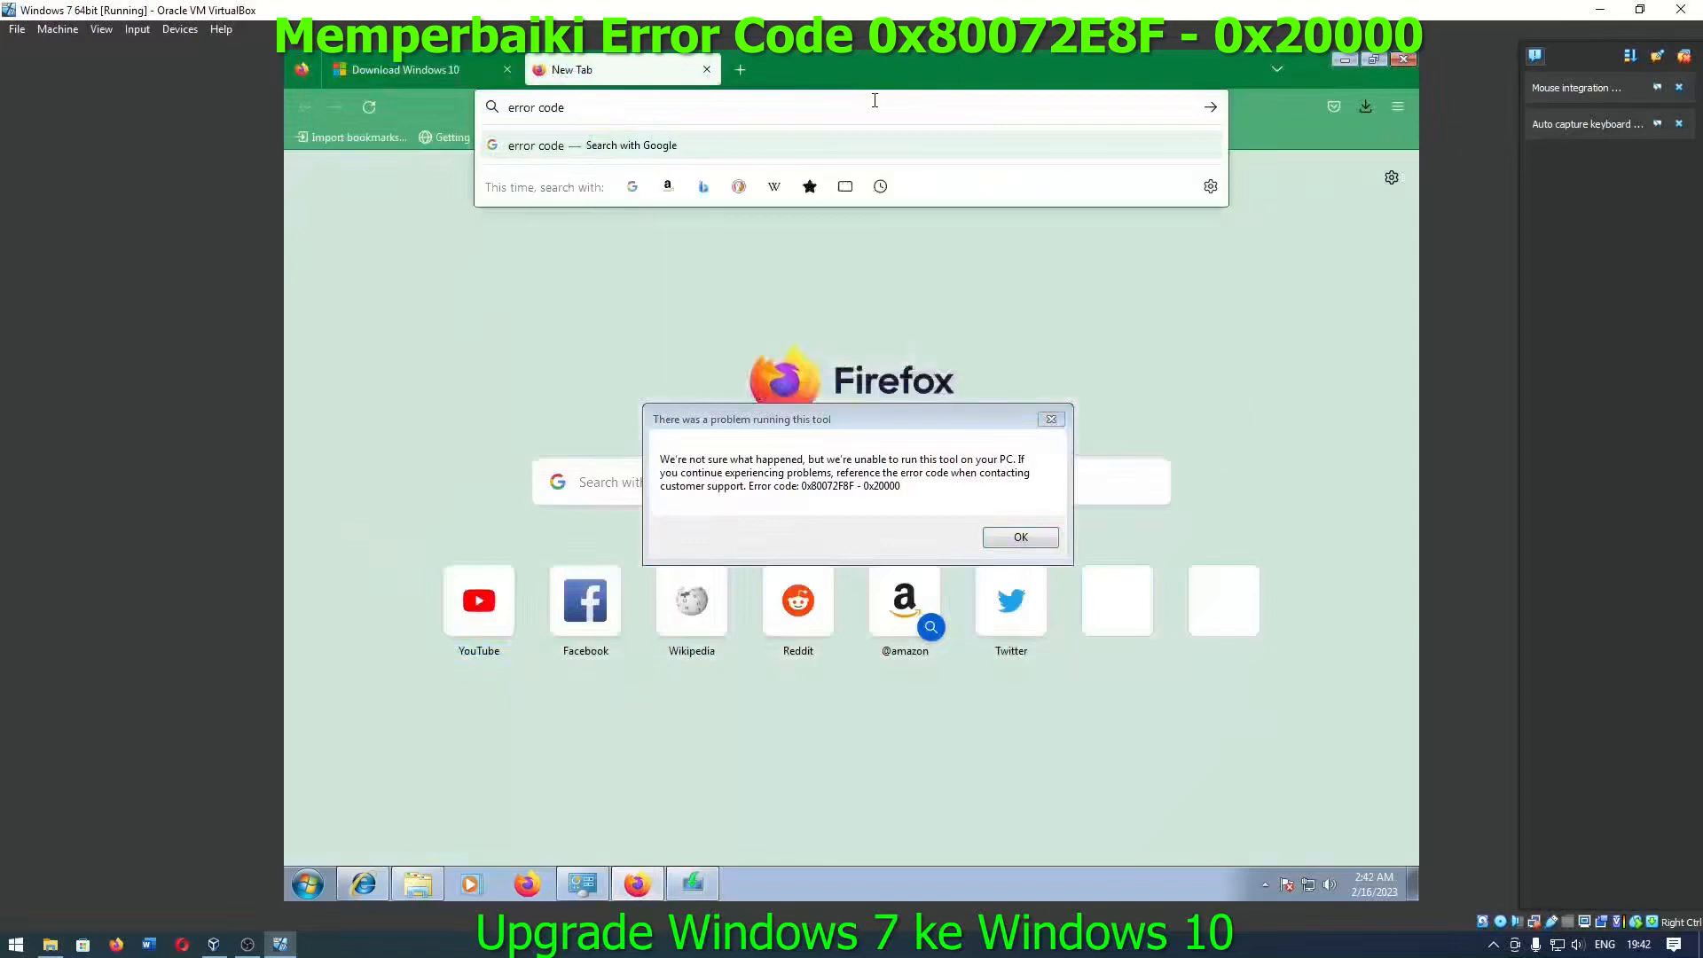
pyautogui.write(' 0x80072F8F')
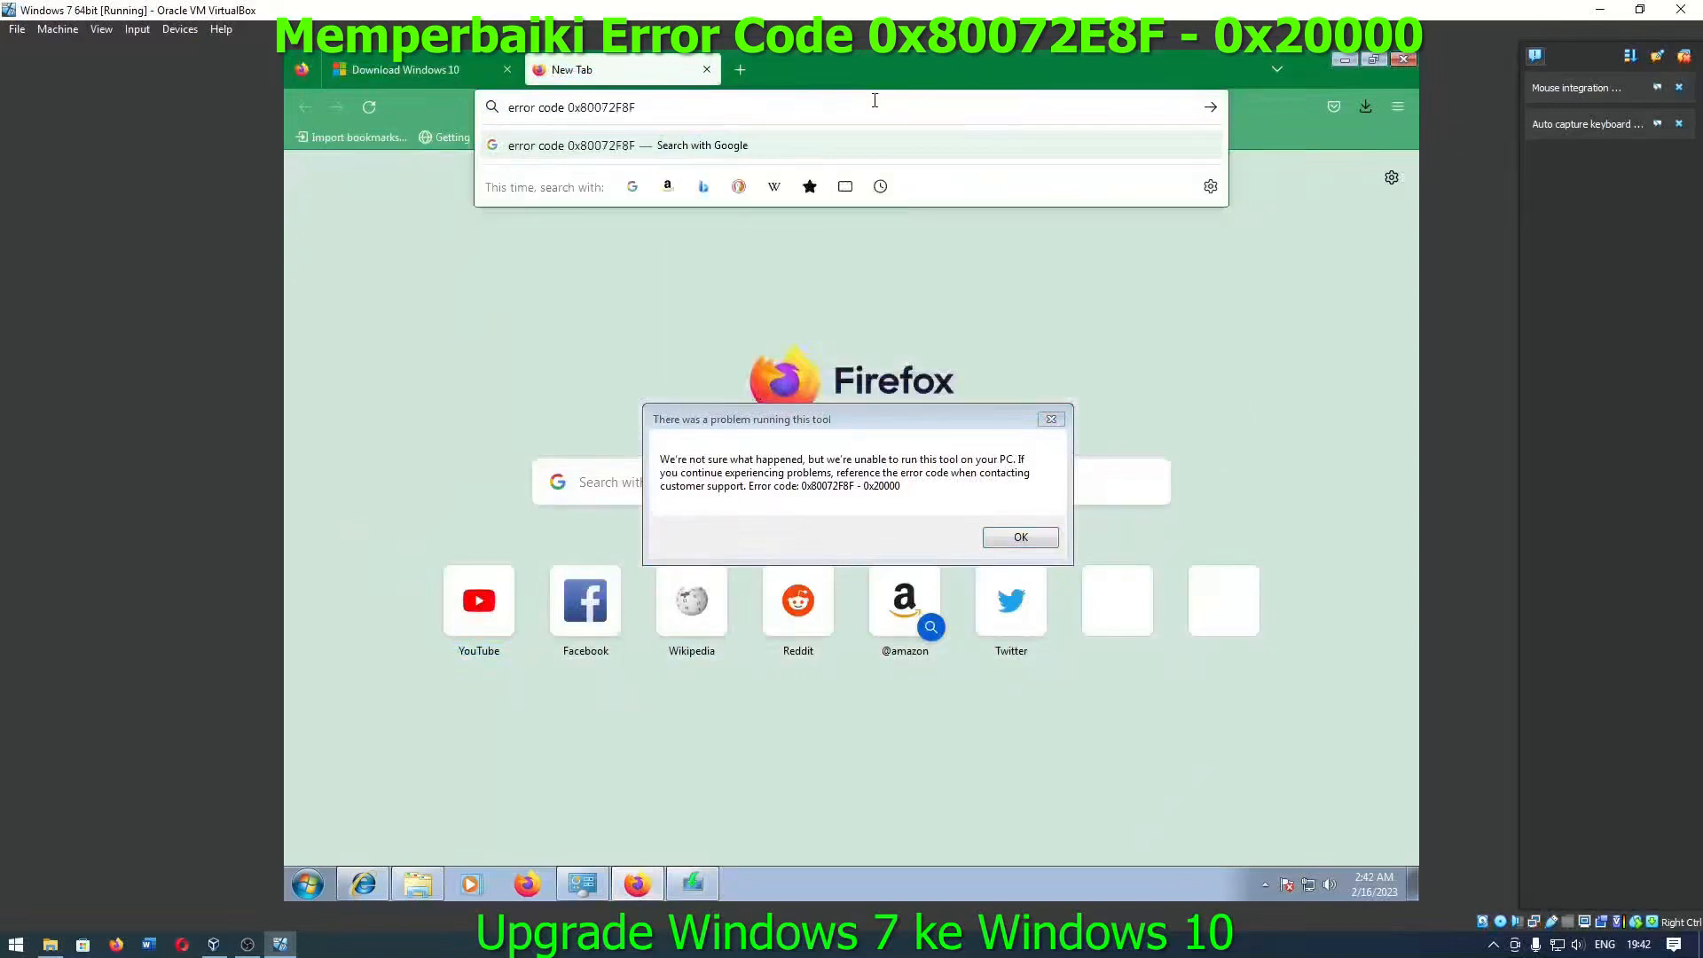
pyautogui.write(' 0x20000')
pyautogui.press('Return')
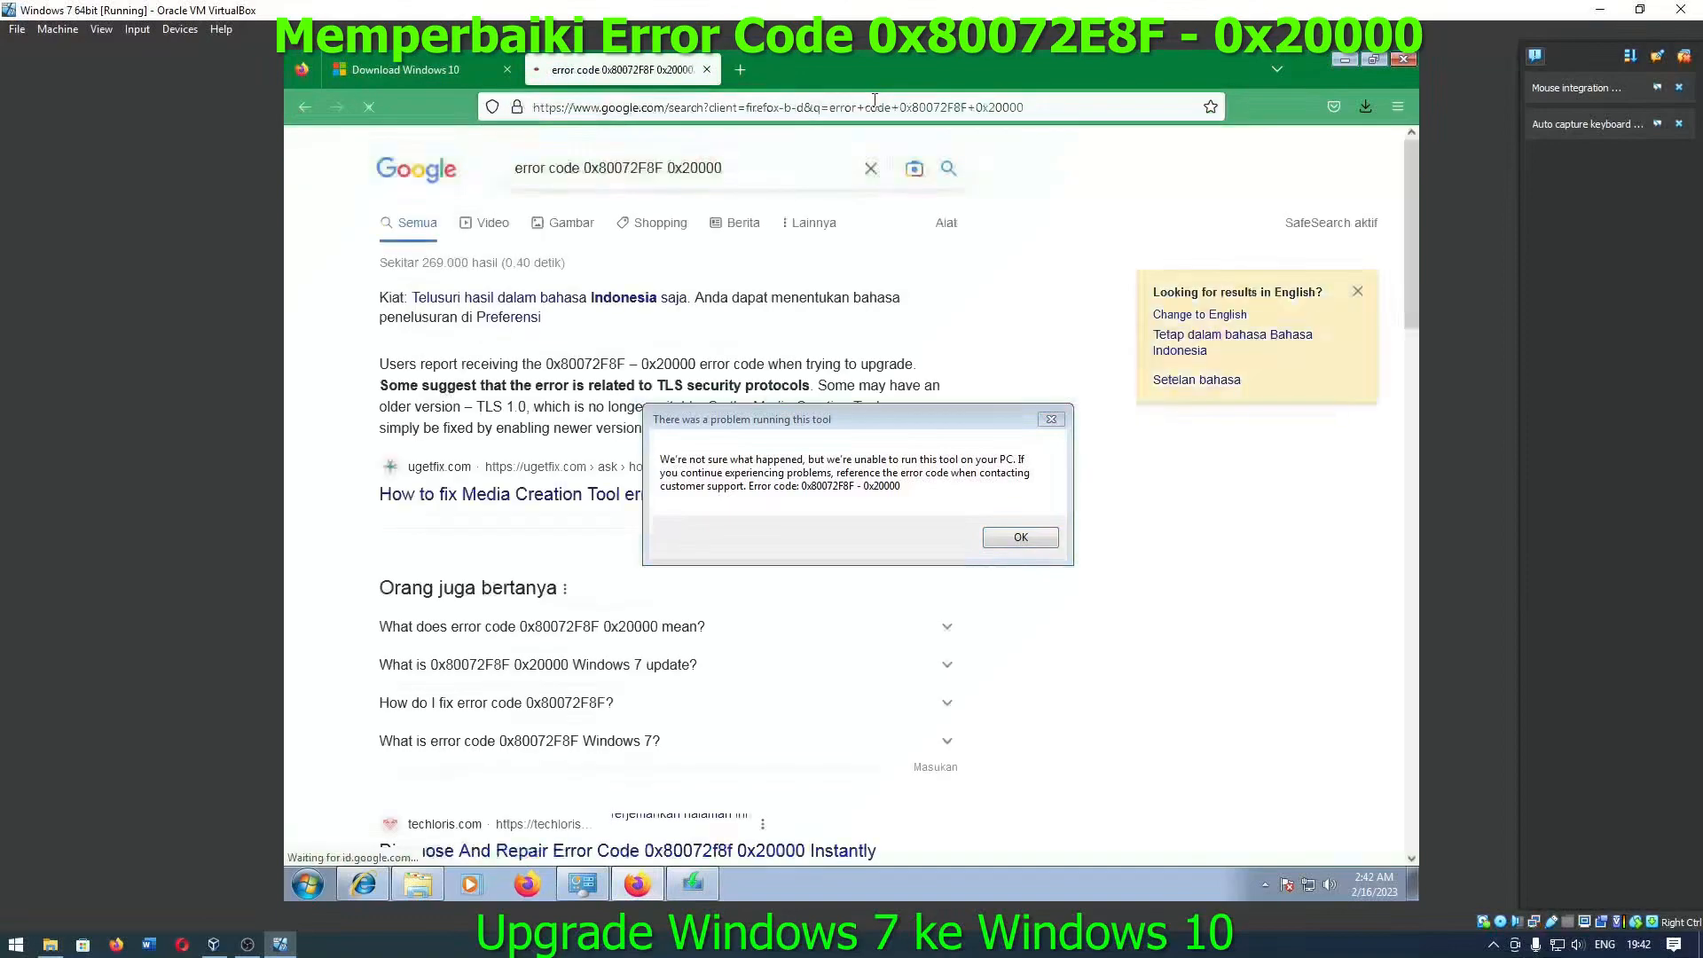
# Step: Open the Microsoft Community thread "Media Creation Tool - error code 0X80072F8F - 0X20000" from the search results
pyautogui.scroll(-5, 792, 292)
pyautogui.scroll(-10, 792, 292)
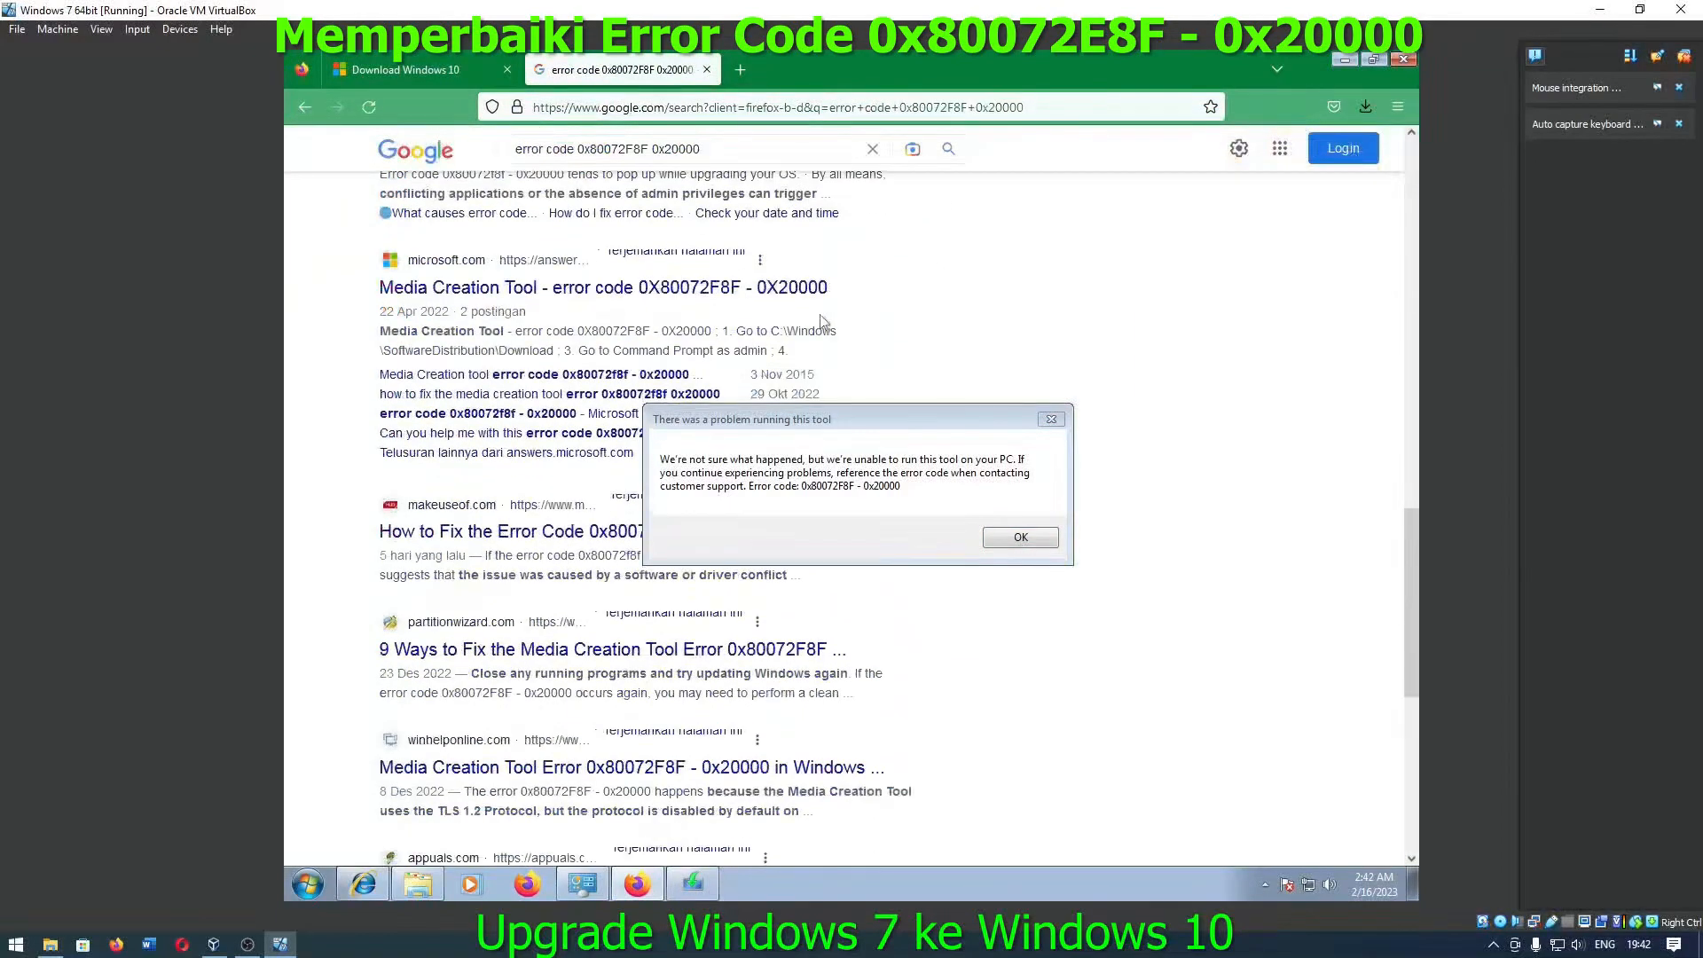
pyautogui.scroll(1, 755, 344)
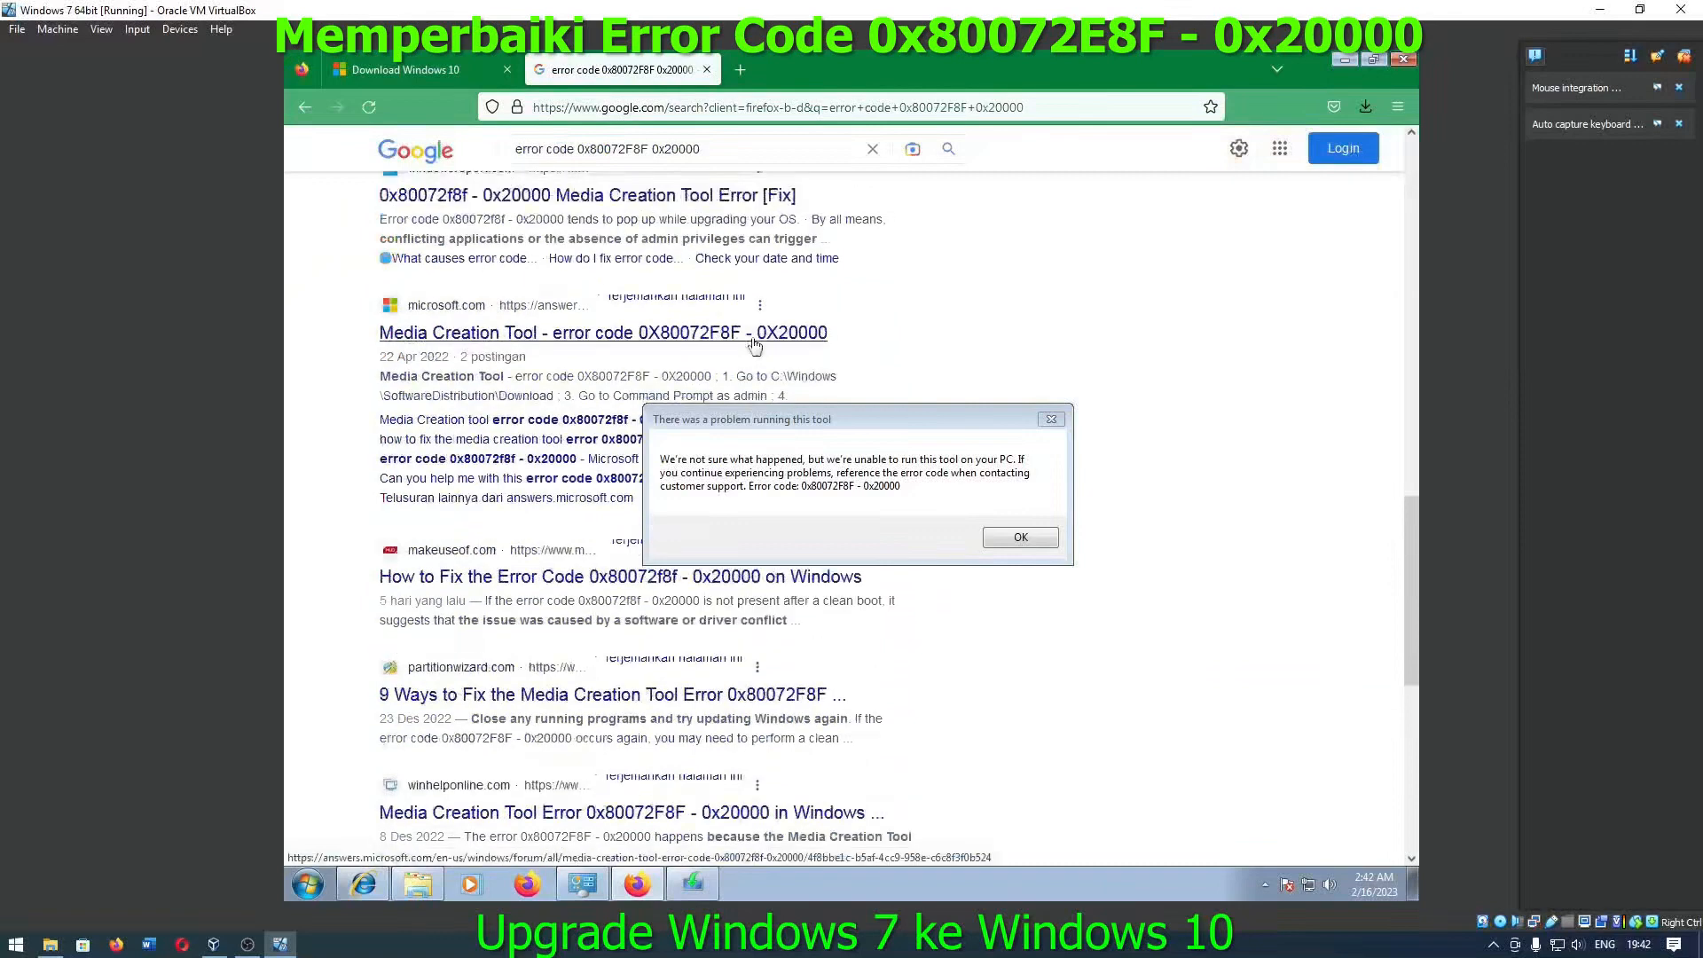
pyautogui.click(755, 344)
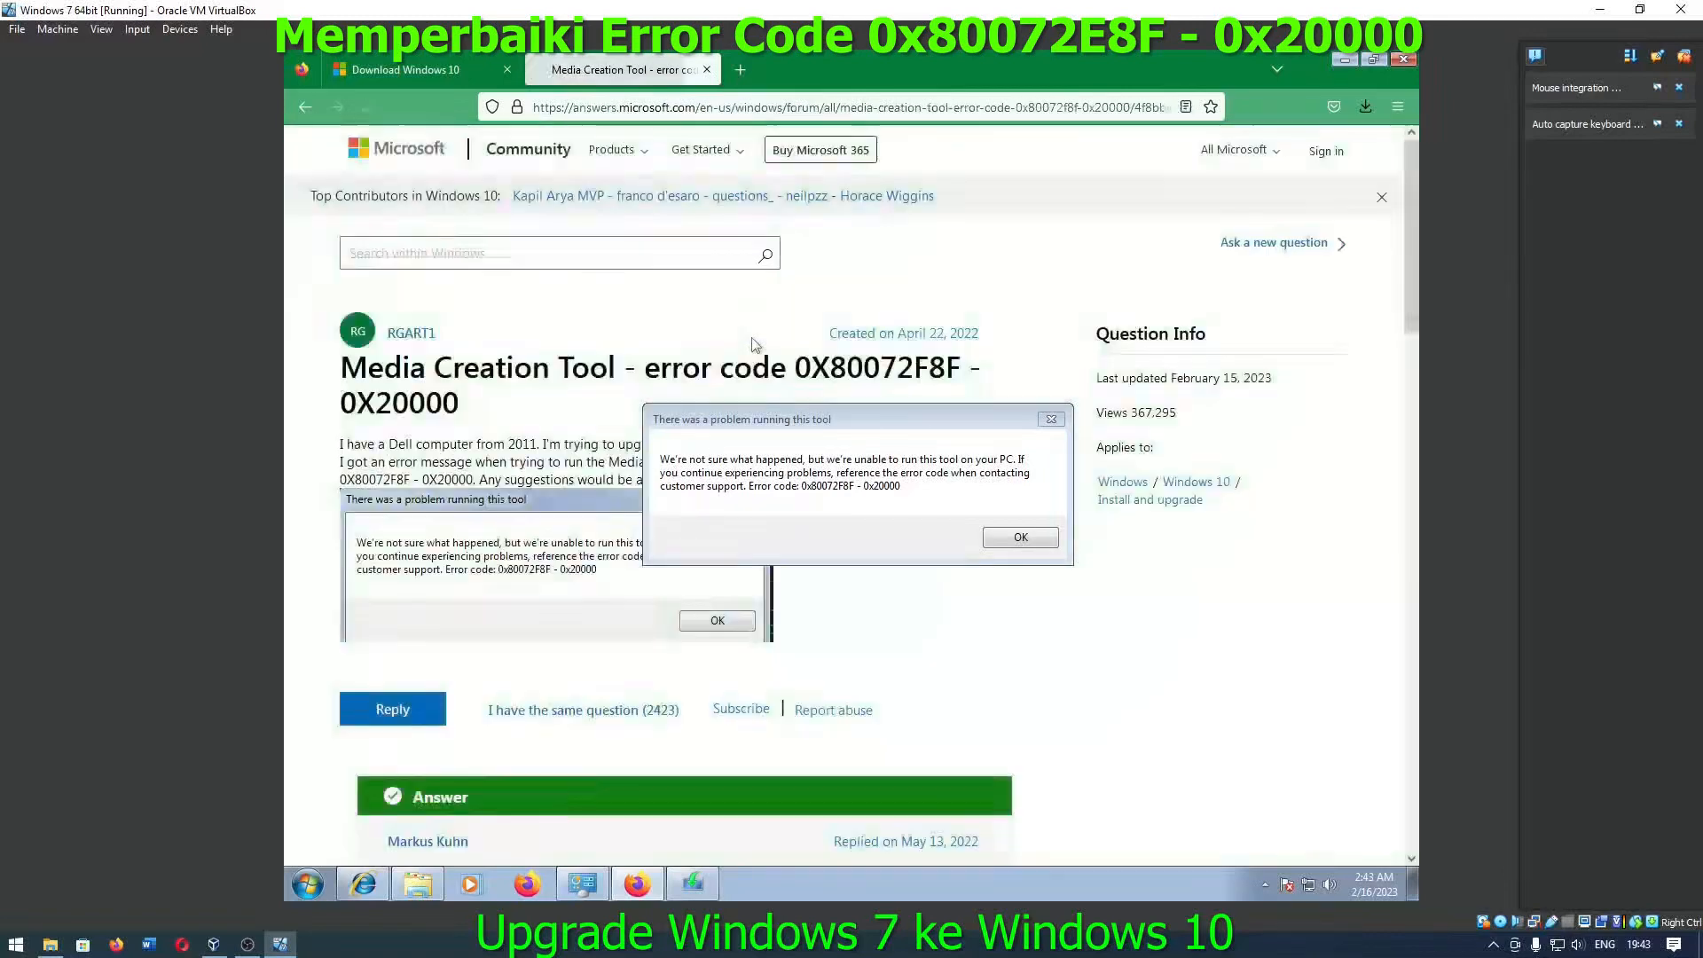
# Step: Open the Microsoft support article on enabling TLS 1.1 and TLS 1.2 linked in the first answer and find its Easy fix section
pyautogui.scroll(-5, 754, 342)
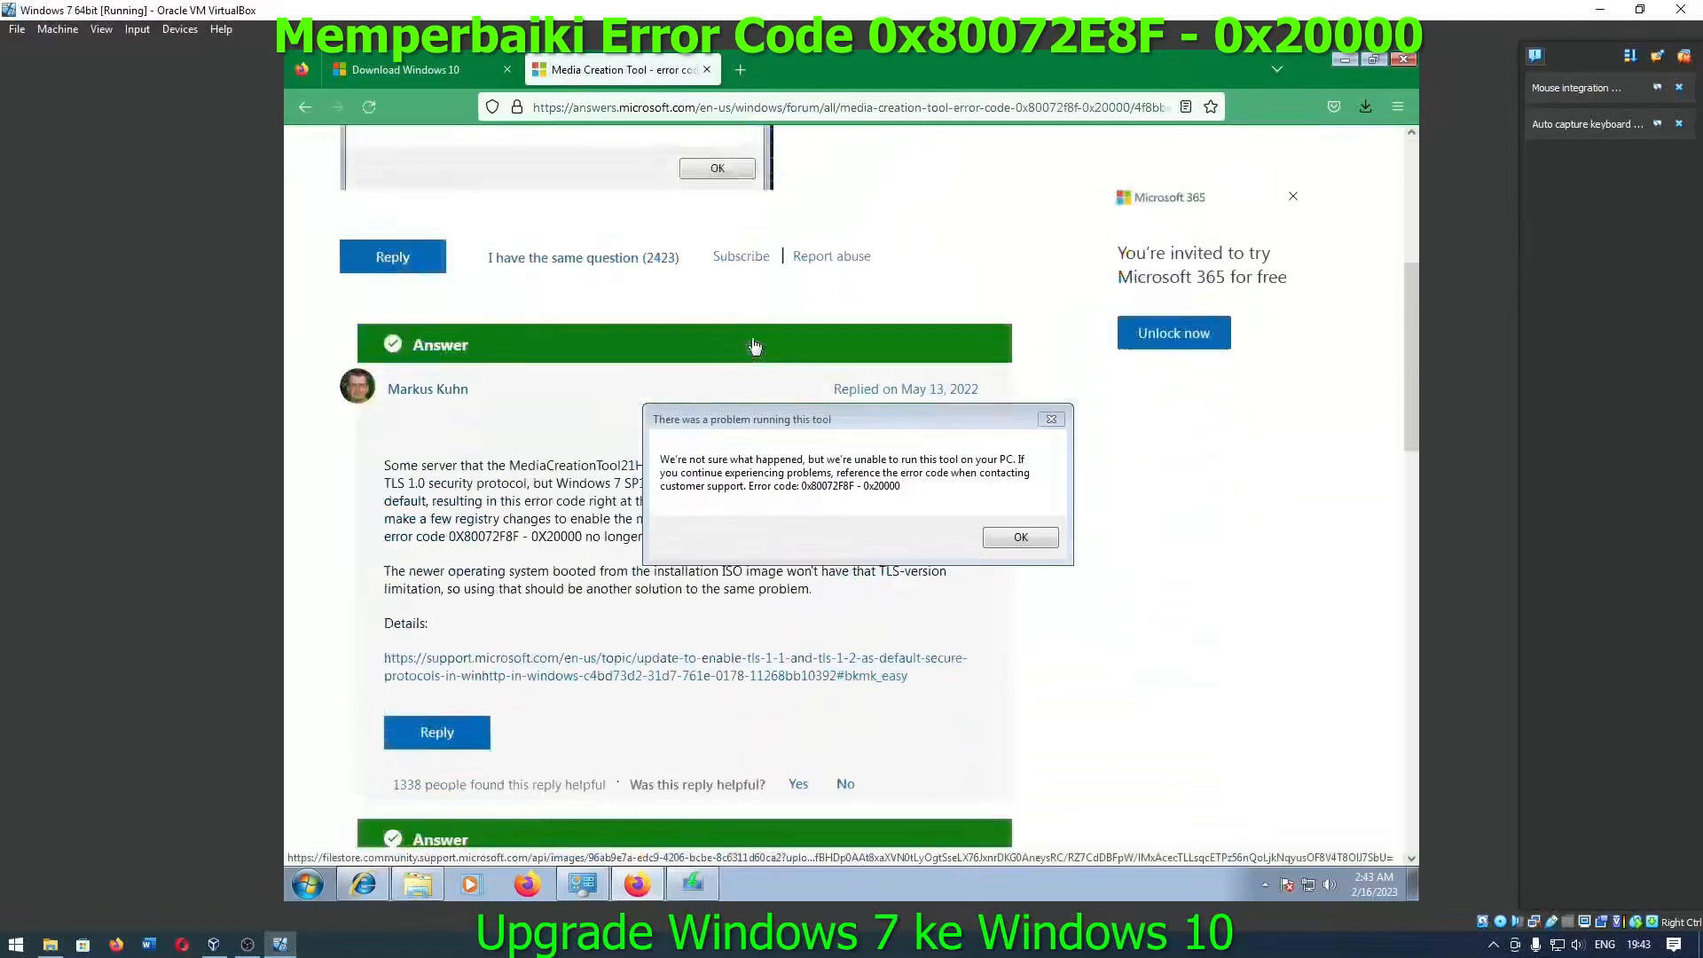
pyautogui.scroll(-5, 754, 346)
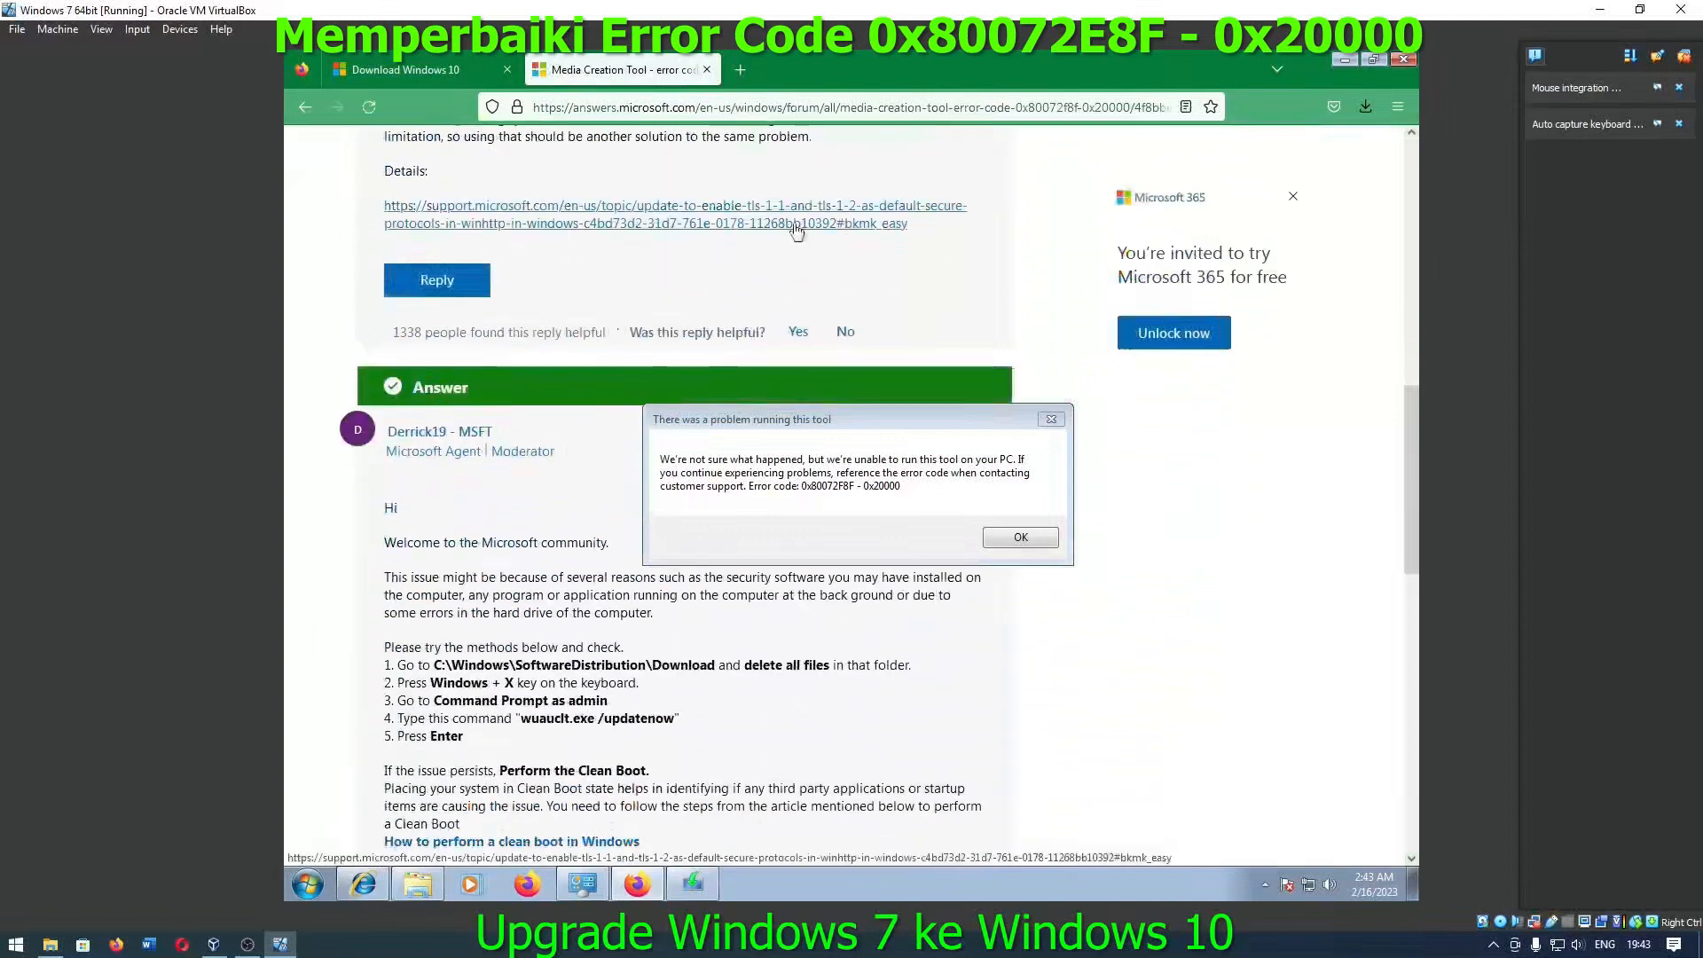
pyautogui.click(795, 225)
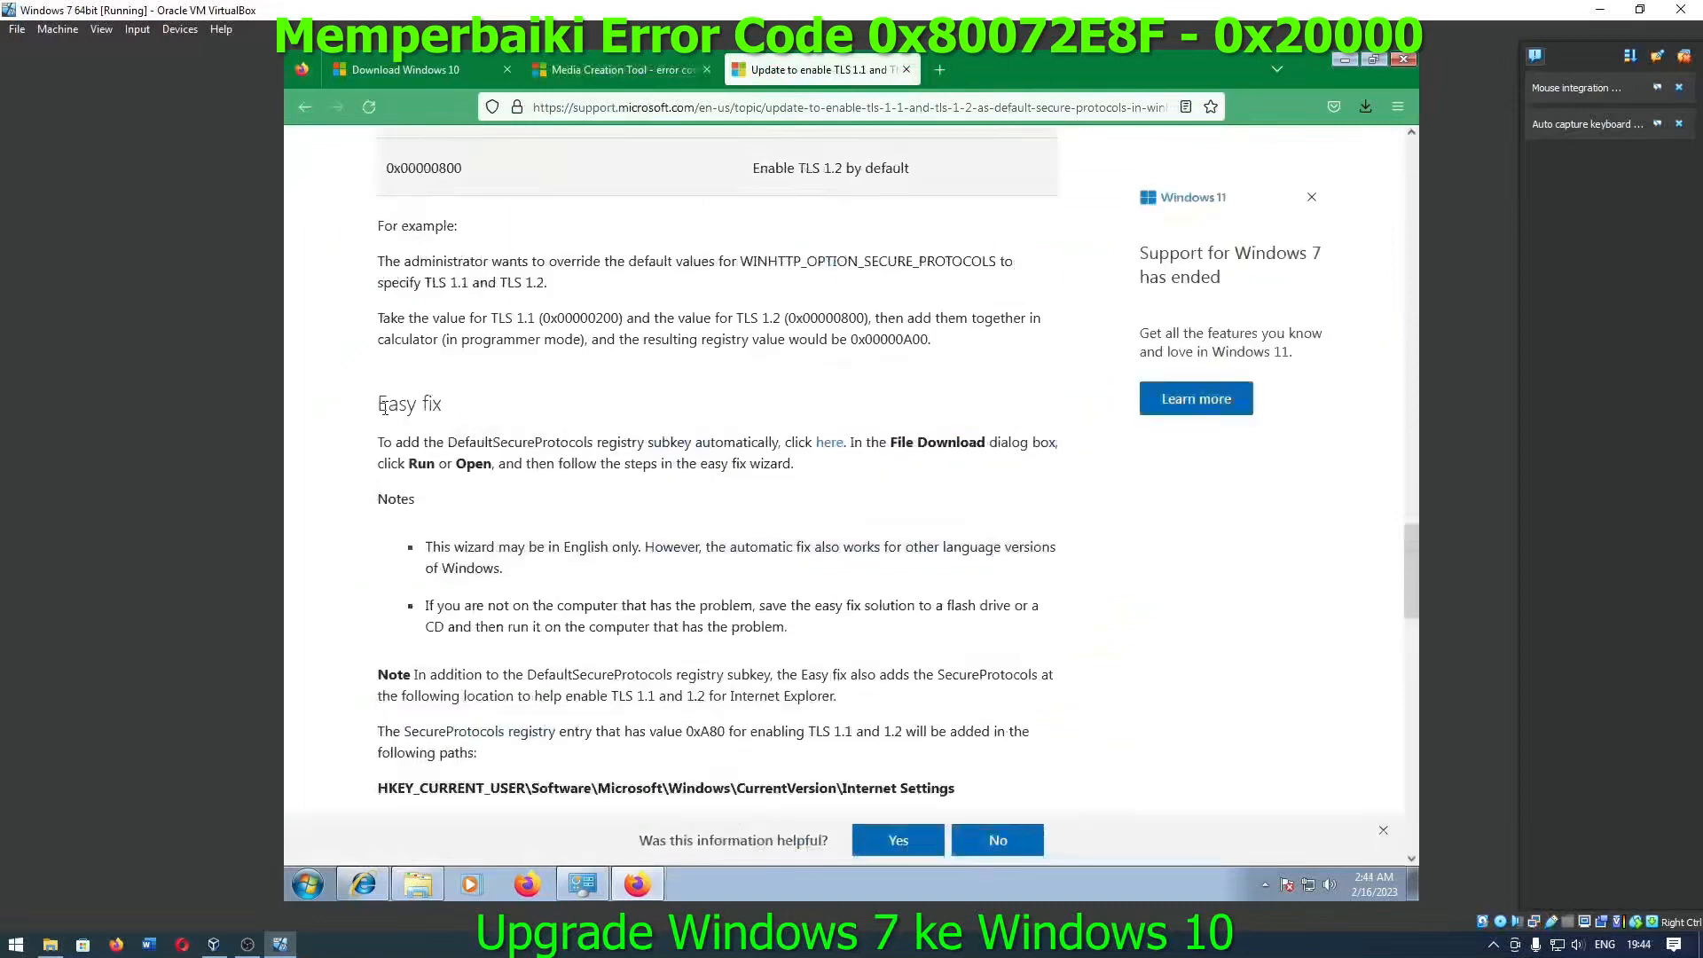
pyautogui.moveTo(383, 407); pyautogui.dragTo(476, 414)
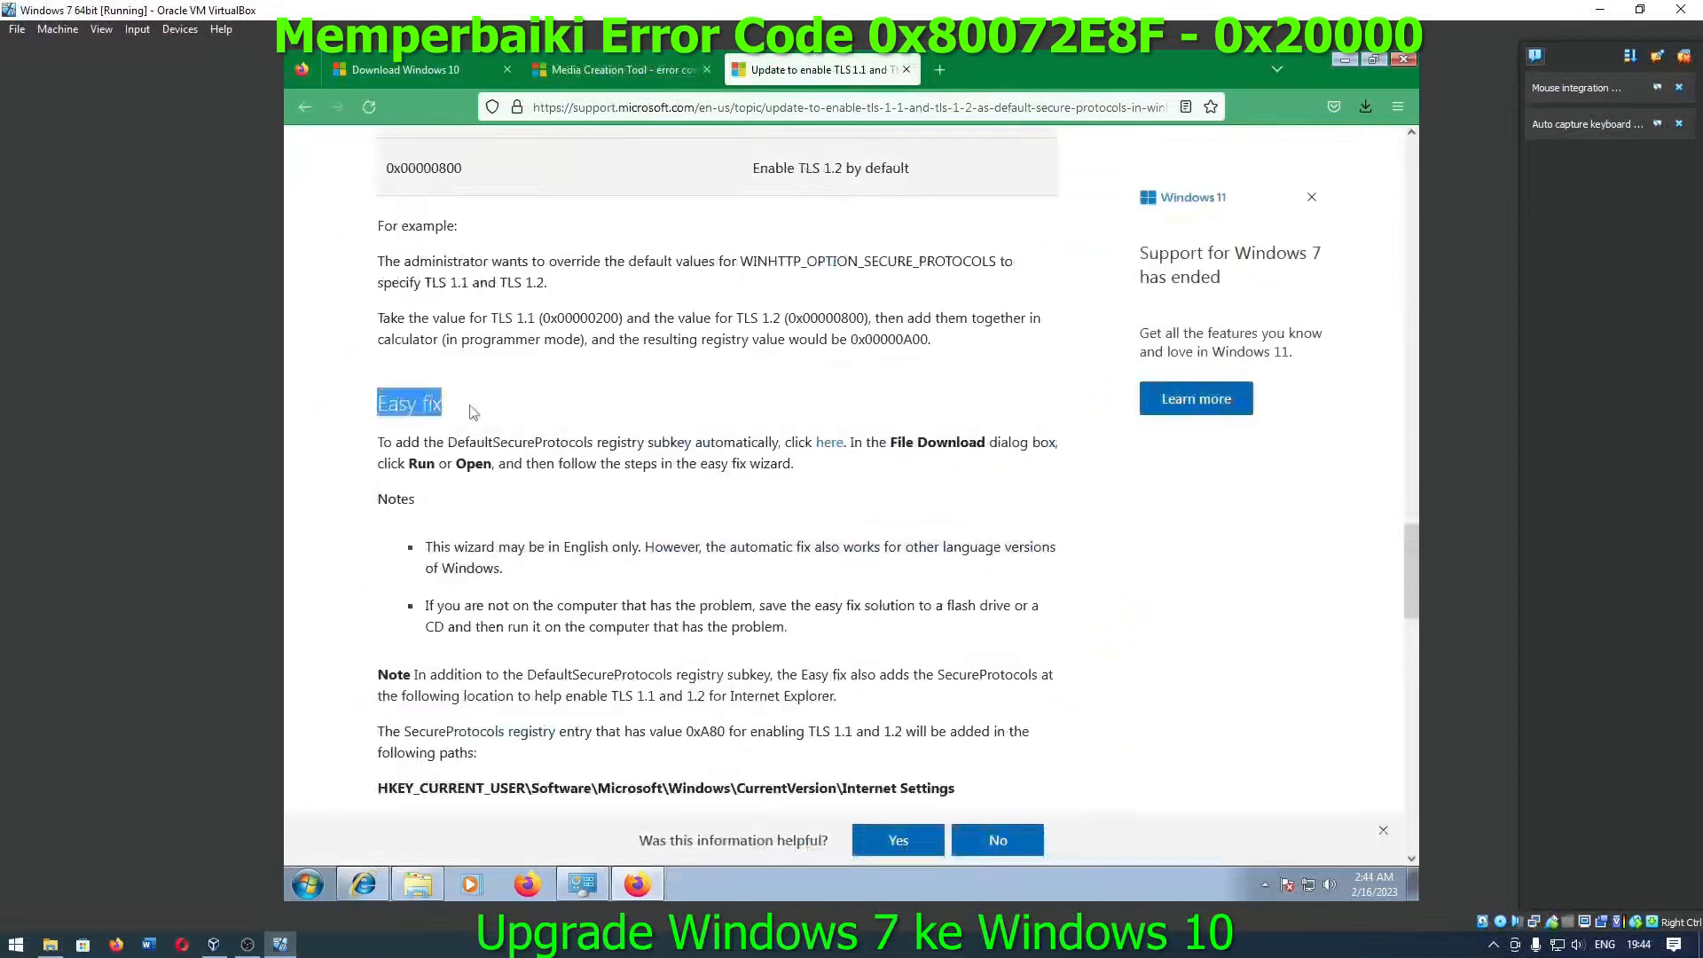
pyautogui.click(663, 437)
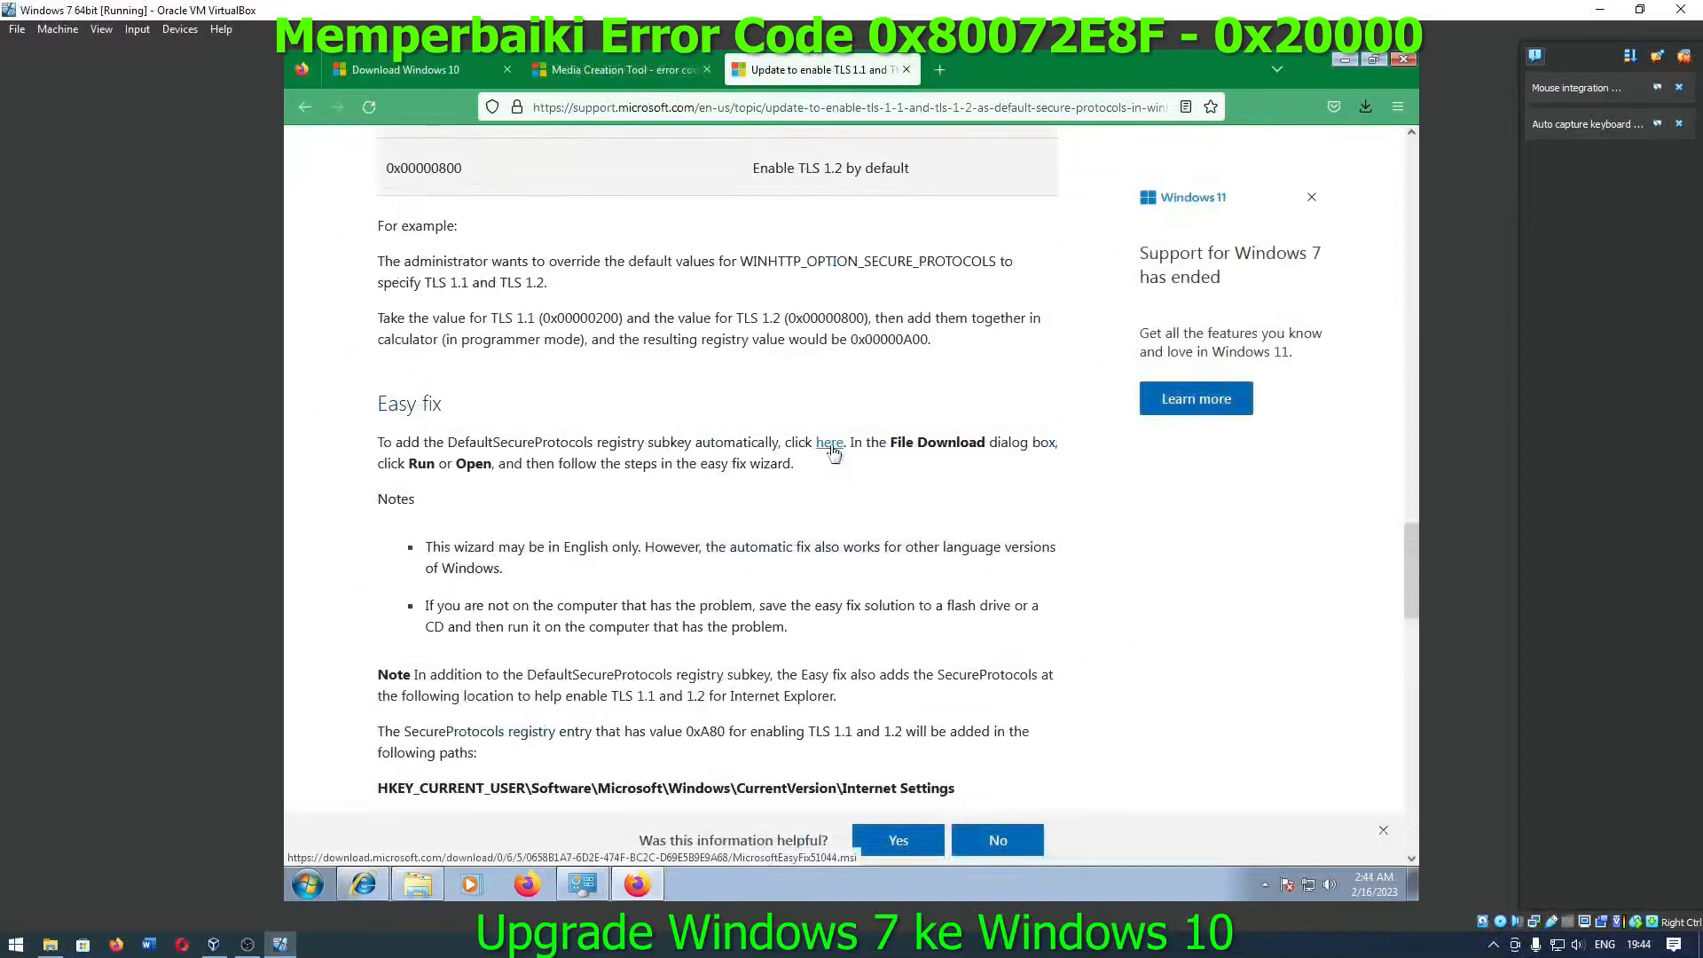
# Step: Save the MicrosoftEasyFix51044 installer from the Easy fix section to Downloads and bring up the Downloads folder
pyautogui.click(830, 444)
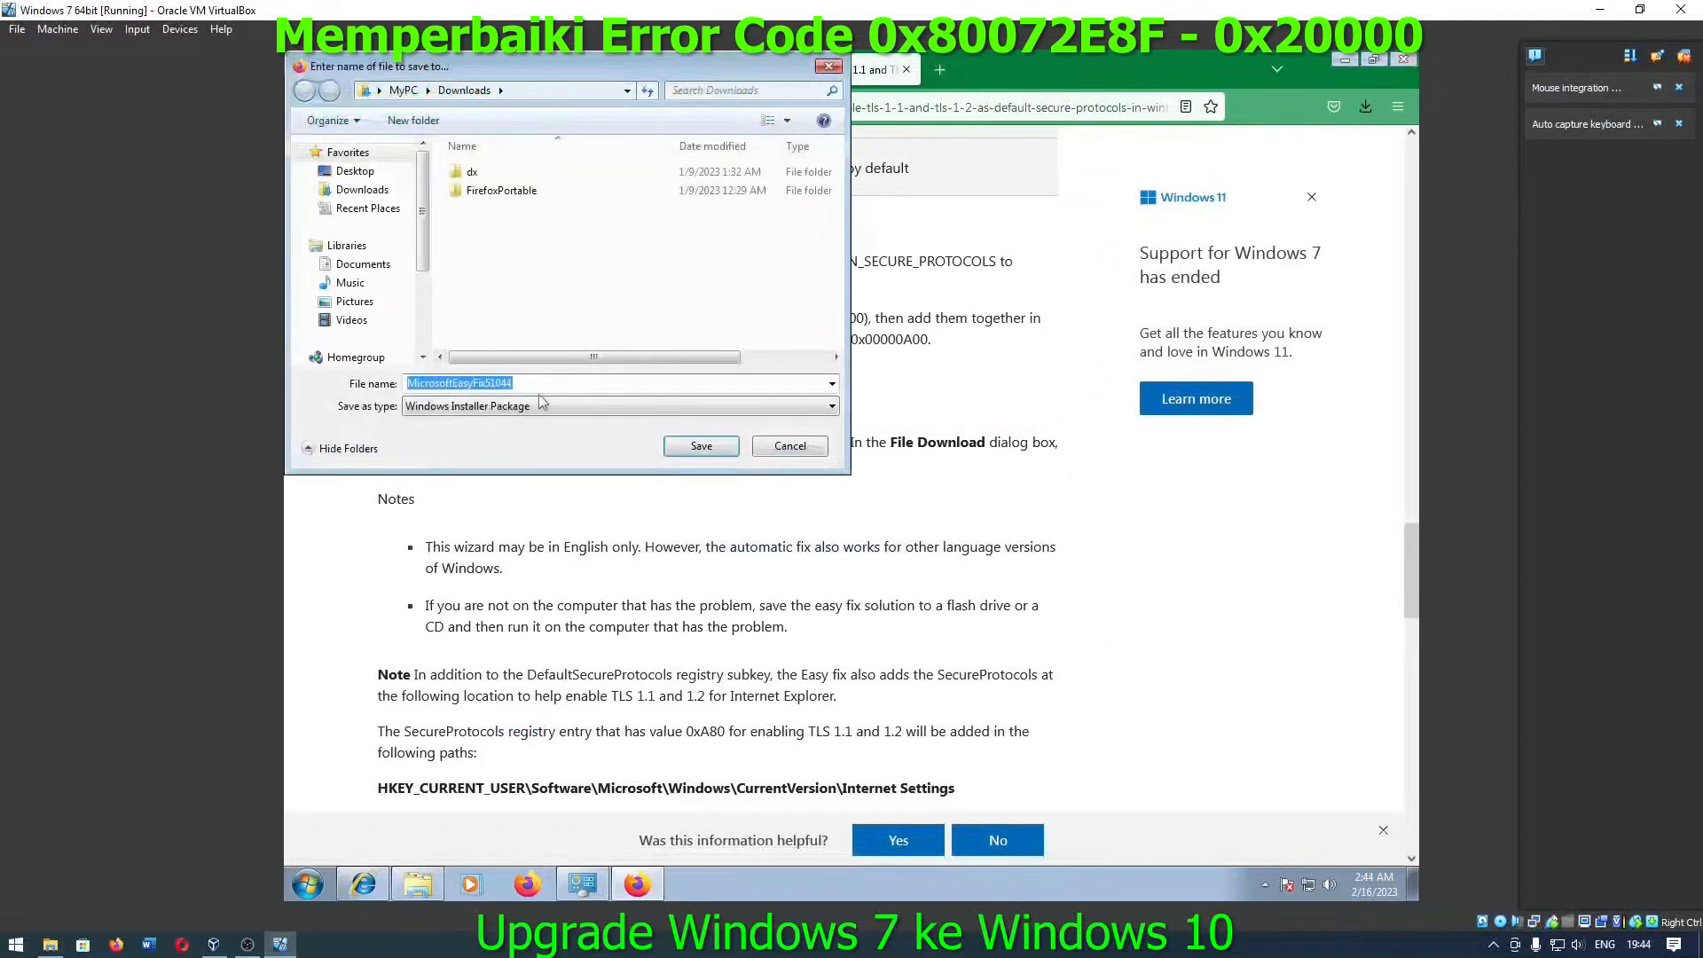
pyautogui.click(699, 446)
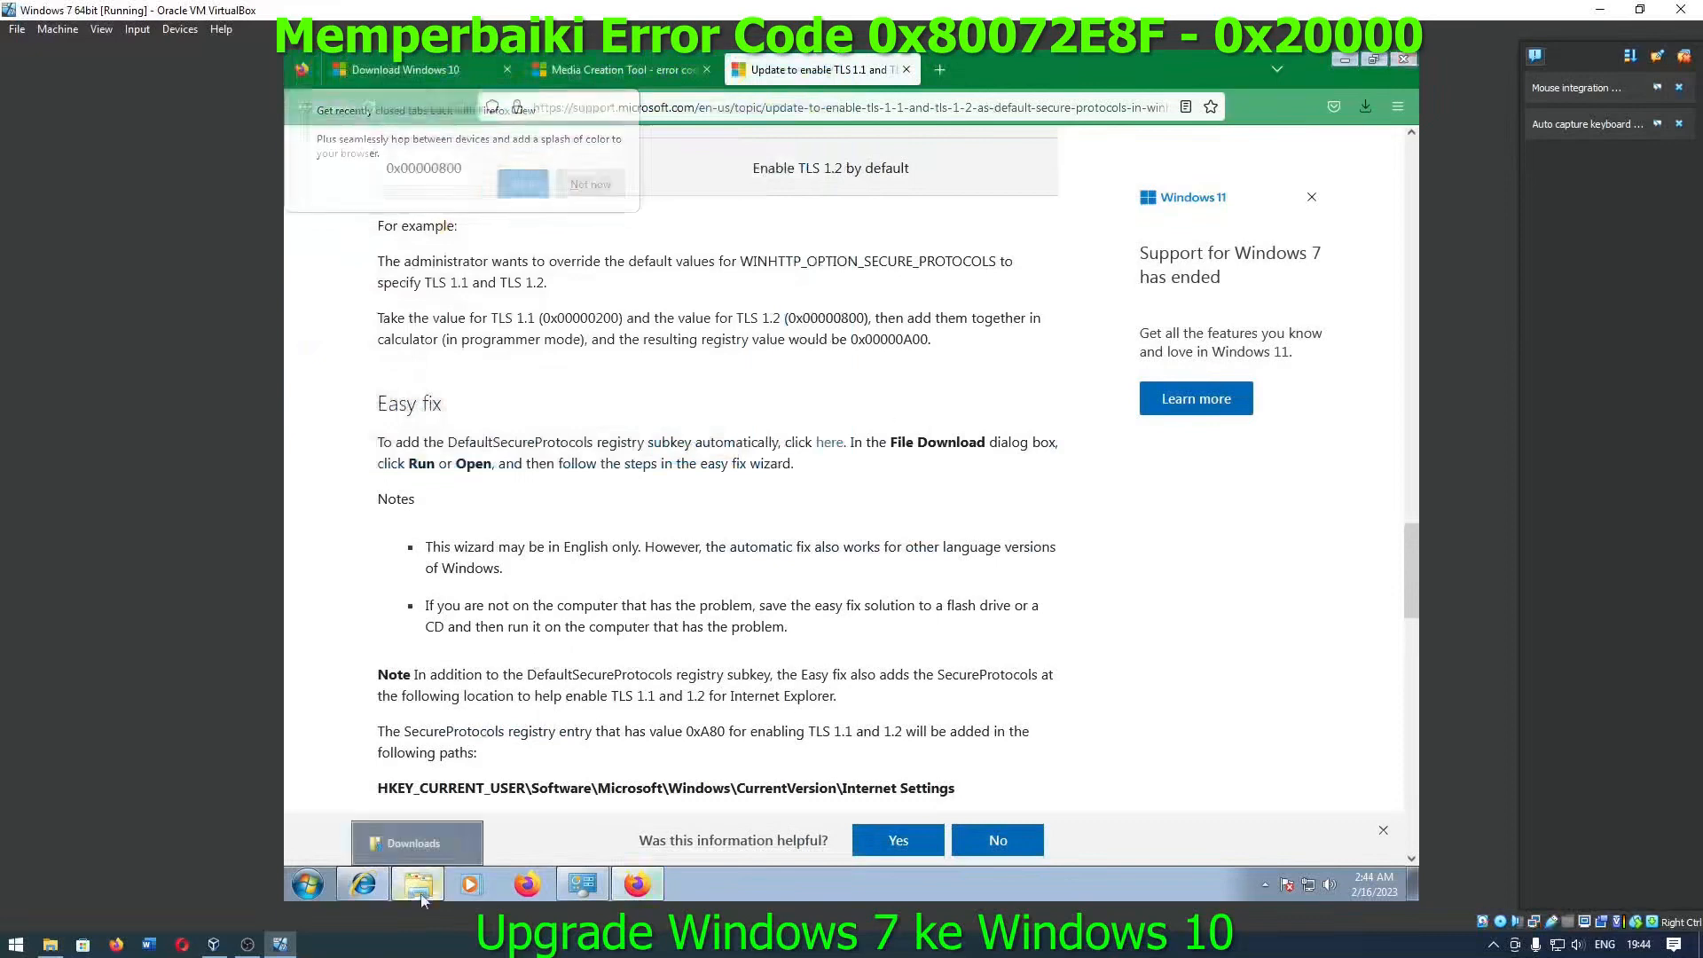
pyautogui.click(423, 899)
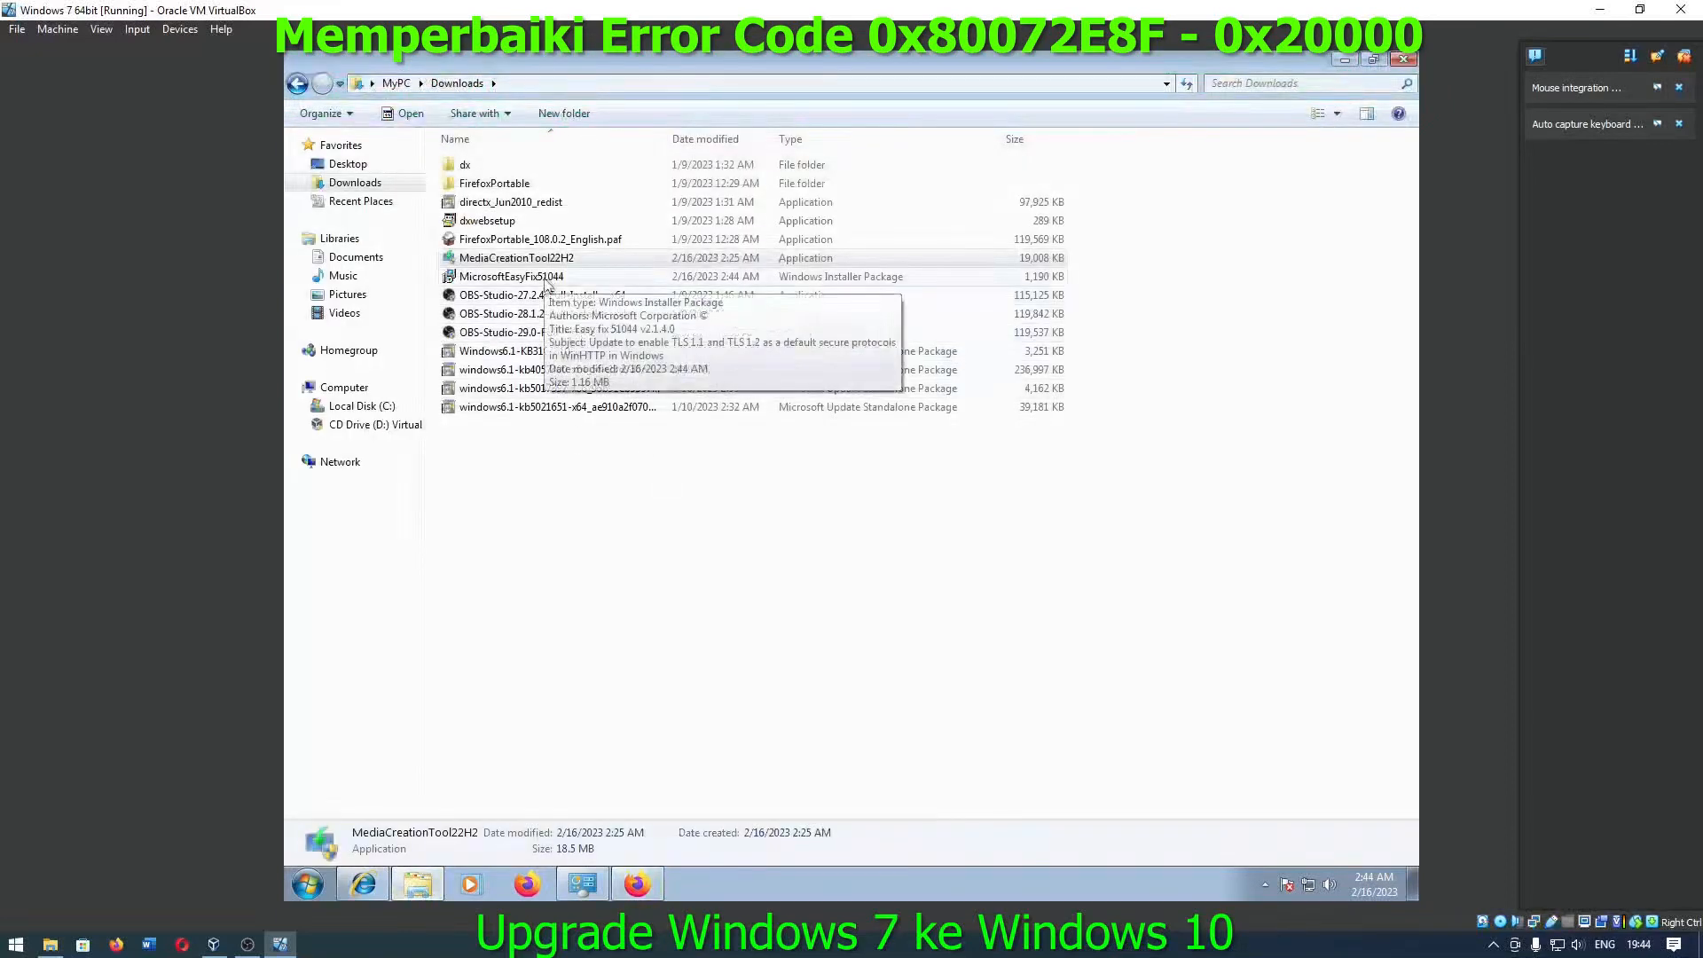
# Step: Run MicrosoftEasyFix51044, agree to its license terms, allow the installation and finish the Easy fix wizard
pyautogui.click(548, 282)
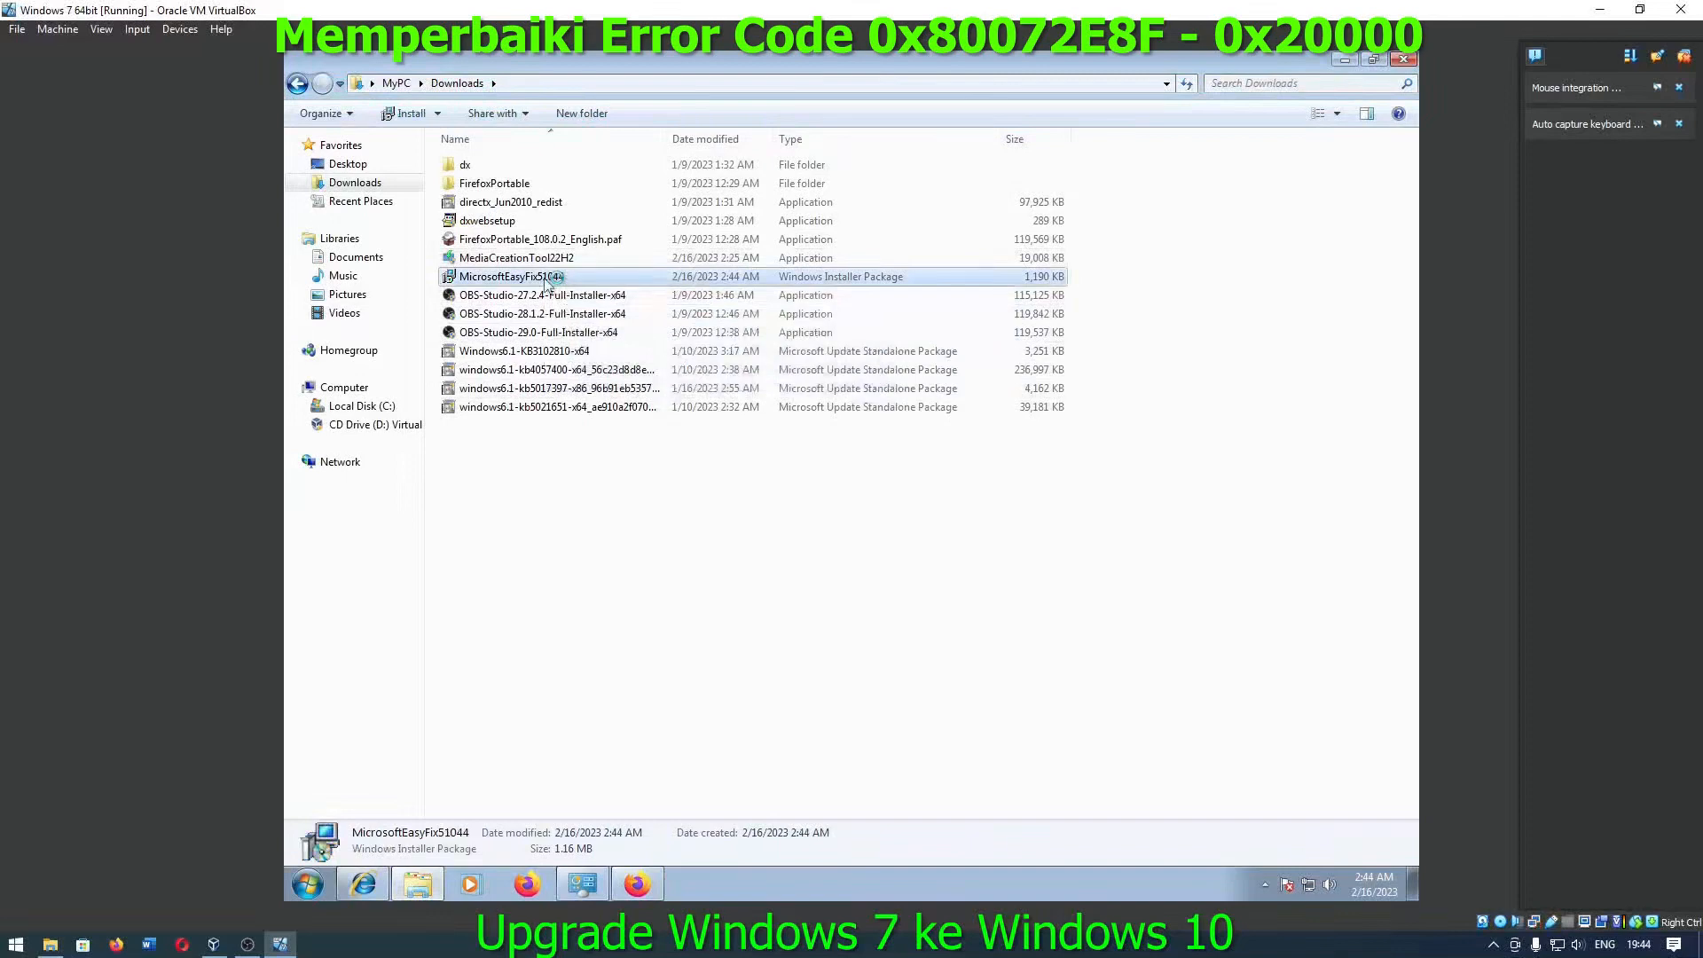
pyautogui.doubleClick(548, 282)
pyautogui.click(896, 483)
pyautogui.click(672, 579)
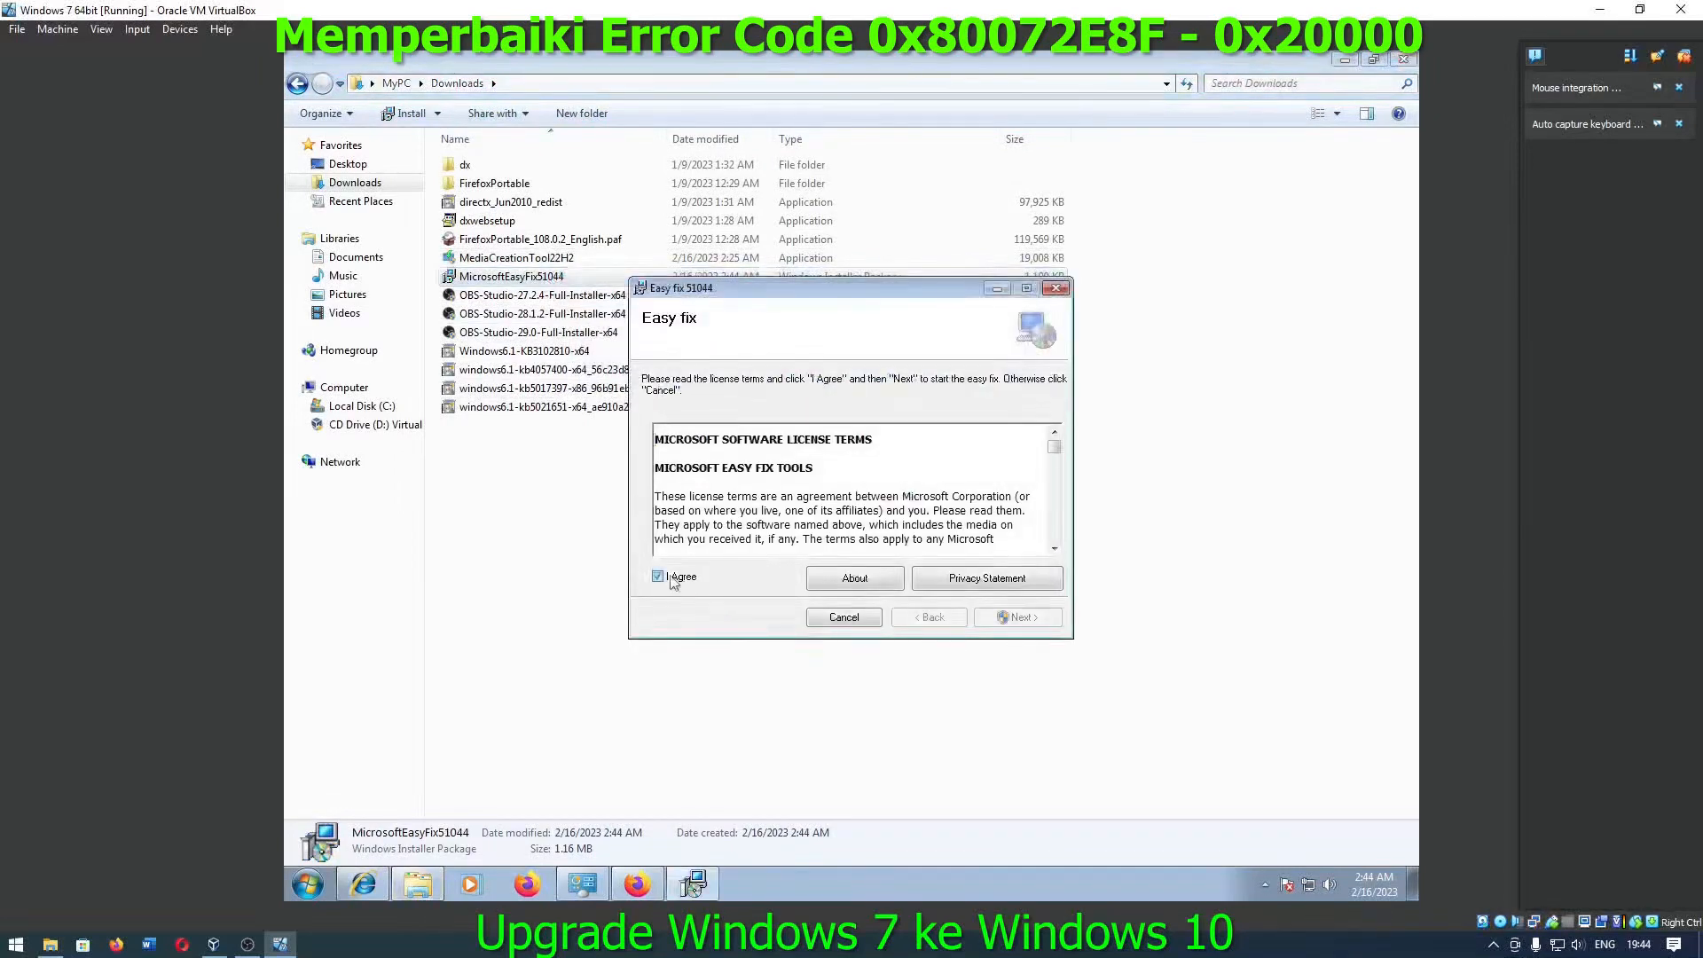
pyautogui.click(1023, 619)
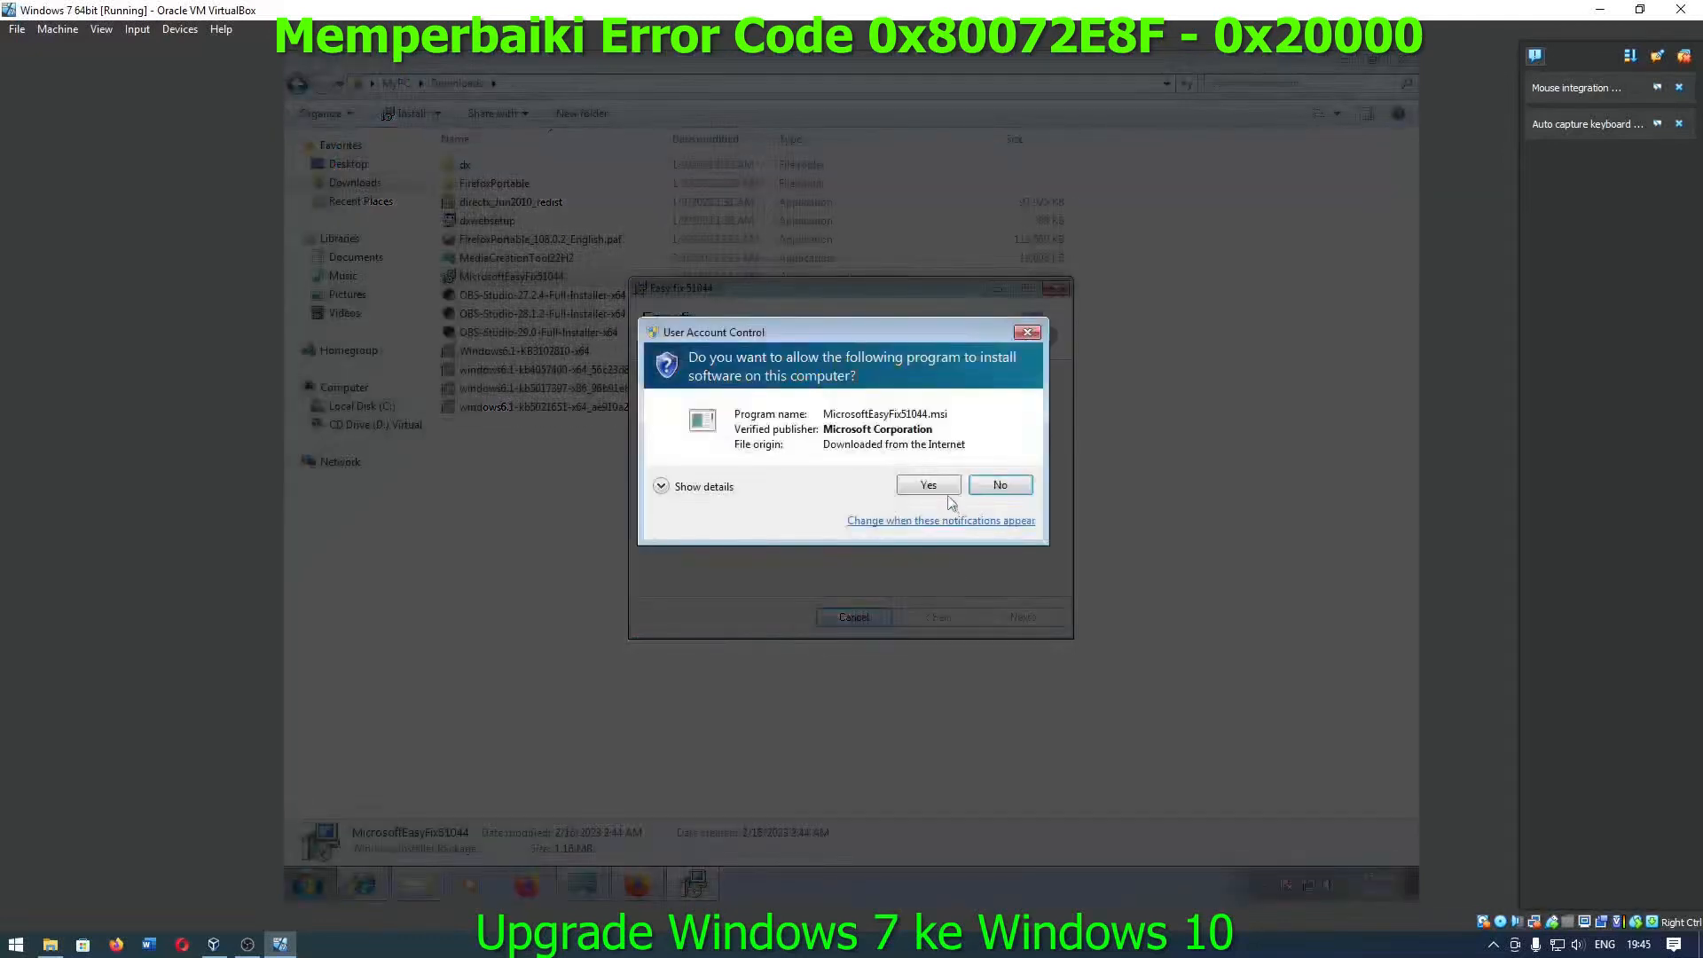
pyautogui.click(928, 486)
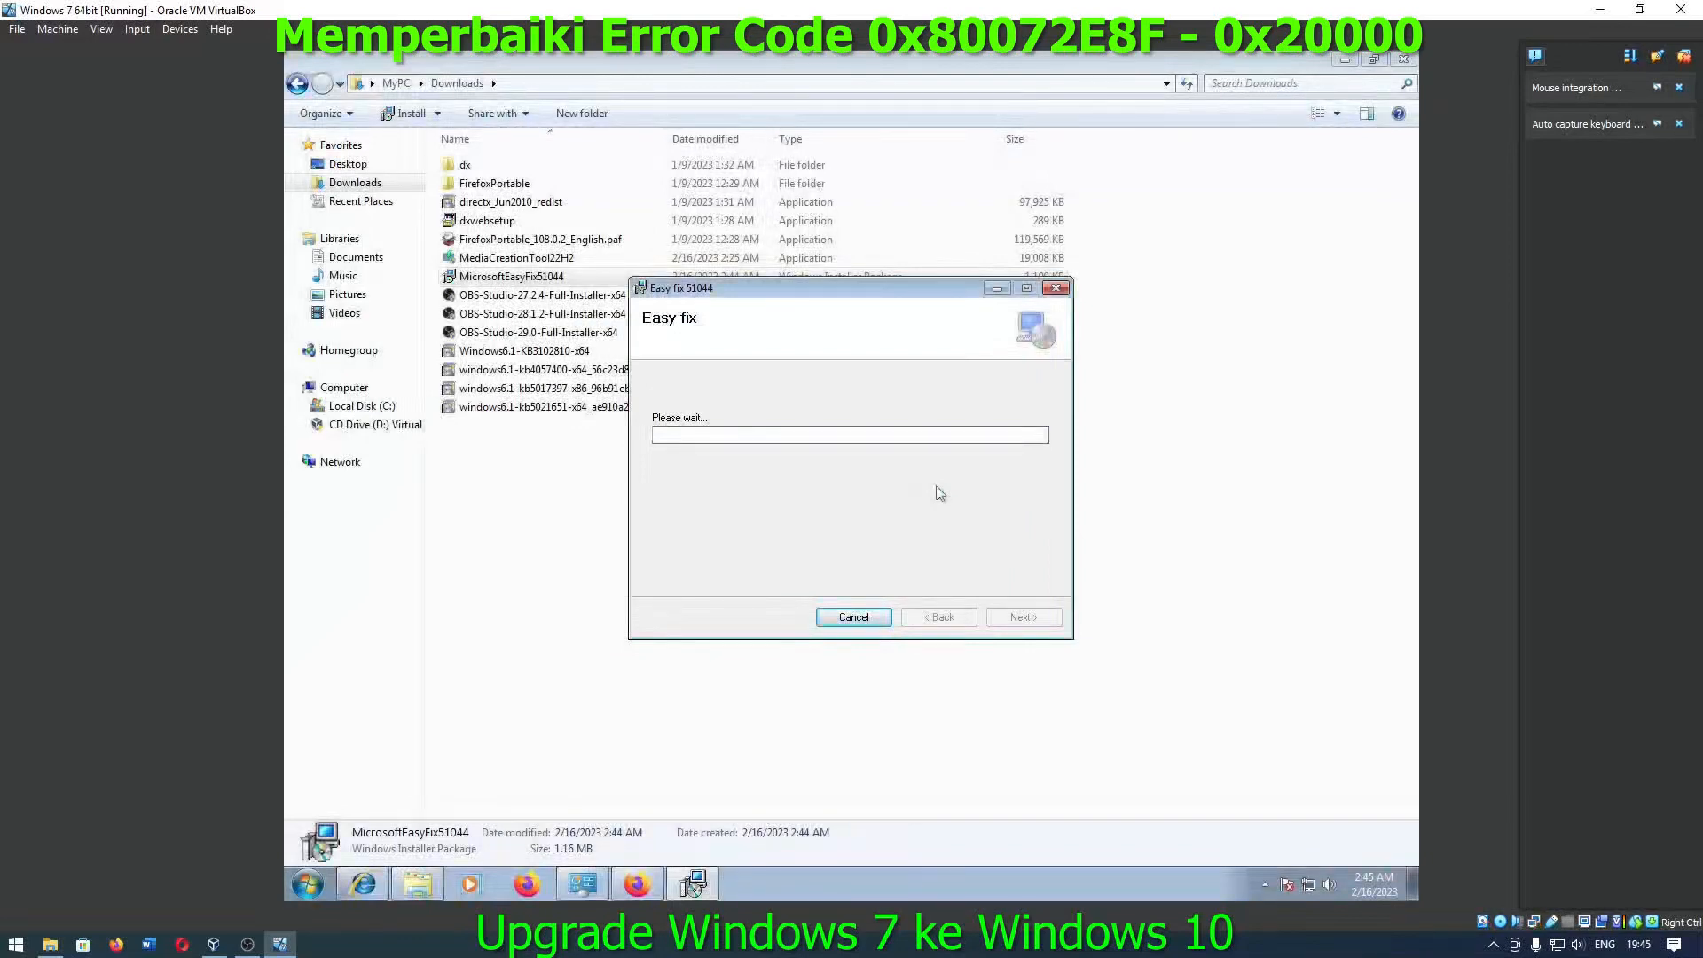
pyautogui.click(1033, 622)
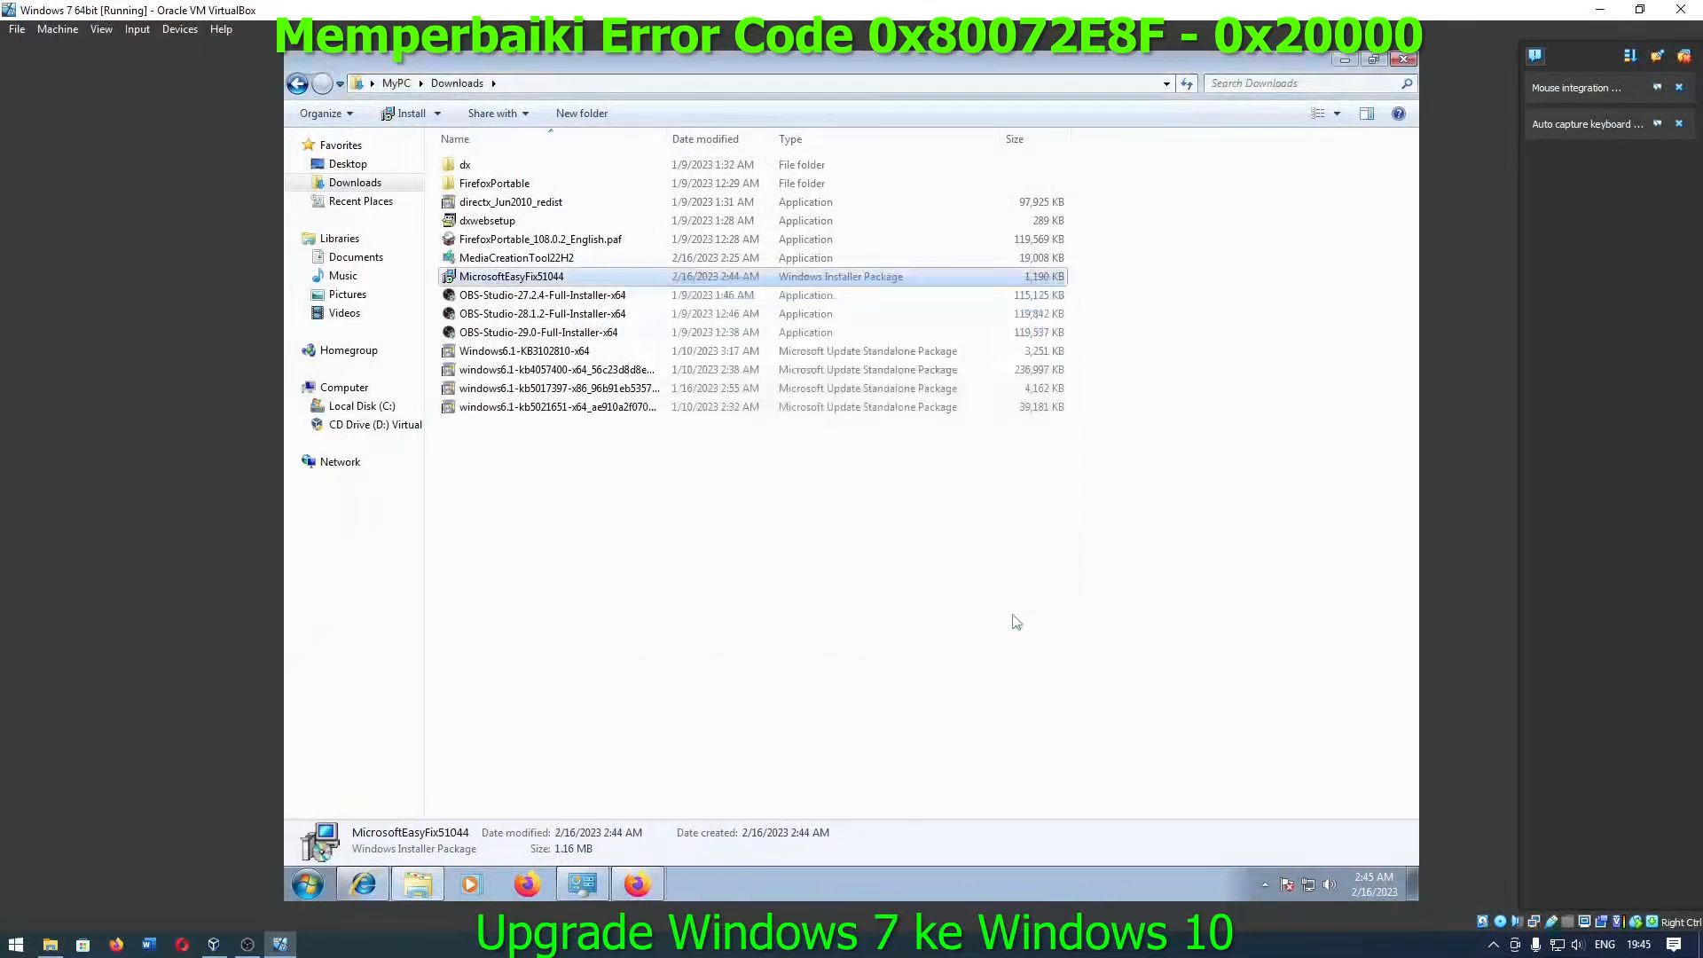
# Step: Run MediaCreationTool22H2 with permission to make changes and accept the Windows 10 Setup license terms
pyautogui.doubleClick(570, 258)
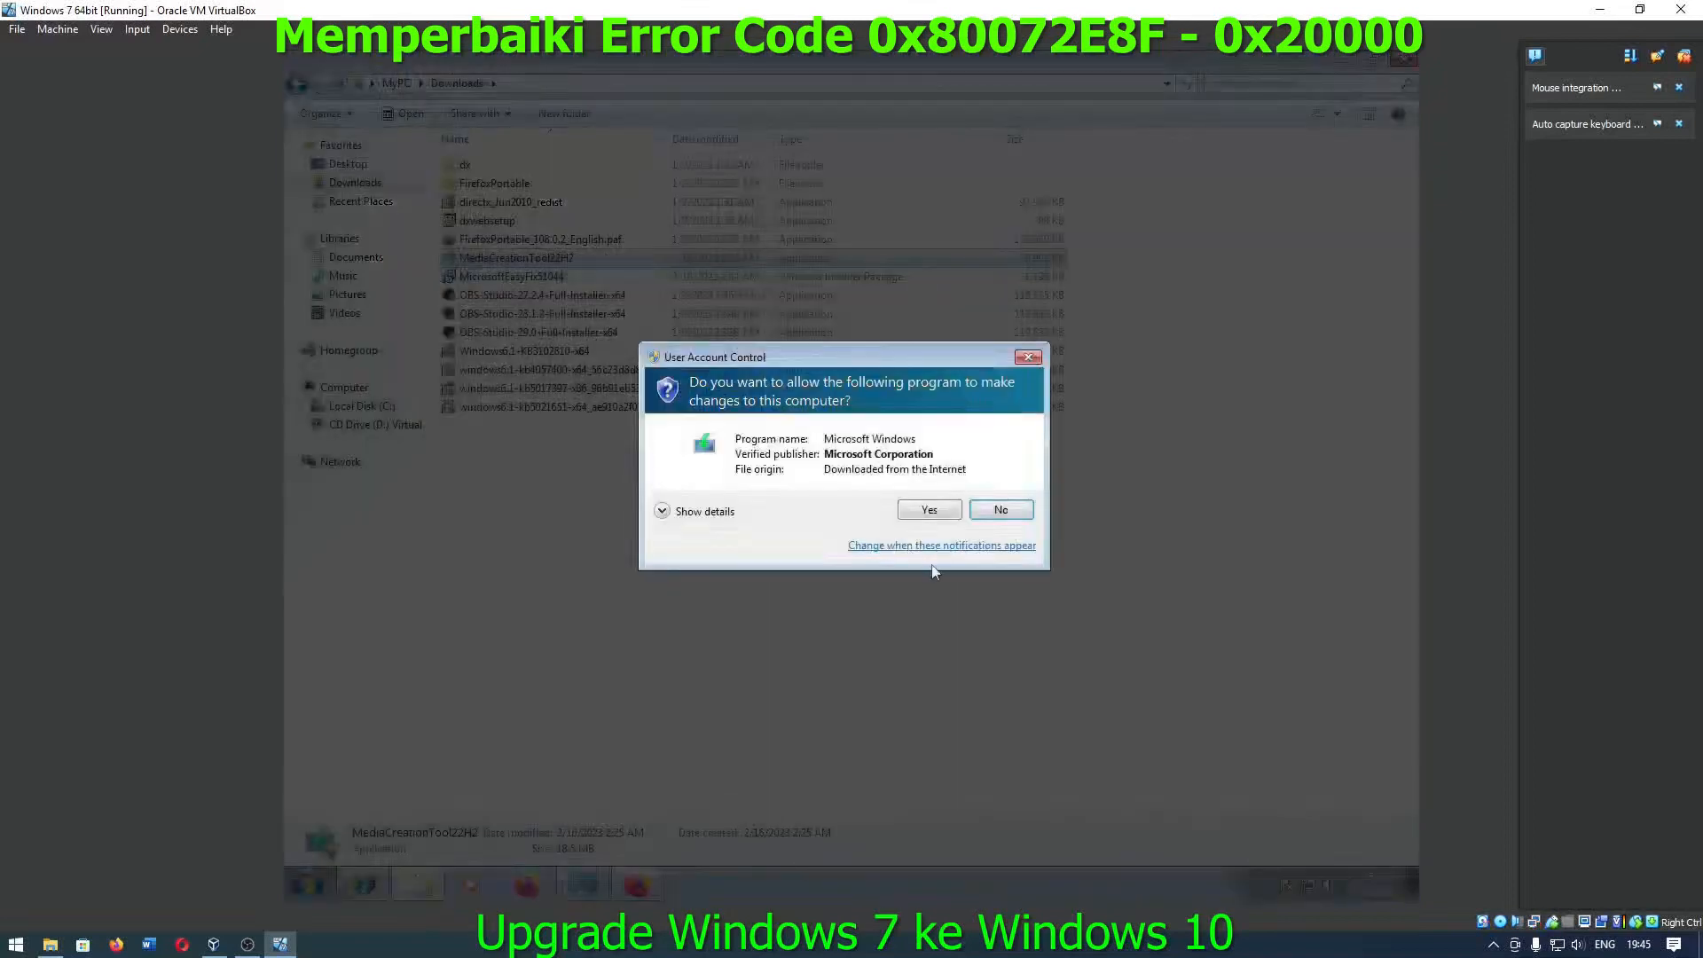
pyautogui.click(929, 511)
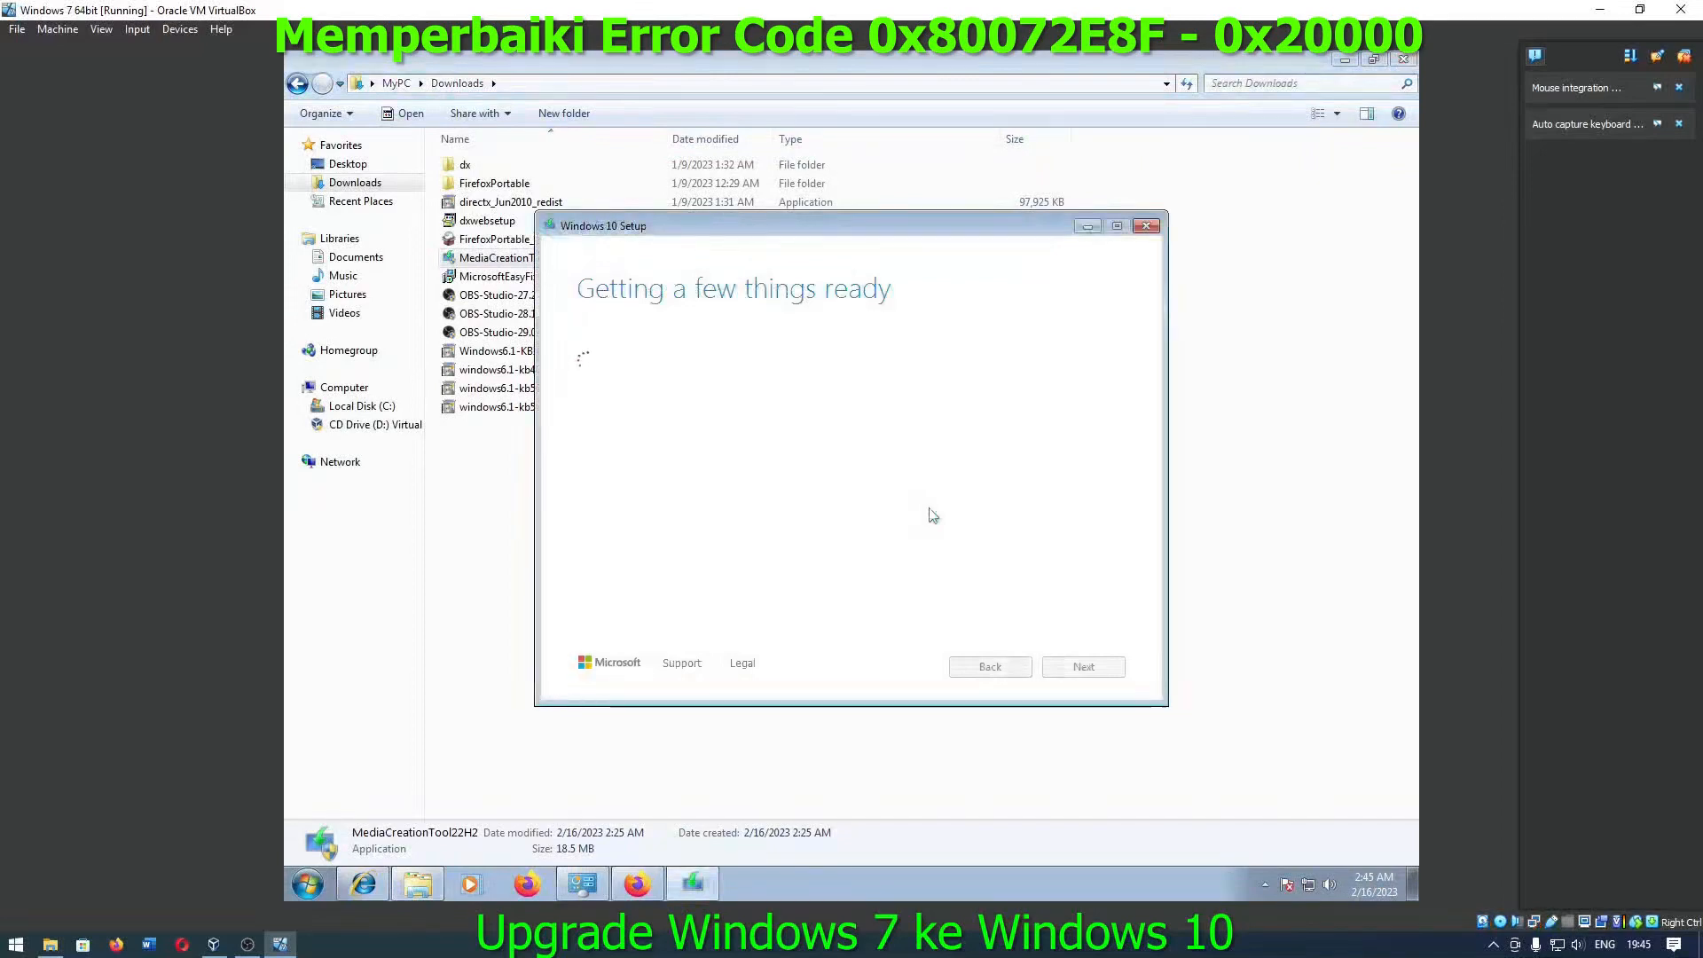
pyautogui.moveTo(782, 236); pyautogui.dragTo(768, 341)
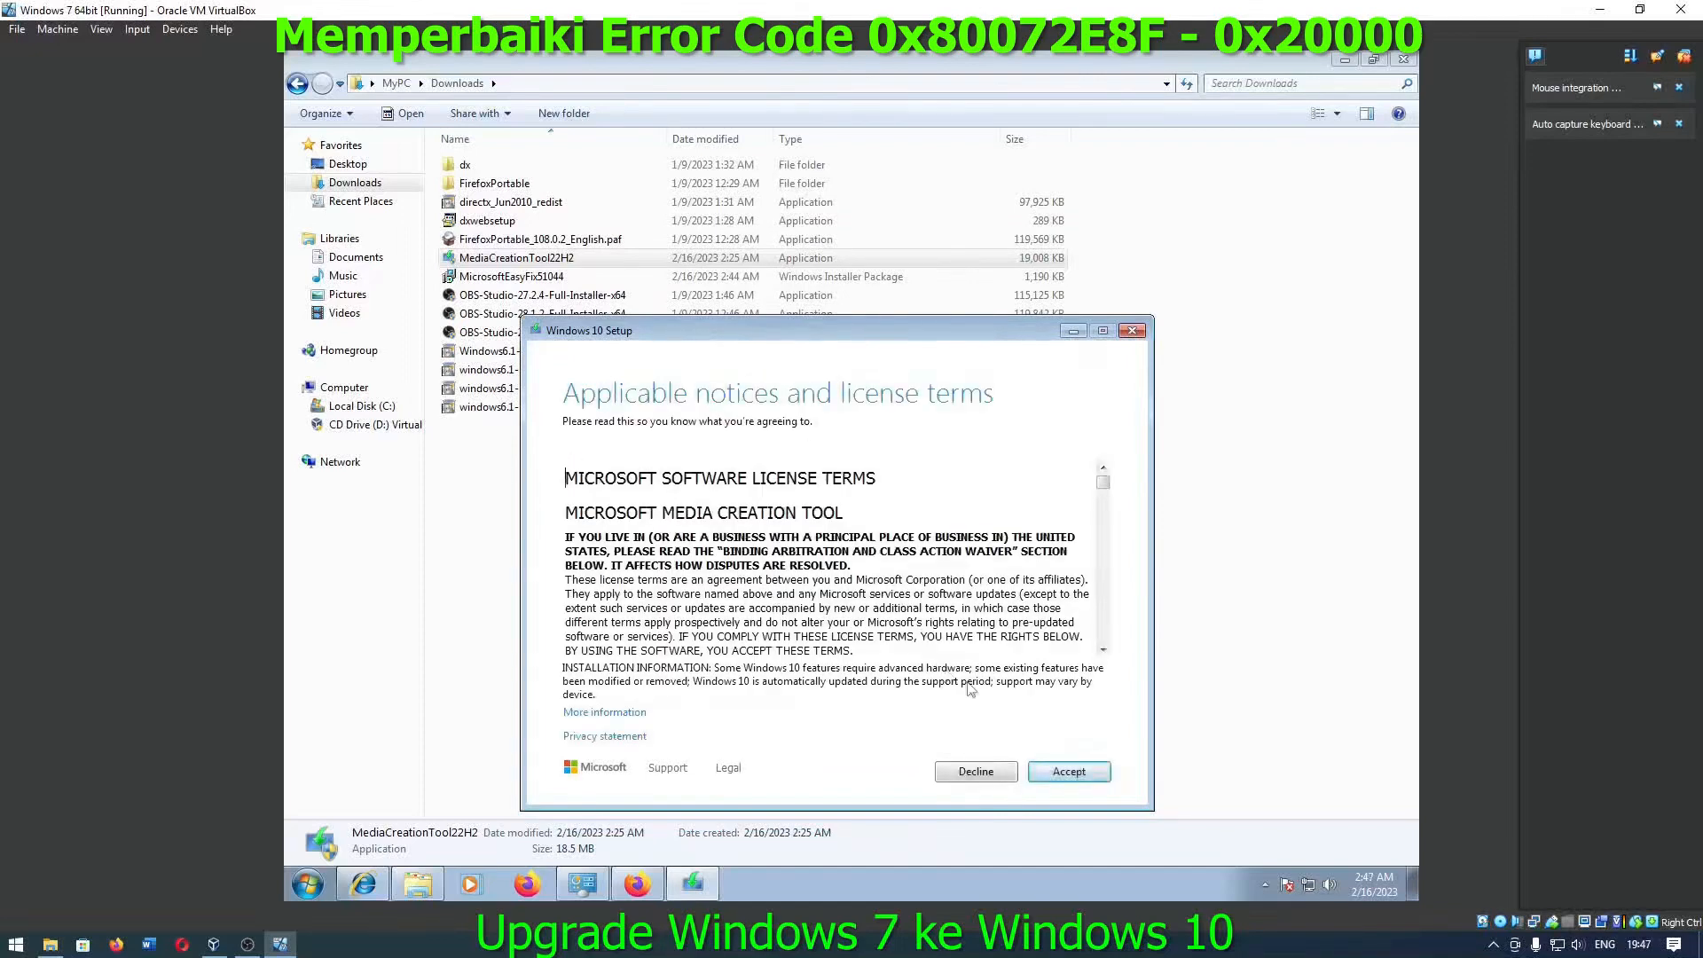
pyautogui.click(1060, 772)
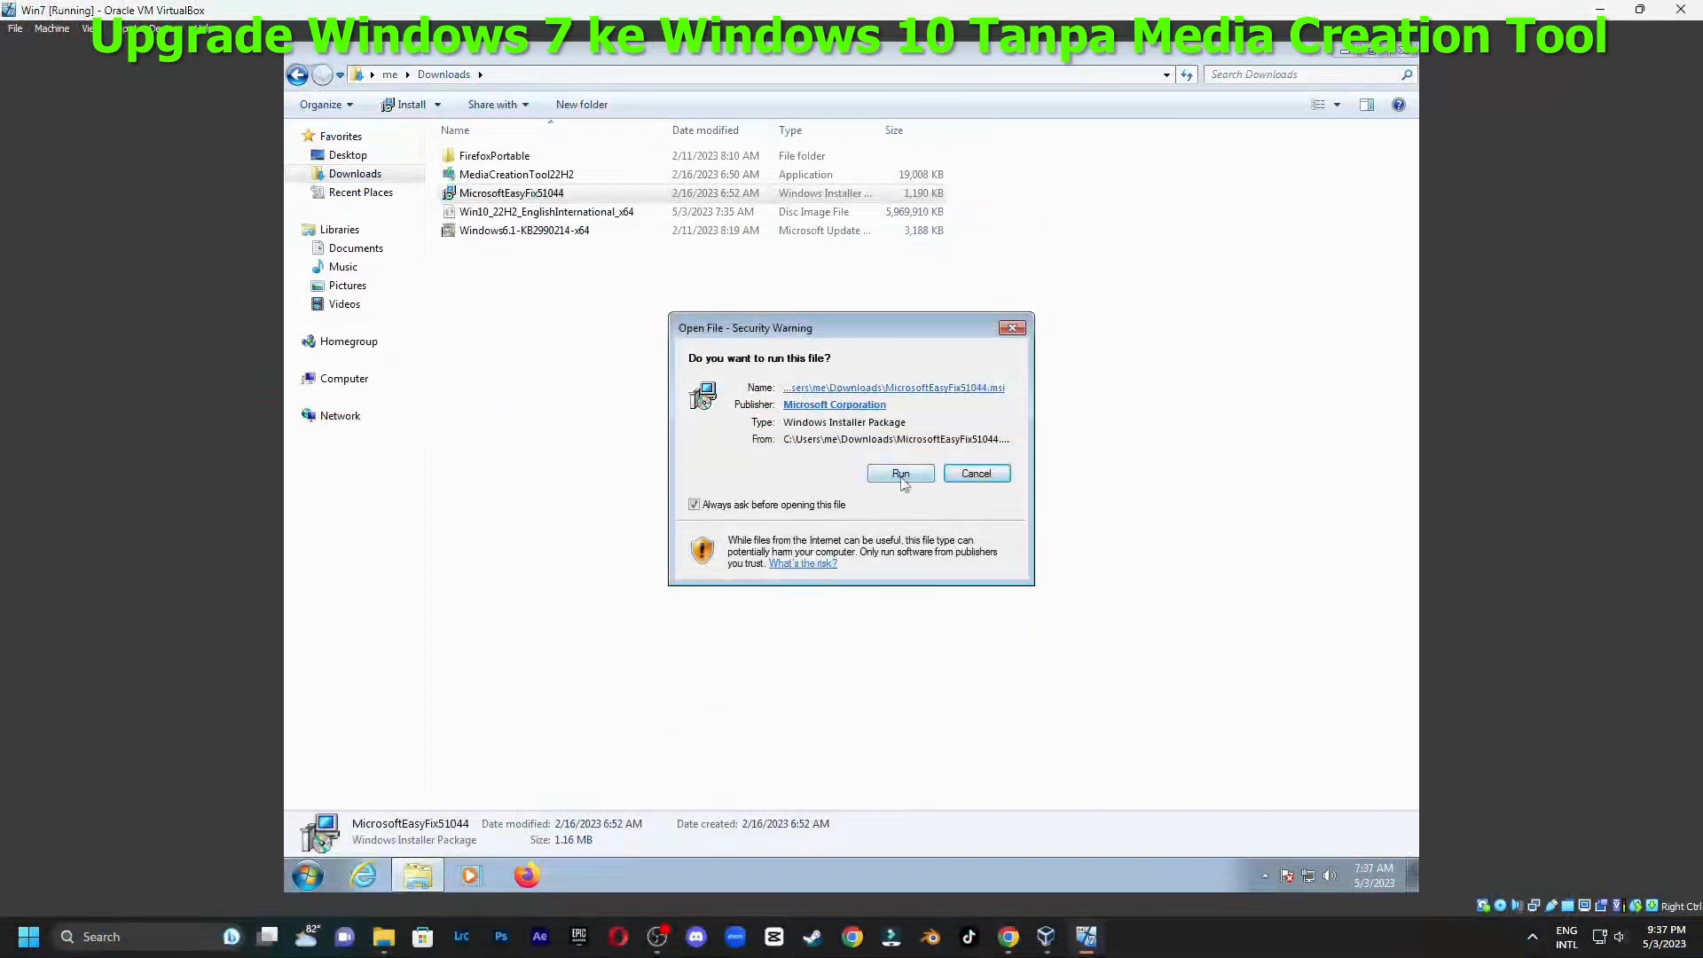
# Step: Run the MicrosoftEasyFix51044 package on the Win7 virtual machine, accepting its terms and allowing the installation, and close the completed wizard
pyautogui.click(902, 479)
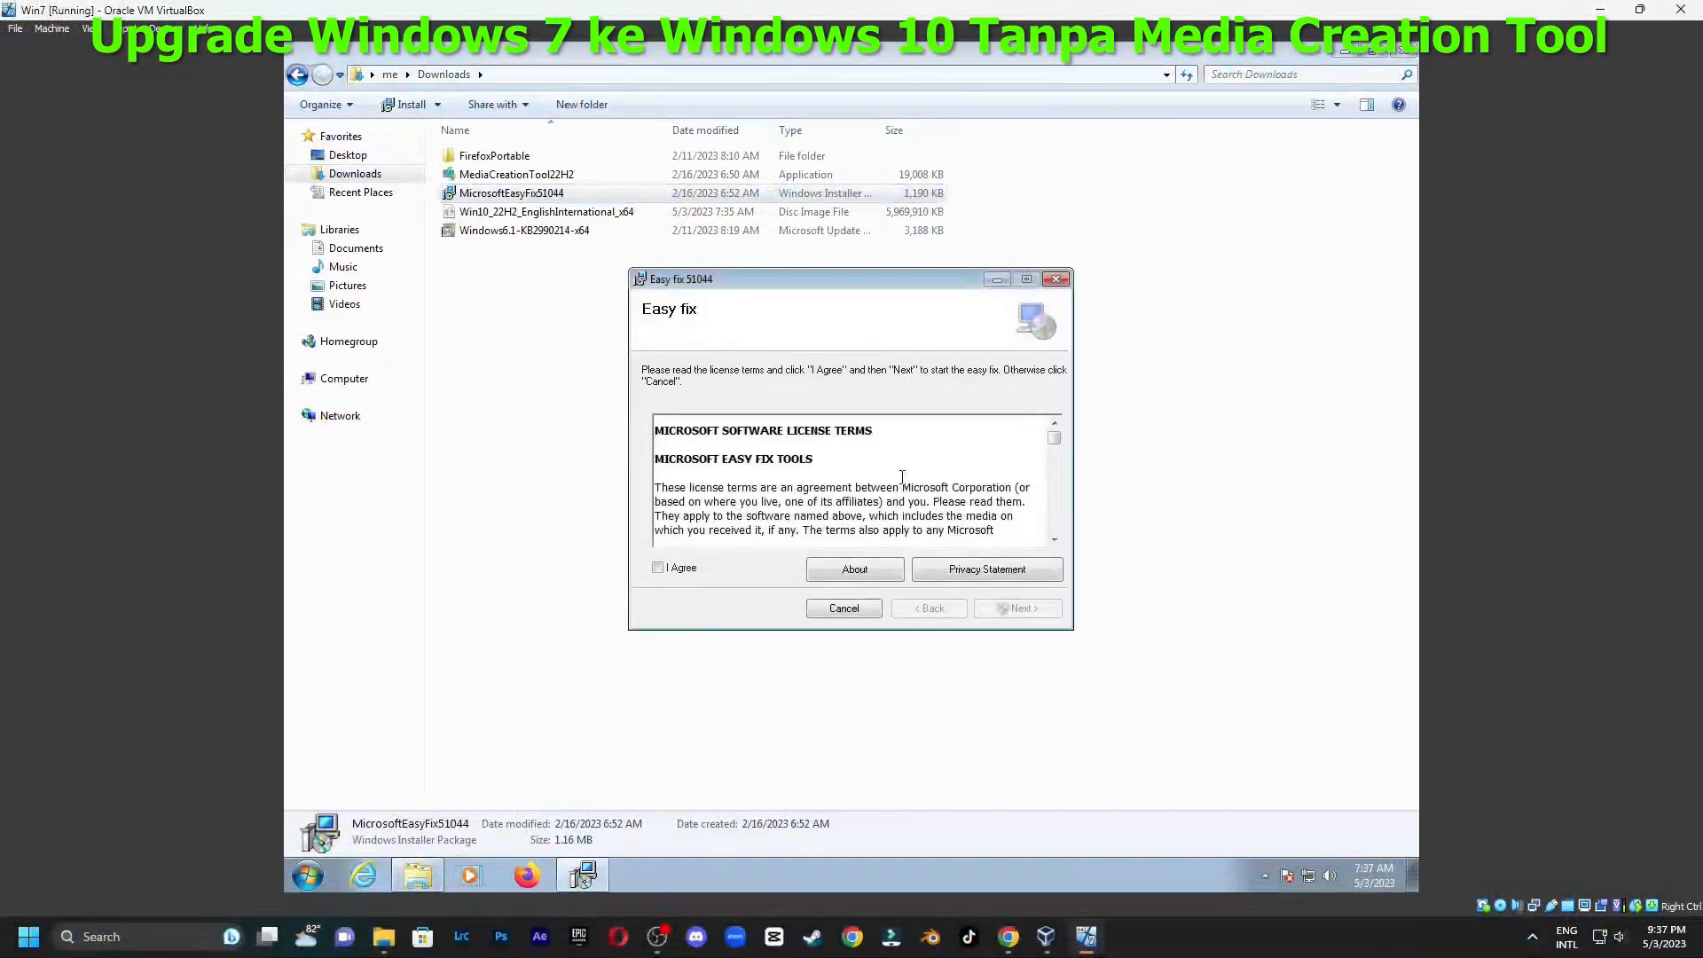
pyautogui.click(684, 575)
pyautogui.click(1020, 609)
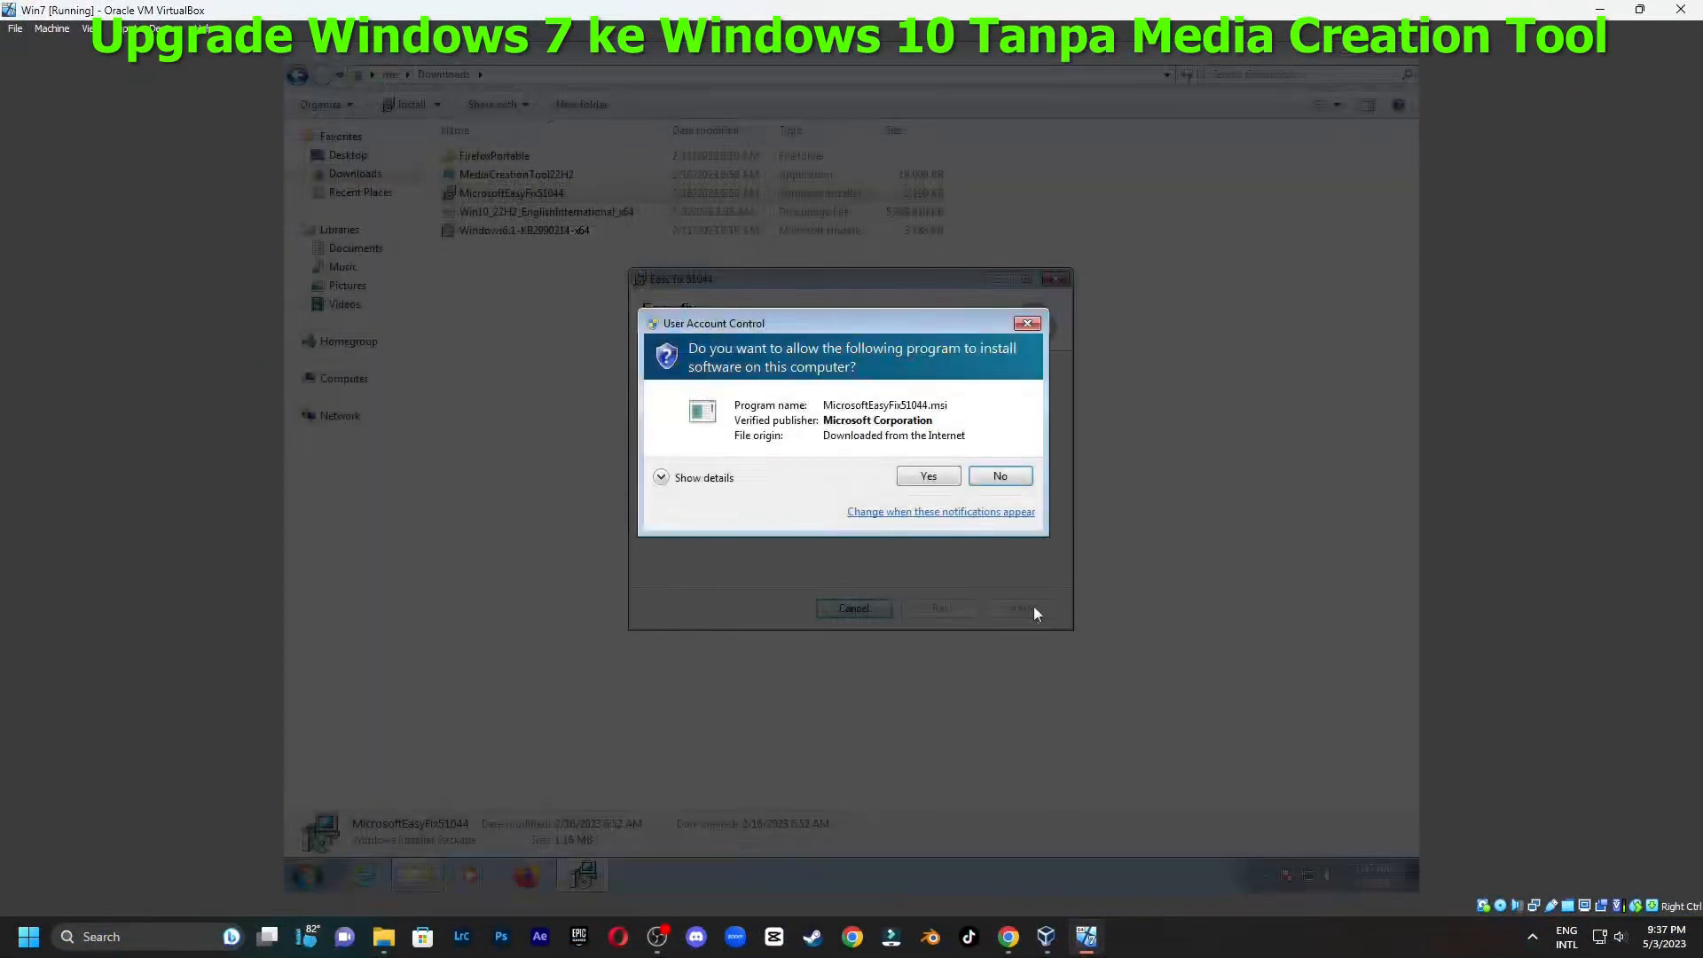
pyautogui.click(938, 485)
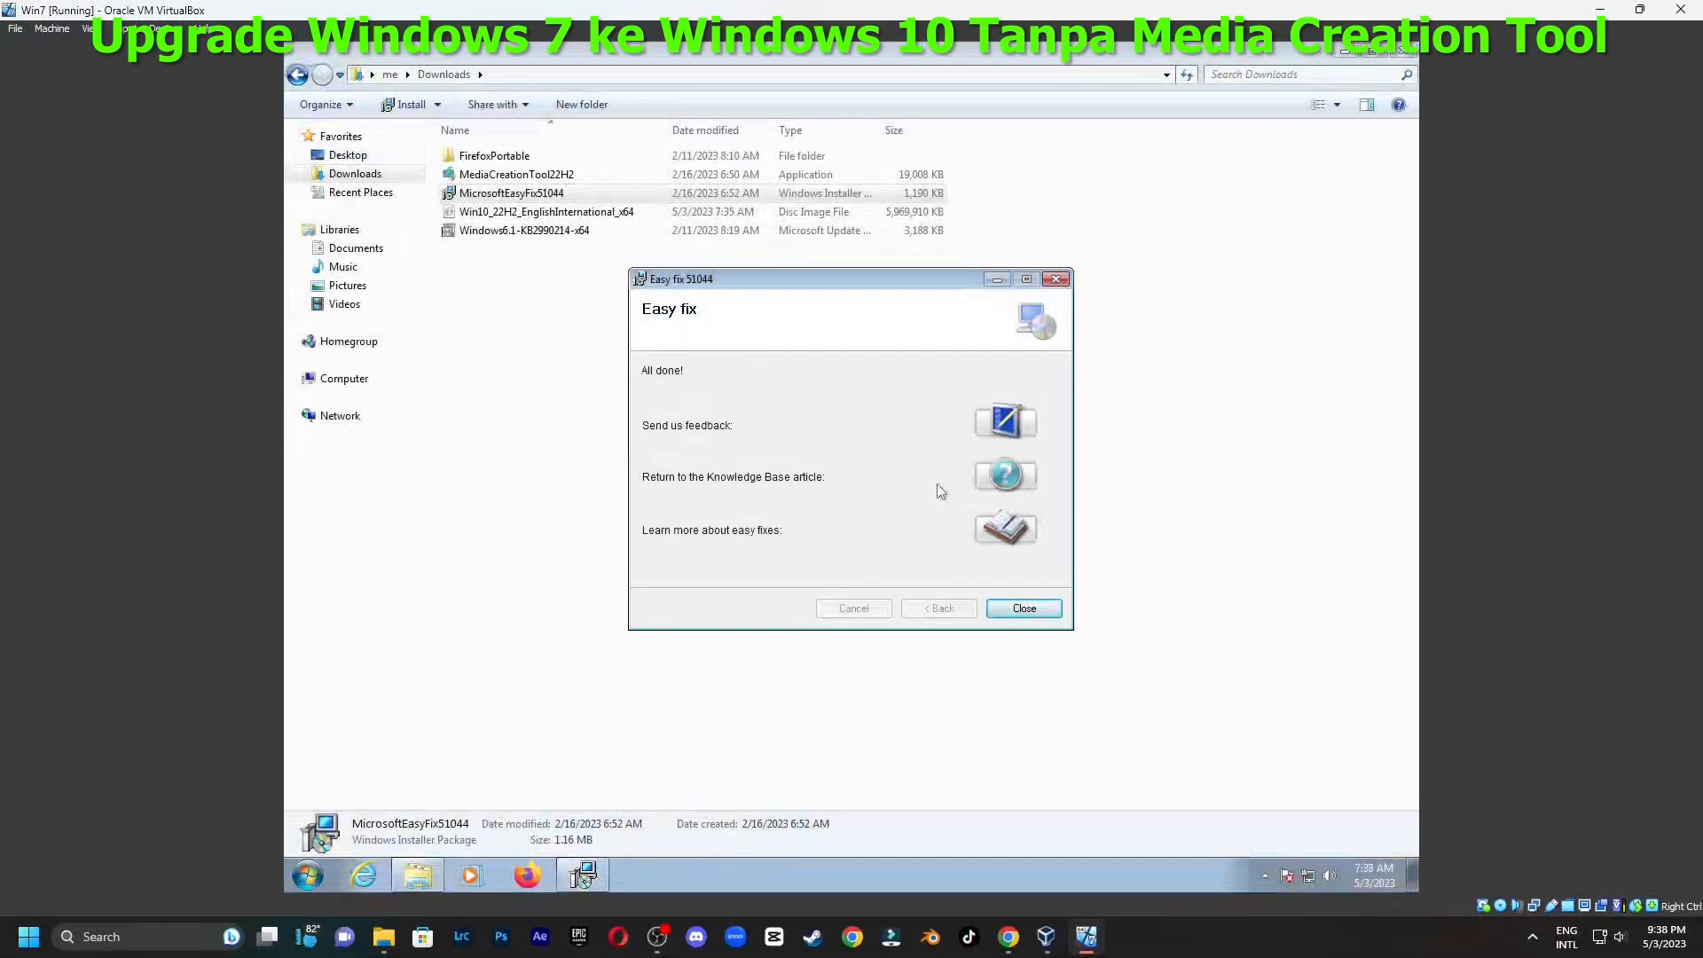
pyautogui.click(1024, 609)
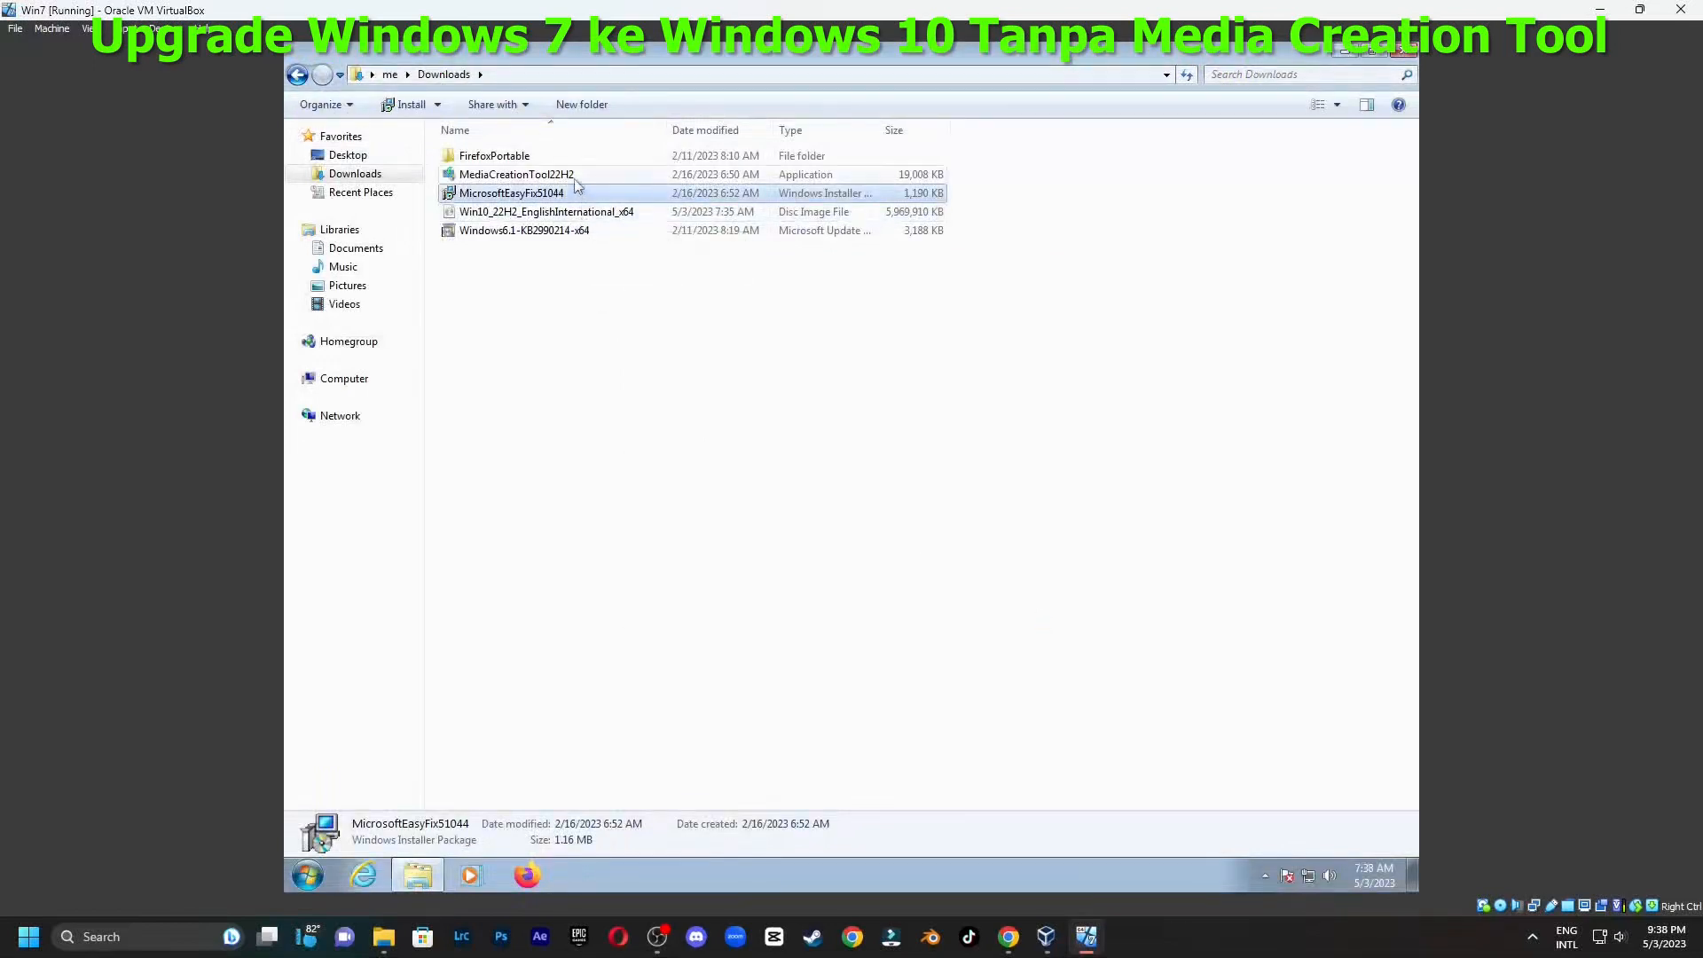
# Step: Try to run MediaCreationTool22H2 on the Win7 virtual machine, allowing it to make changes to the computer
pyautogui.doubleClick(575, 178)
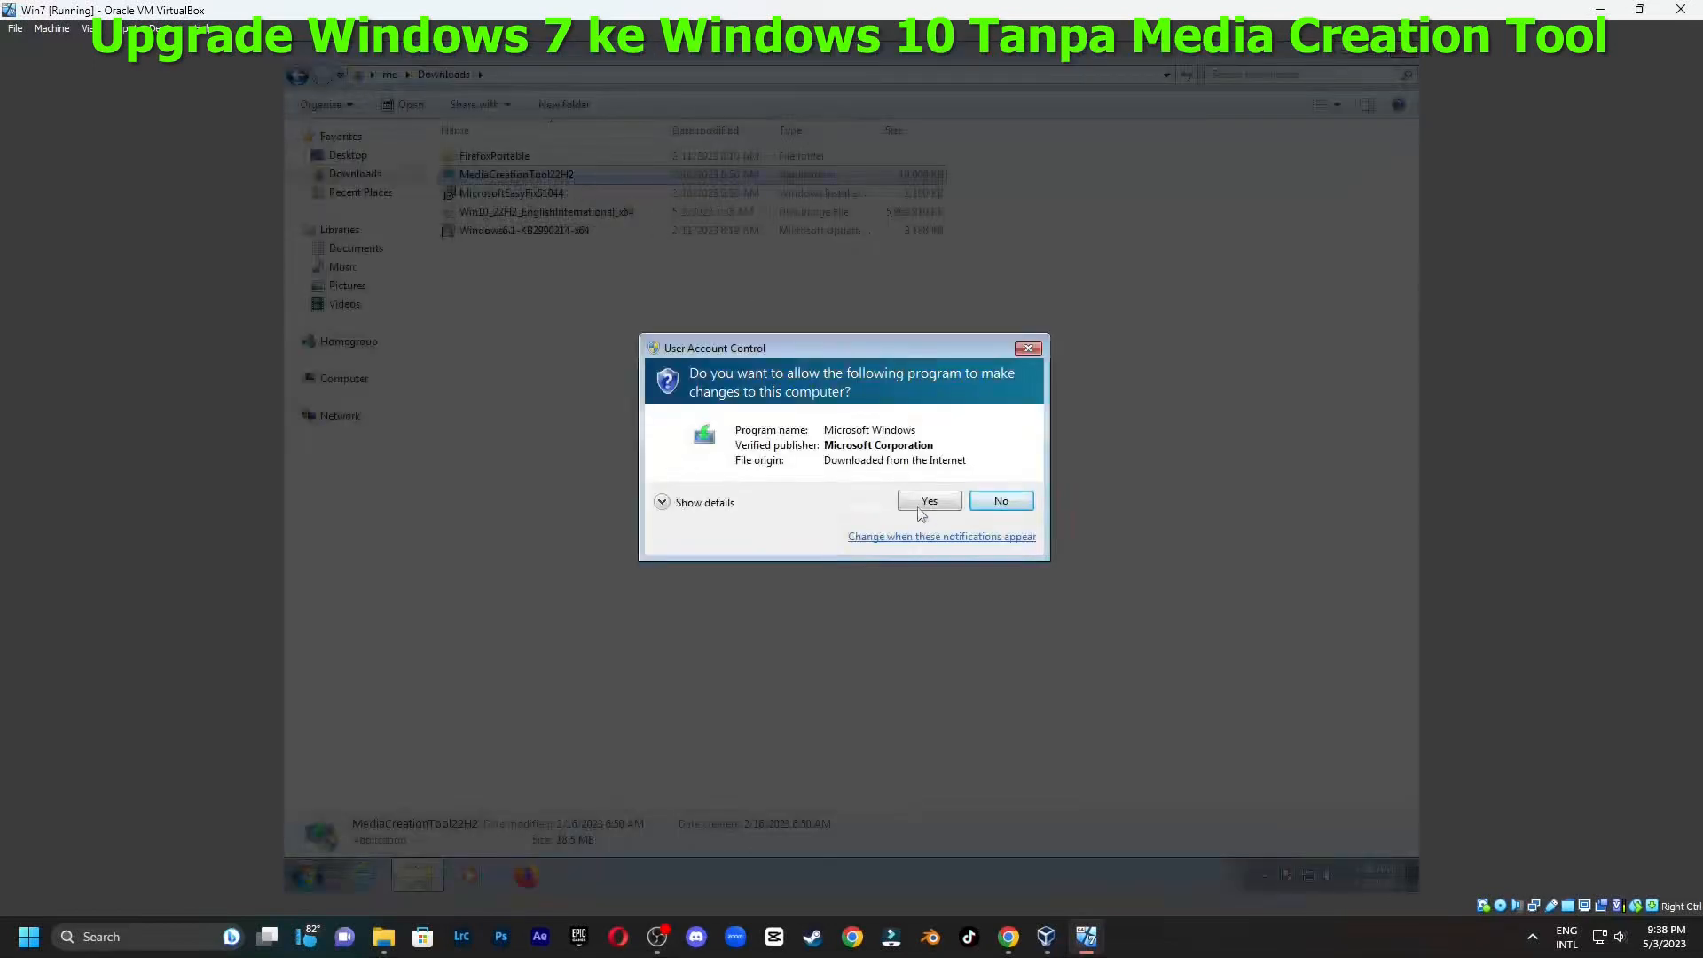
pyautogui.click(920, 507)
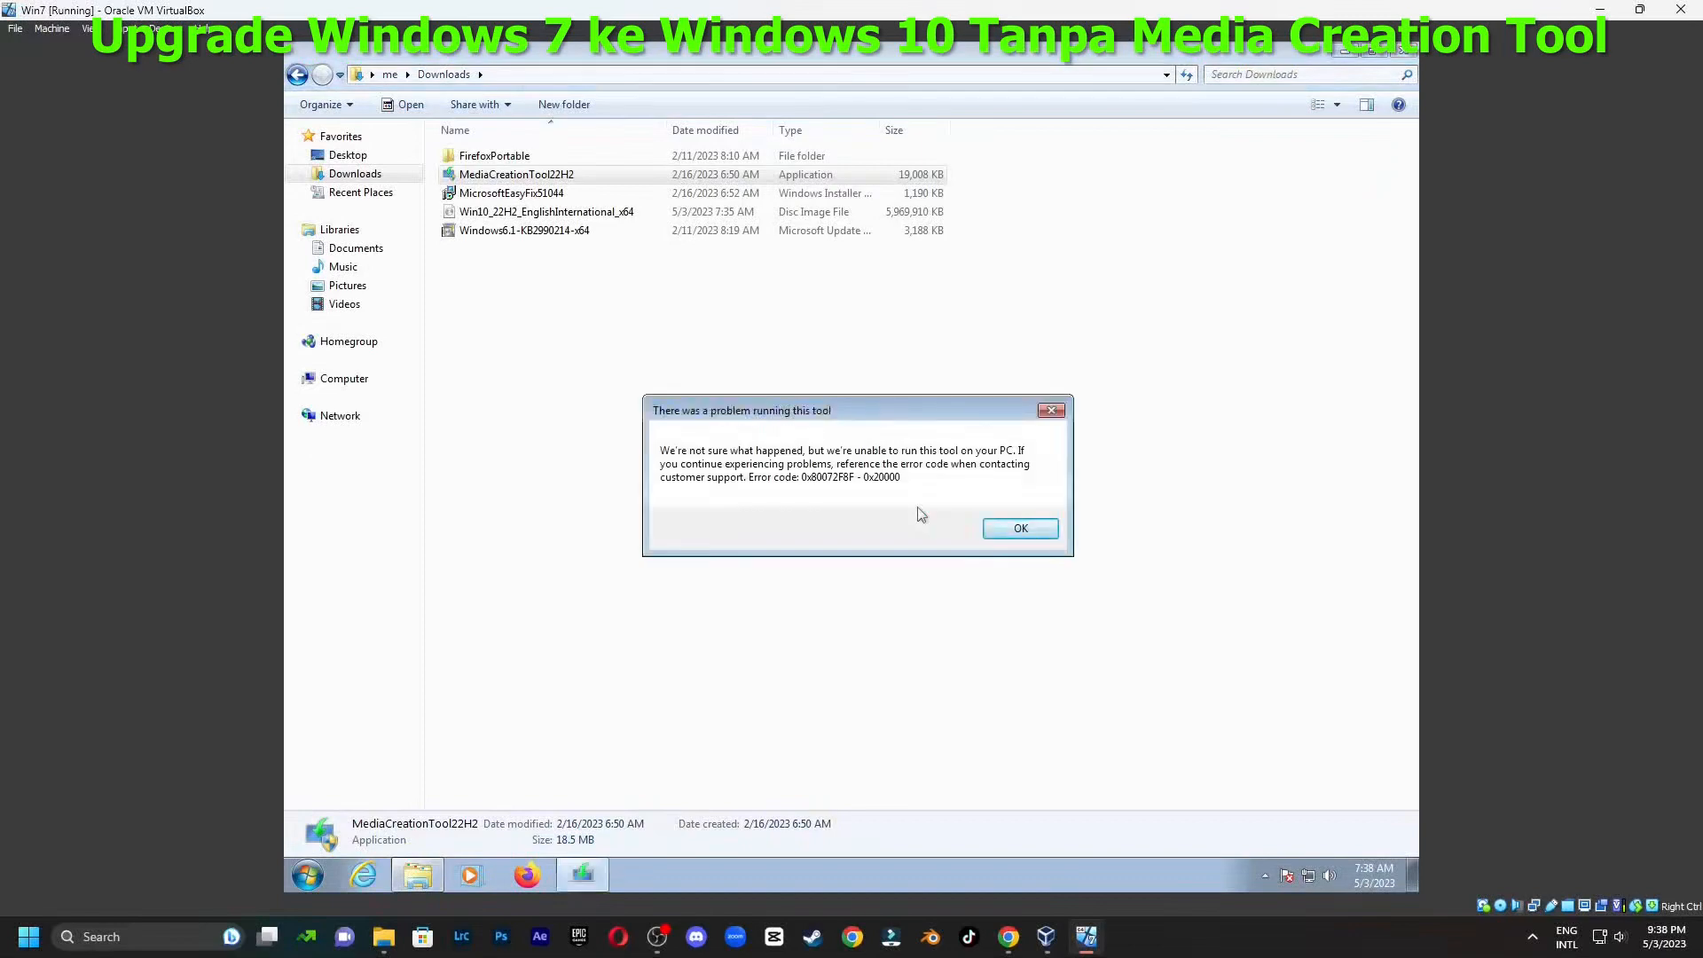
pyautogui.click(1029, 532)
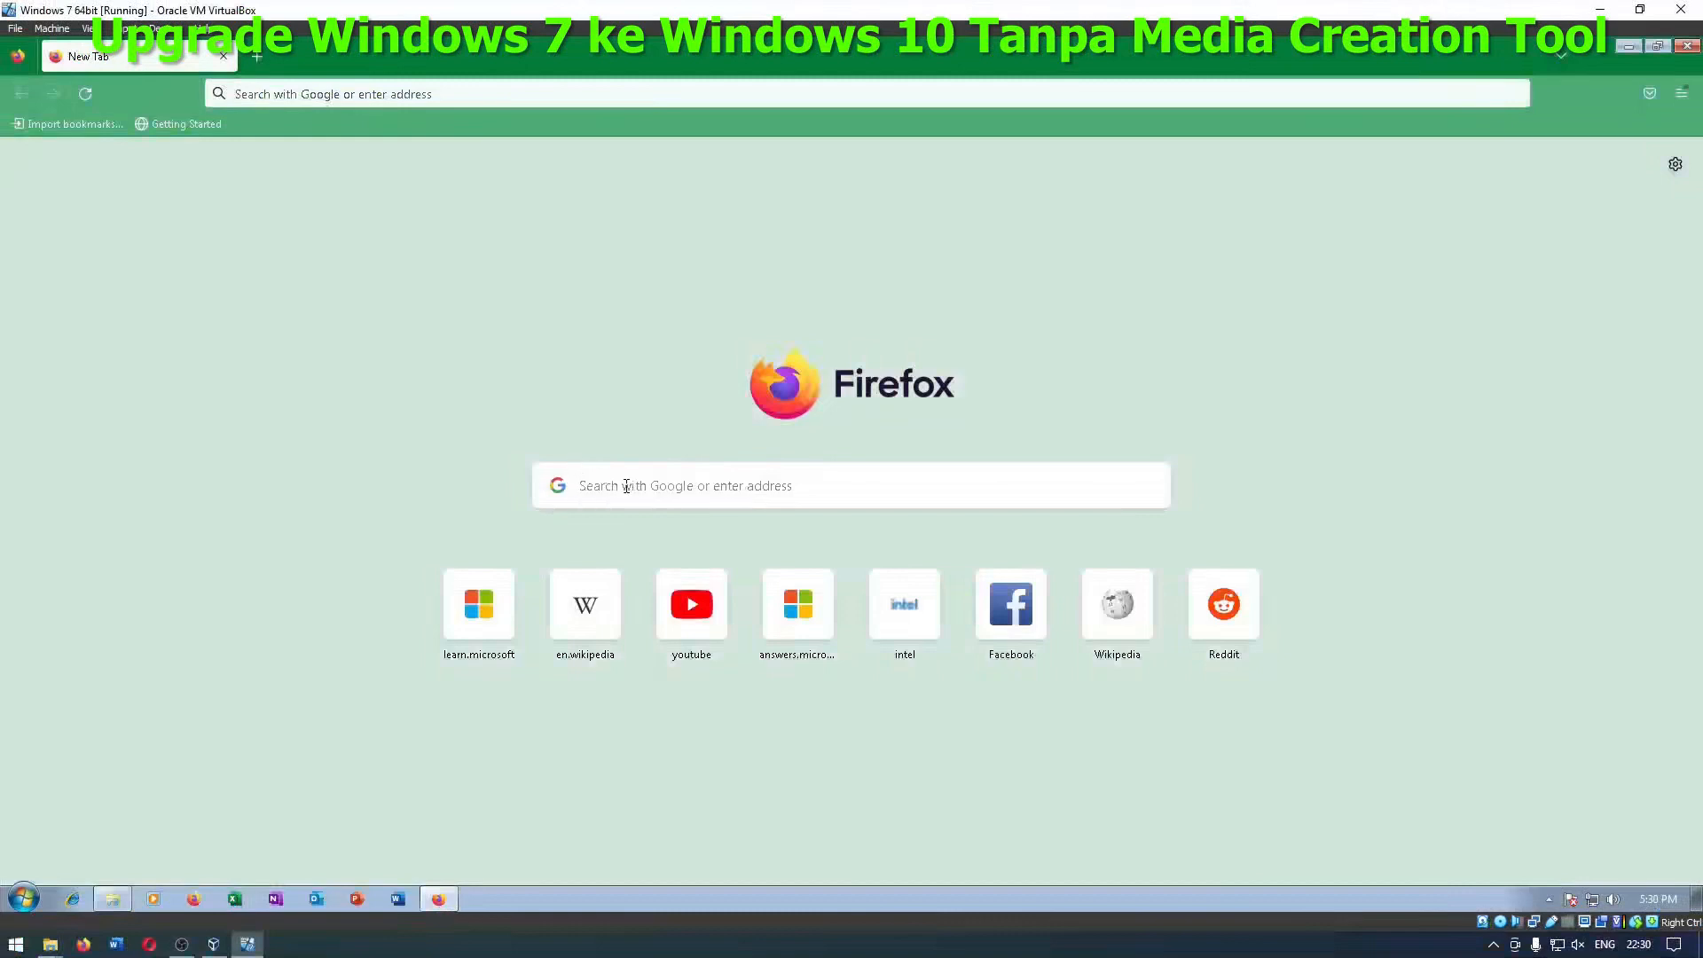
# Step: Search Google in Firefox for "windows 10 download iso" and open Microsoft's Windows 10 disk image (ISO file) result
pyautogui.click(626, 486)
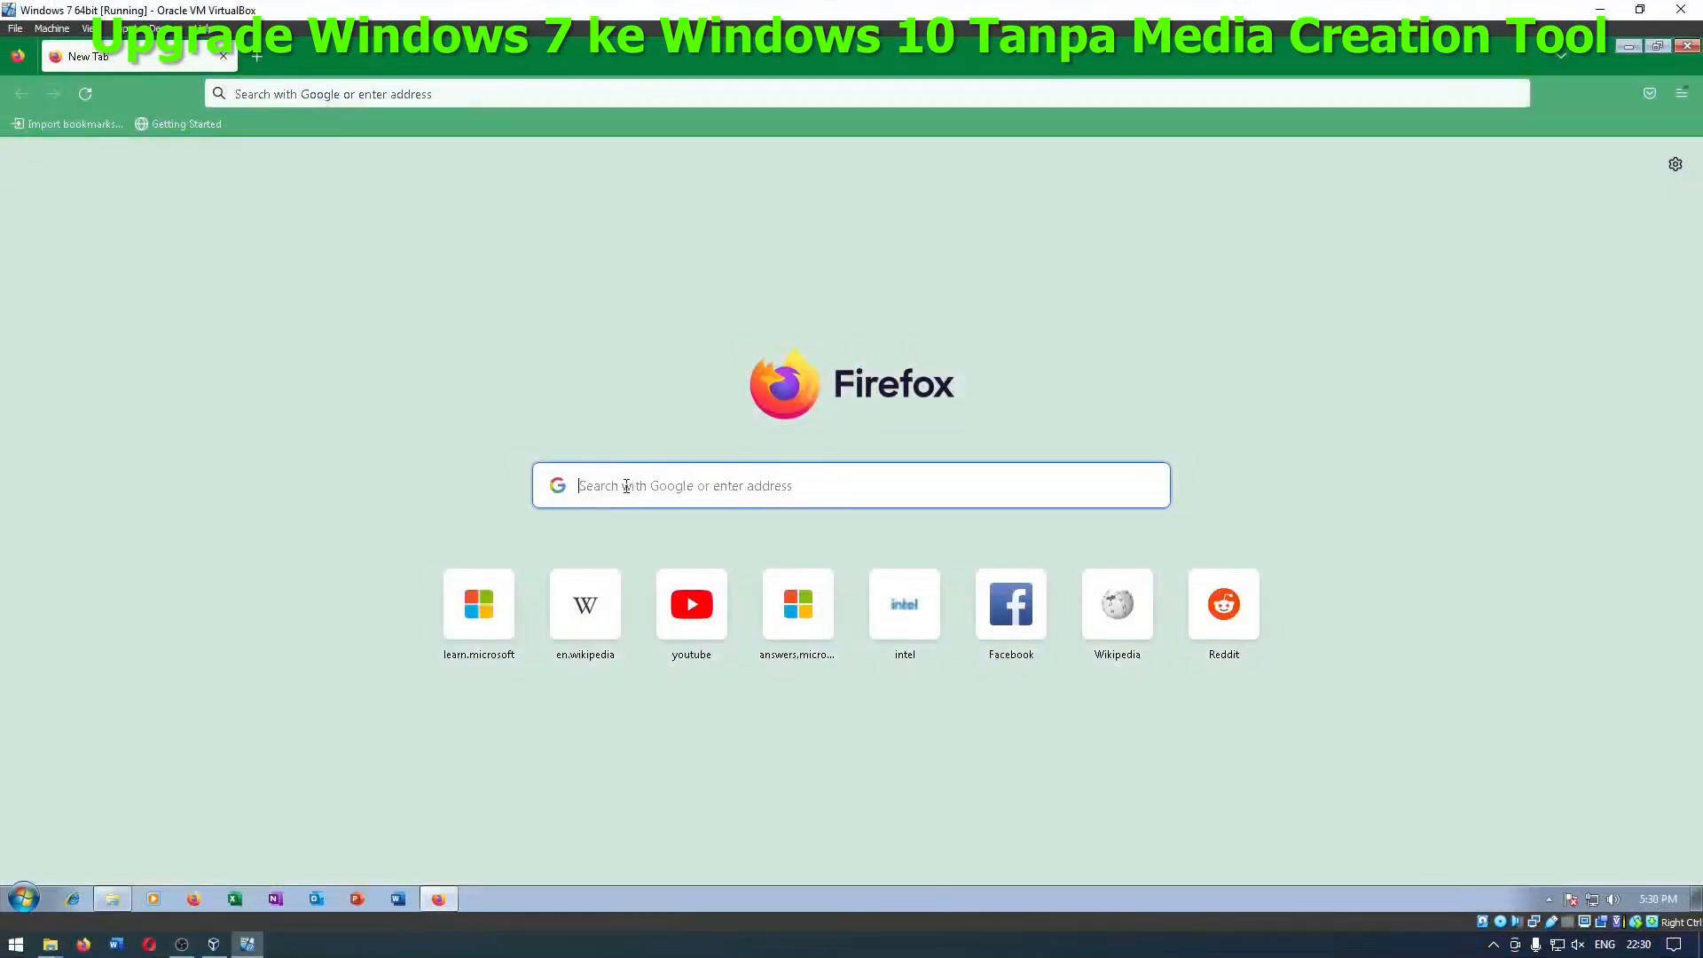
pyautogui.write('wi')
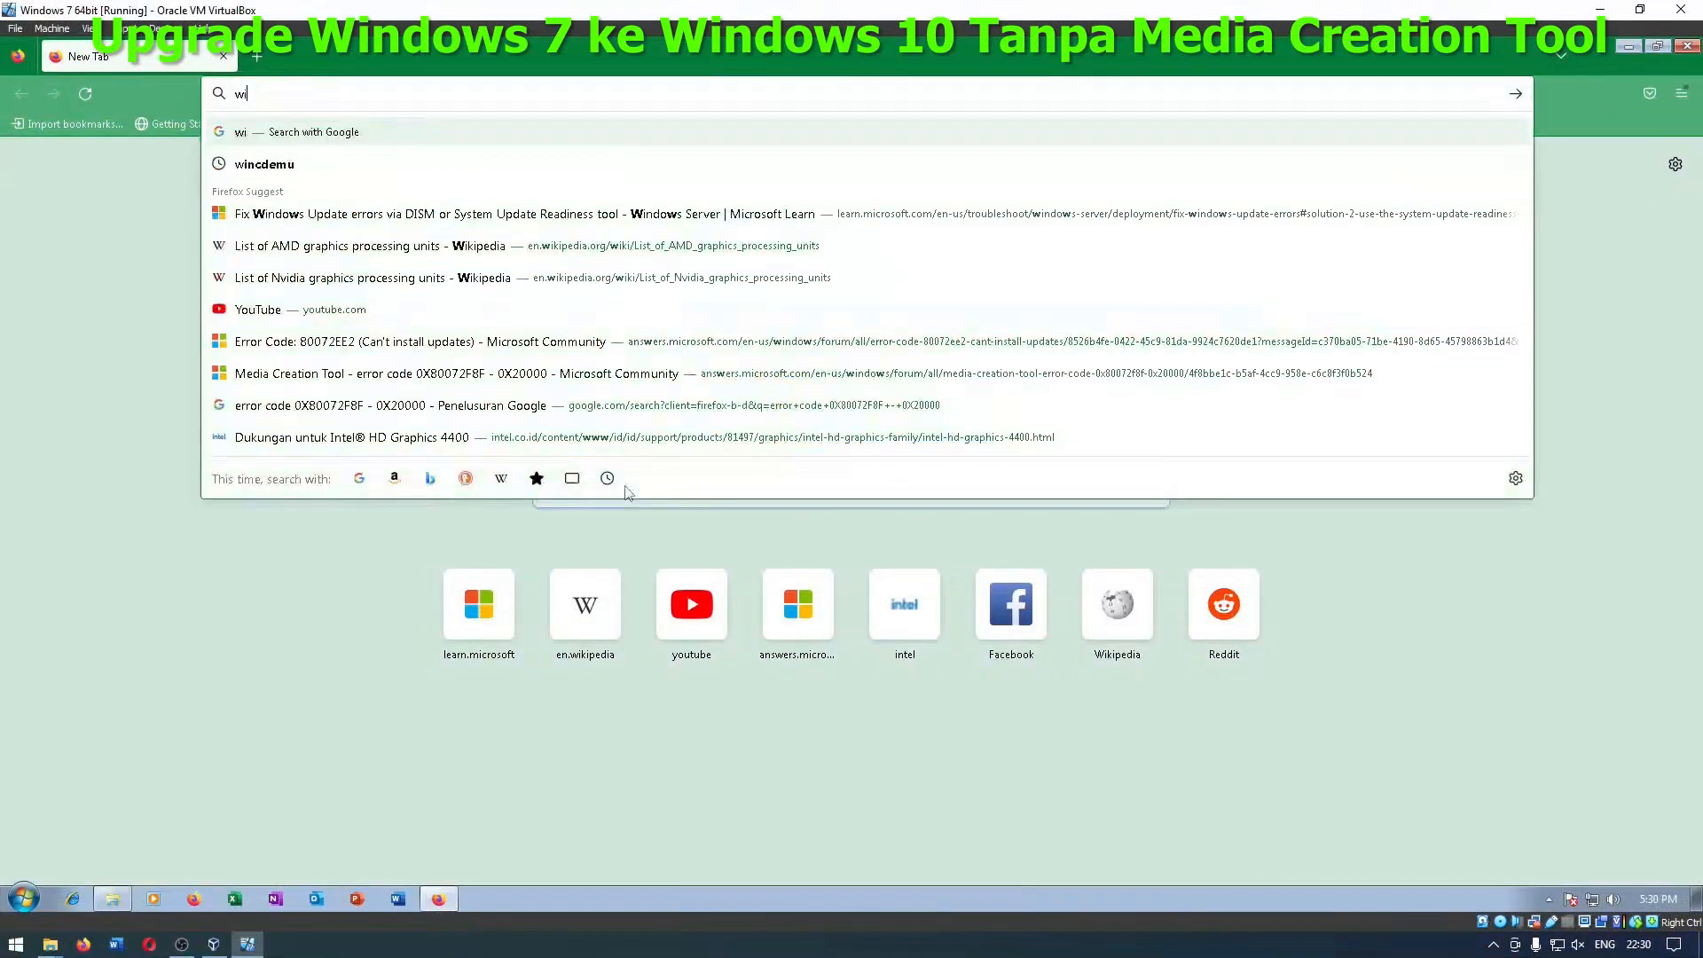
pyautogui.write('ndows 10')
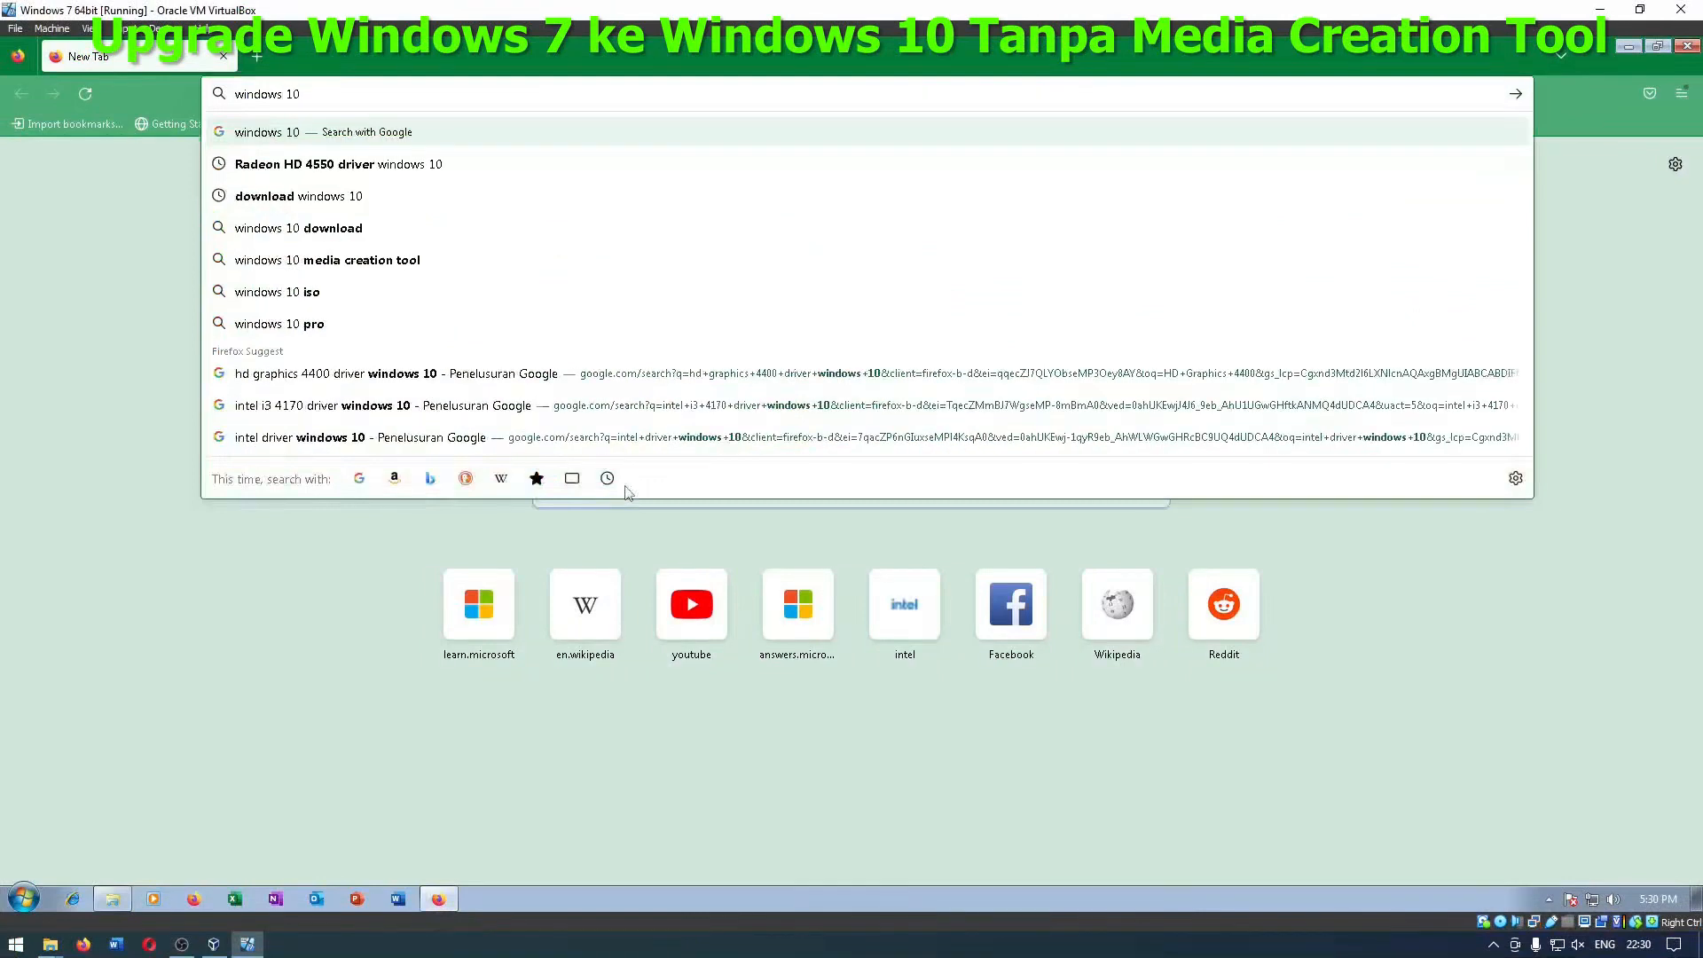
pyautogui.write(' download iso')
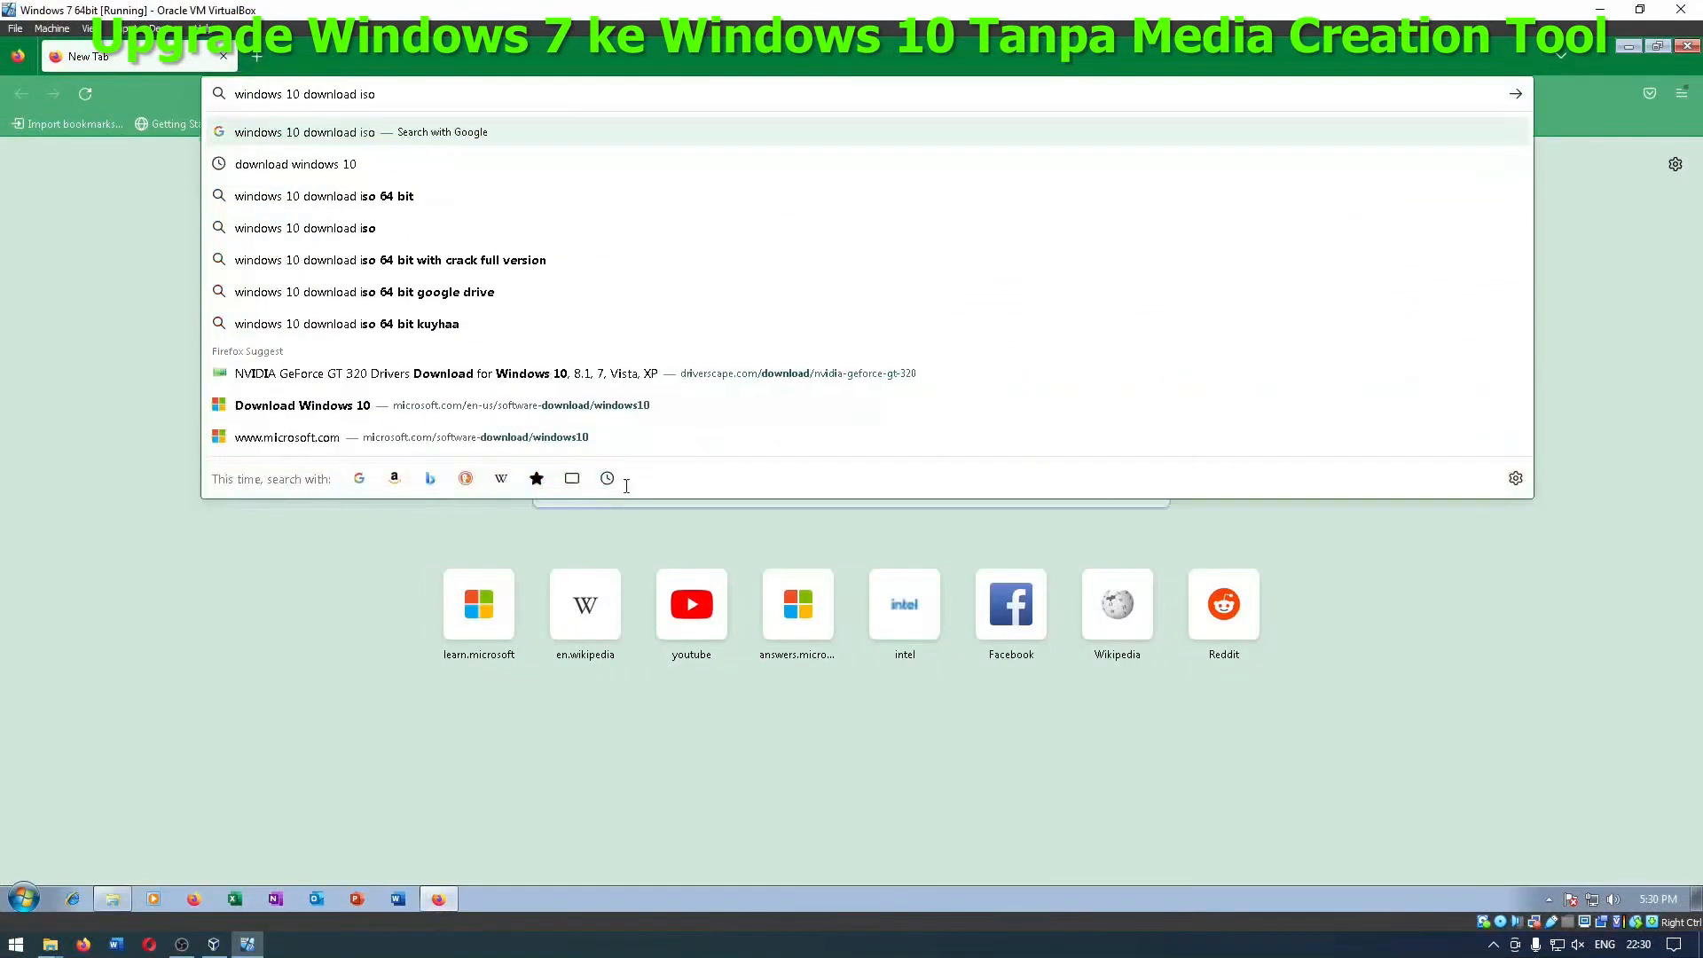
pyautogui.press('Return')
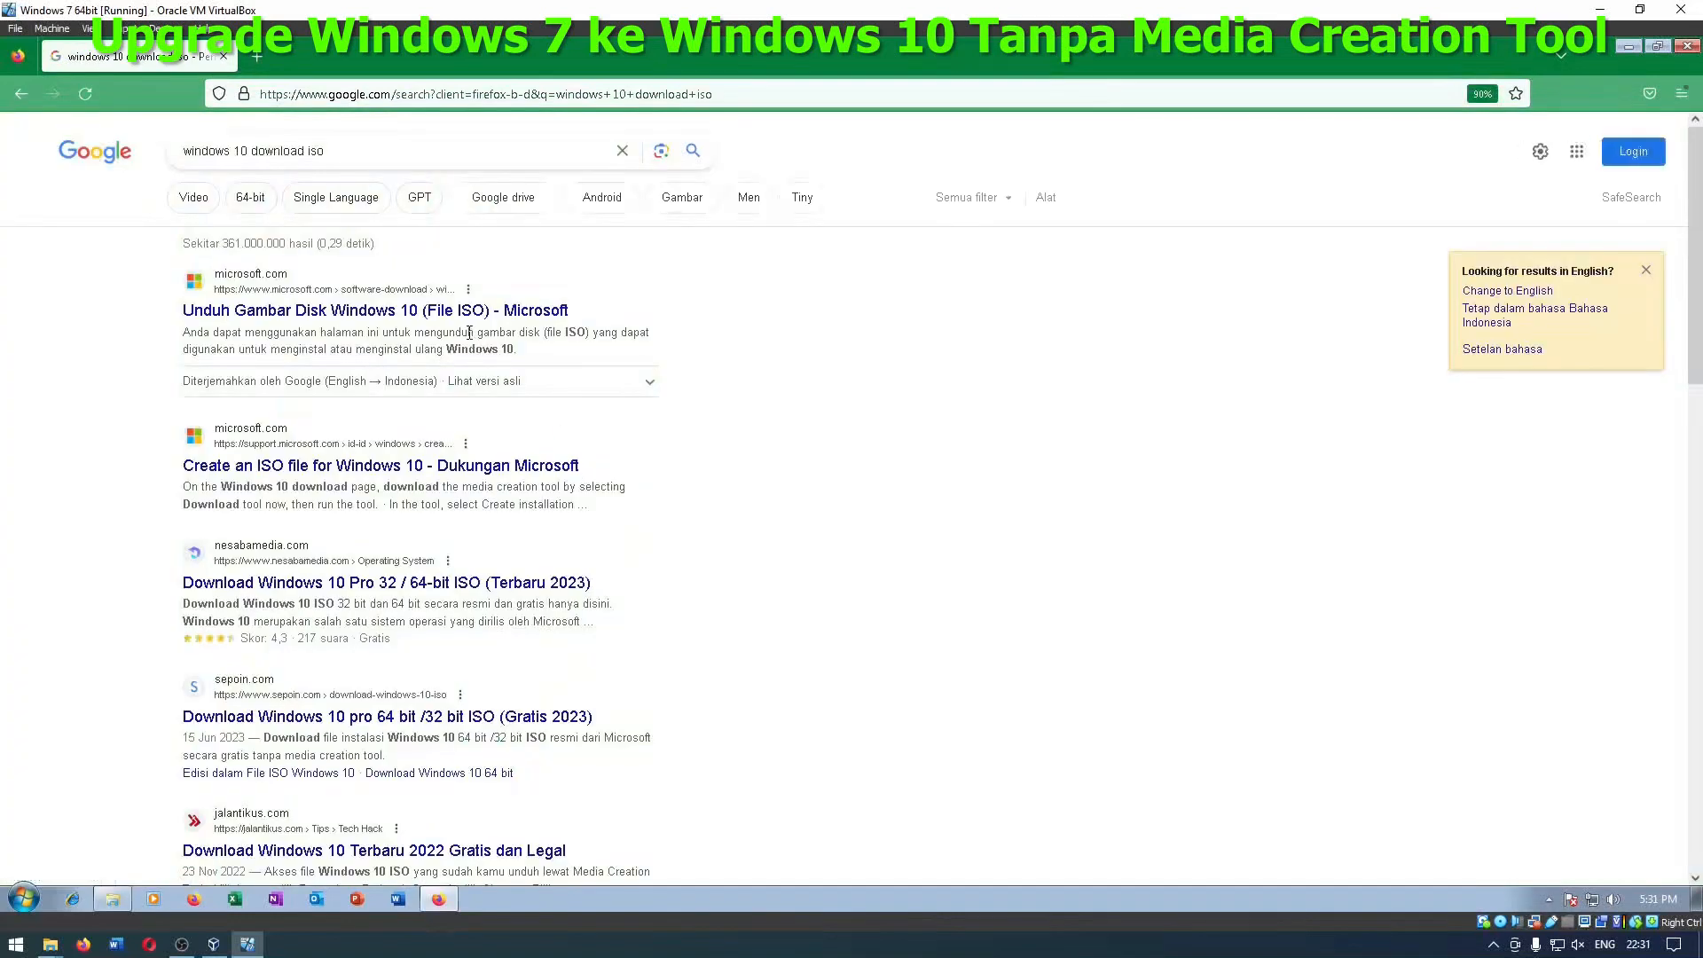
pyautogui.click(462, 319)
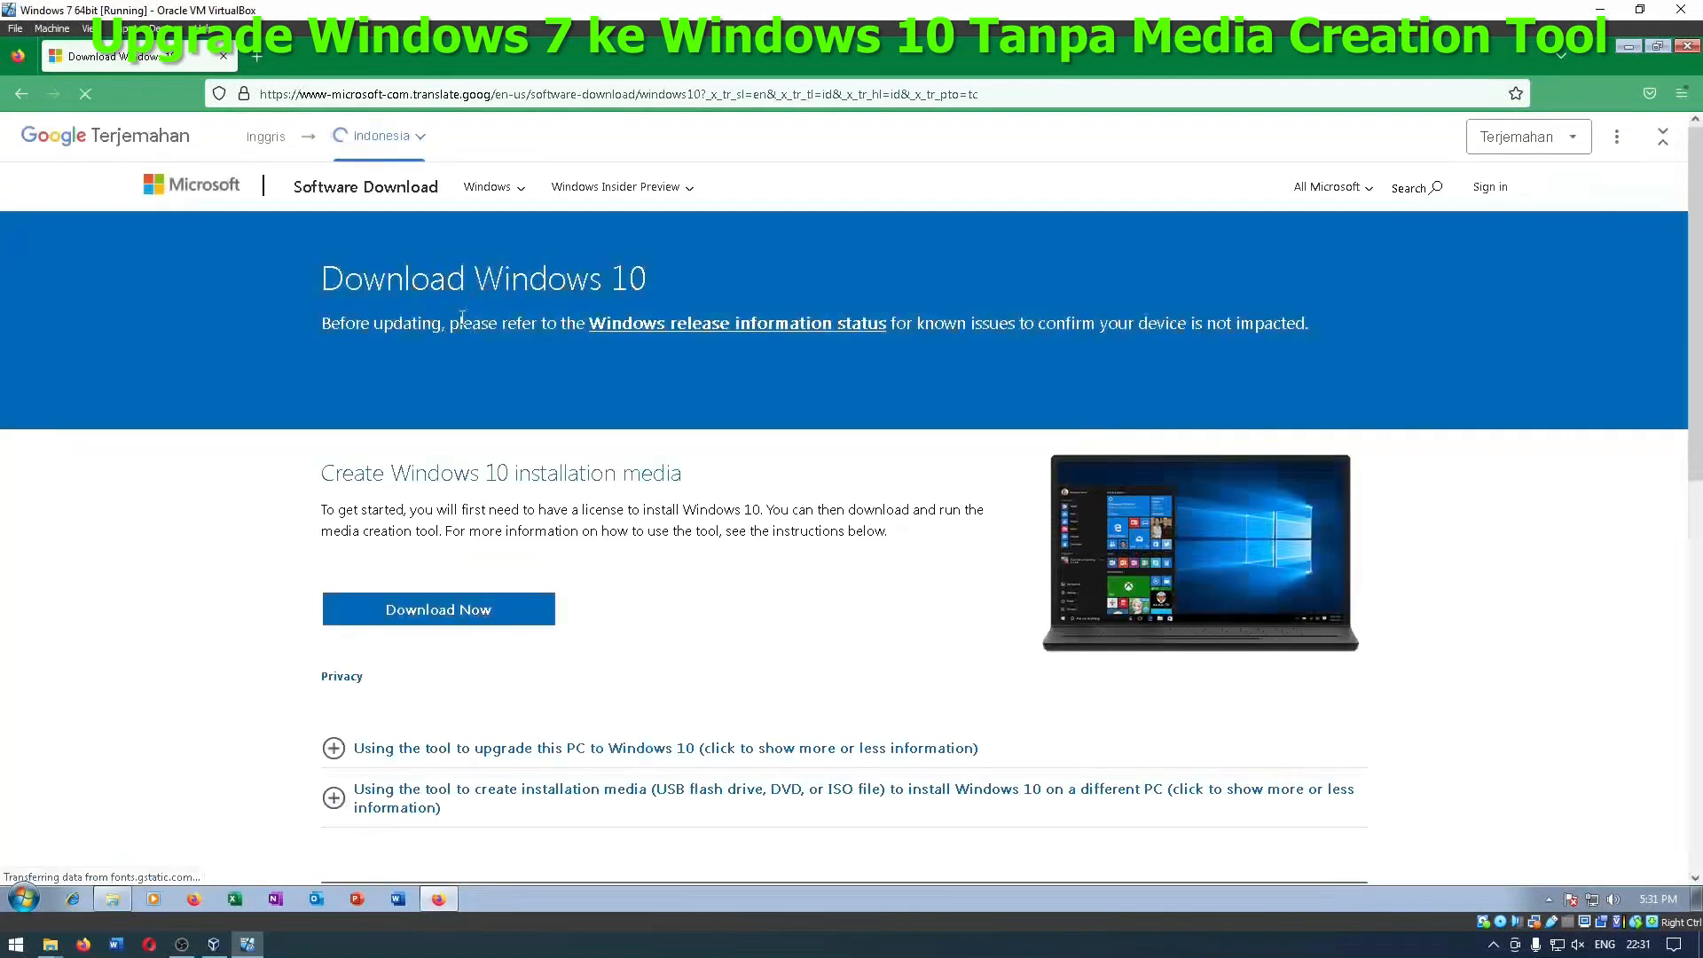
# Step: Inspect the Windows 10 download page in Responsive Design Mode and simulate the iPad iPadOS 14.7.1 device
pyautogui.scroll(-2, 503, 503)
pyautogui.scroll(-4, 673, 471)
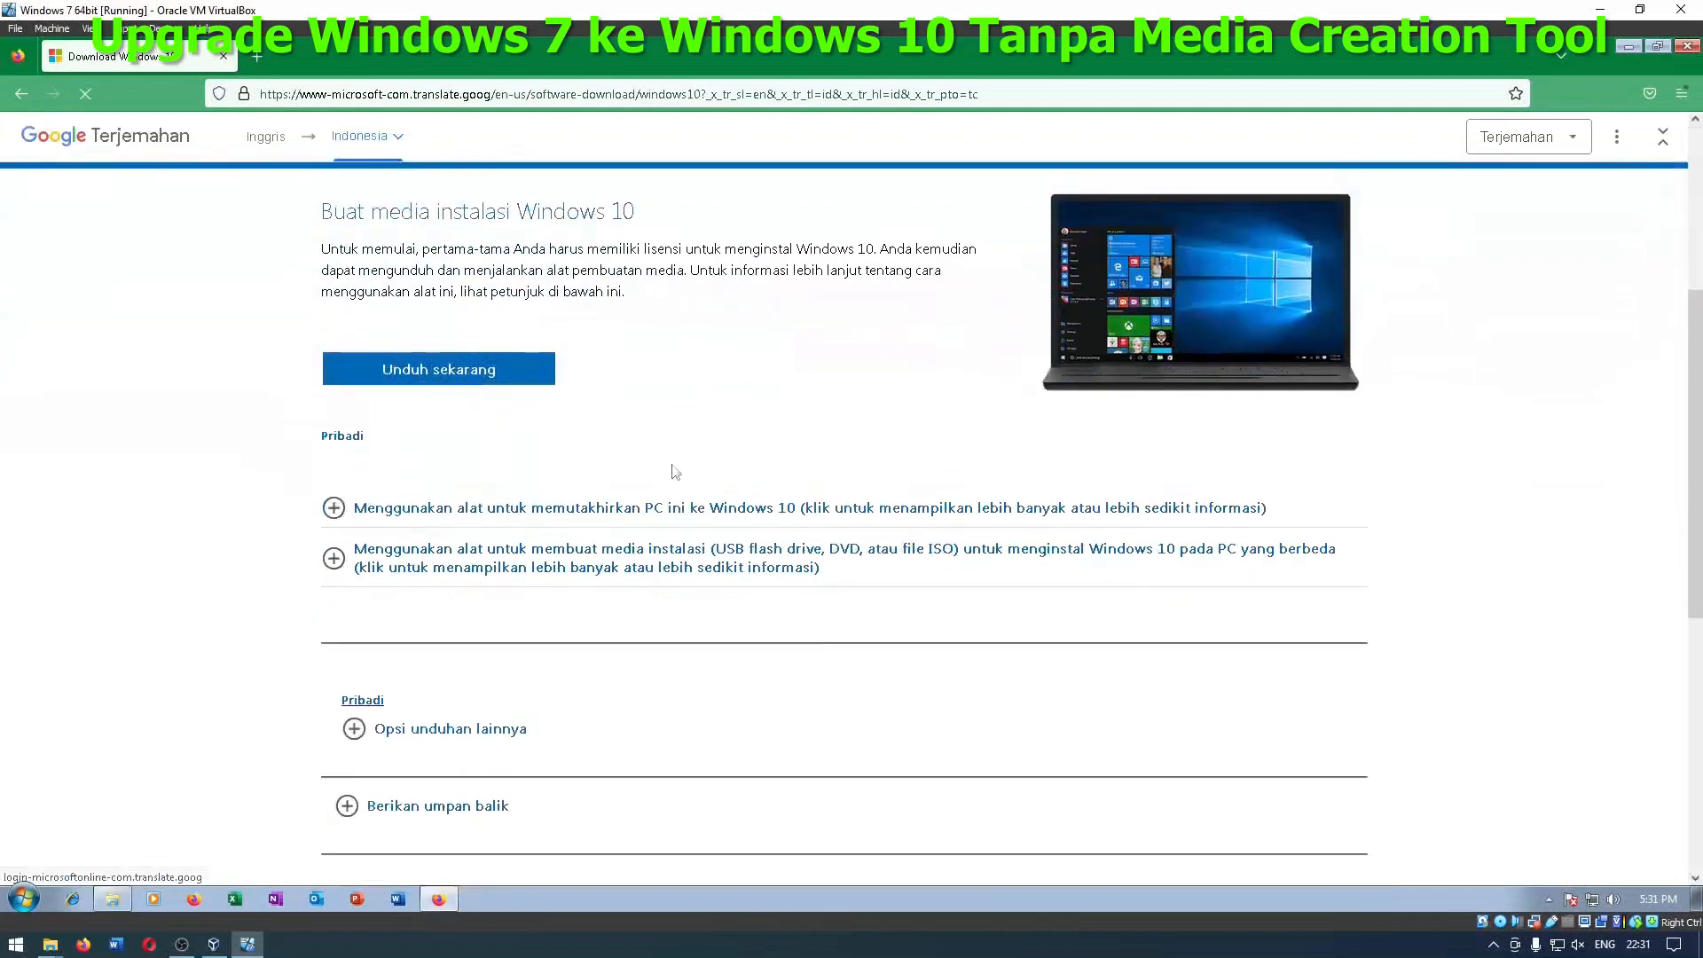
pyautogui.scroll(3, 673, 445)
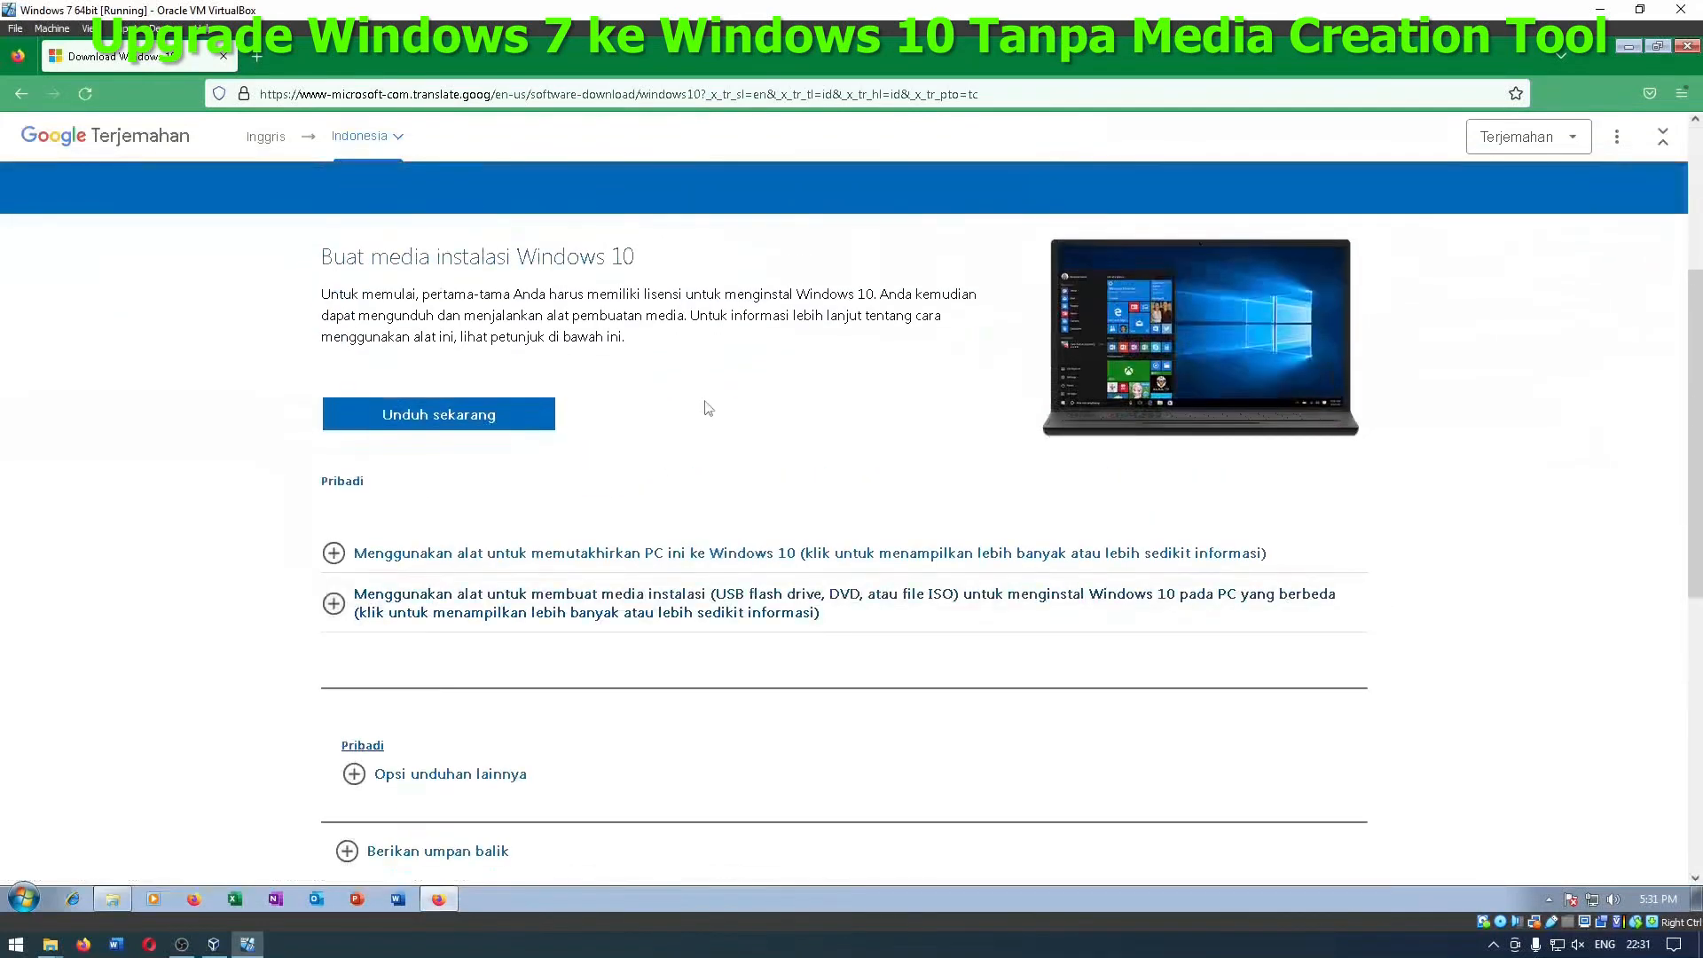
pyautogui.rightClick(708, 408)
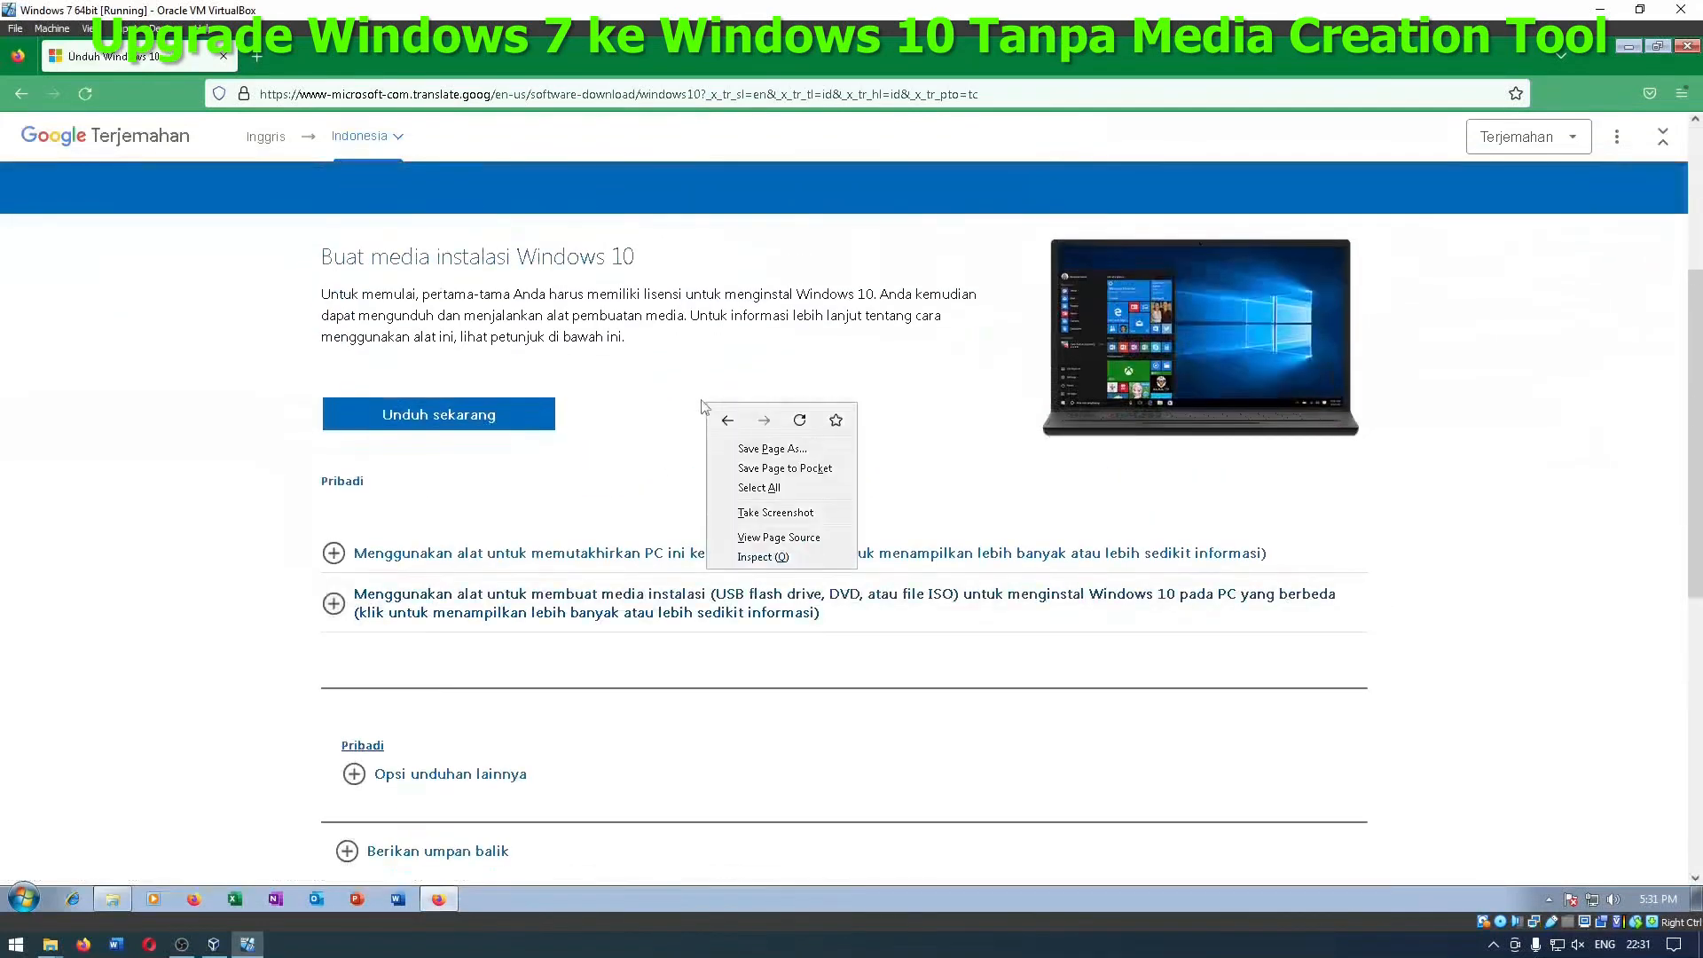
pyautogui.click(758, 557)
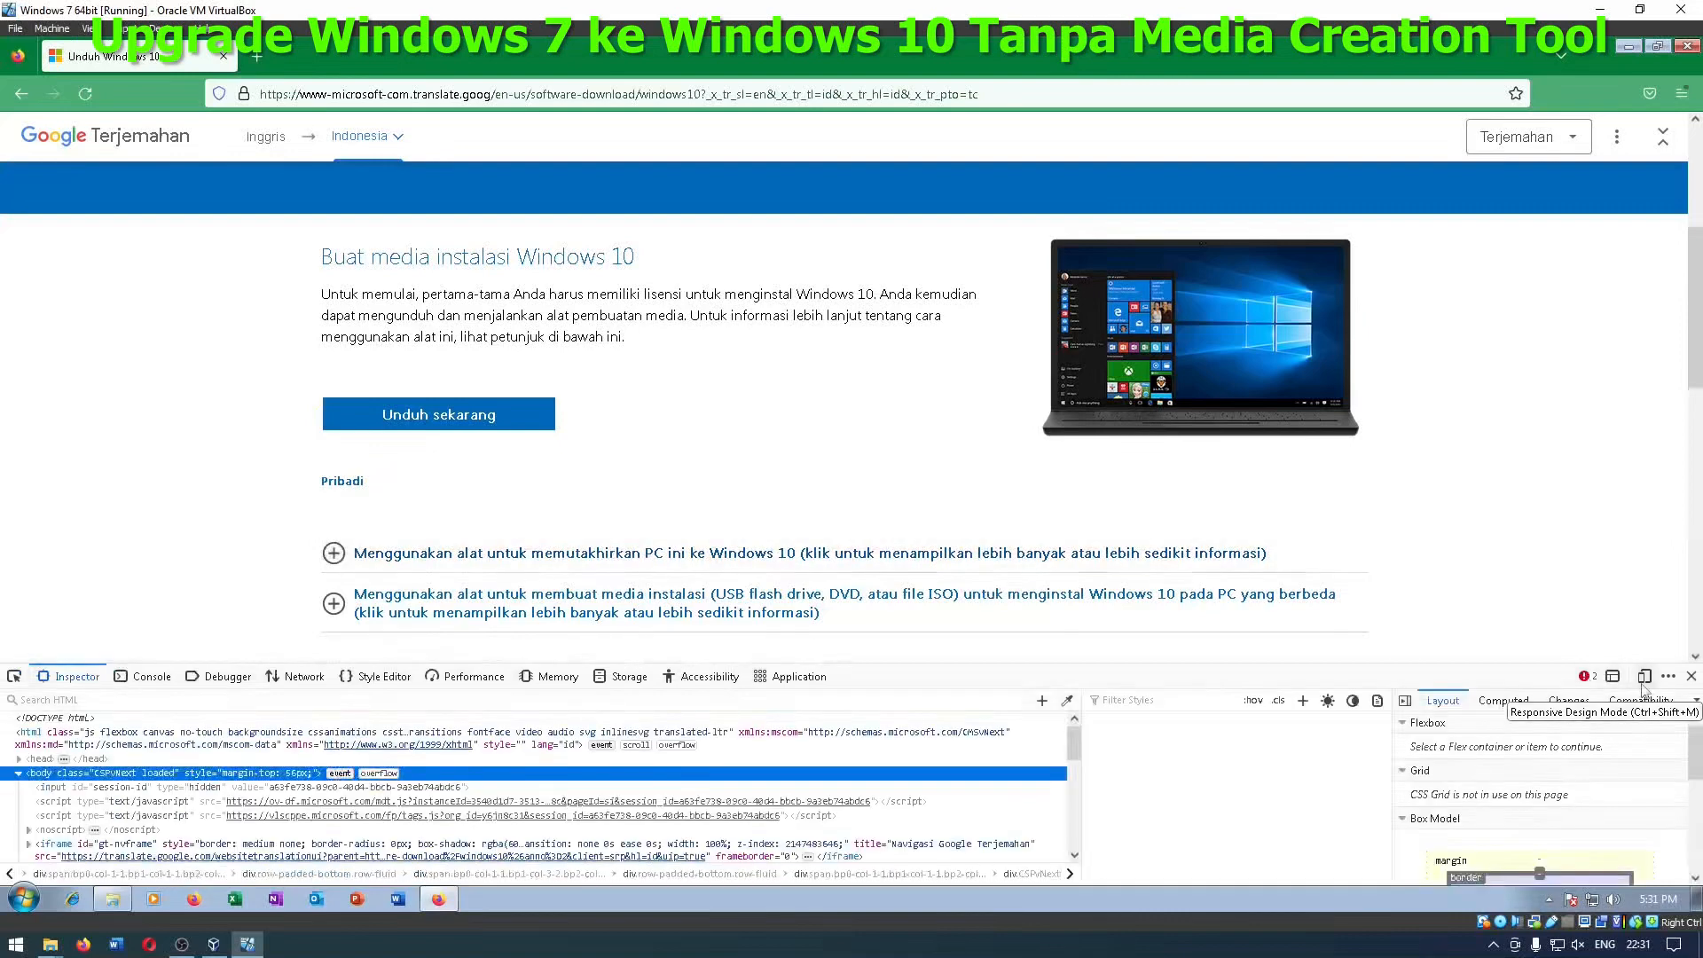
pyautogui.click(1644, 687)
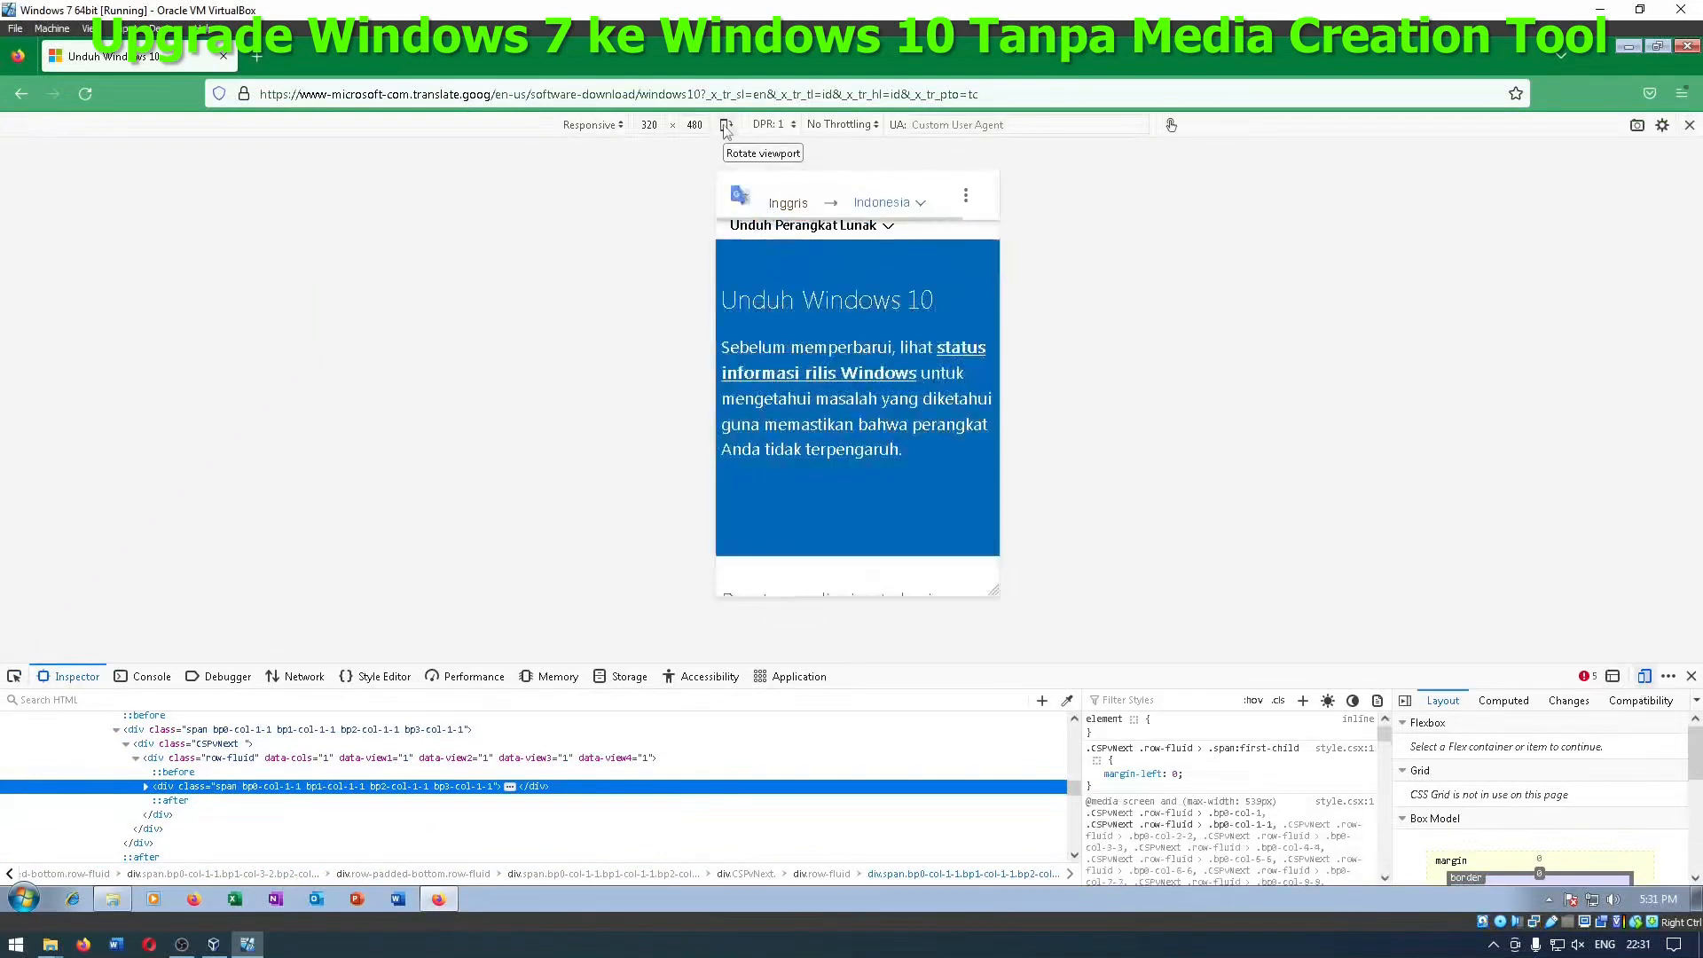
pyautogui.click(610, 127)
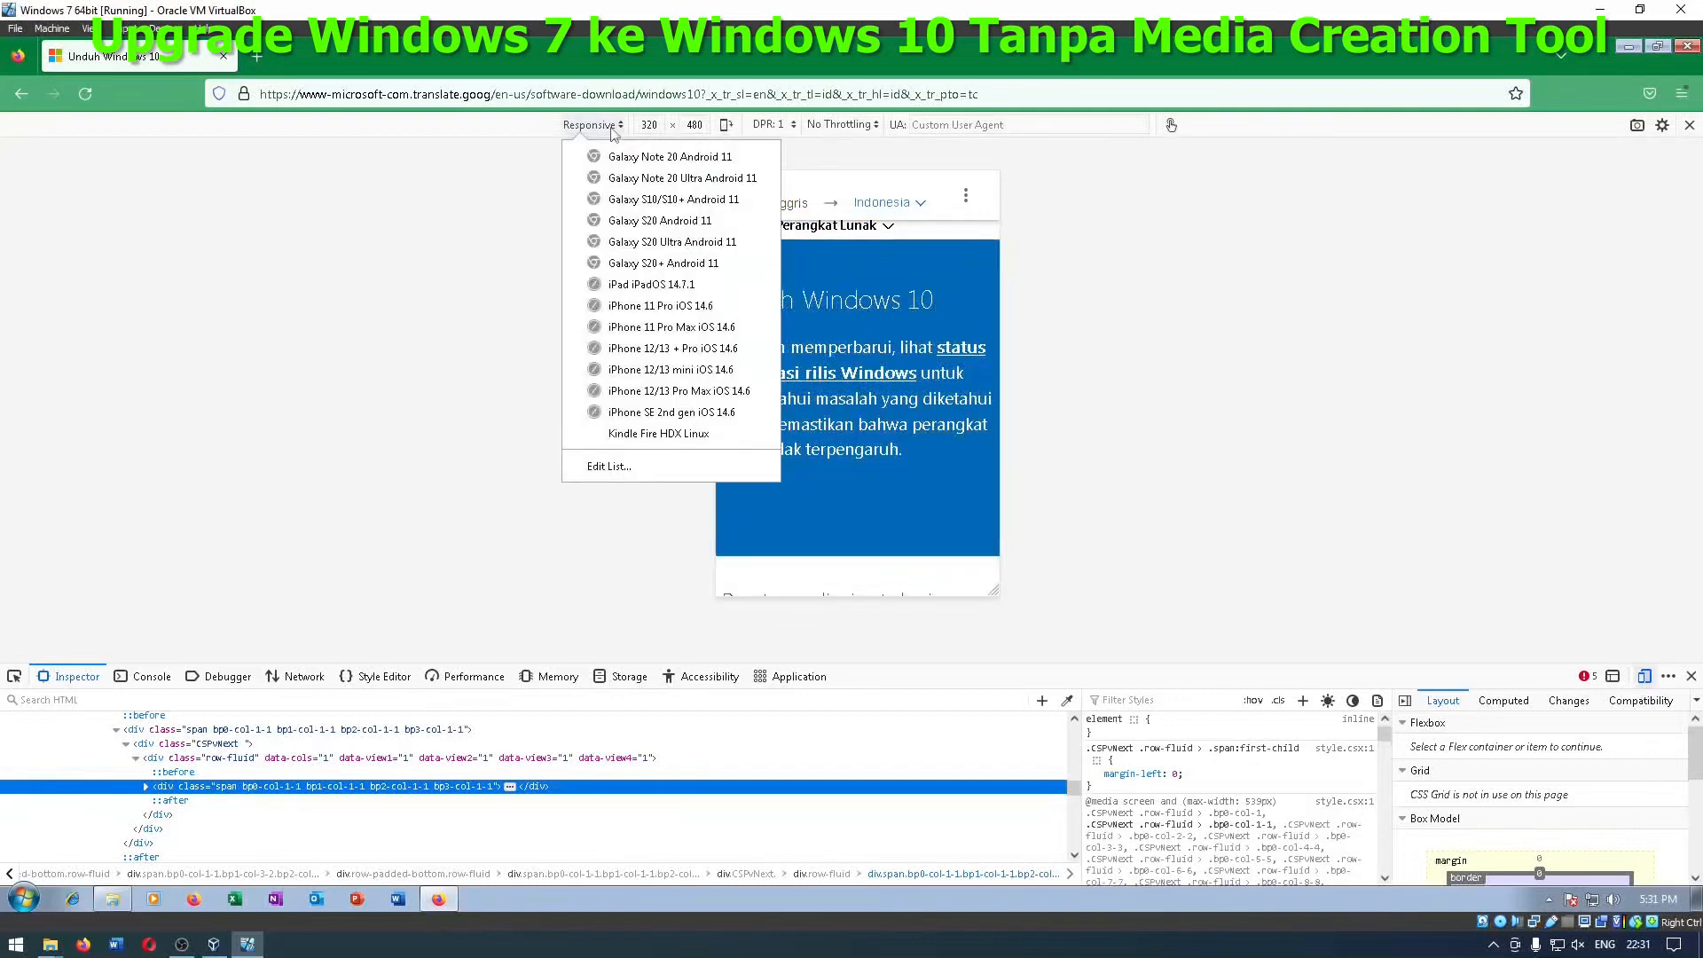
pyautogui.click(663, 285)
# Step: Reload the Windows 10 download page with the iPad simulation applied and find the edition selection
pyautogui.scroll(-3, 793, 466)
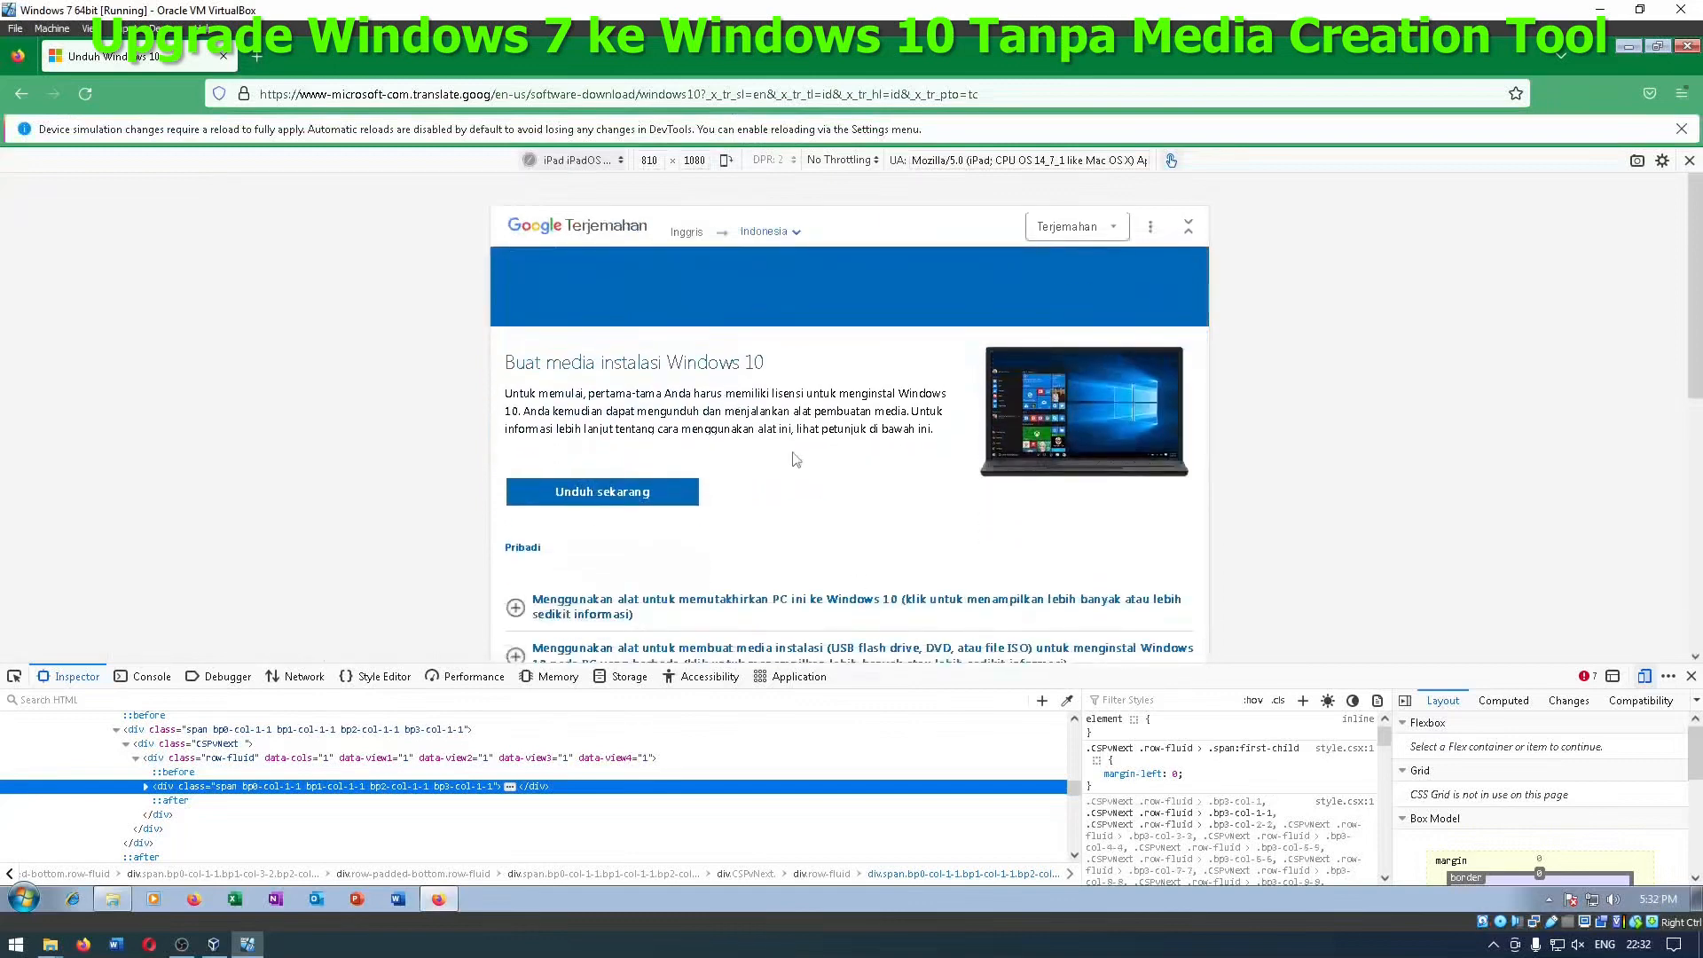
pyautogui.rightClick(795, 460)
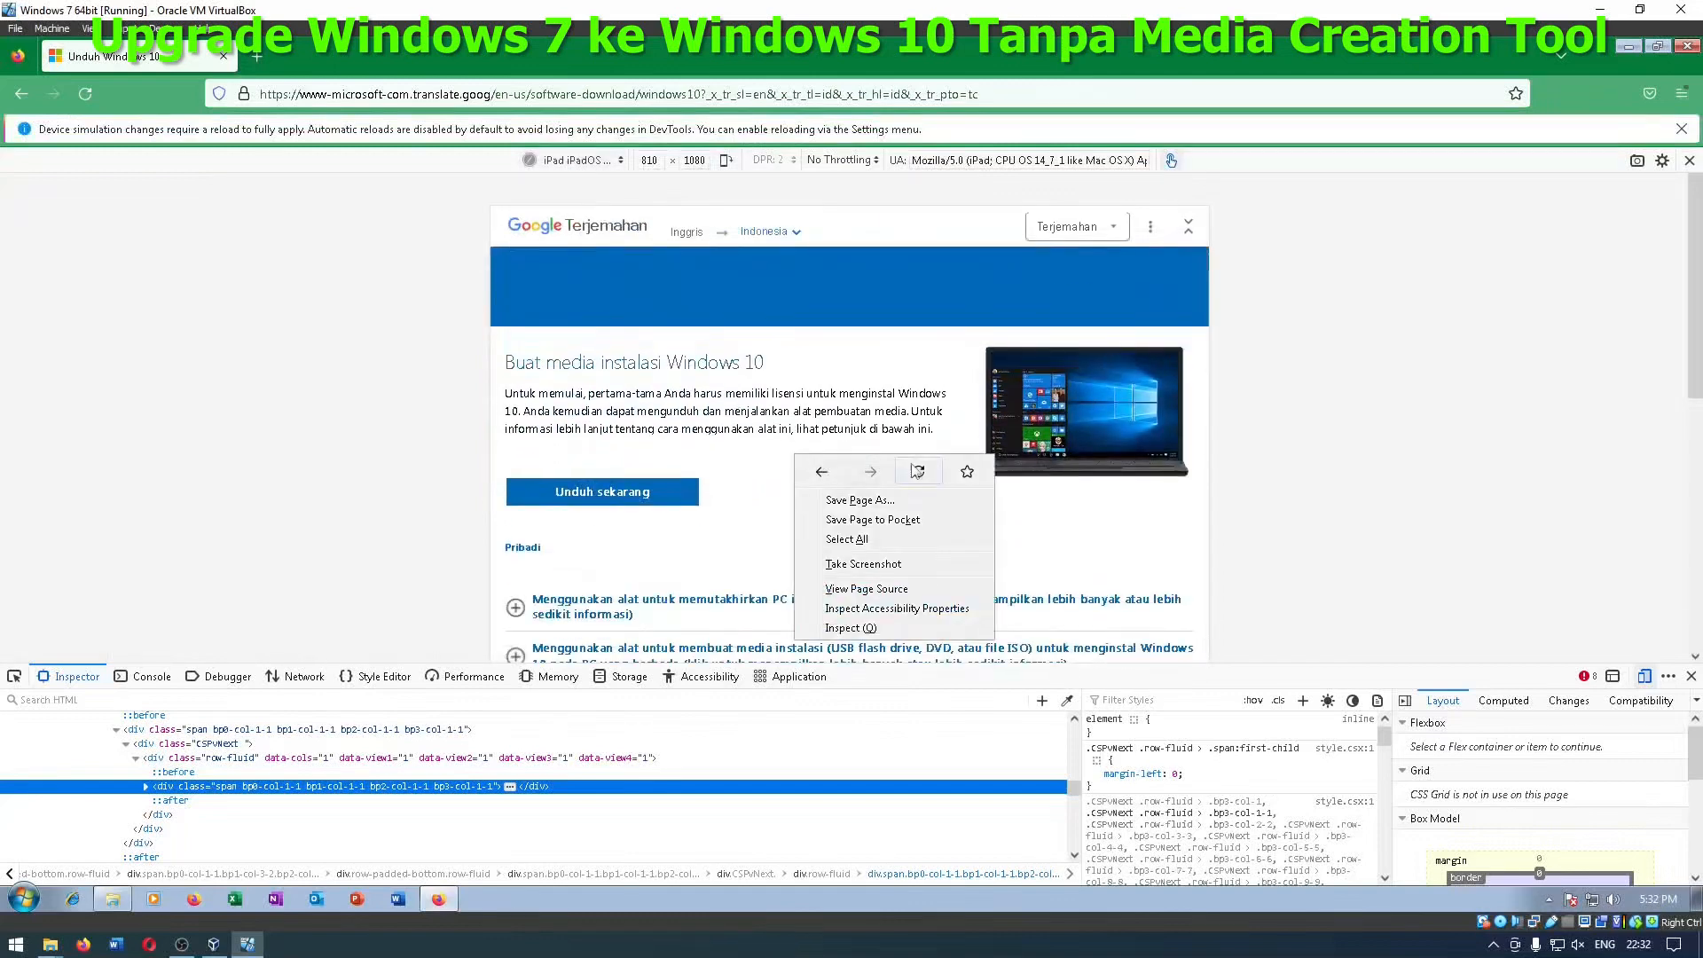
pyautogui.click(918, 471)
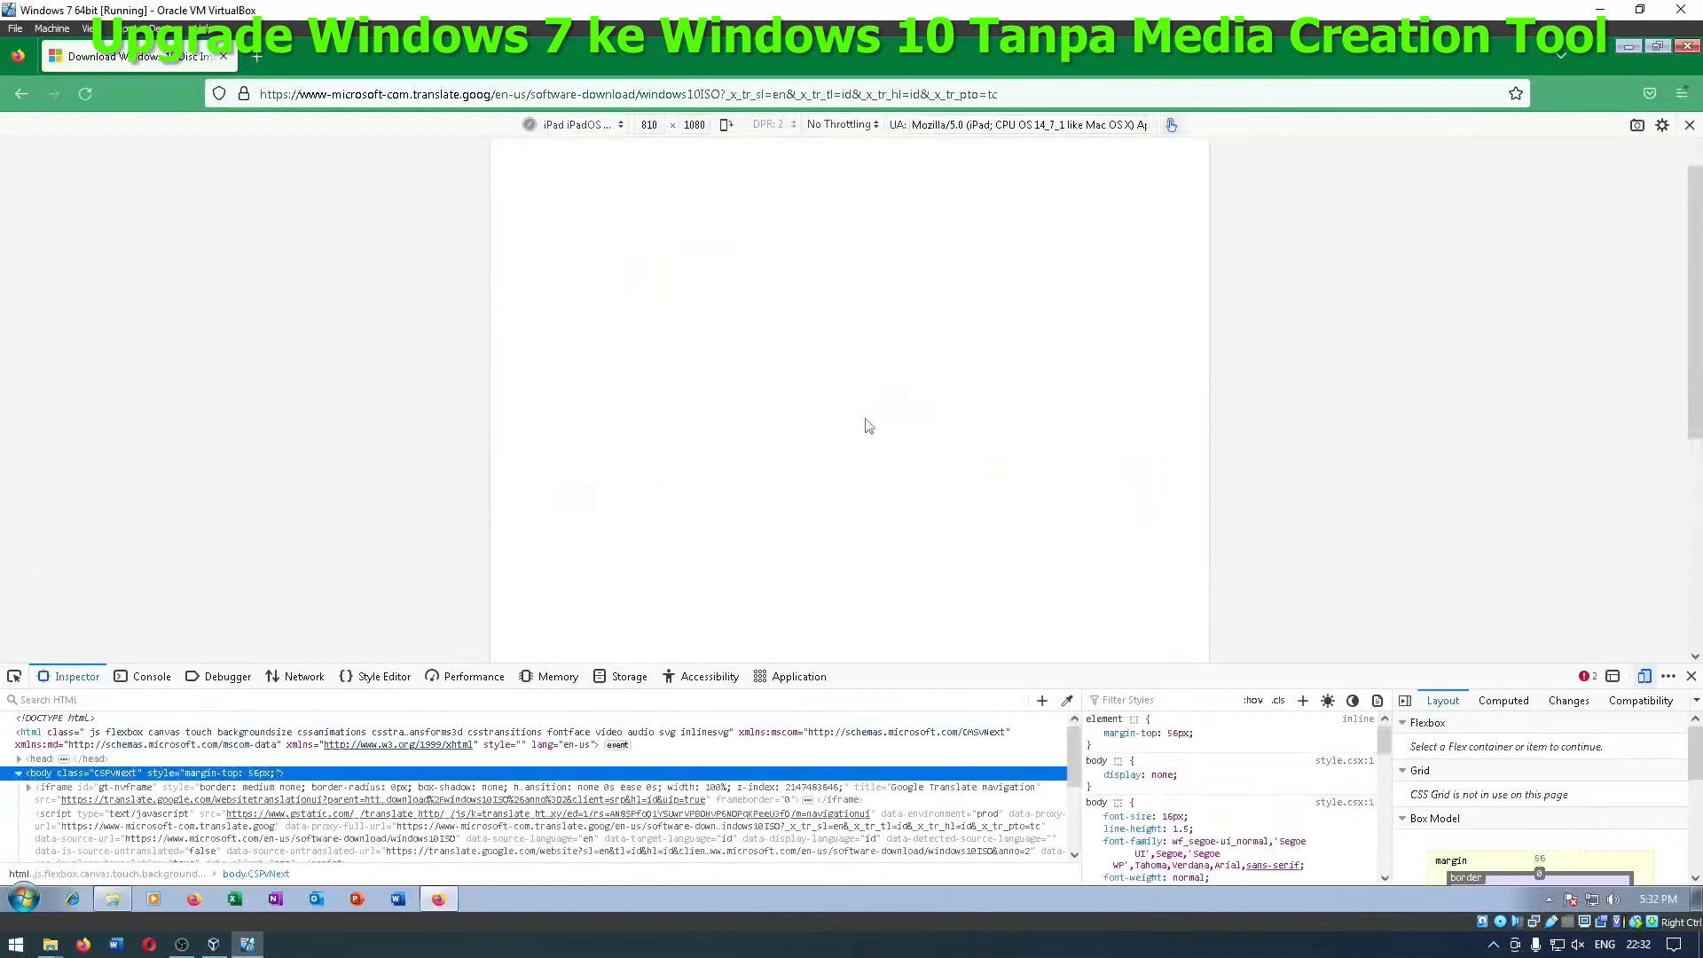
pyautogui.scroll(-7, 865, 418)
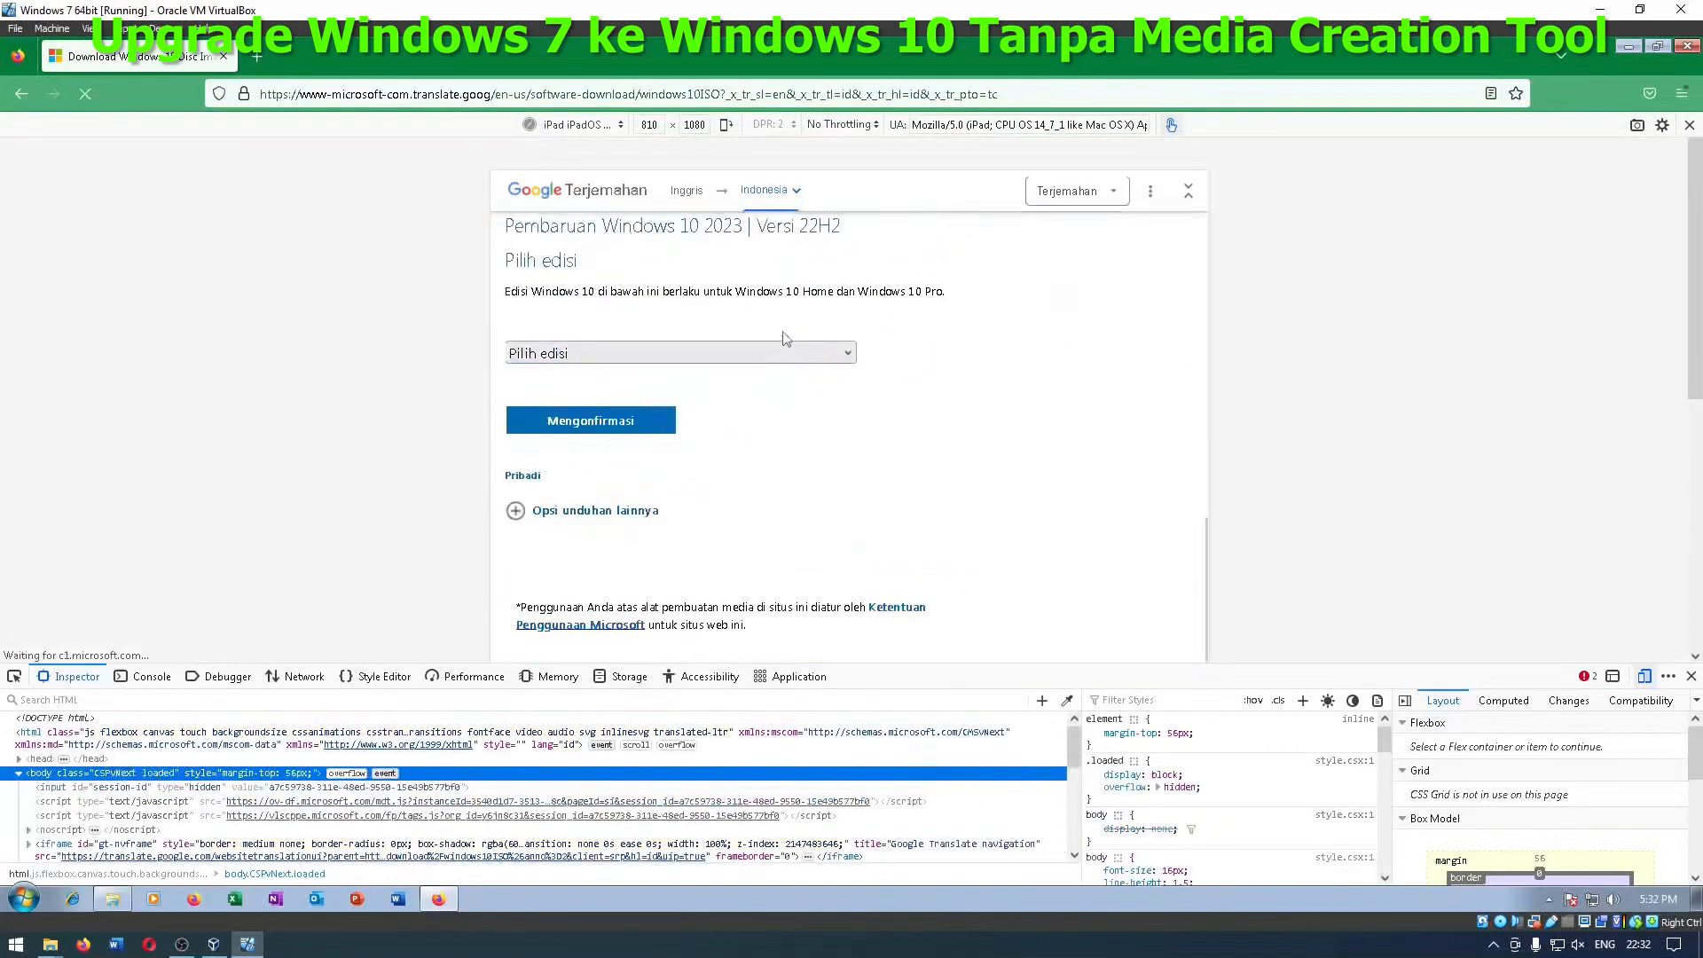
# Step: Select the Windows 10 multi-edition ISO as the edition on the download page and confirm it
pyautogui.rightClick(761, 359)
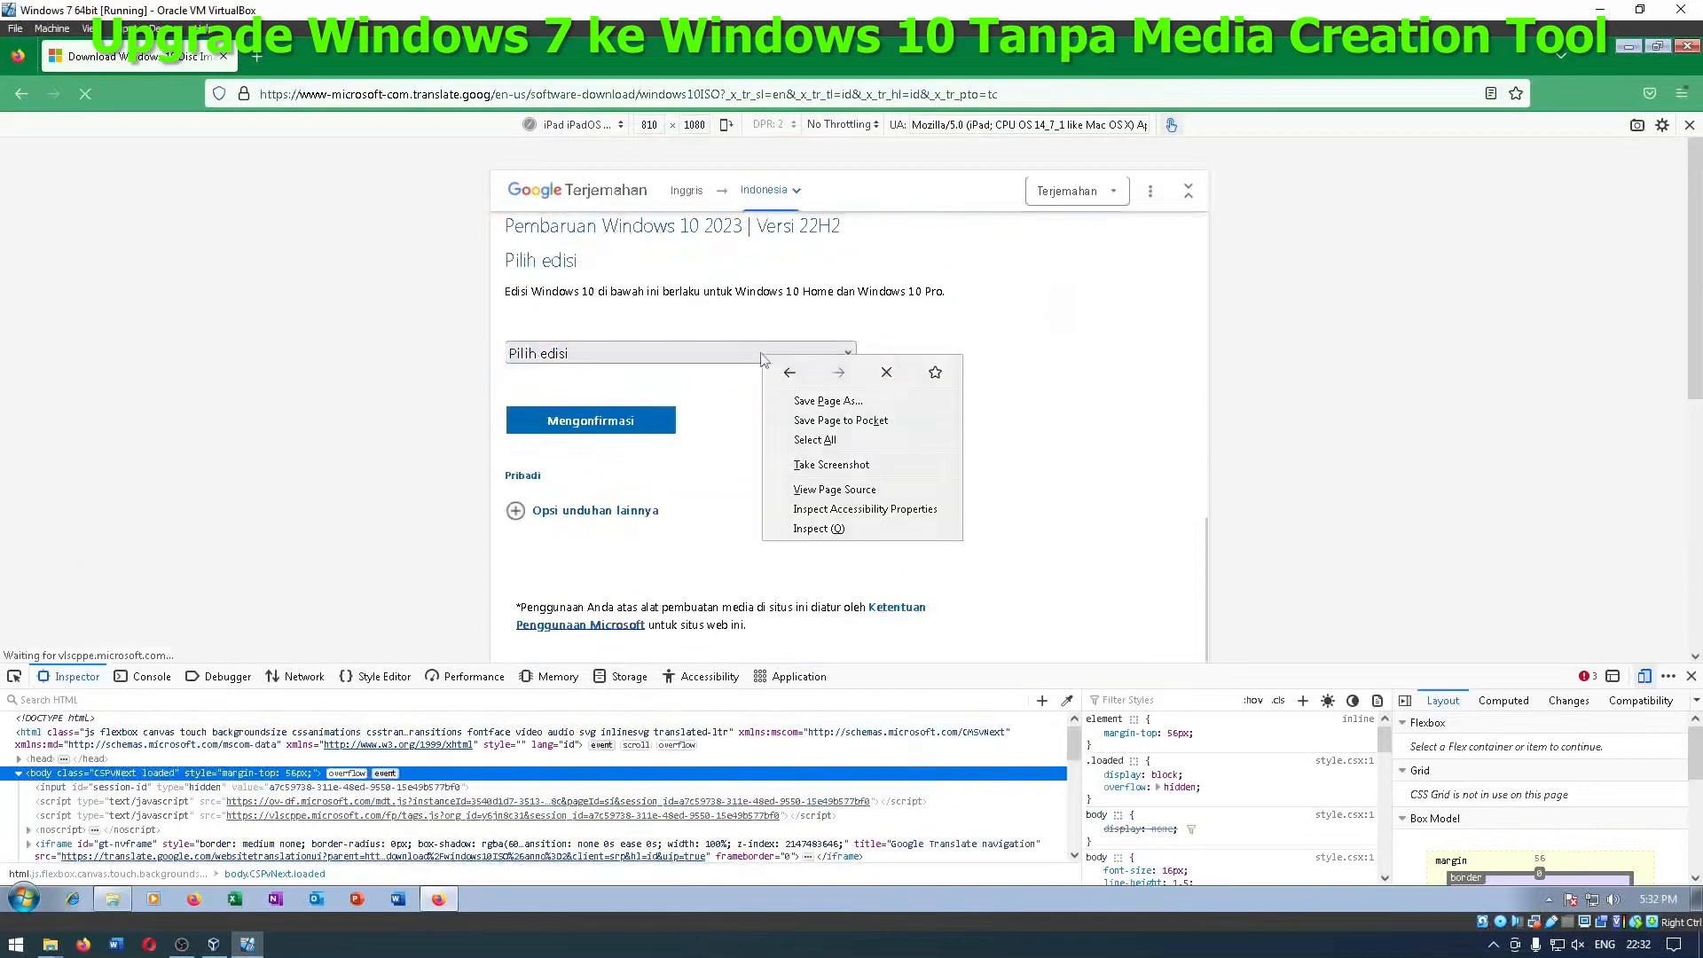
pyautogui.click(707, 364)
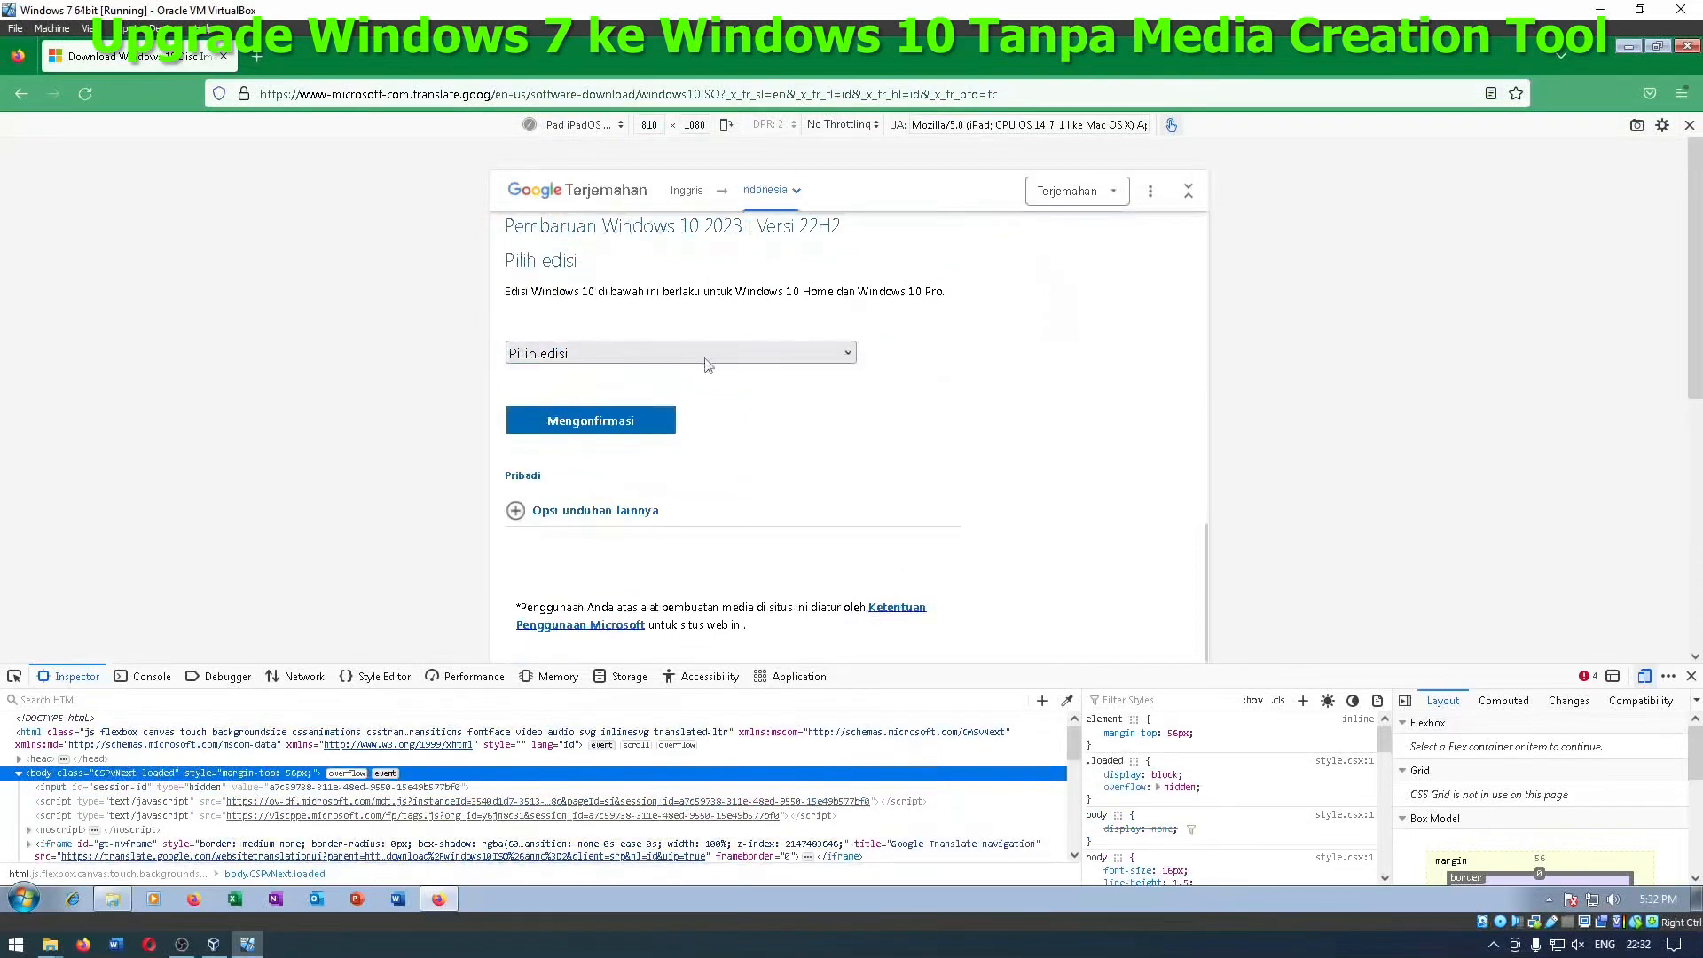
pyautogui.click(690, 357)
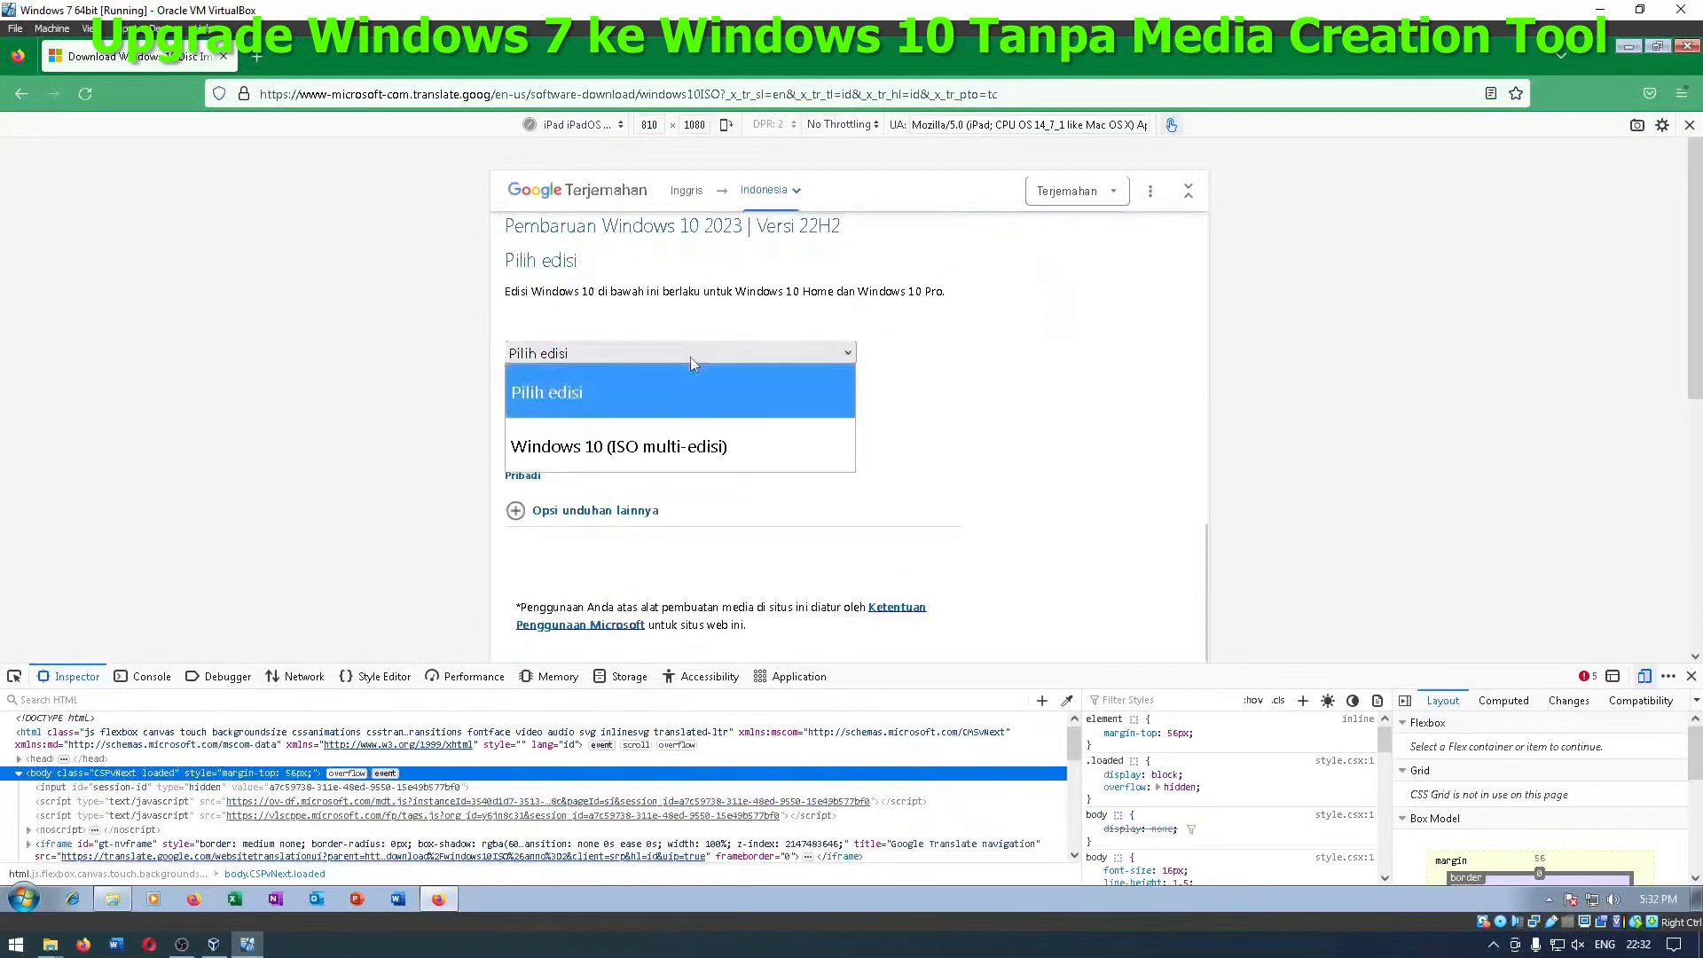
pyautogui.click(621, 455)
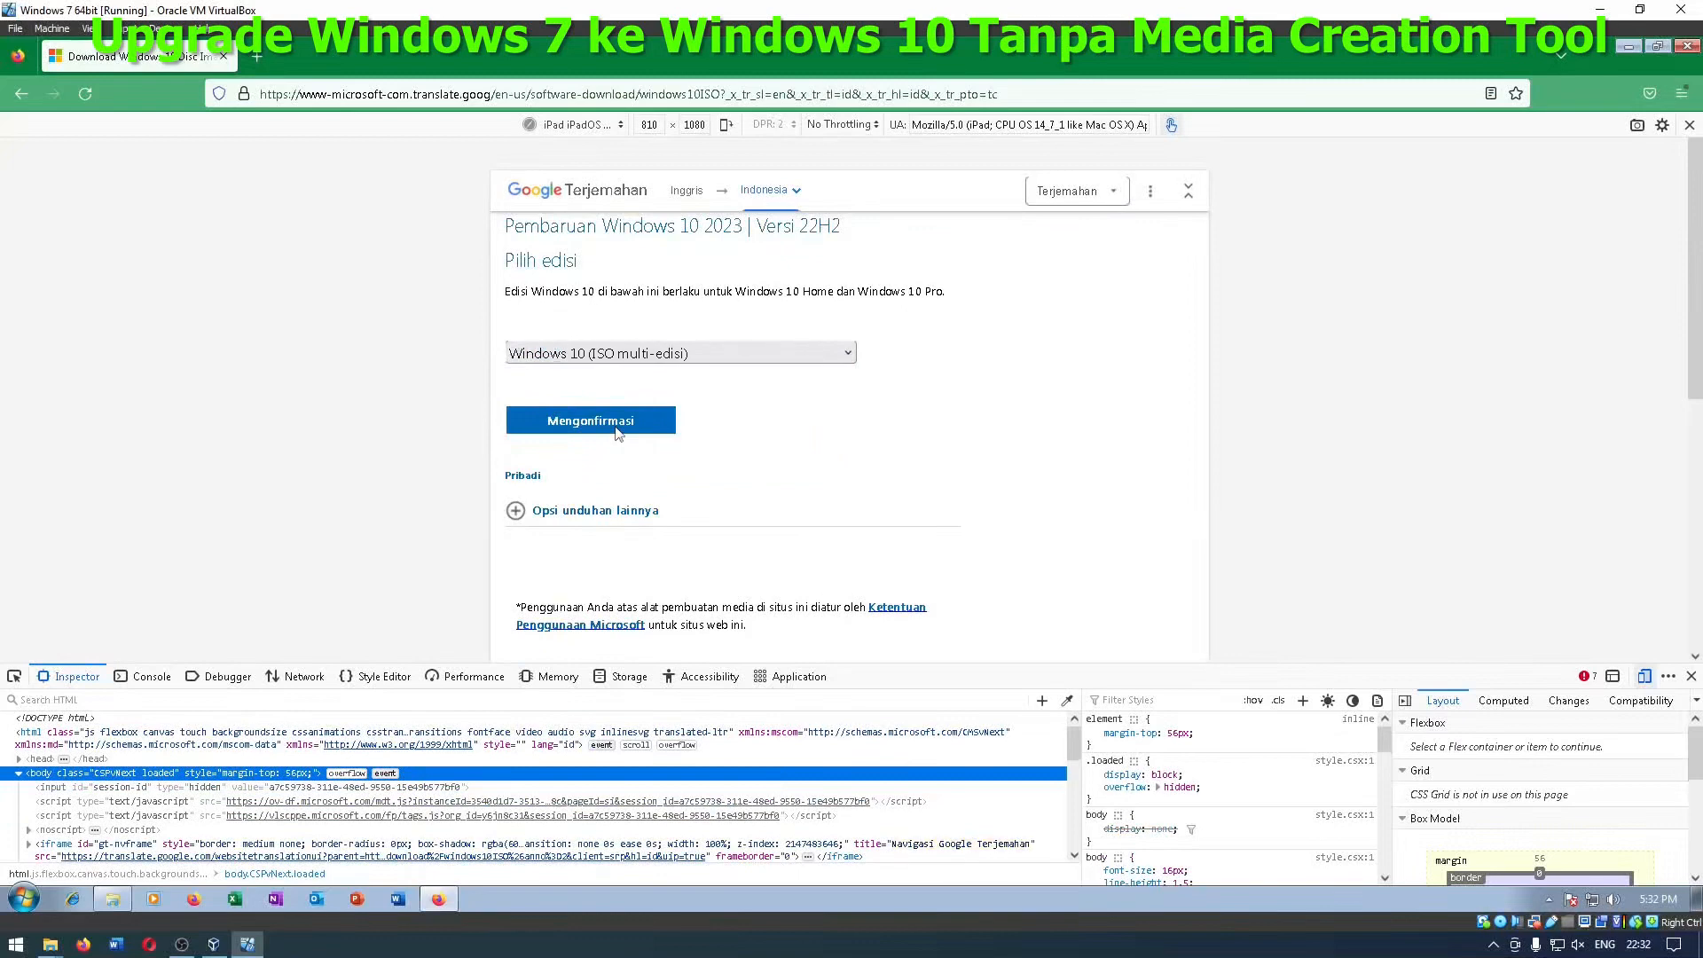
pyautogui.click(619, 431)
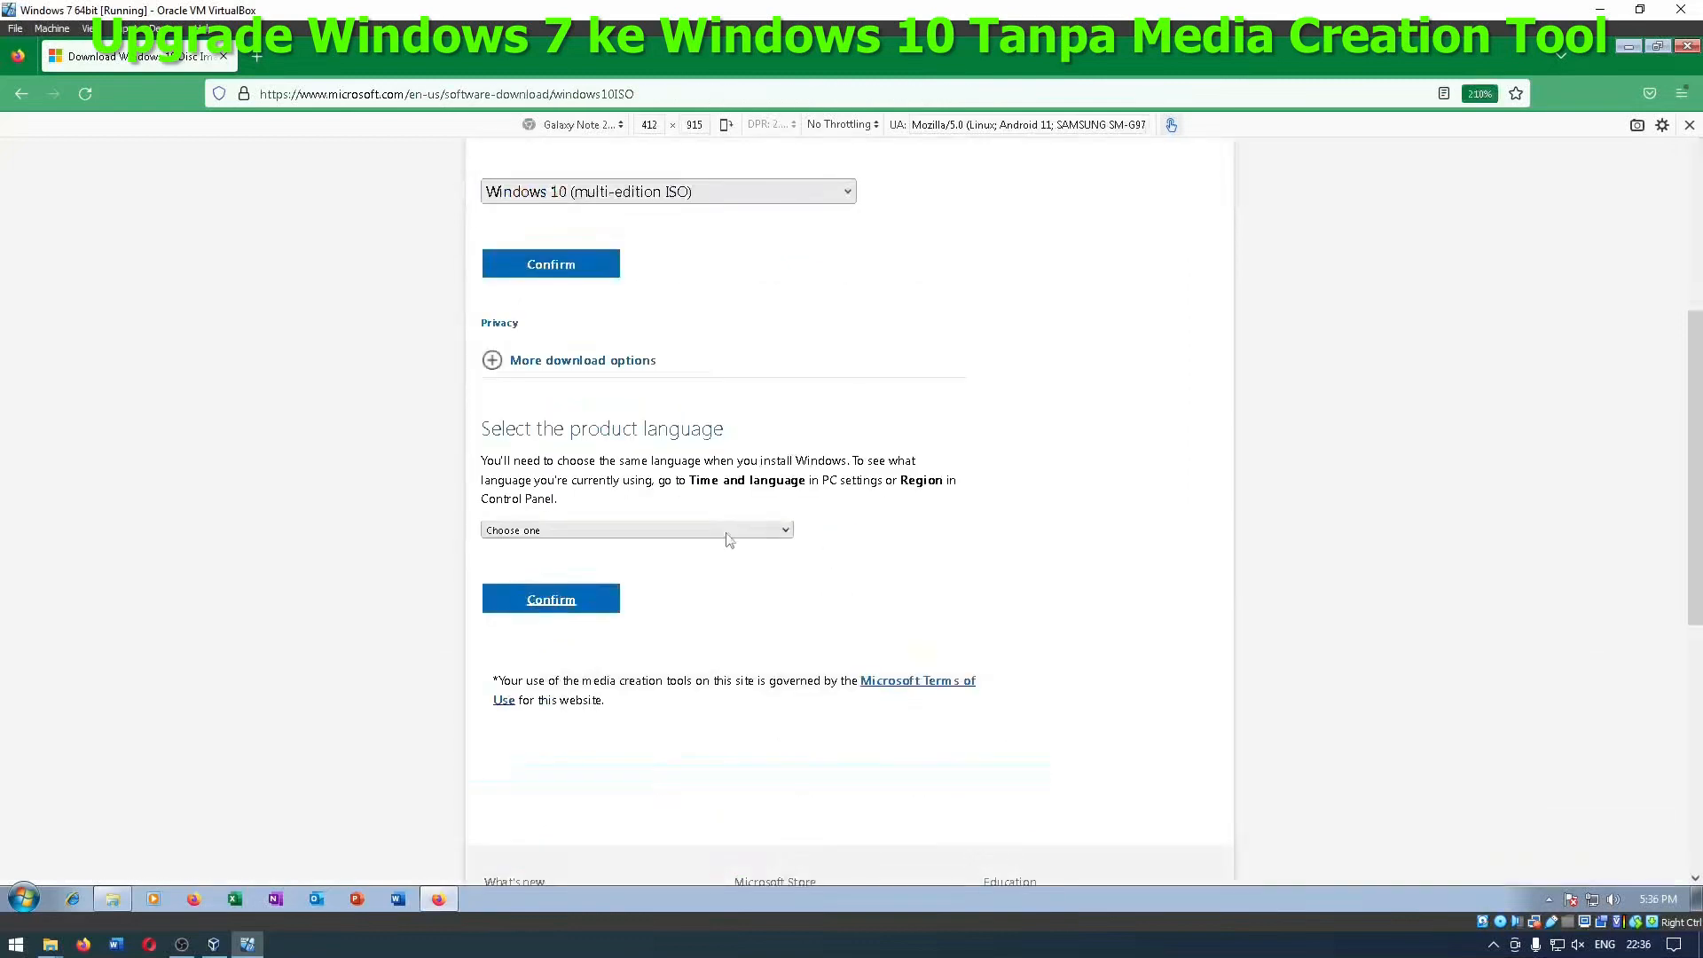
# Step: Choose English International as the product language and confirm it
pyautogui.click(727, 531)
pyautogui.scroll(-10, 596, 355)
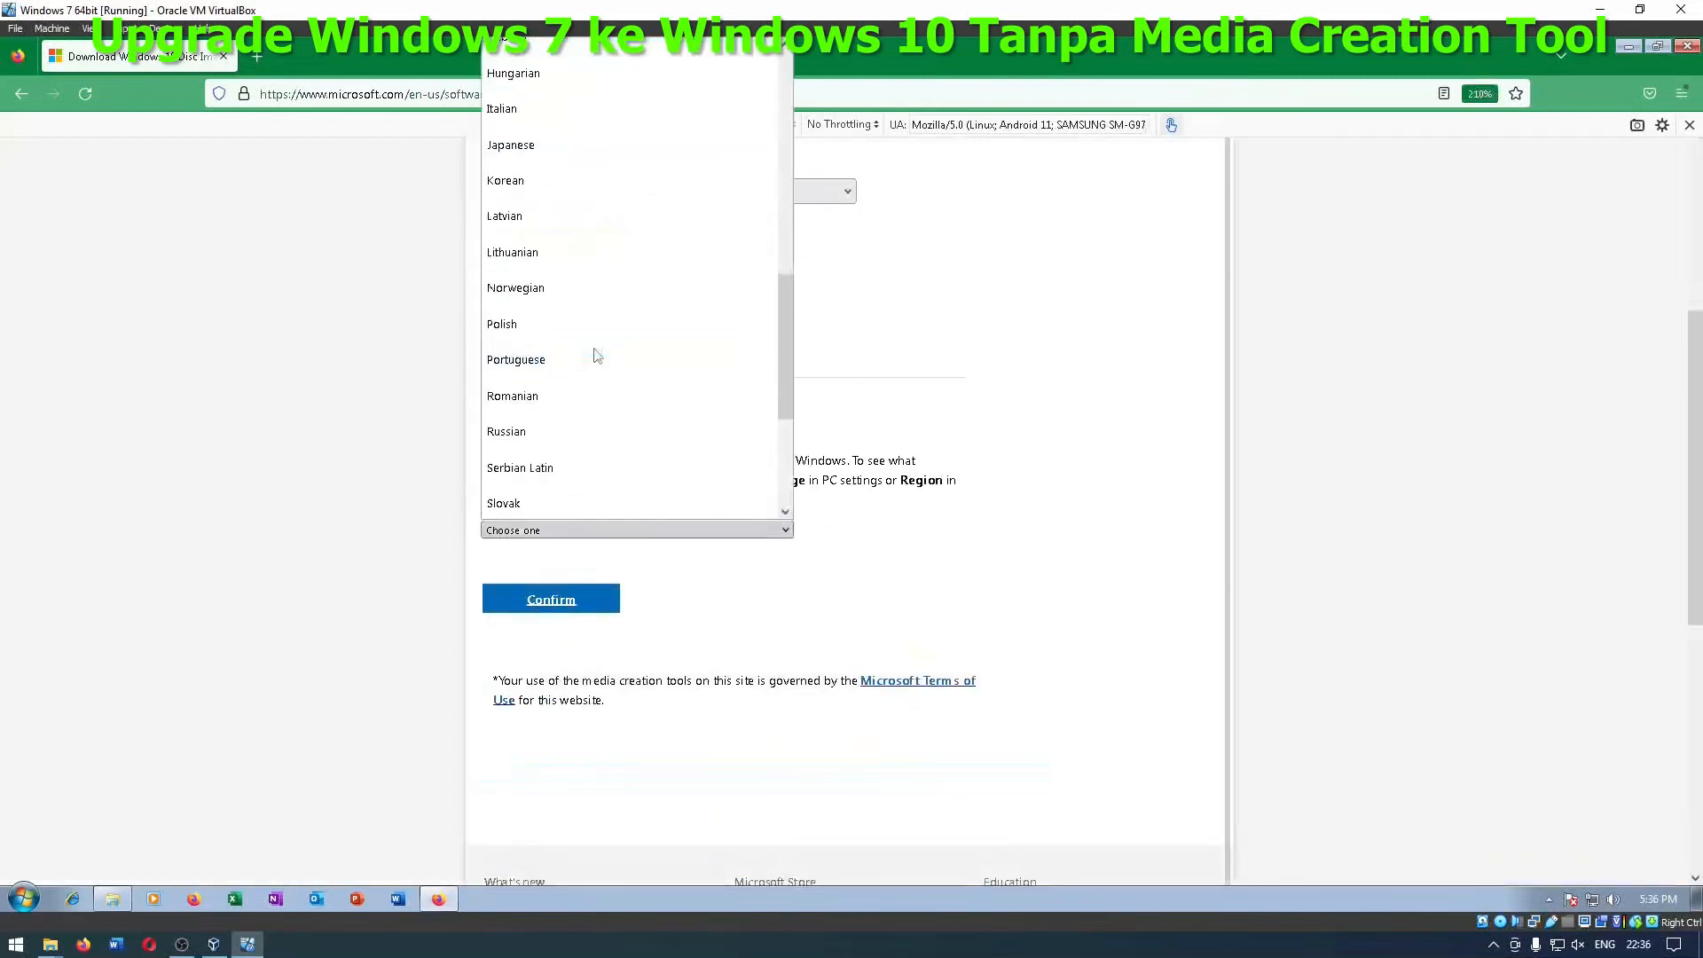
pyautogui.scroll(9, 595, 337)
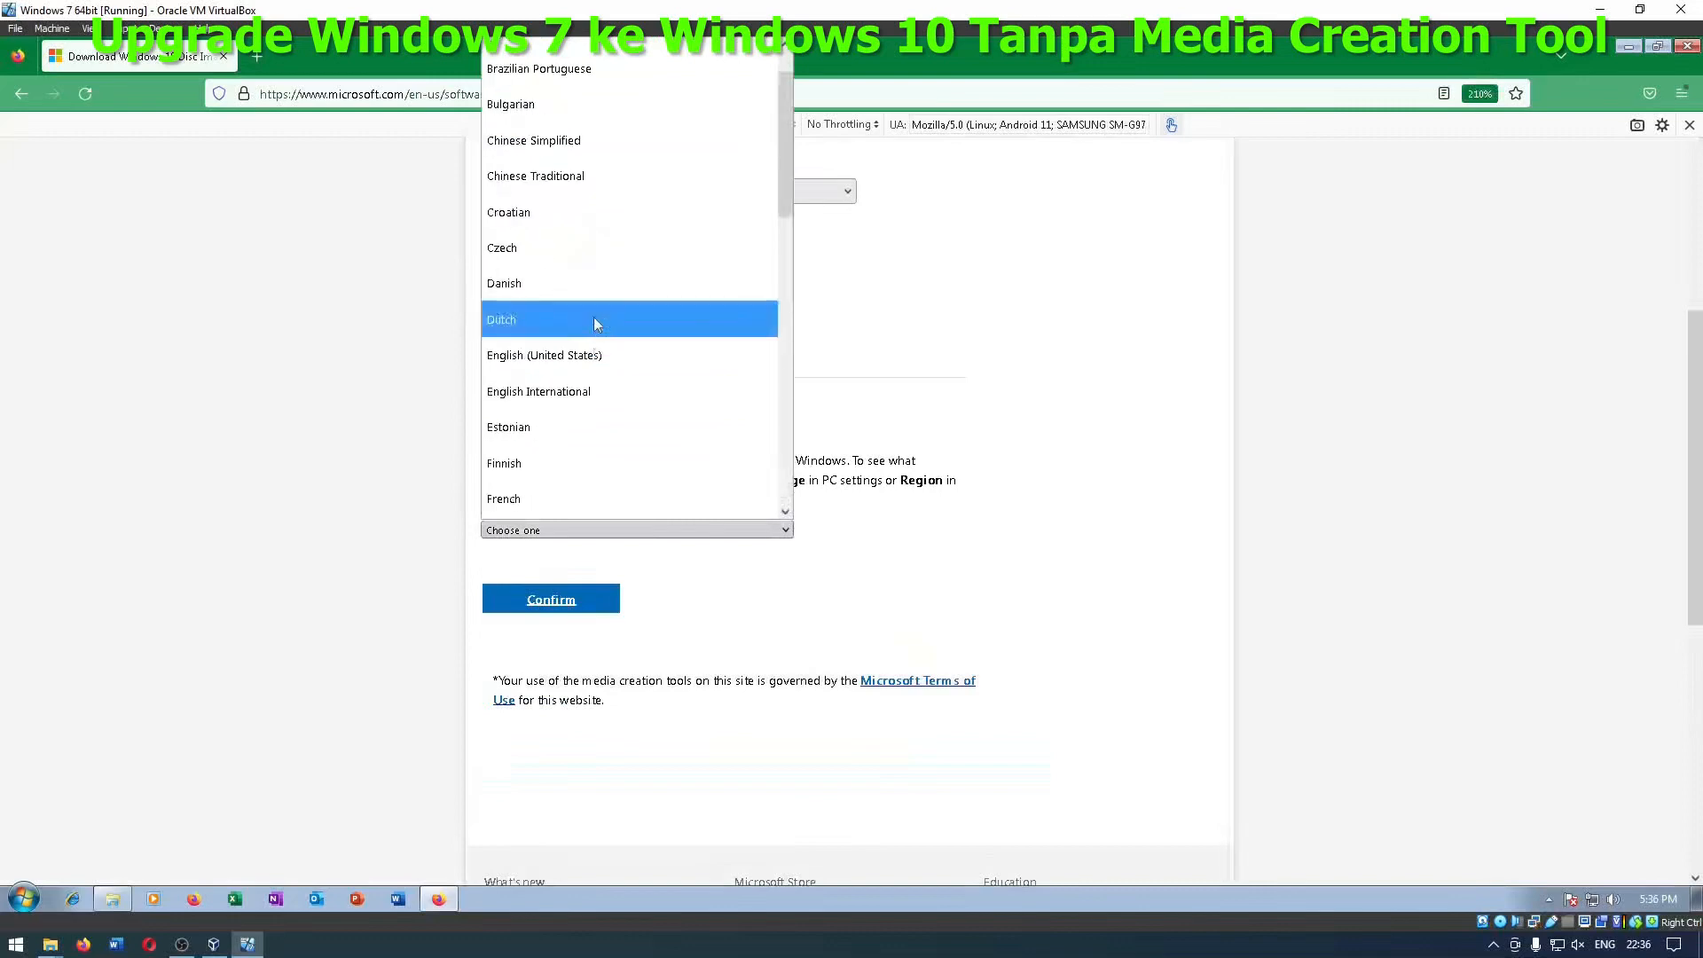
pyautogui.click(604, 403)
pyautogui.click(558, 604)
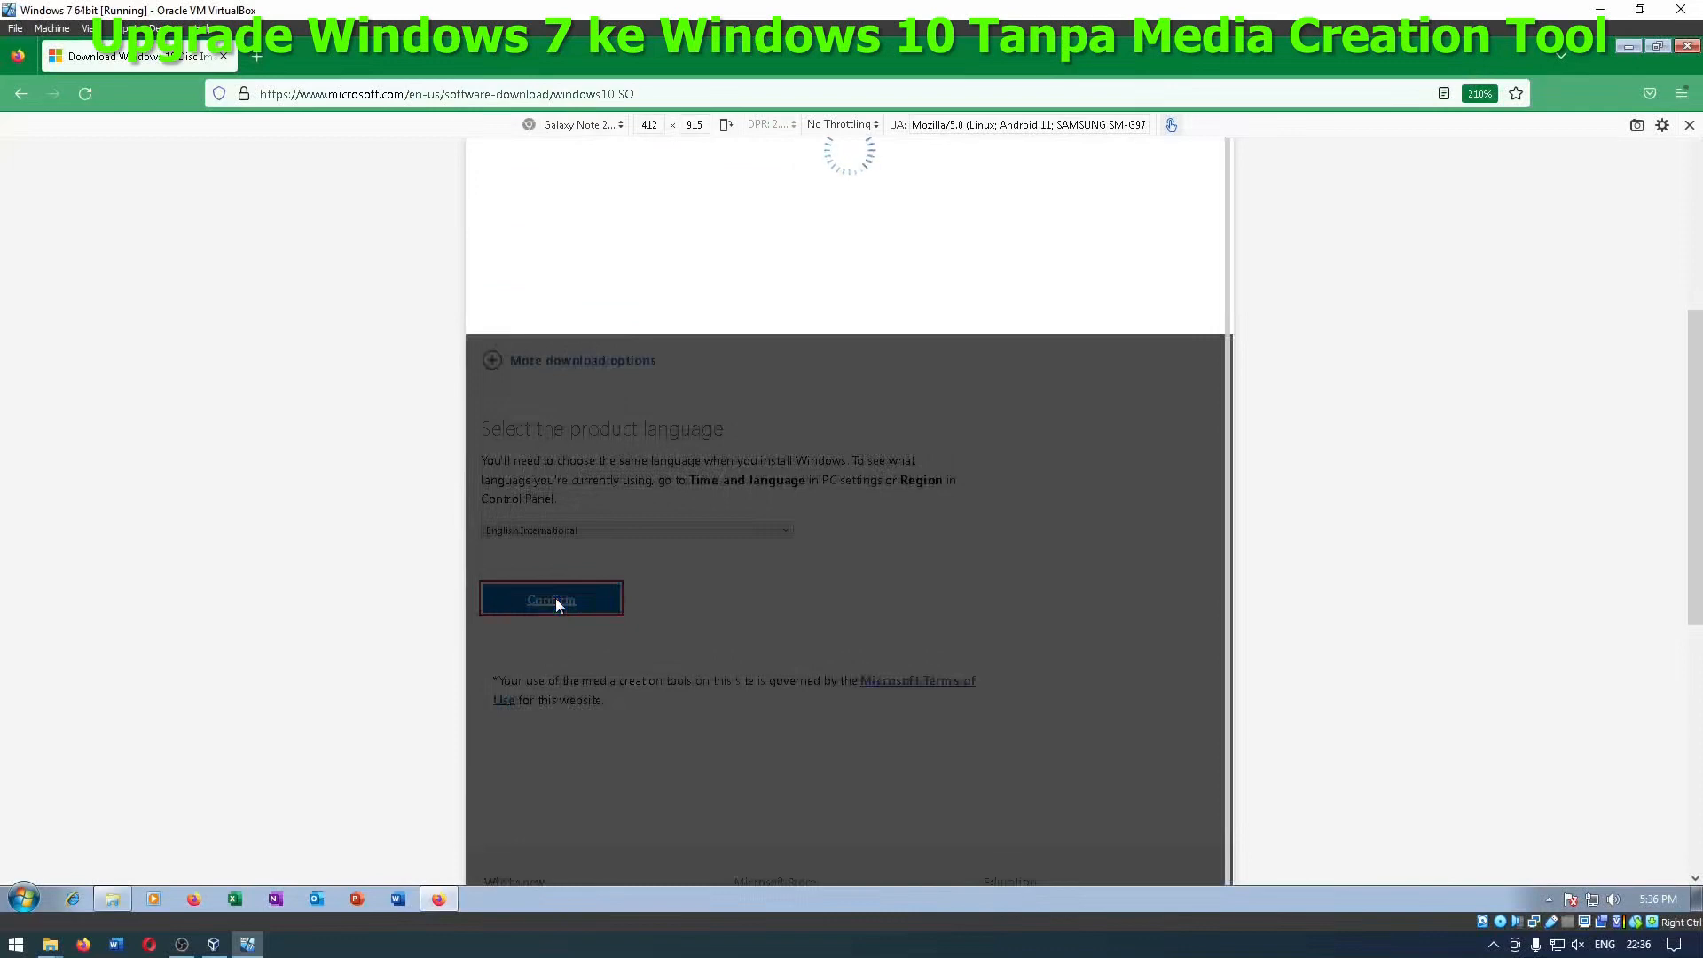
# Step: Download the 64-bit Windows 10 ISO to the Downloads folder as Win10_22H2_EnglishInternational_x64v1
pyautogui.scroll(3, 559, 601)
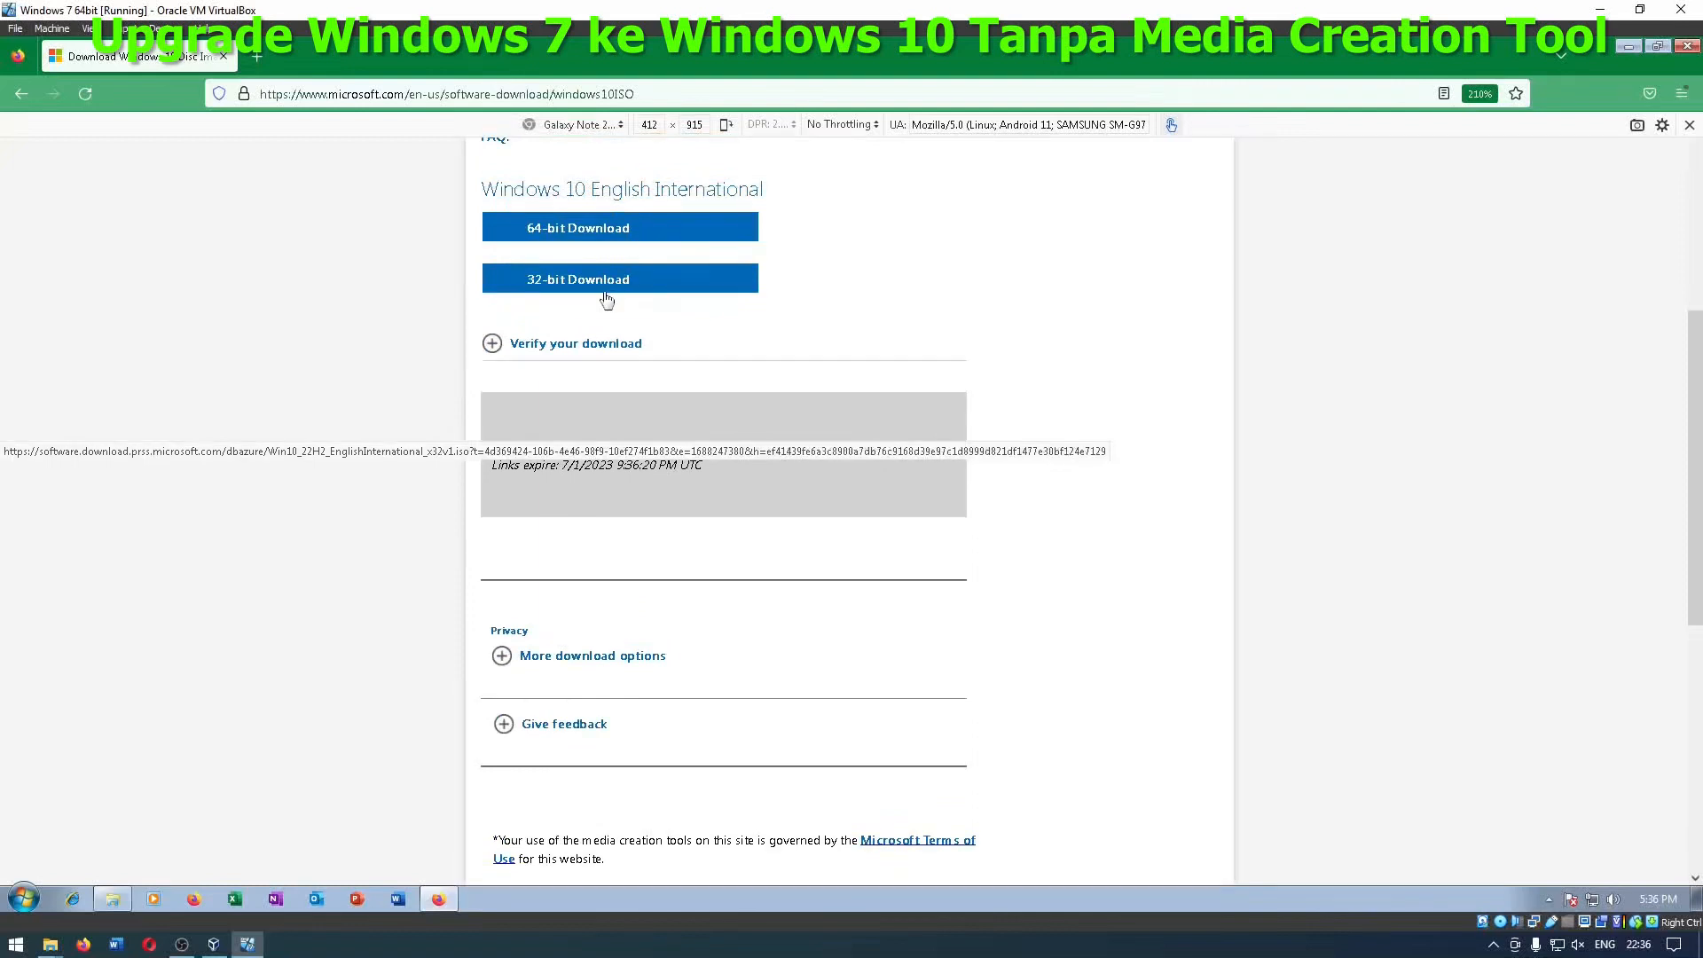
pyautogui.click(624, 229)
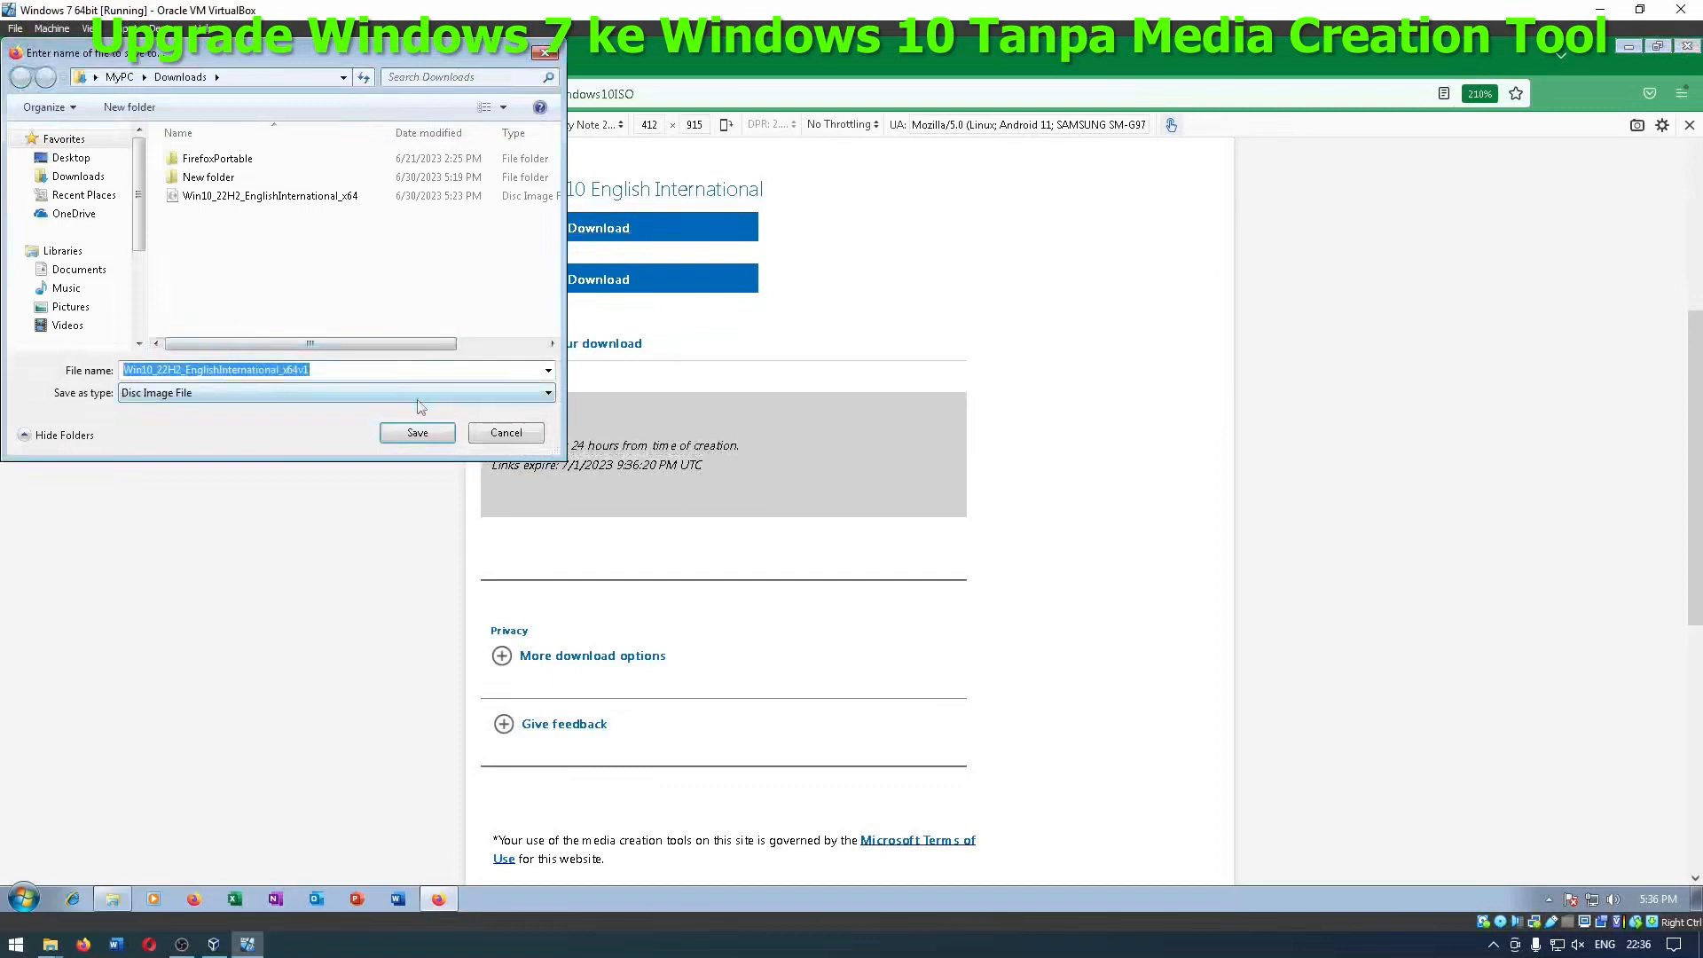
pyautogui.click(414, 433)
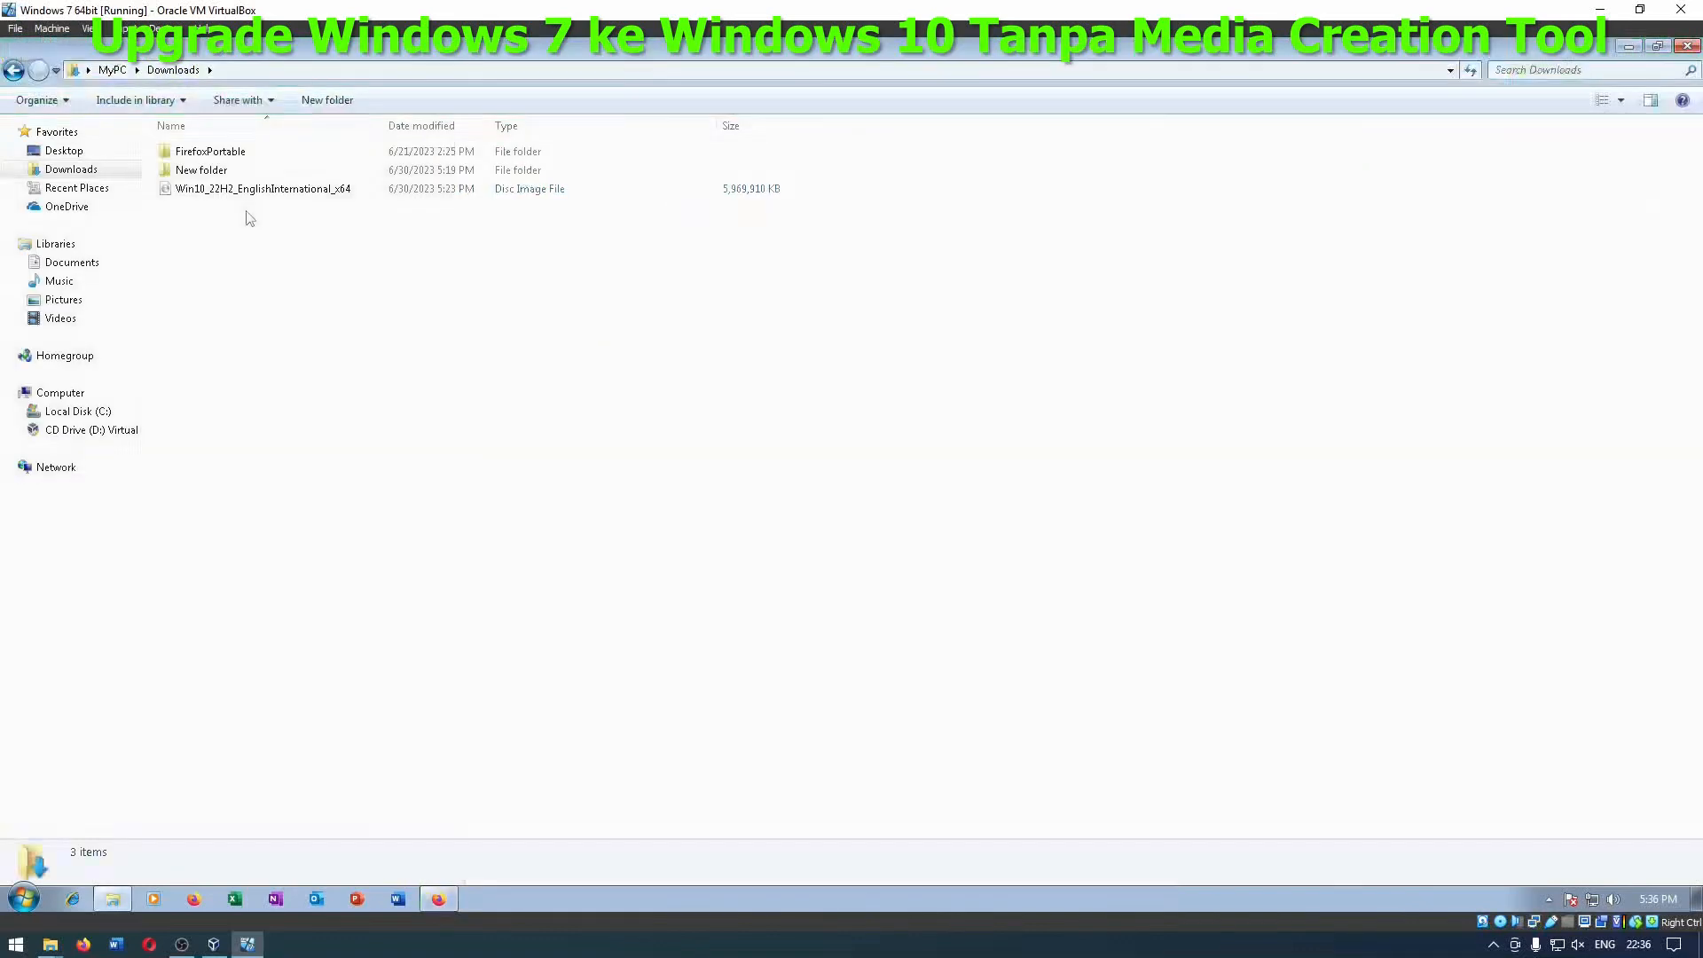
pyautogui.click(315, 191)
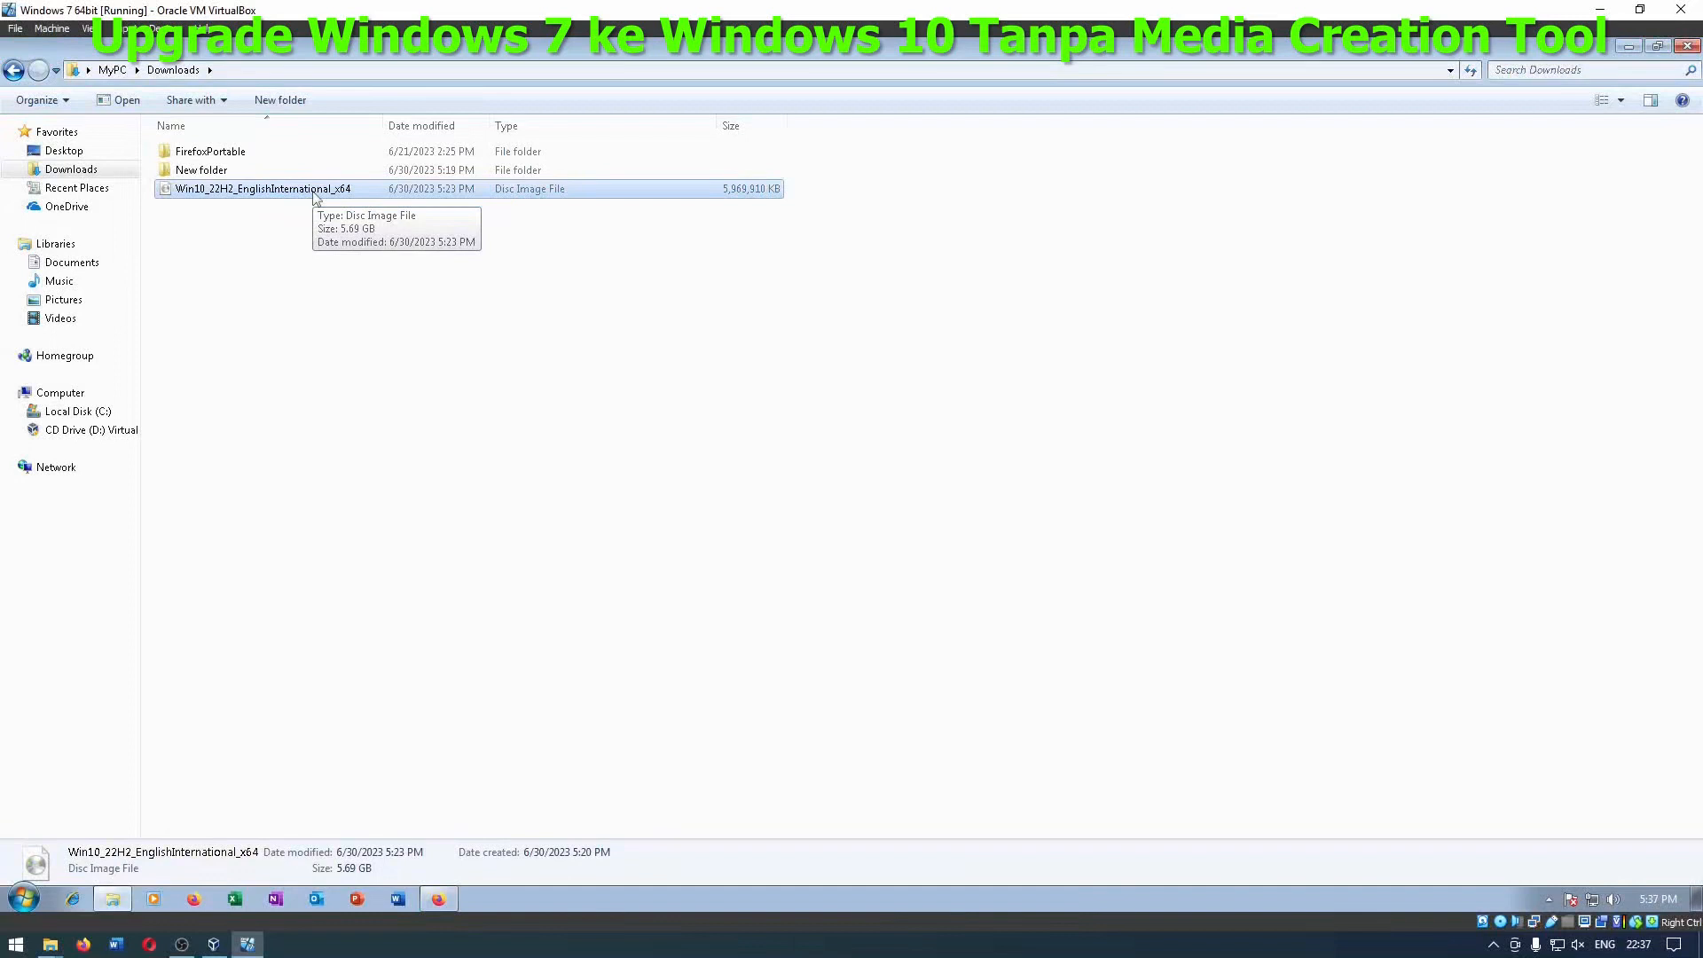
pyautogui.rightClick(314, 193)
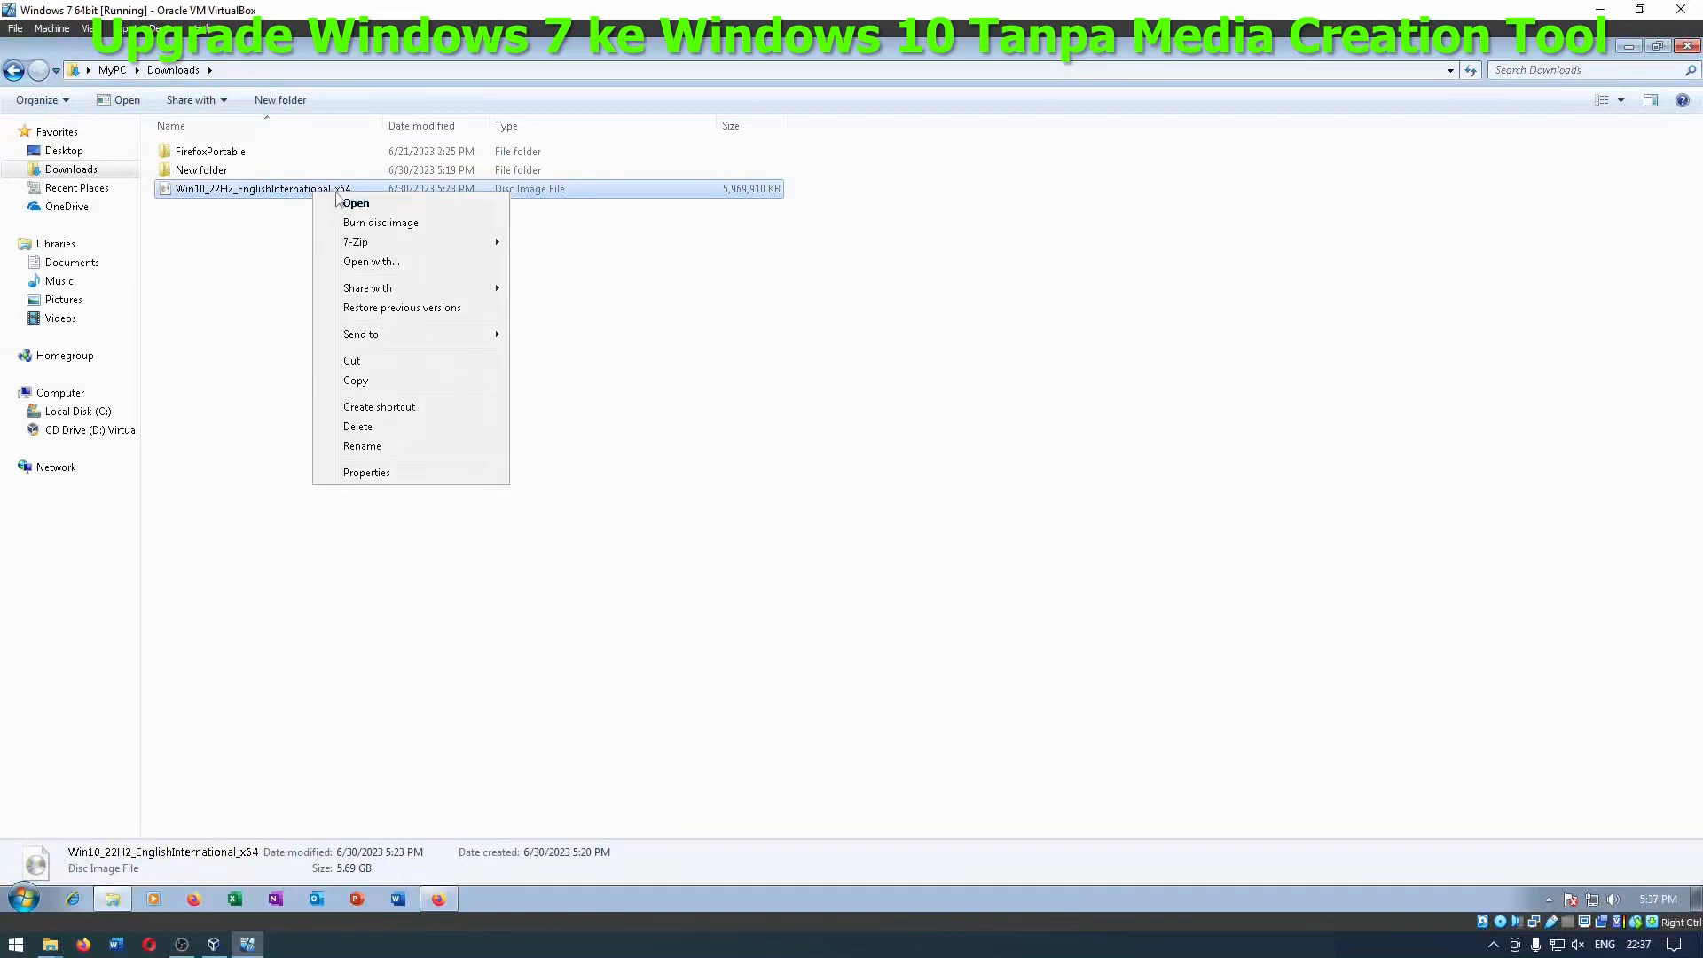
pyautogui.click(346, 206)
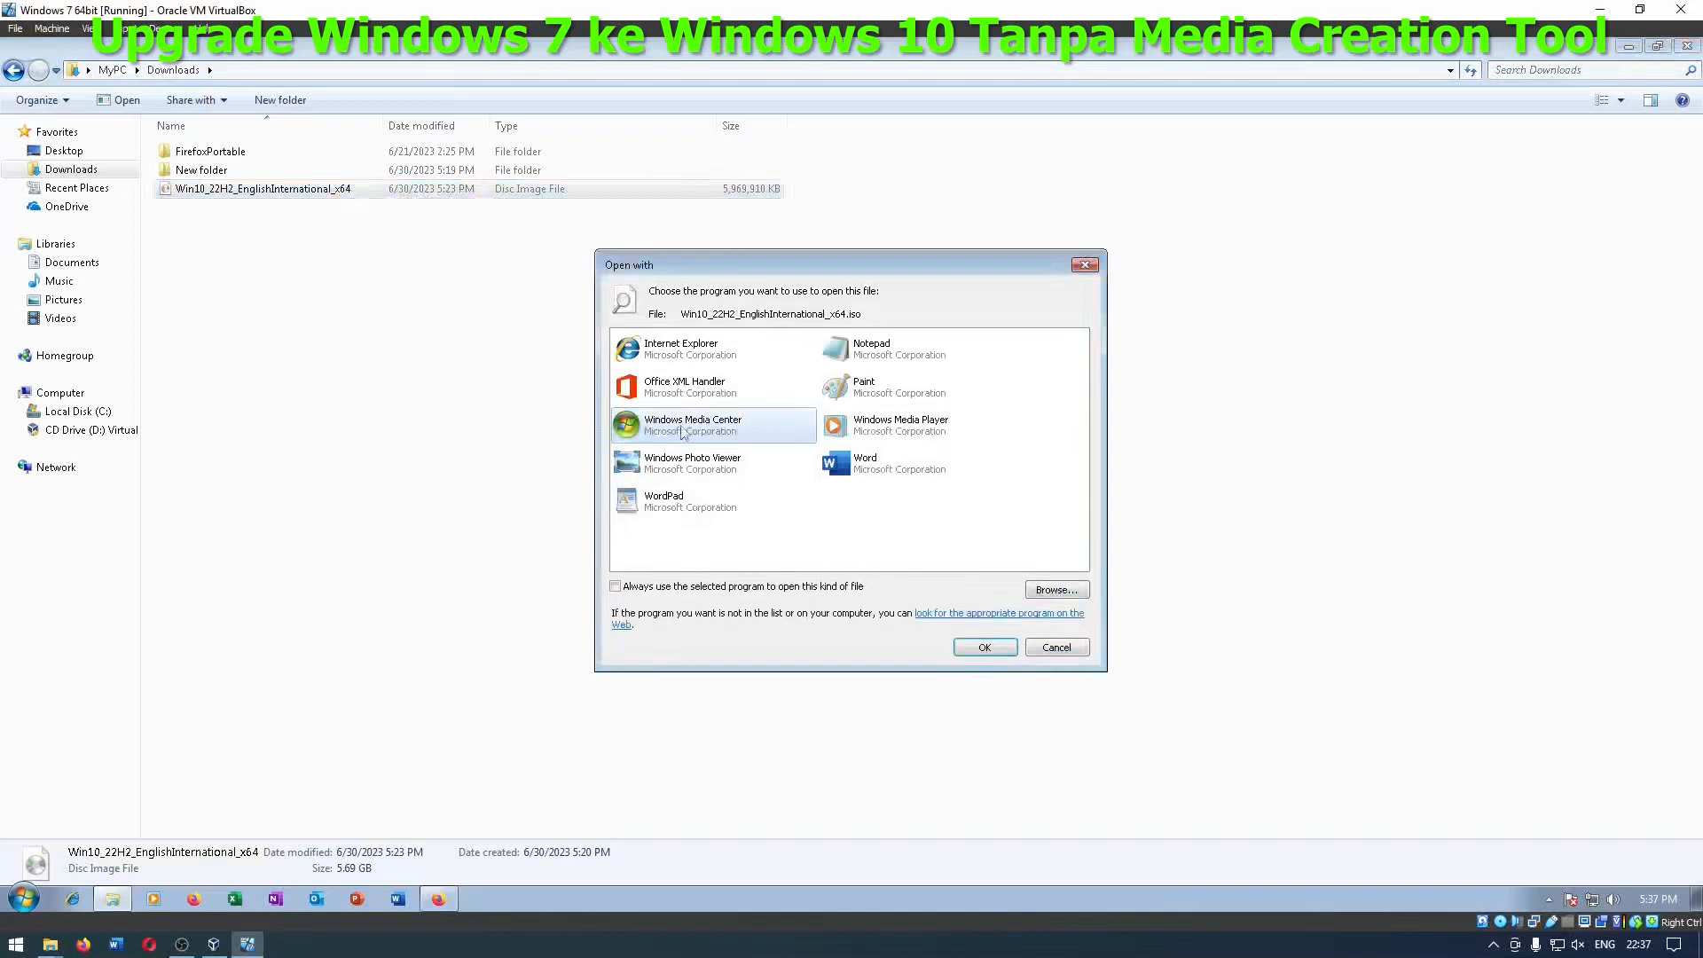
pyautogui.click(1056, 650)
pyautogui.click(368, 409)
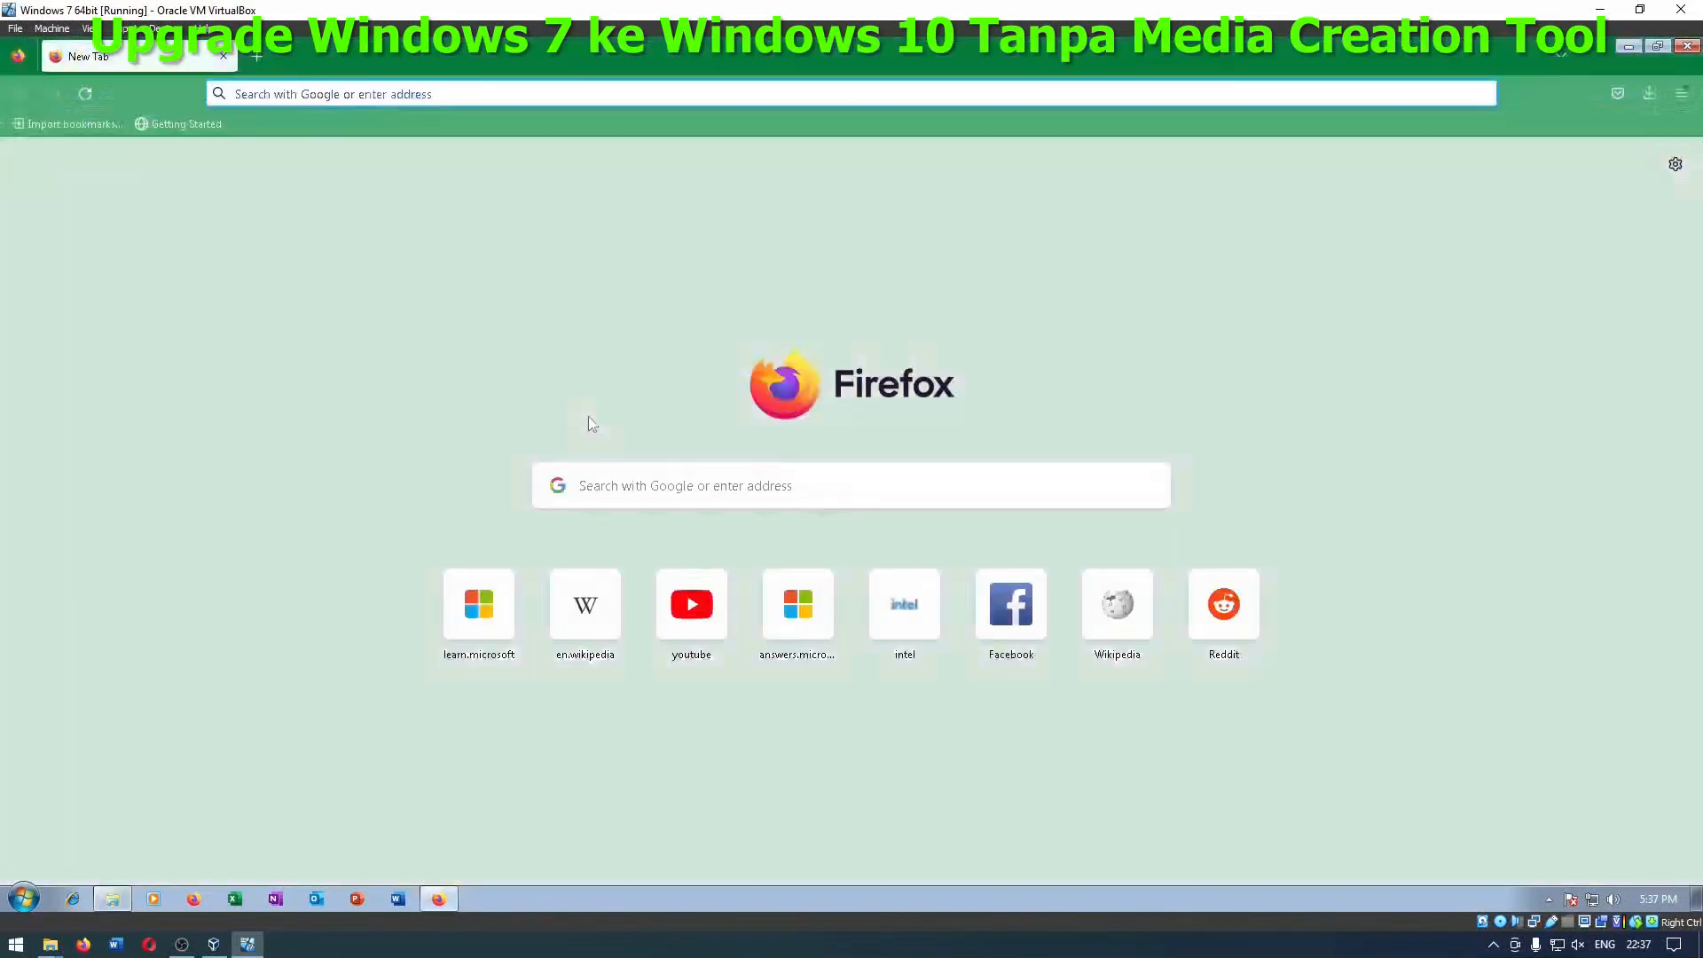
# Step: Search Google in Firefox for "wincdemu portable" and open the sysprogs.org Portable Version Download result
pyautogui.click(576, 99)
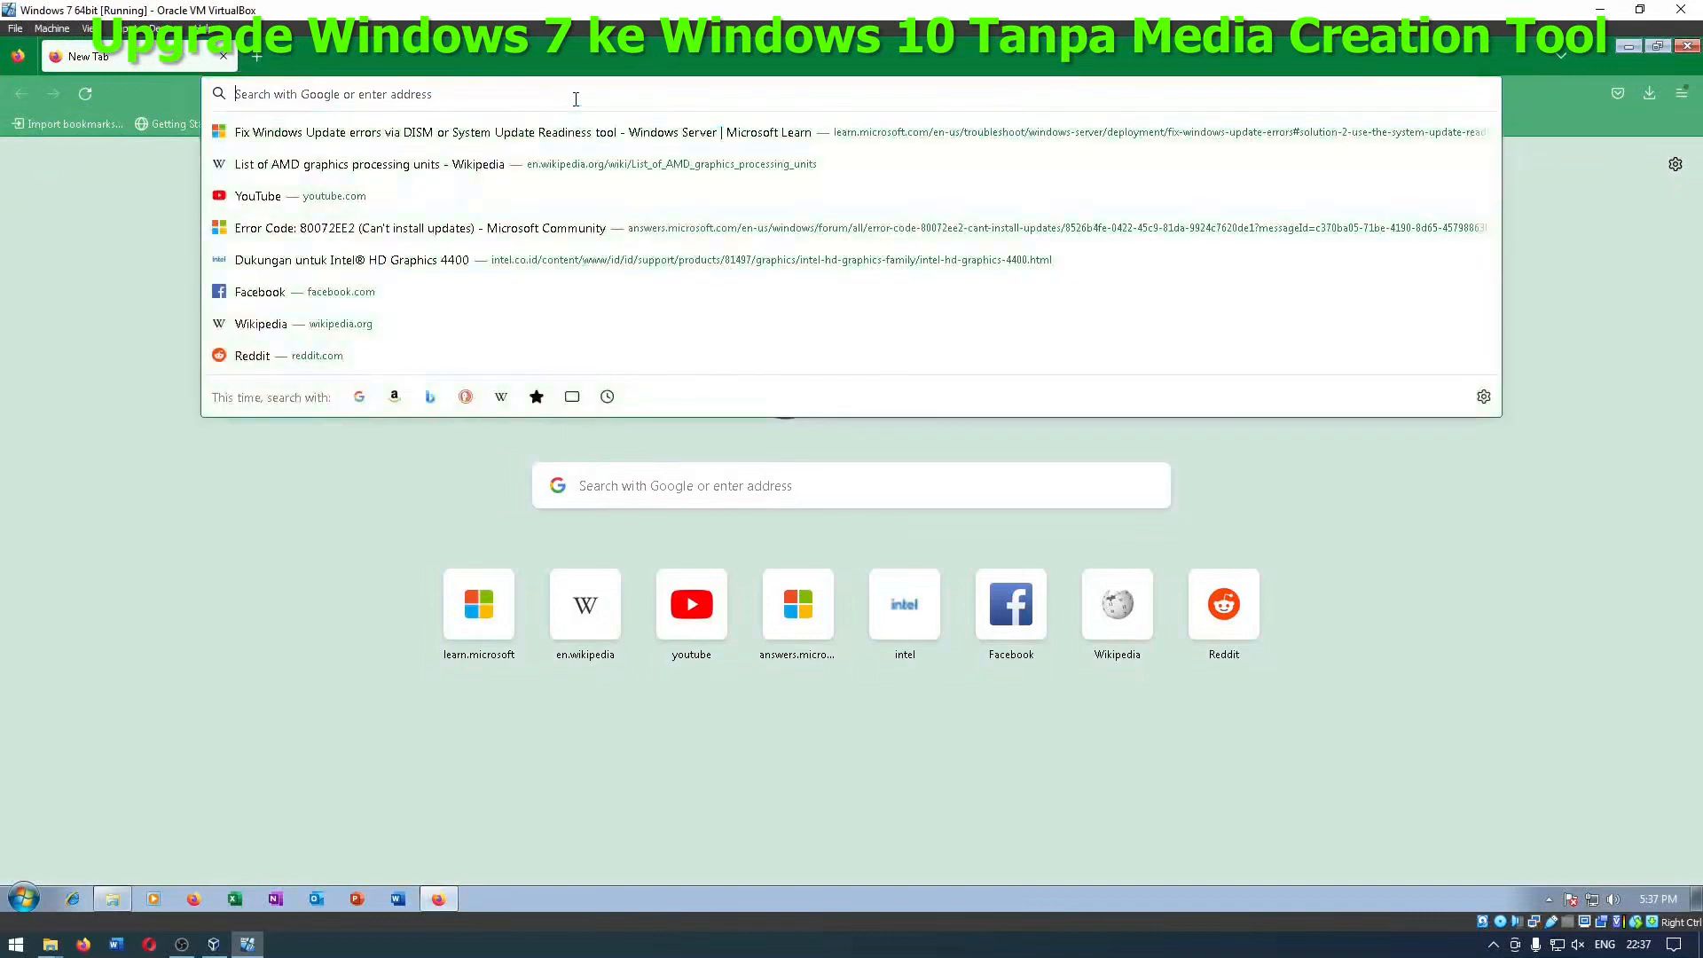
pyautogui.write('windcd')
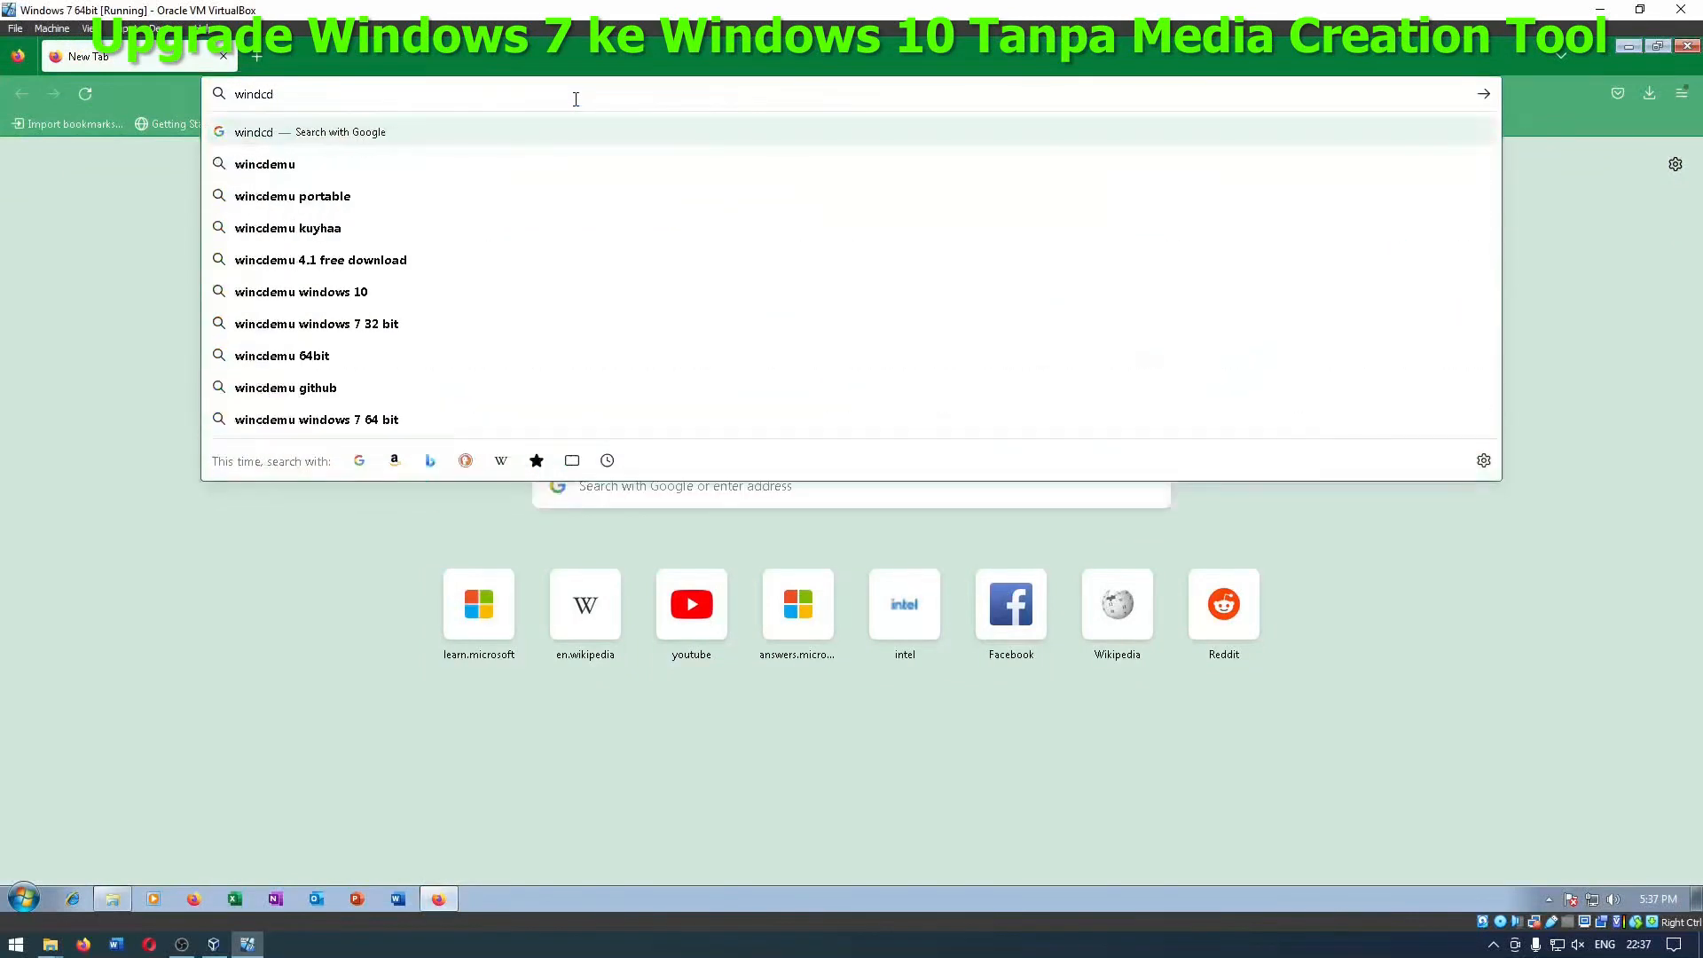
pyautogui.press('BackSpace')
pyautogui.press('BackSpace')
pyautogui.press('BackSpace')
pyautogui.write('cdemu')
pyautogui.press('Down')
pyautogui.press('Down')
pyautogui.press('Return')
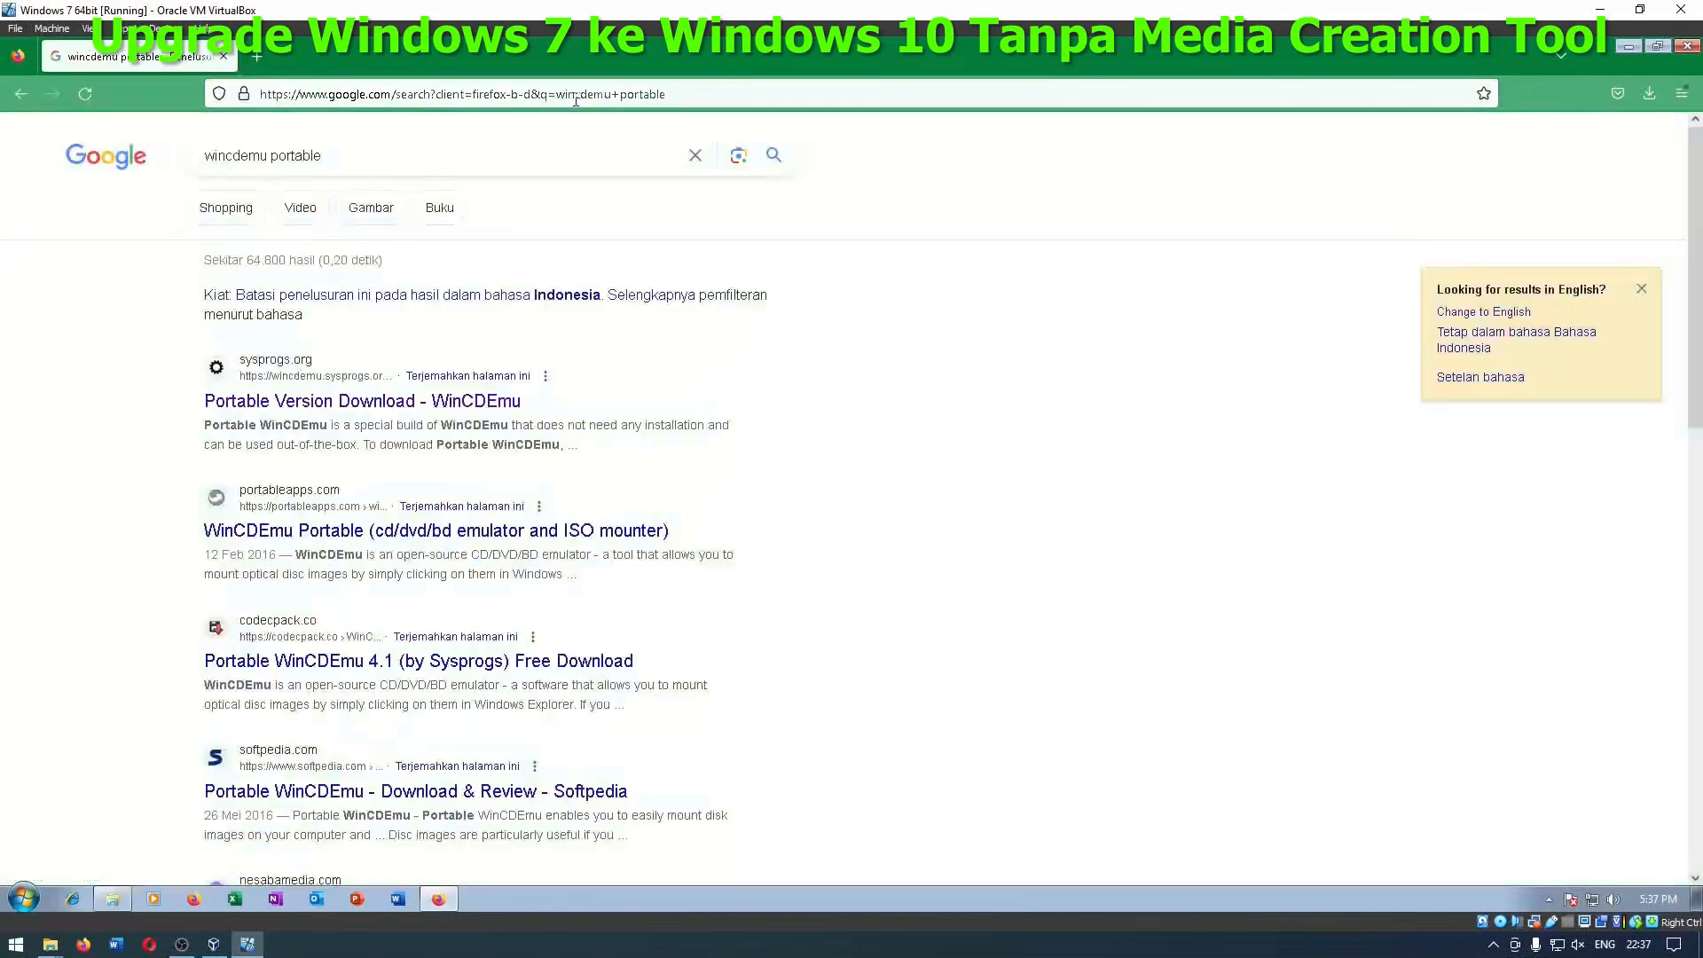
pyautogui.click(366, 401)
# Step: Download Portable WinCDEmu and show the downloaded PortableWinCDEmu-4.0.exe in its folder
pyautogui.scroll(-2, 635, 445)
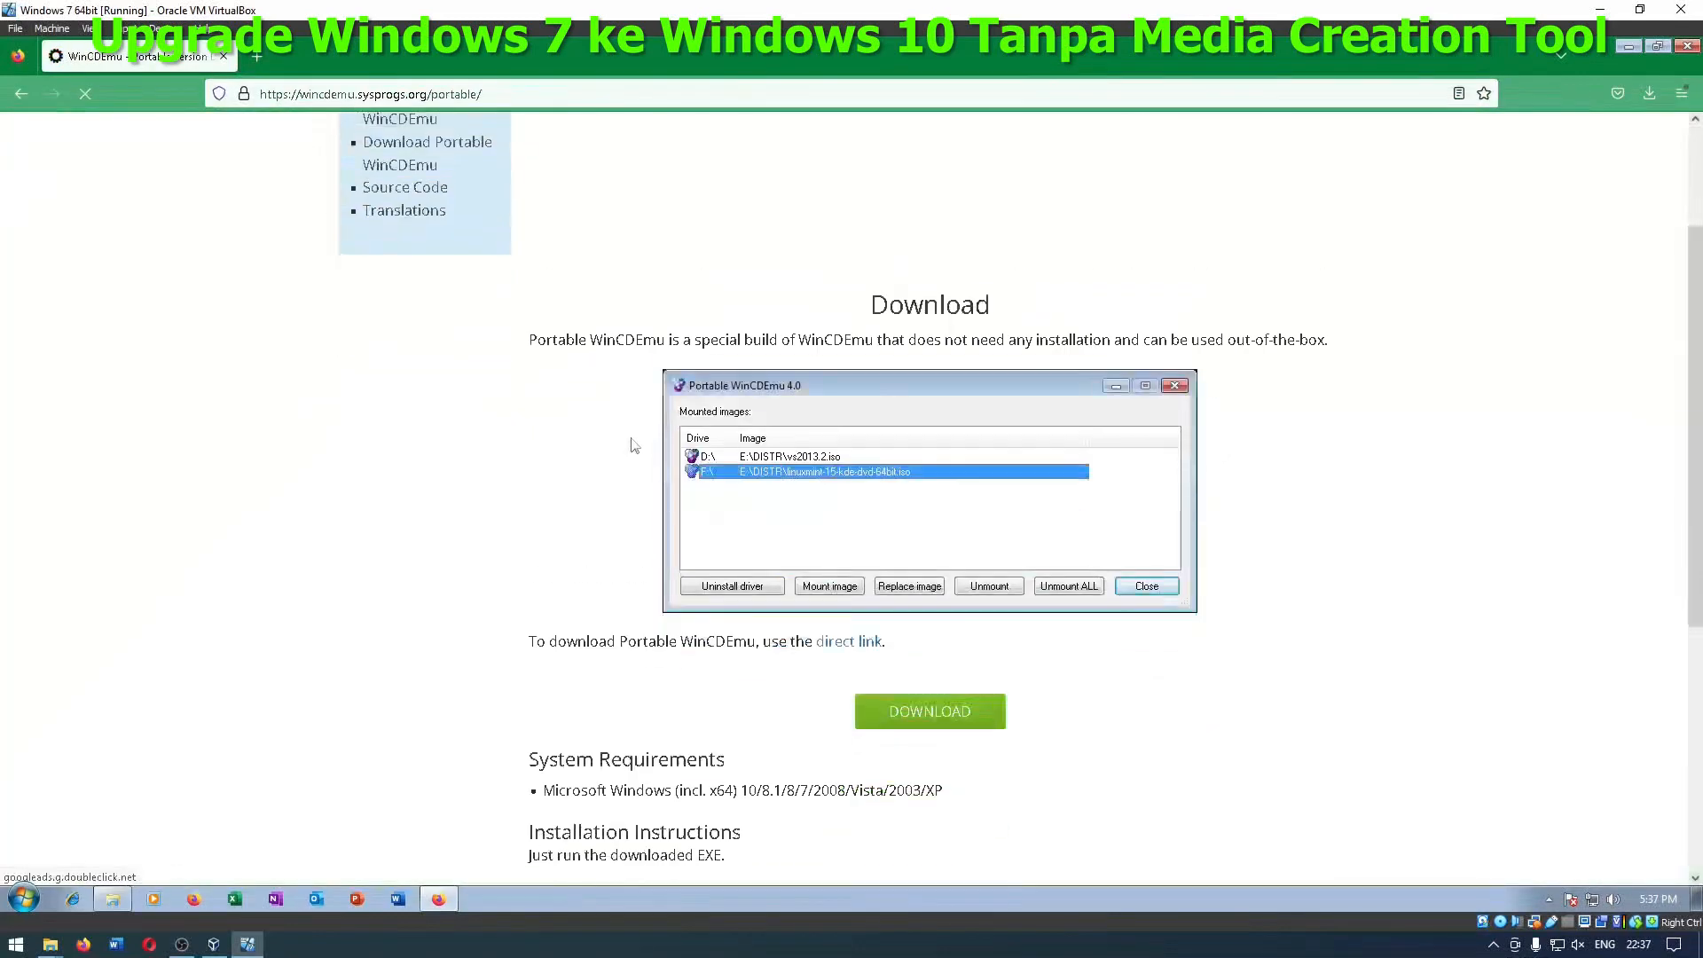
pyautogui.scroll(-3, 634, 446)
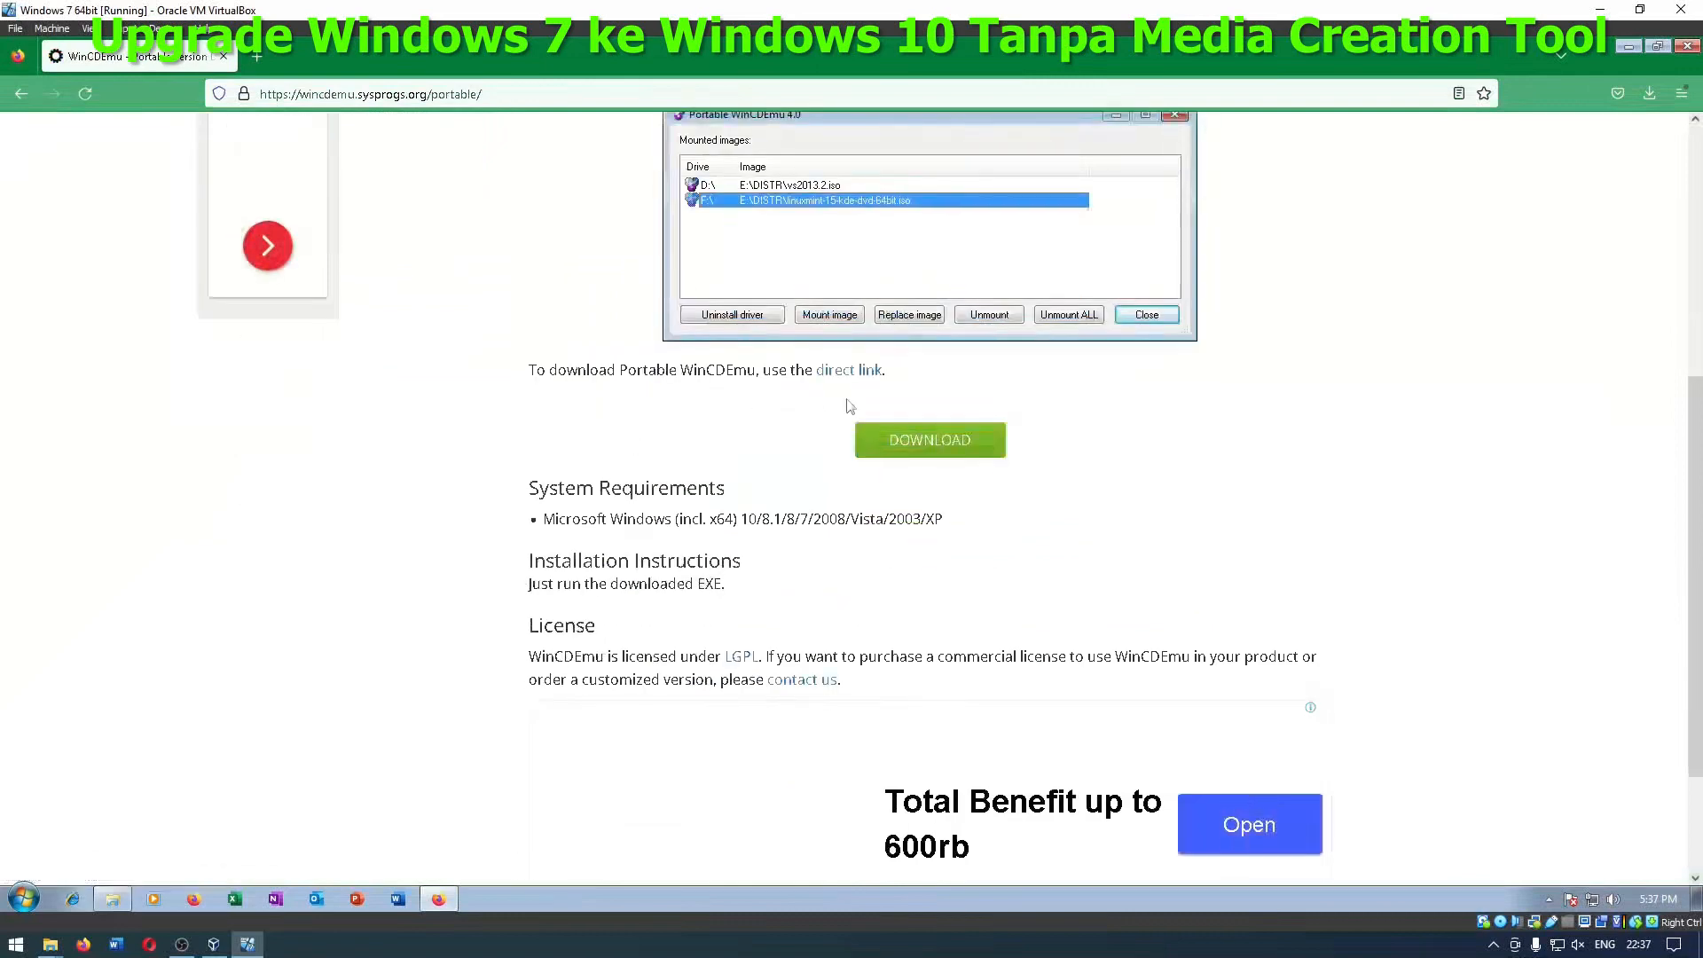
pyautogui.click(930, 440)
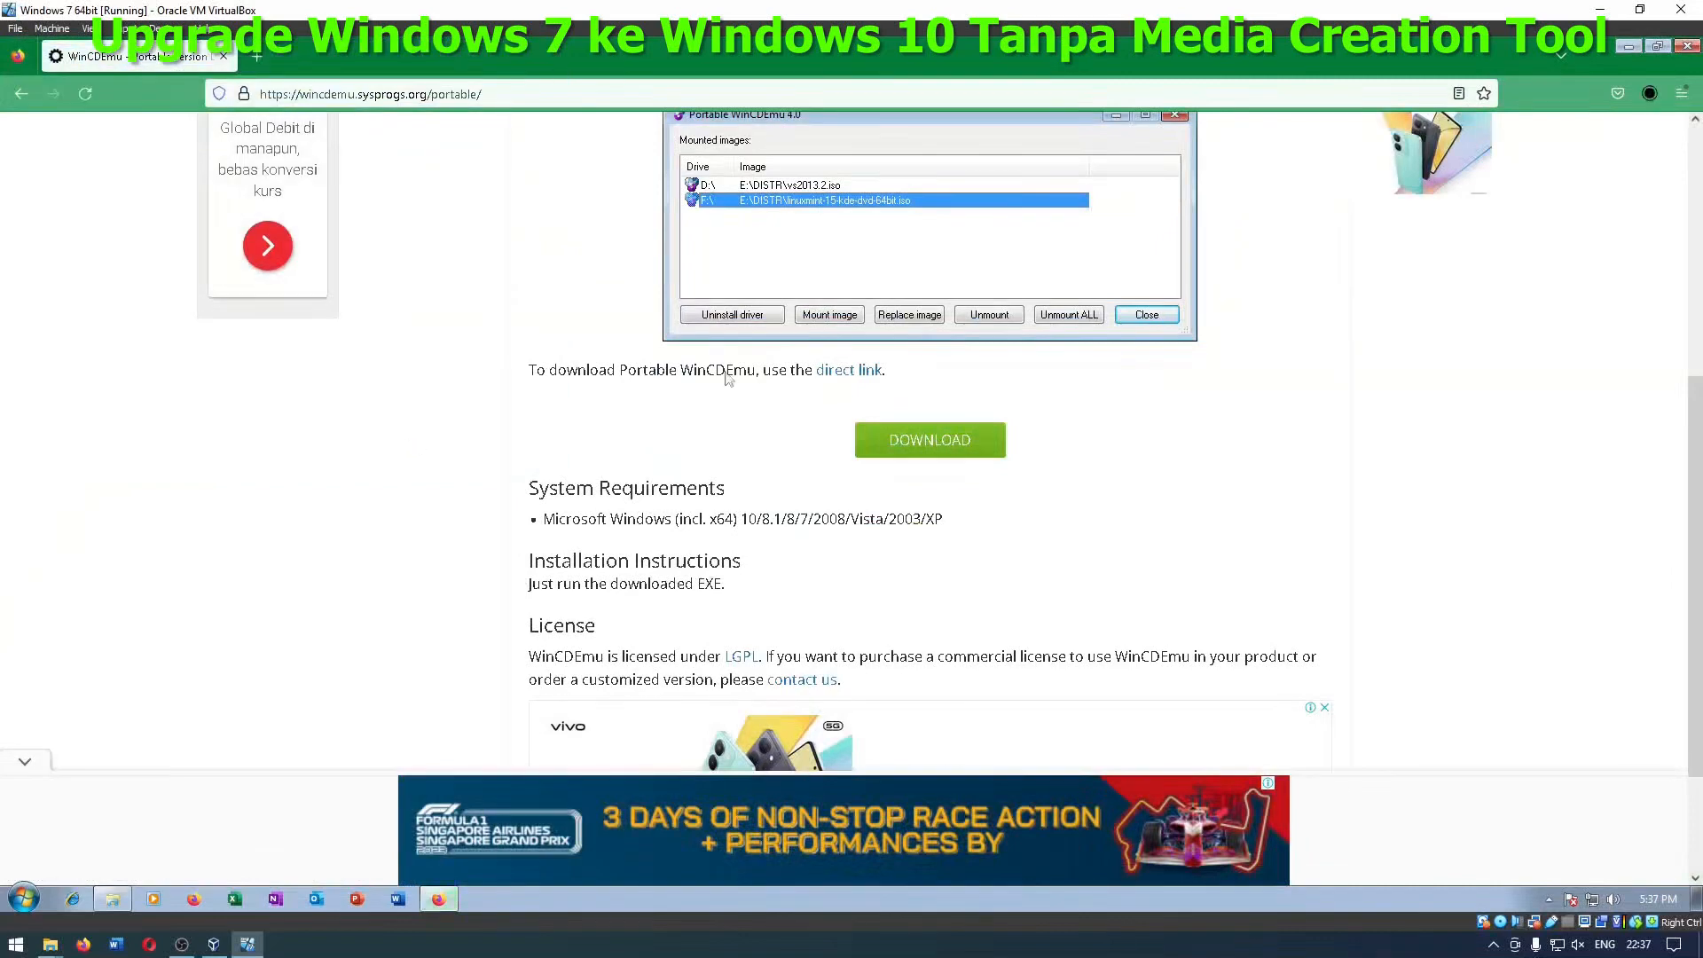
pyautogui.click(1648, 93)
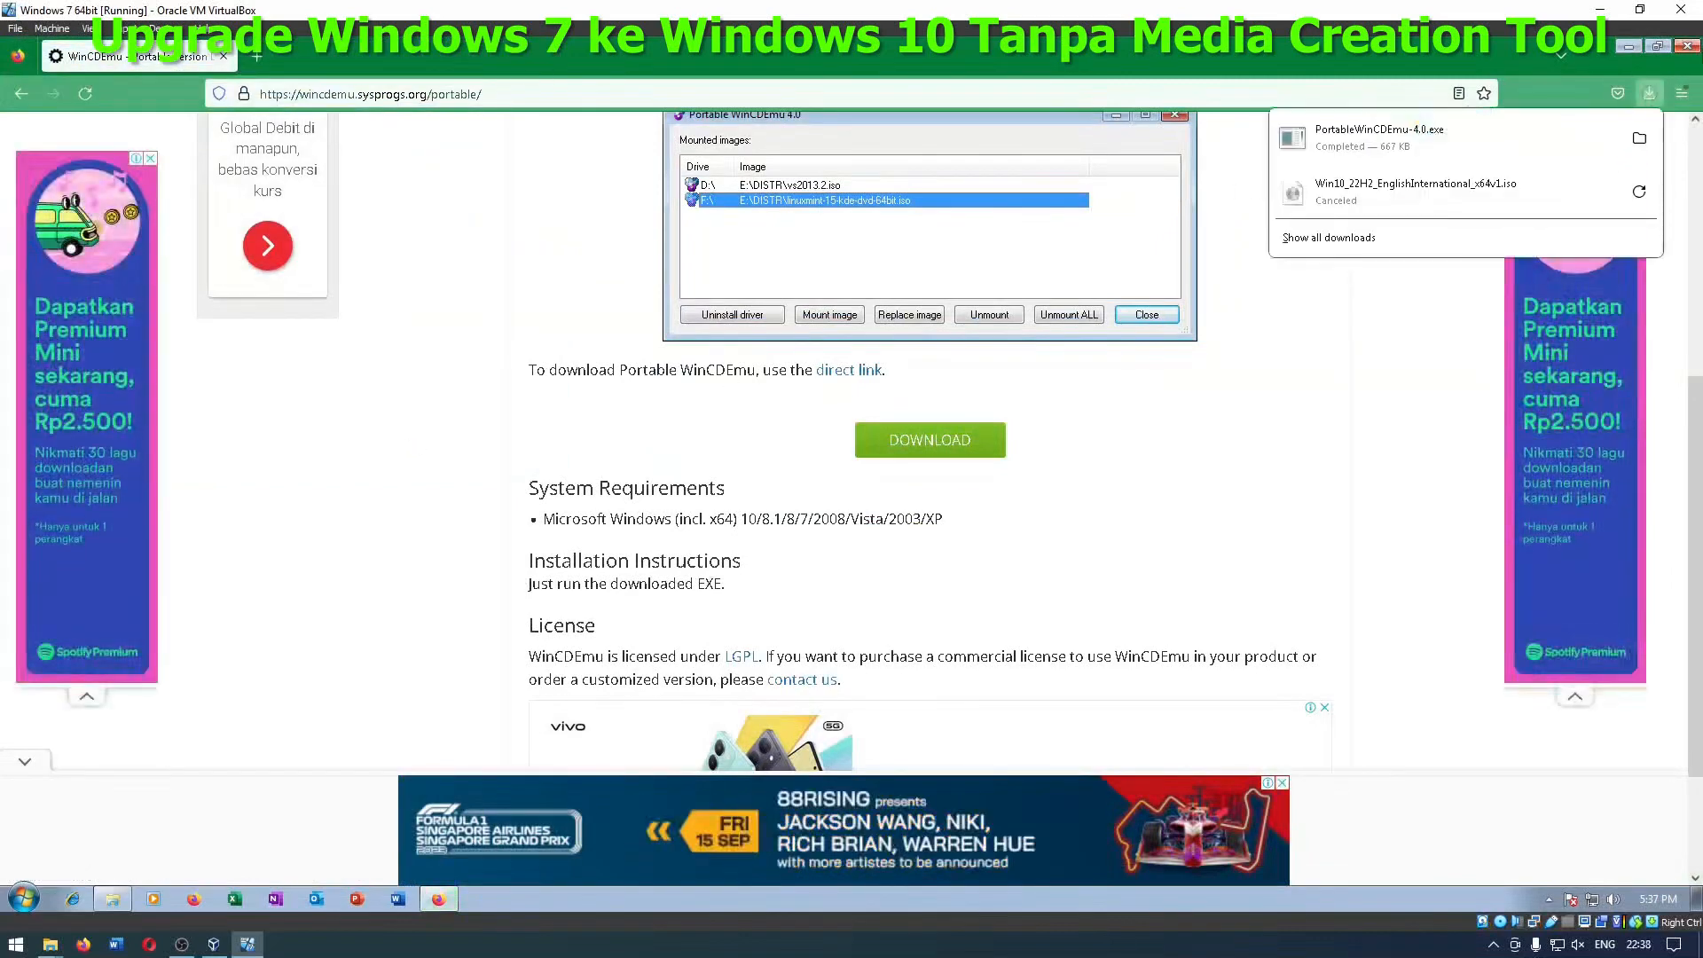
pyautogui.click(1635, 125)
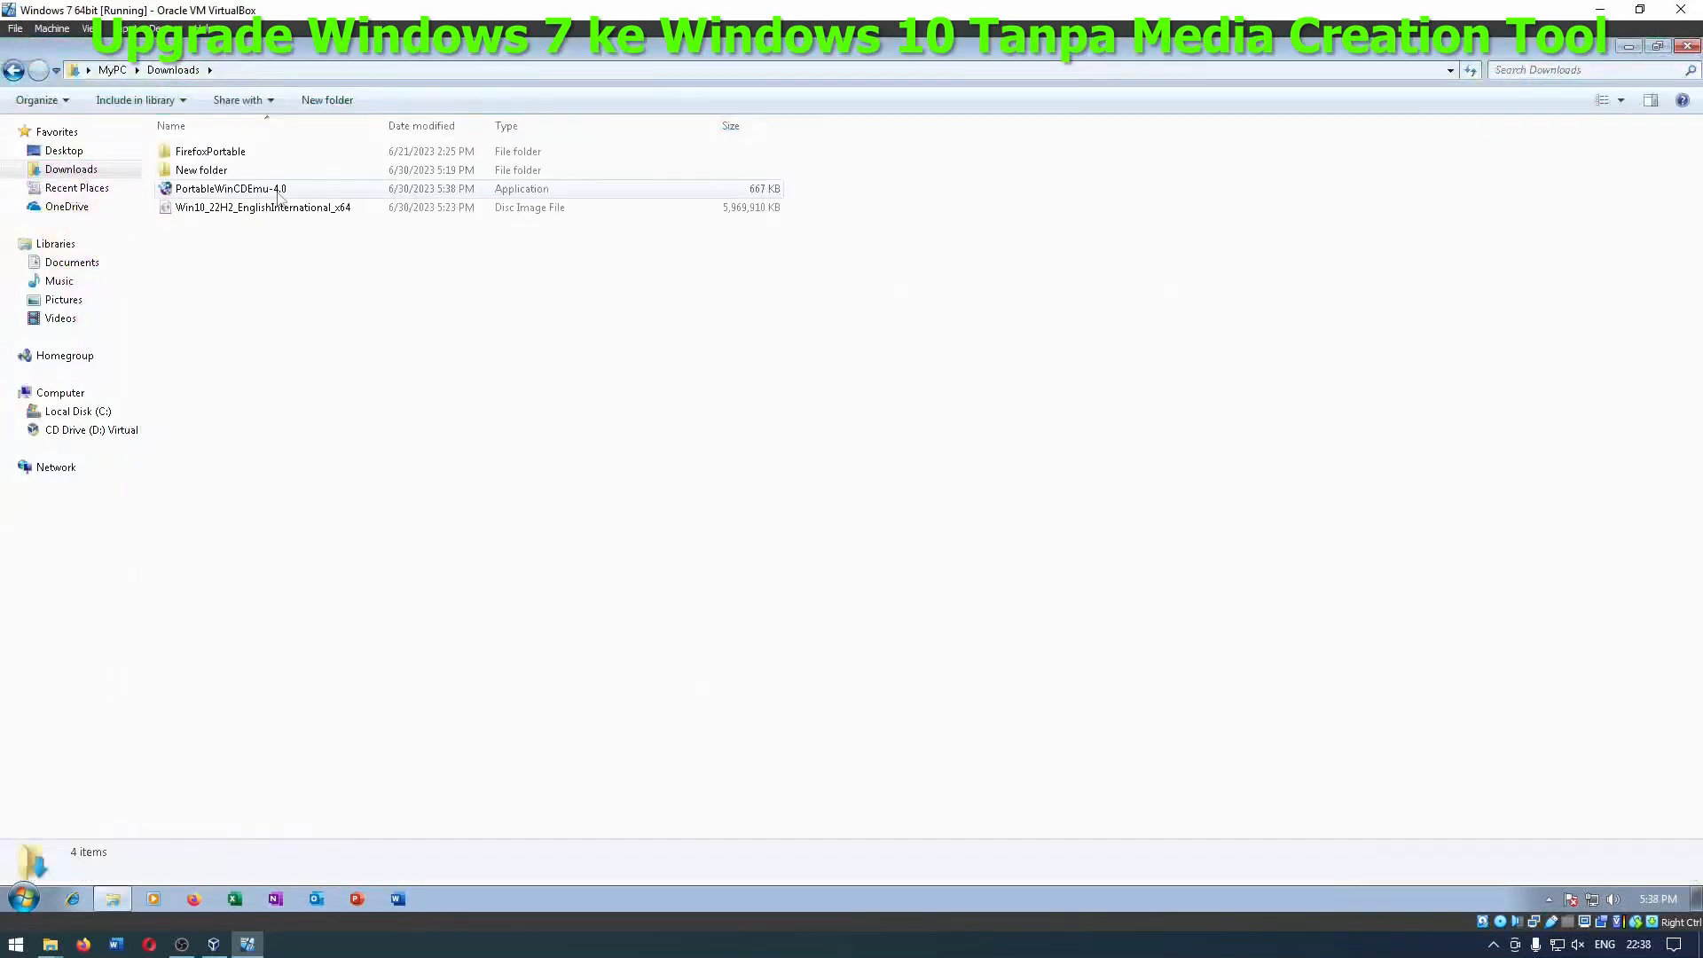
# Step: Run PortableWinCDEmu-4.0, allow it to make changes to the computer, and accept the installation of its driver
pyautogui.doubleClick(277, 191)
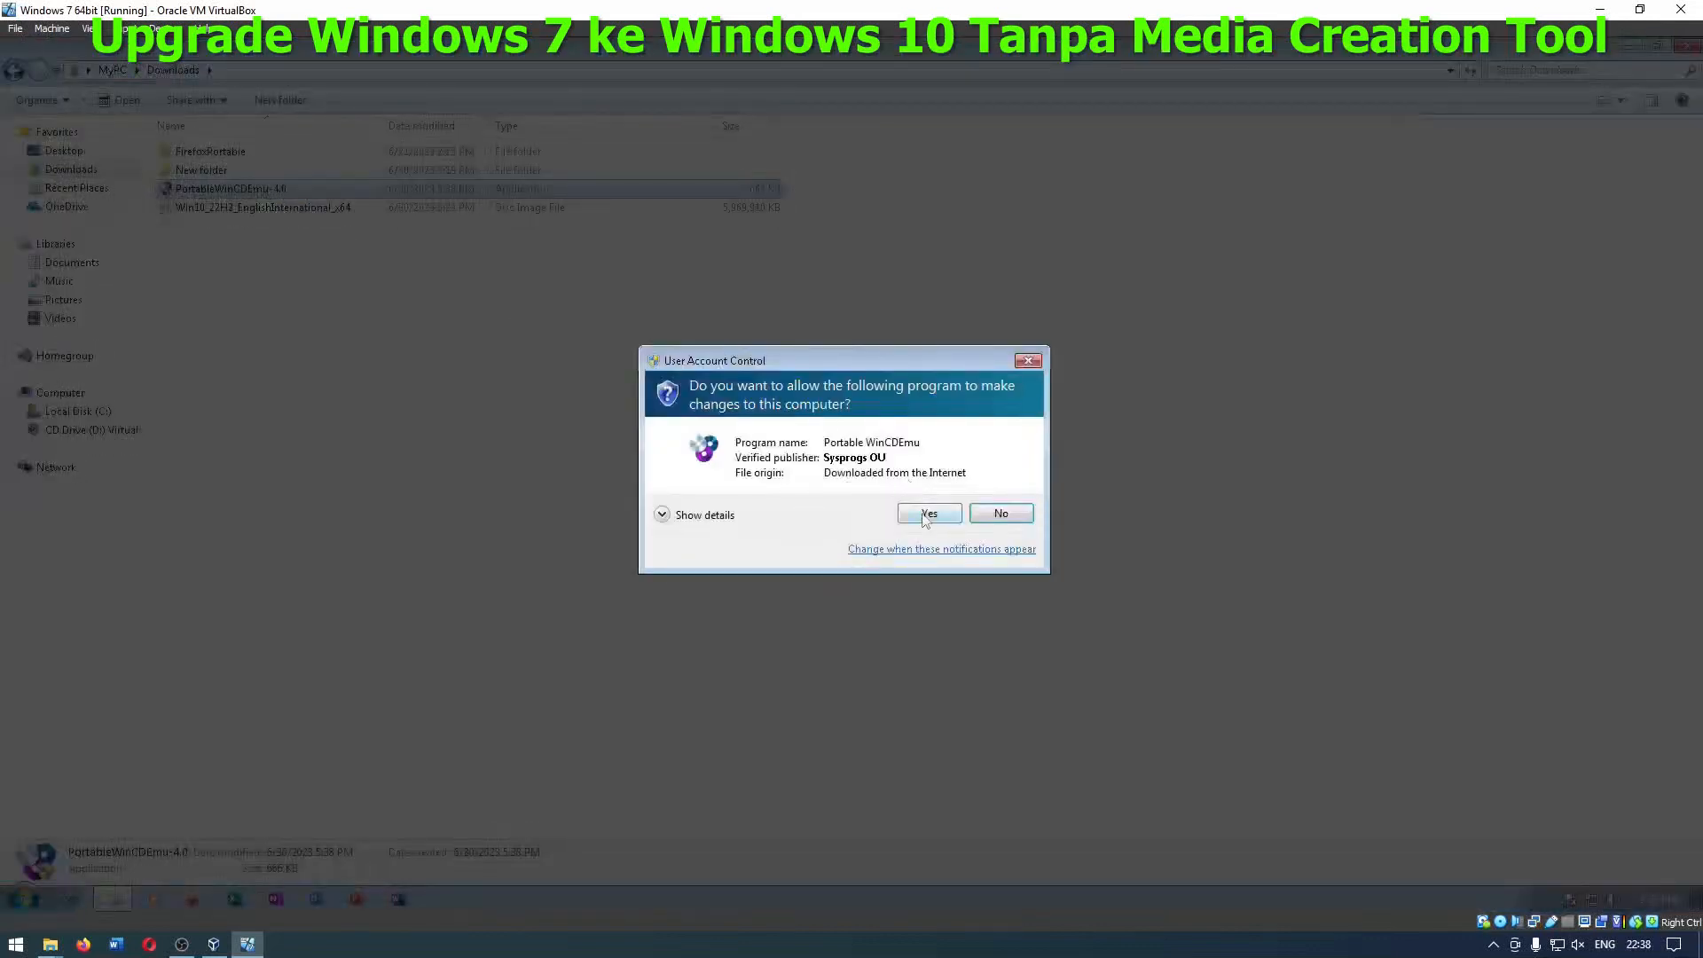
pyautogui.click(926, 517)
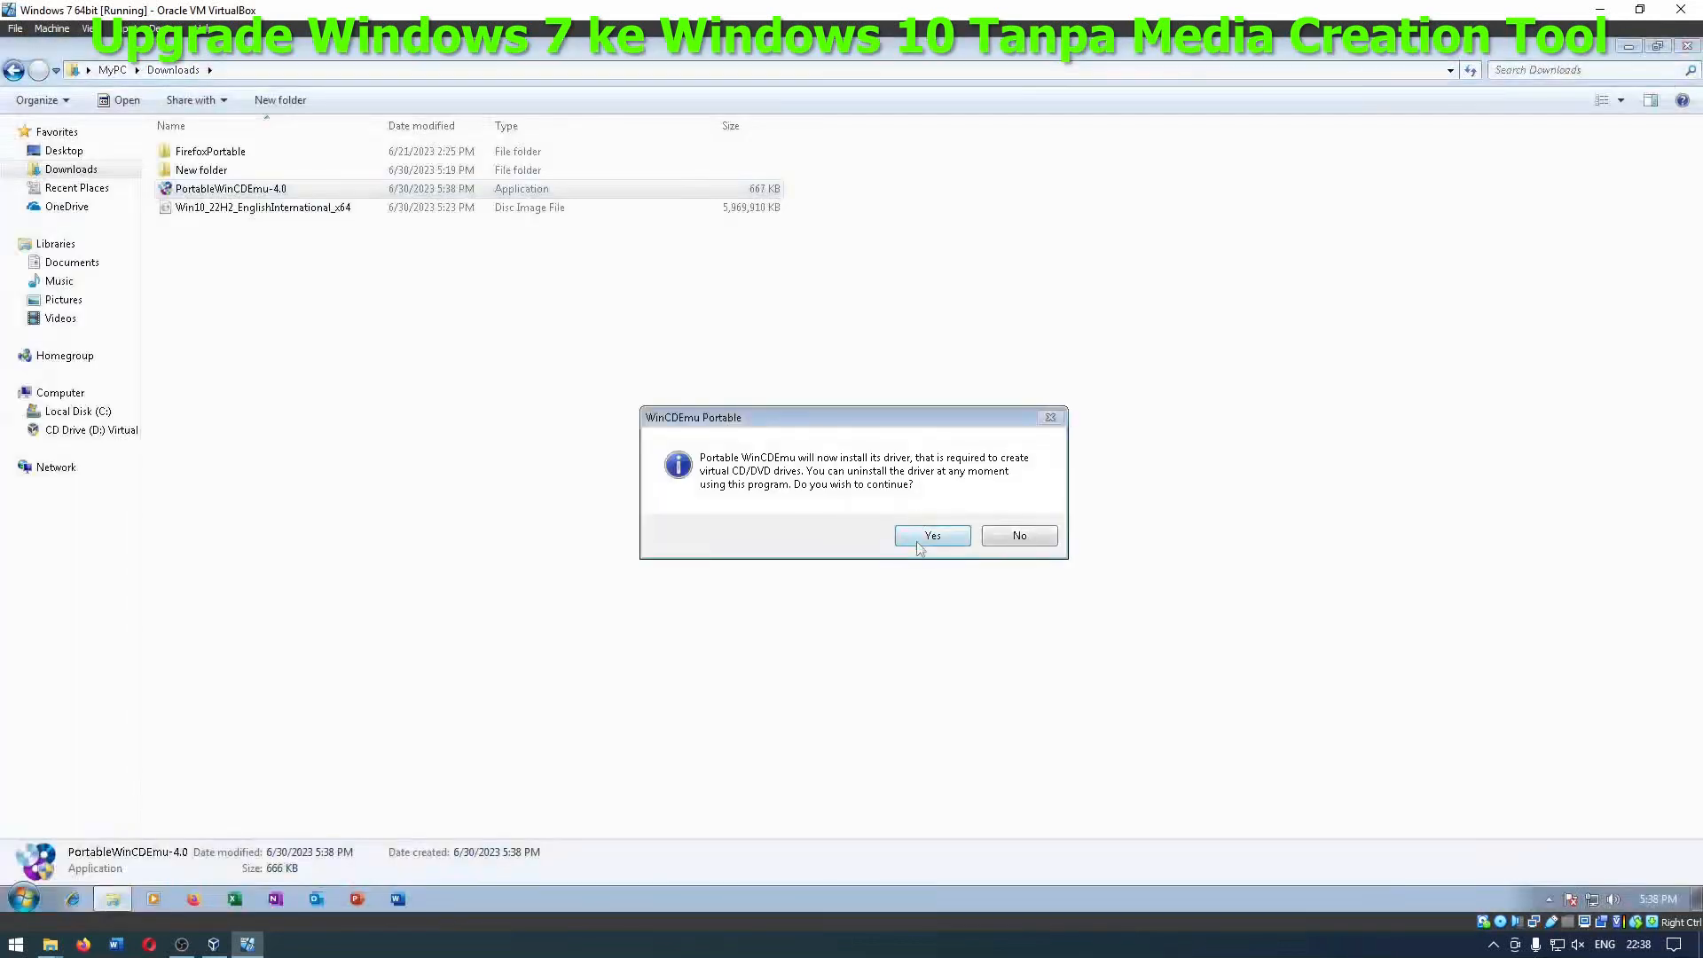
pyautogui.click(931, 537)
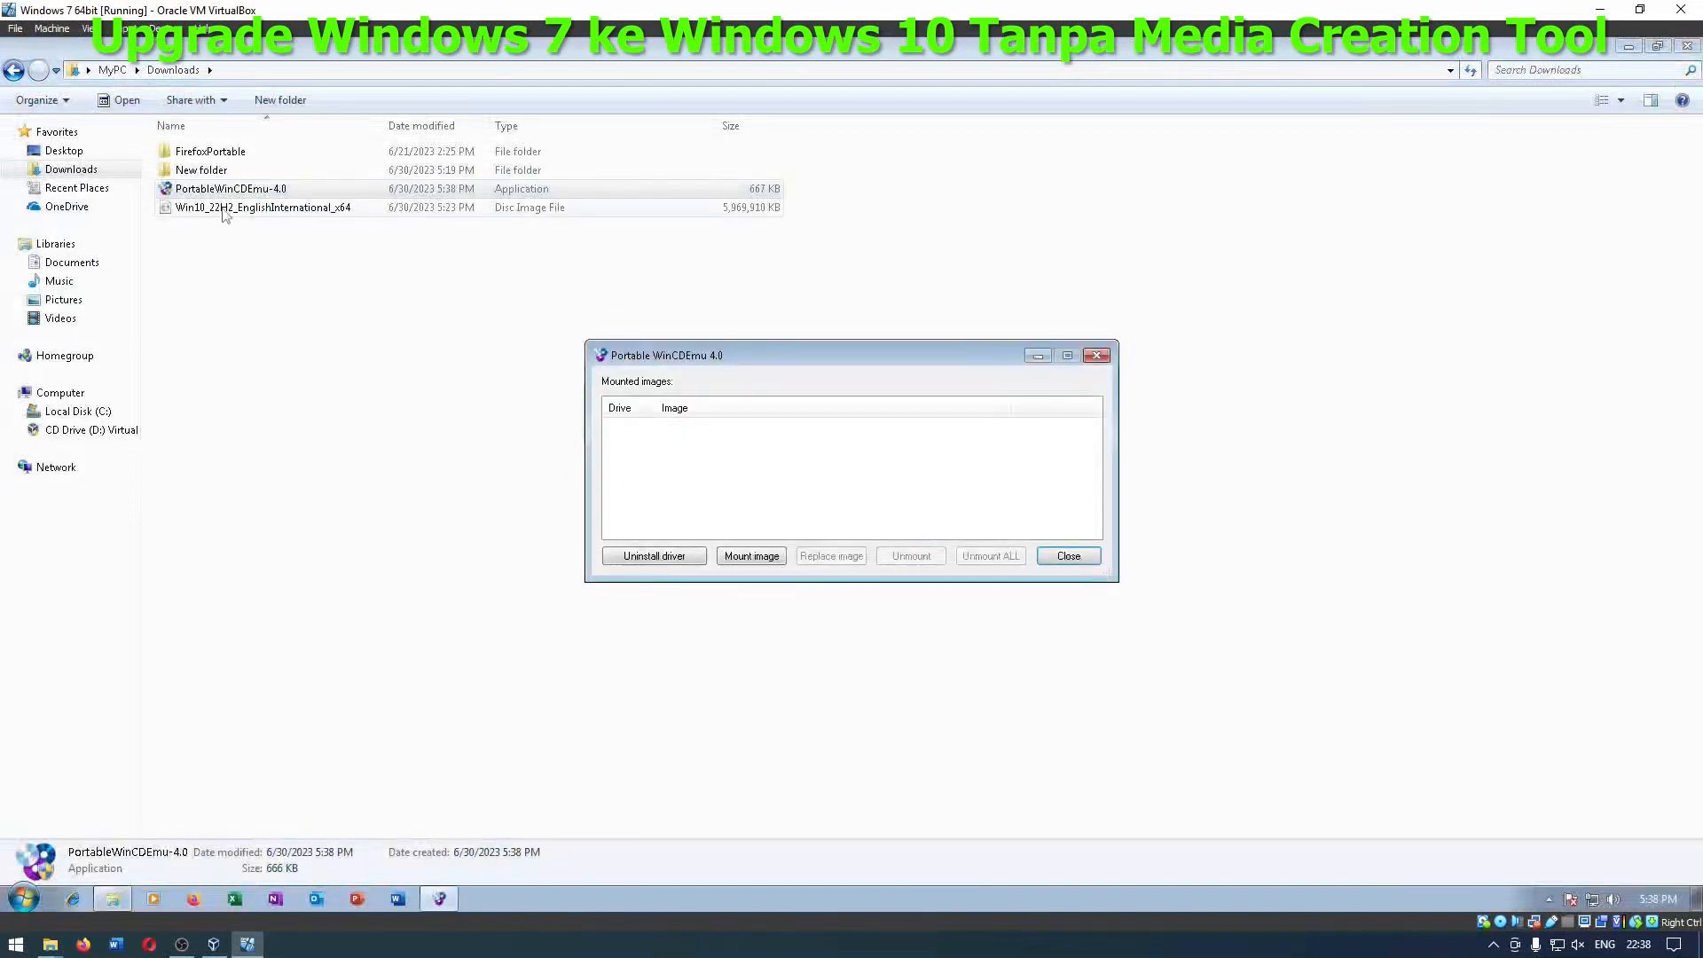
# Step: Mount the Win10_22H2_EnglishInternational_x64 image in Portable WinCDEmu and check the contents of the mounted drive E:
pyautogui.moveTo(222, 209); pyautogui.dragTo(740, 450)
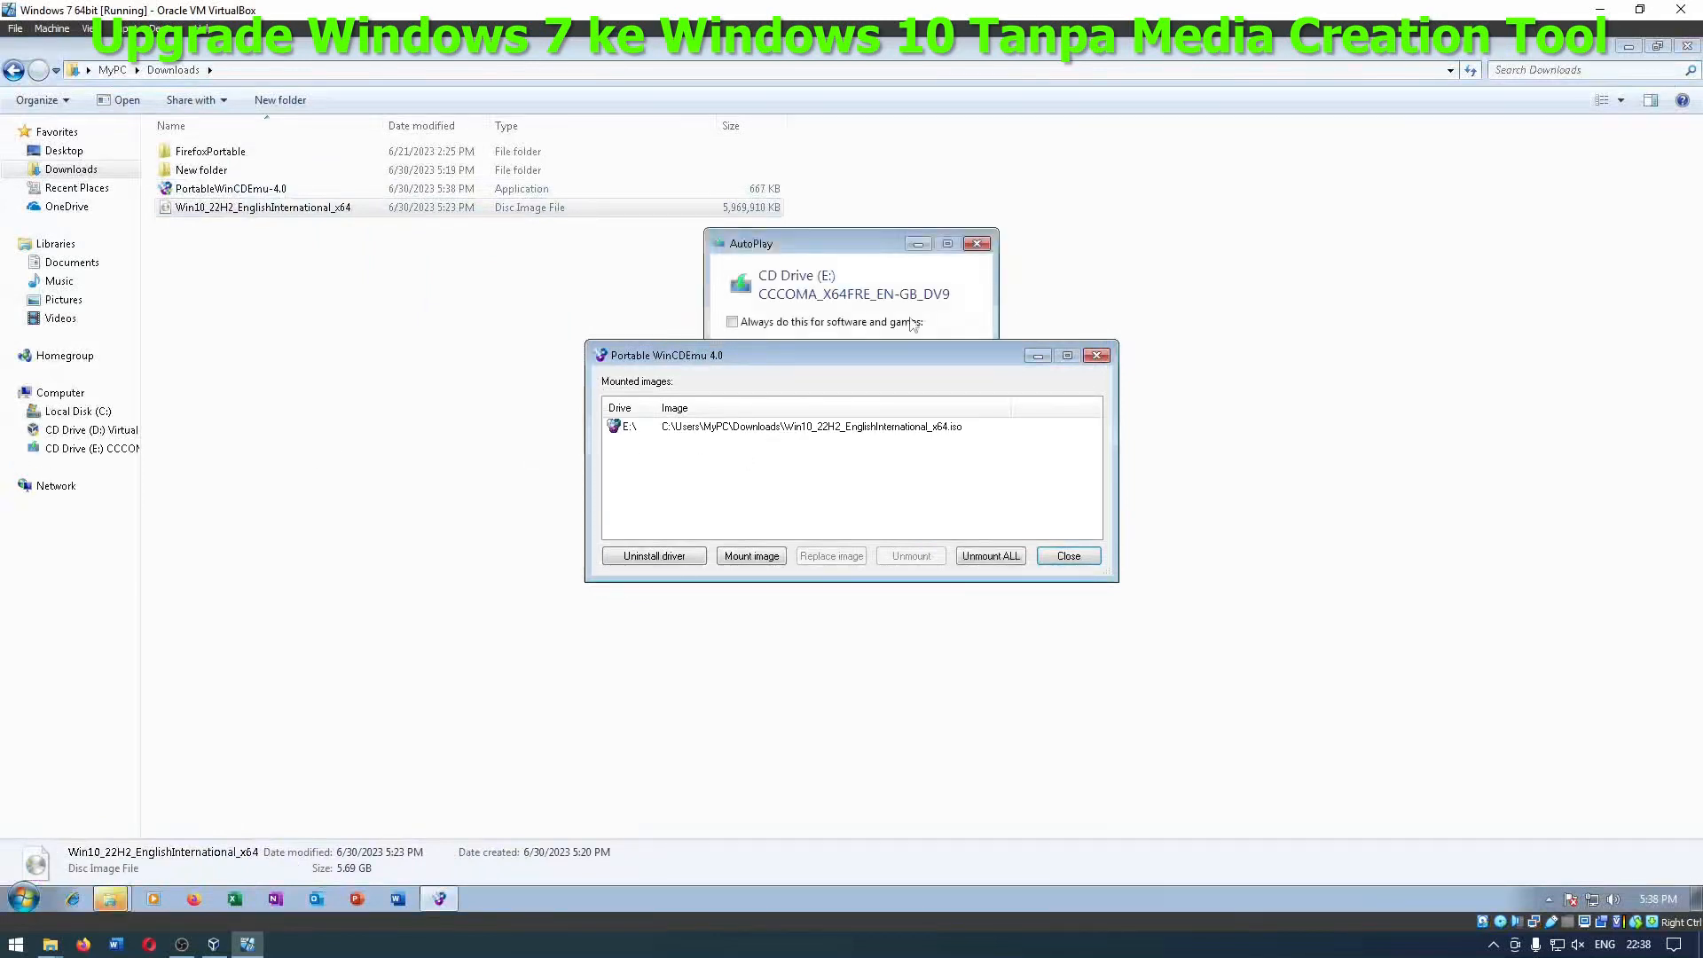
pyautogui.moveTo(854, 370); pyautogui.dragTo(756, 546)
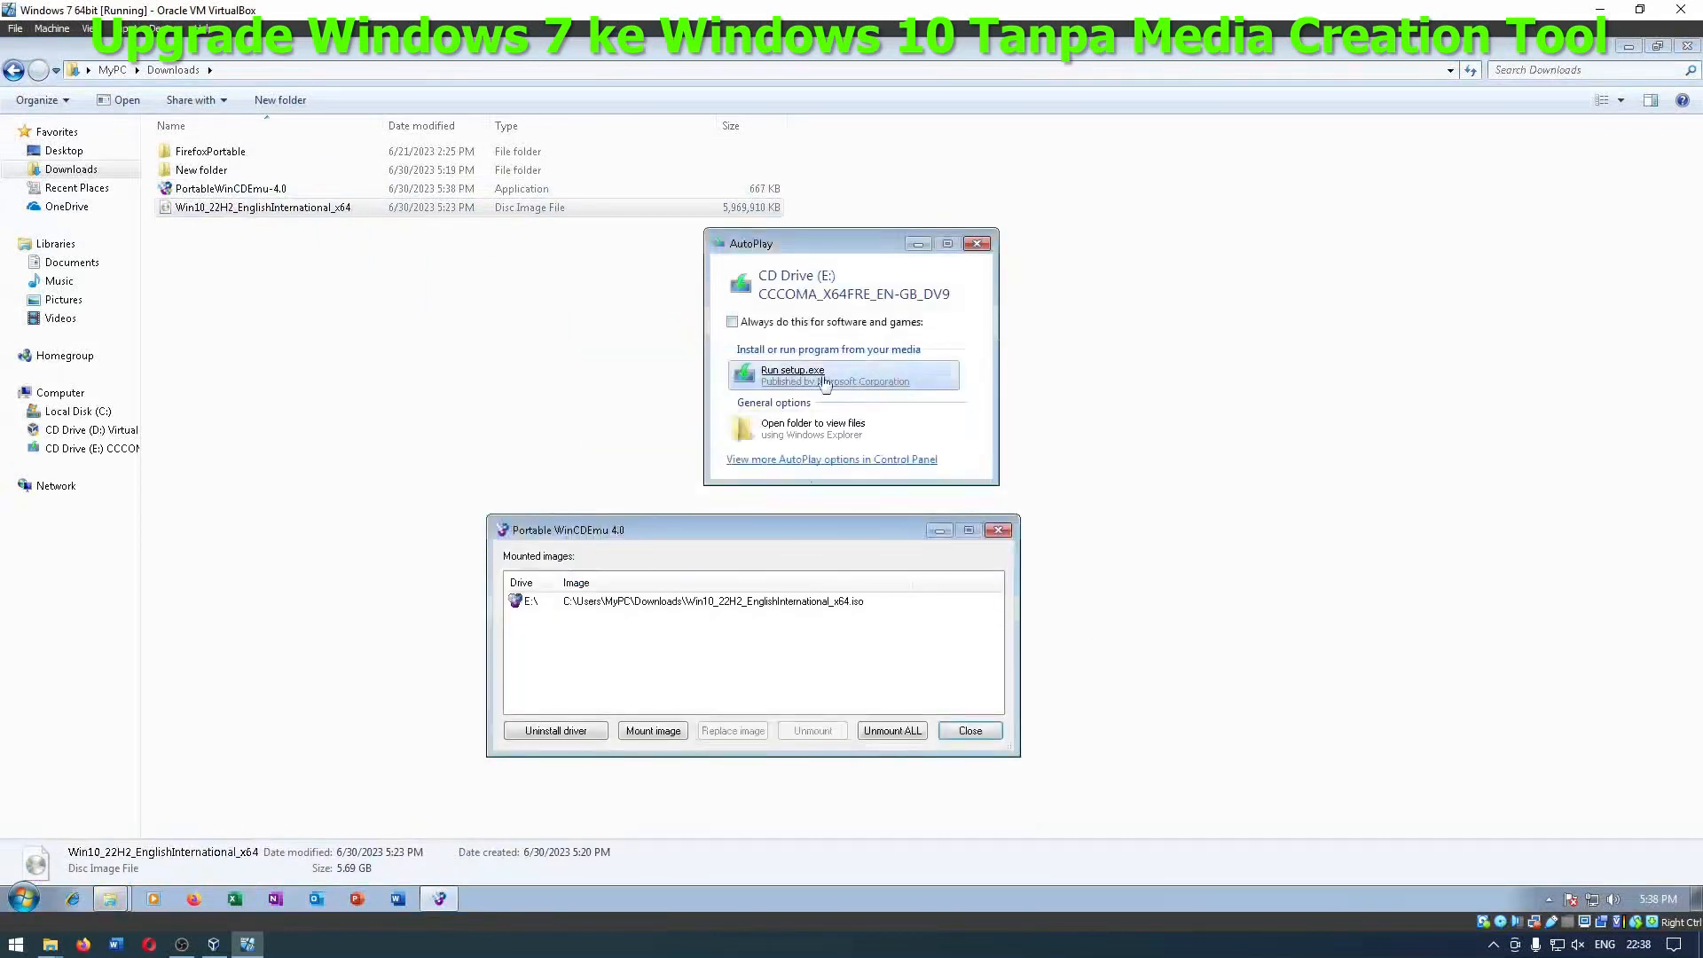
pyautogui.click(89, 448)
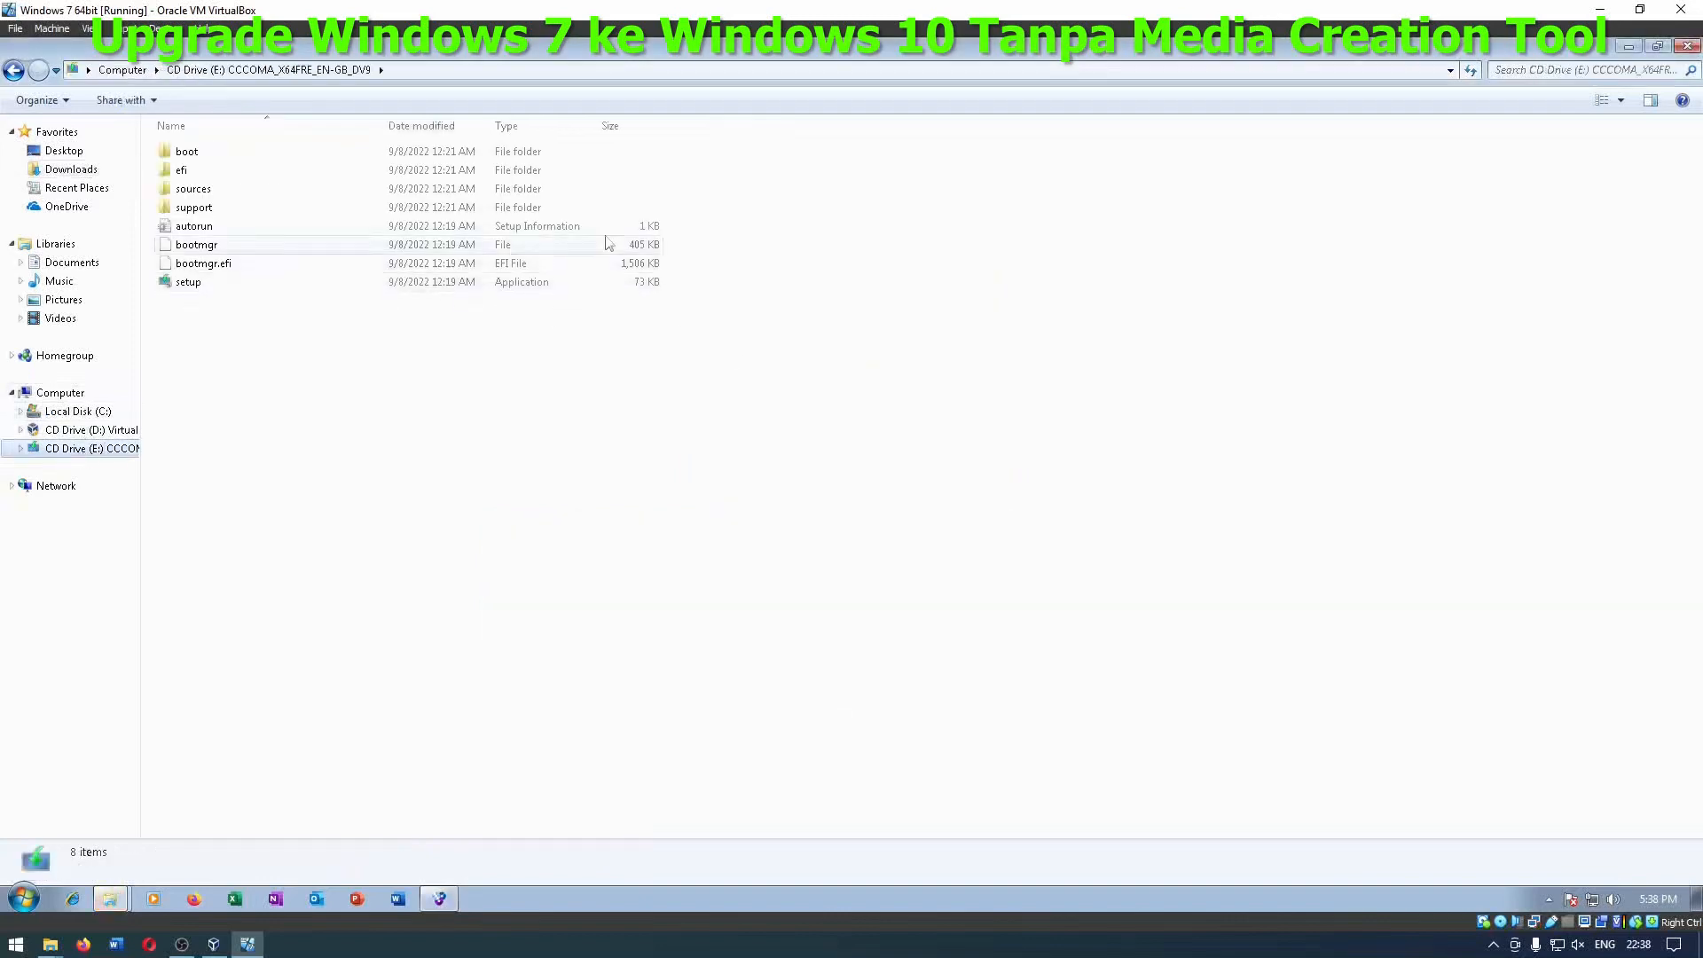
pyautogui.click(13, 70)
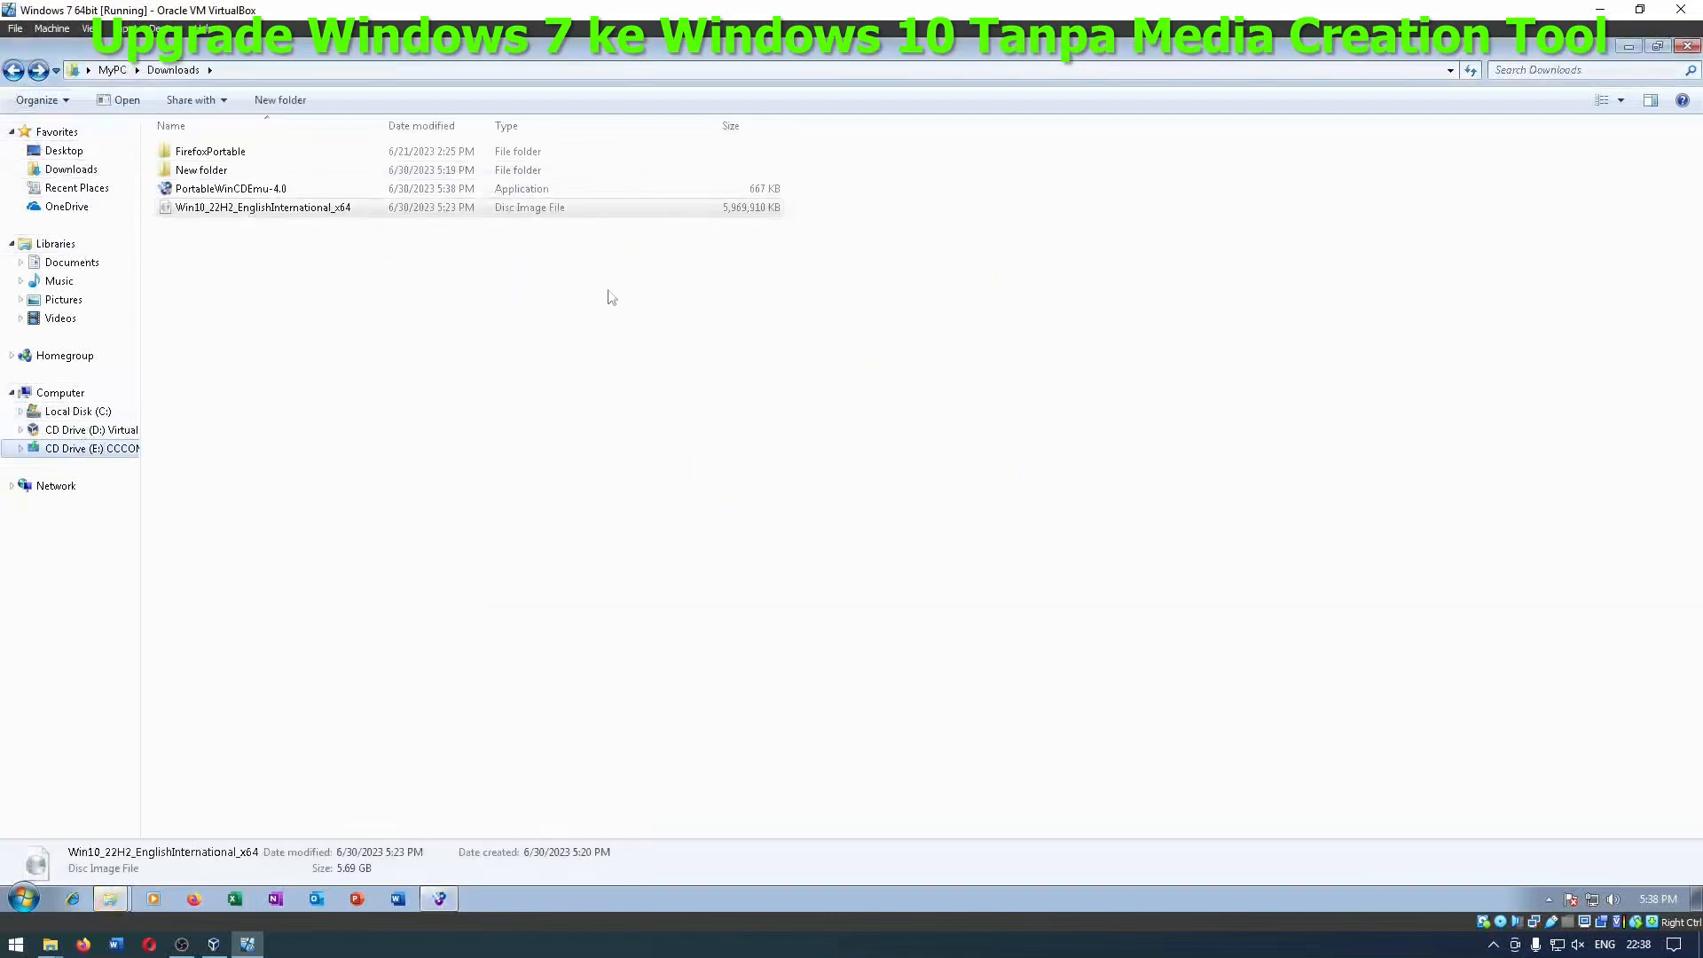
# Step: Run setup.exe from the AutoPlay options of the mounted Windows 10 disc and close Portable WinCDEmu
pyautogui.click(440, 899)
pyautogui.click(110, 899)
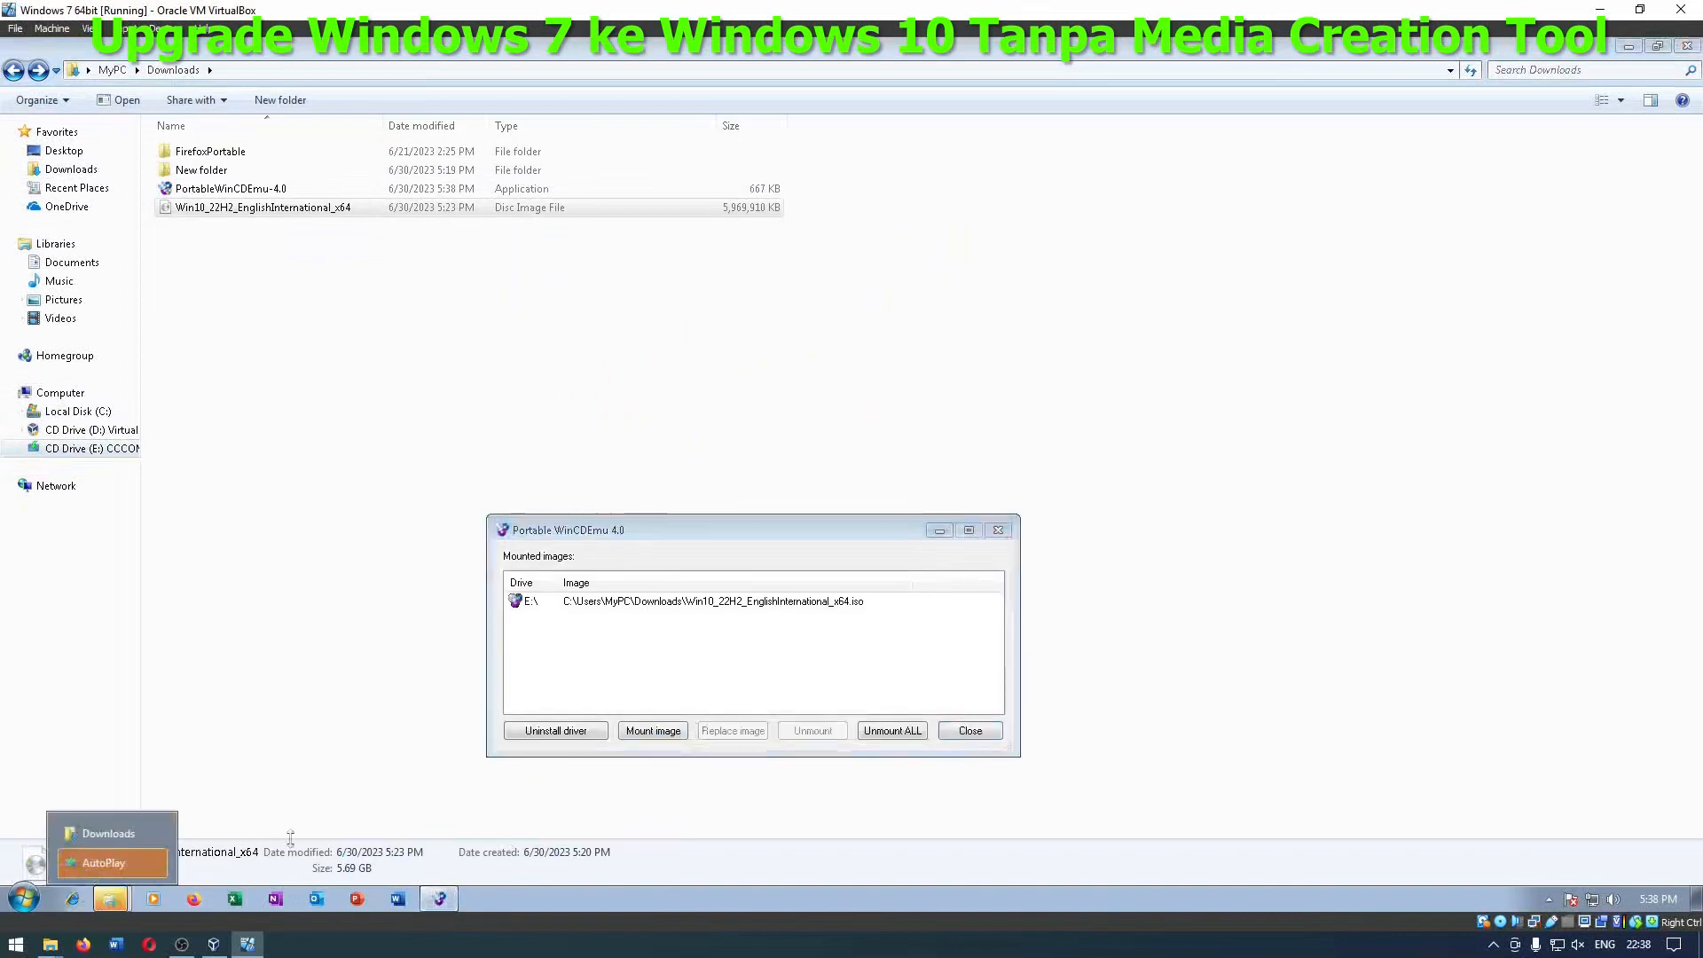
pyautogui.click(103, 863)
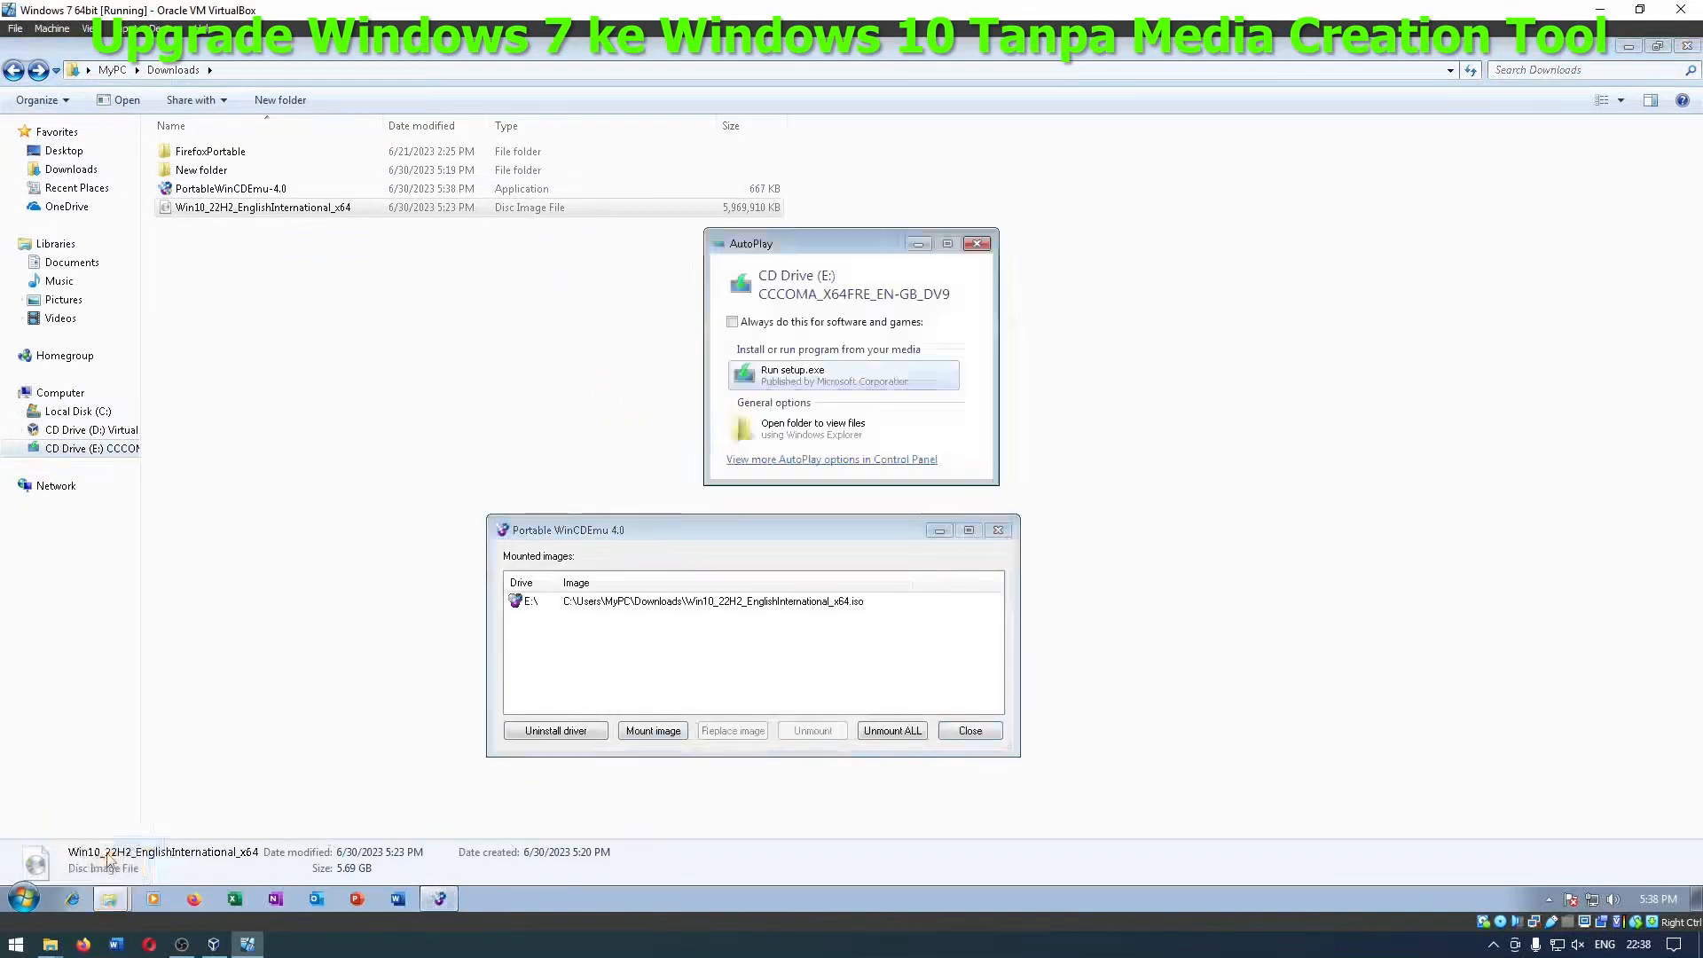
pyautogui.click(808, 373)
pyautogui.click(945, 386)
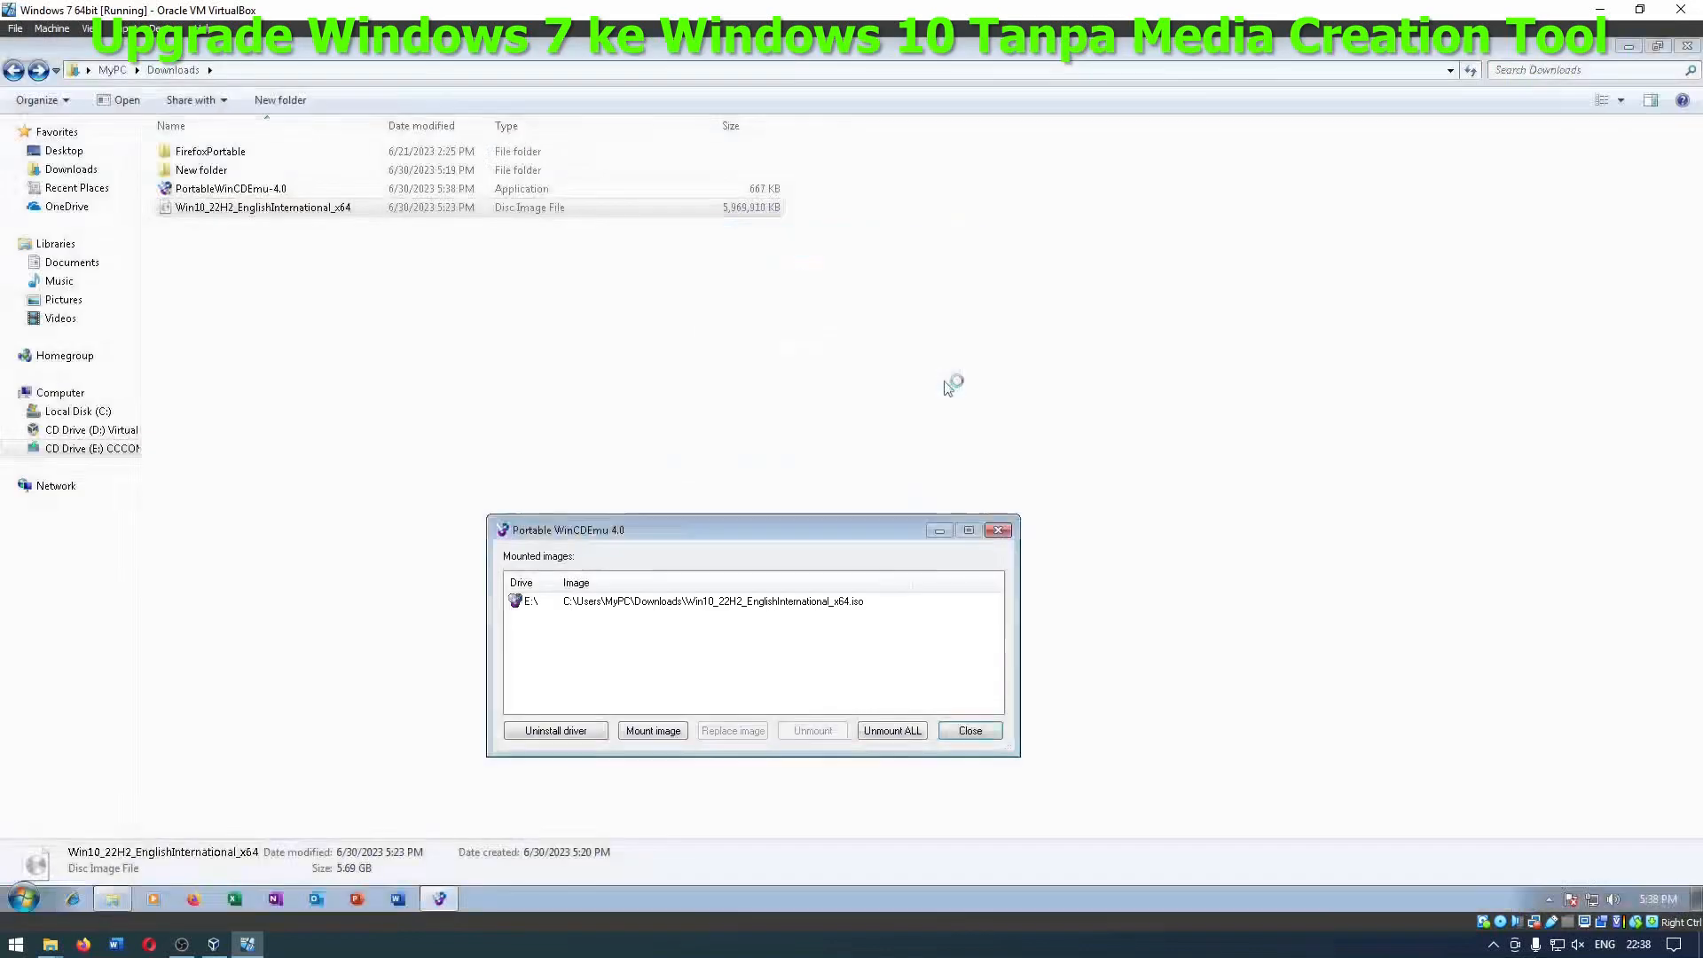
pyautogui.click(970, 730)
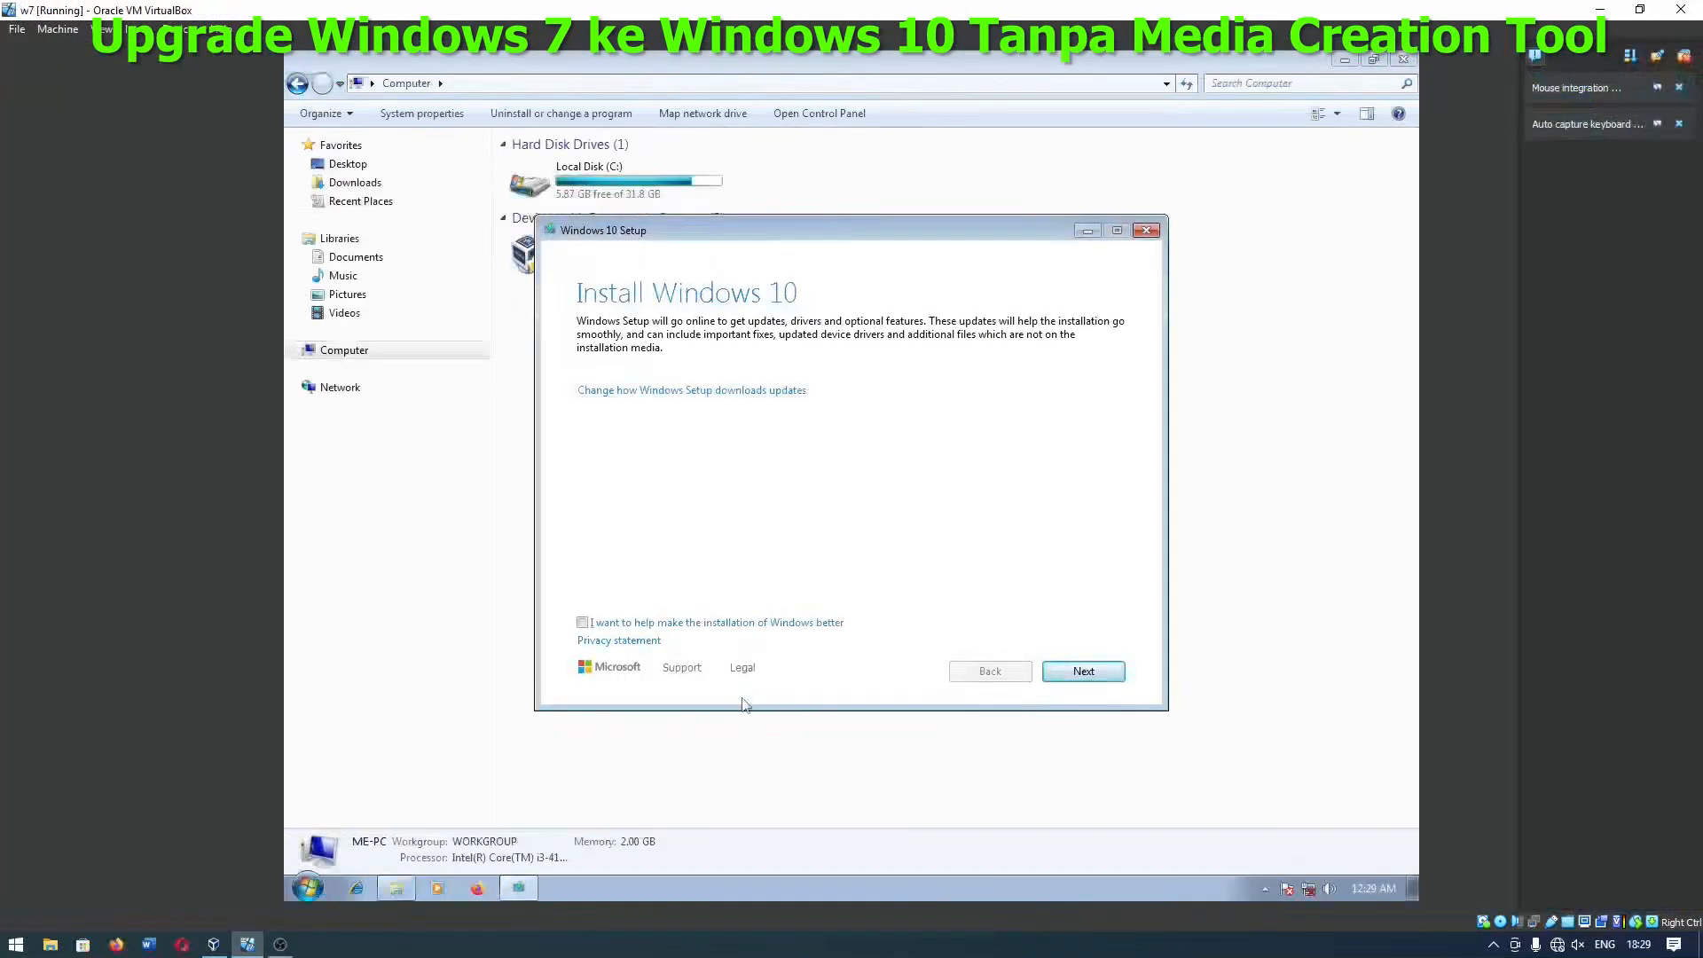
# Step: Proceed with Windows 10 Setup, accept the licence terms, and acknowledge the display language change
pyautogui.click(1085, 672)
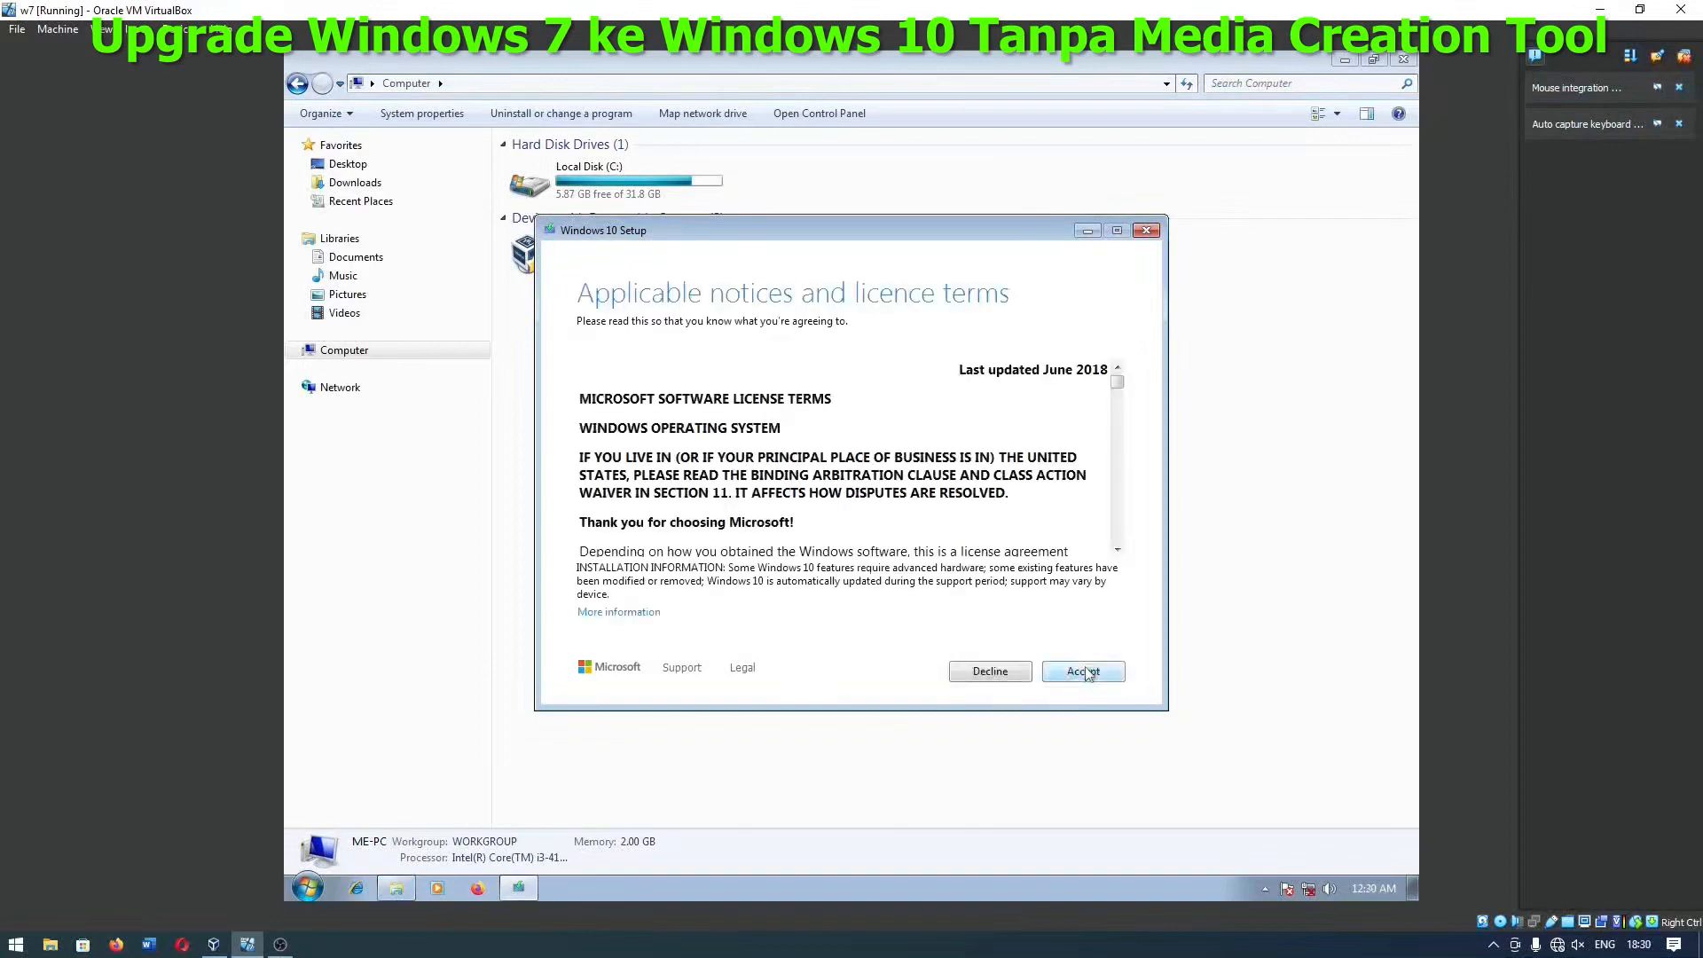
pyautogui.click(1086, 672)
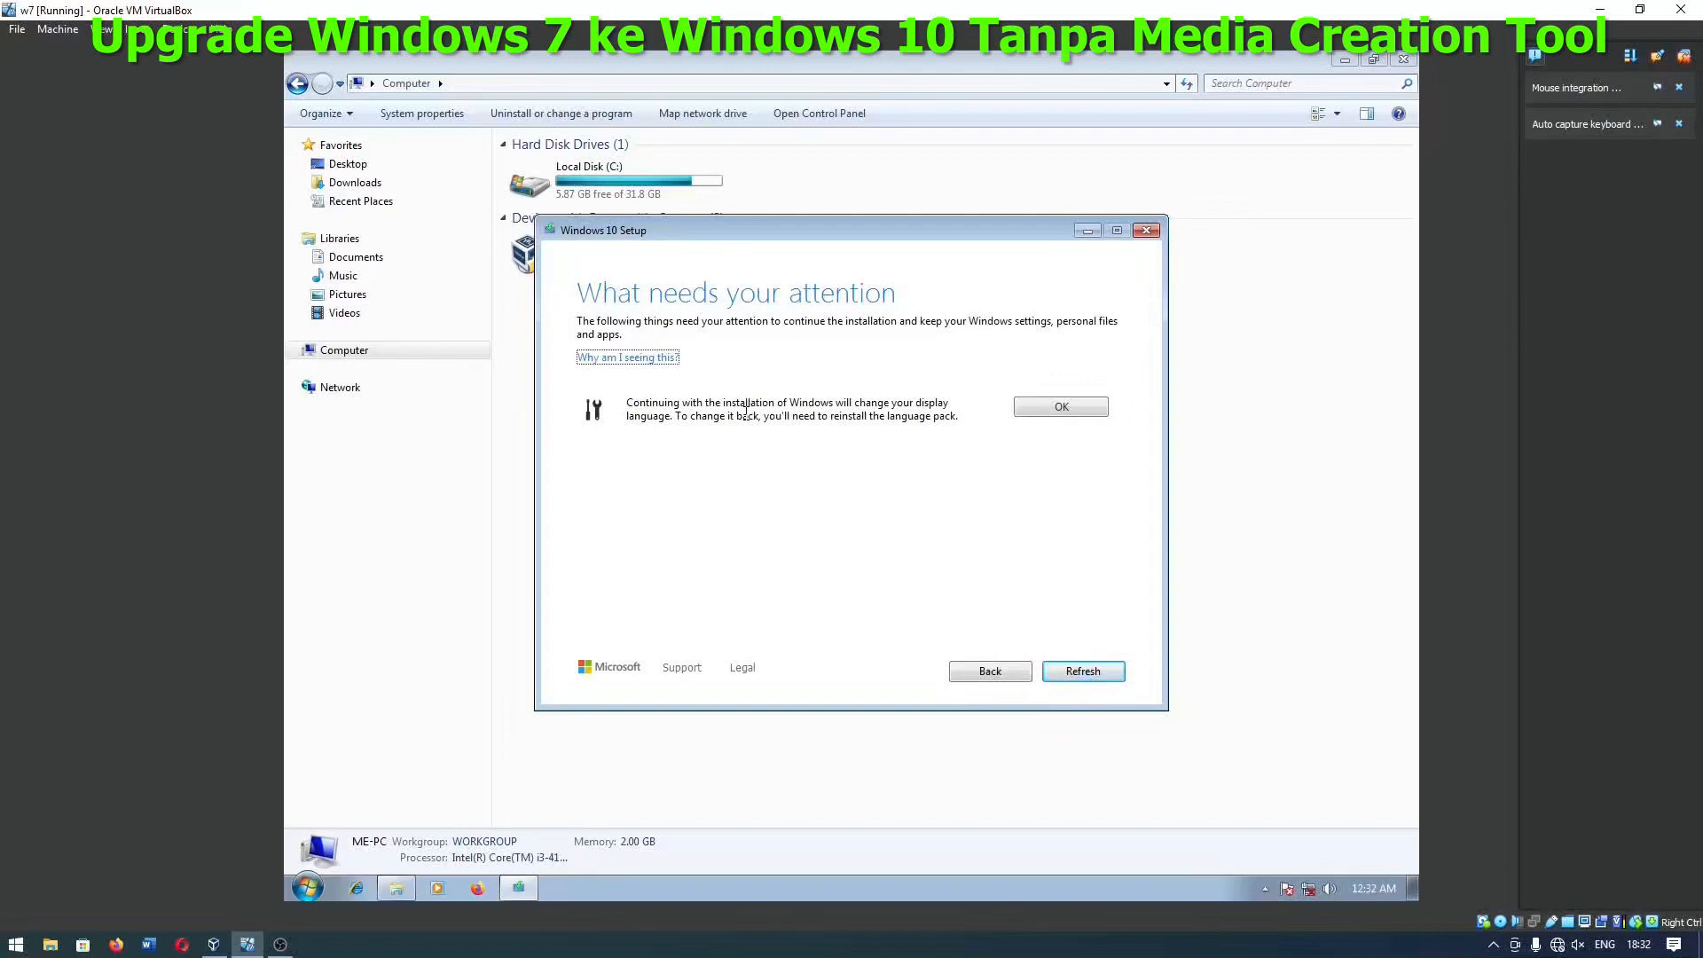
pyautogui.click(1044, 412)
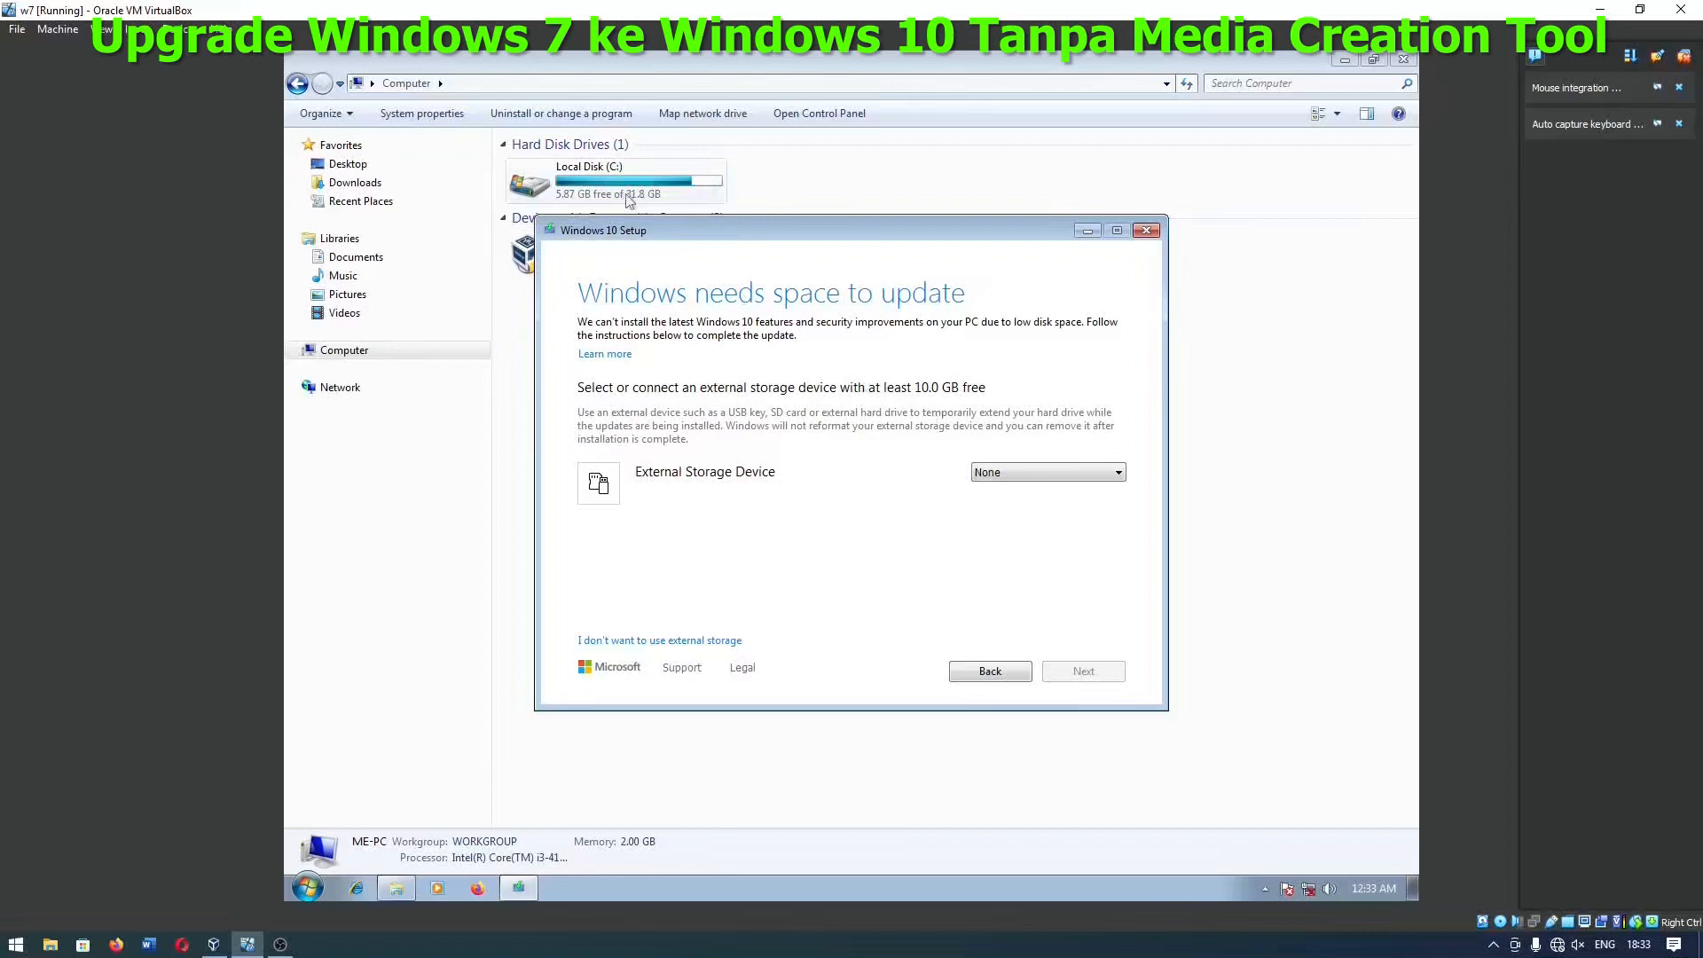
# Step: Check the available external storage devices and choose not to use external storage for the update
pyautogui.click(1018, 472)
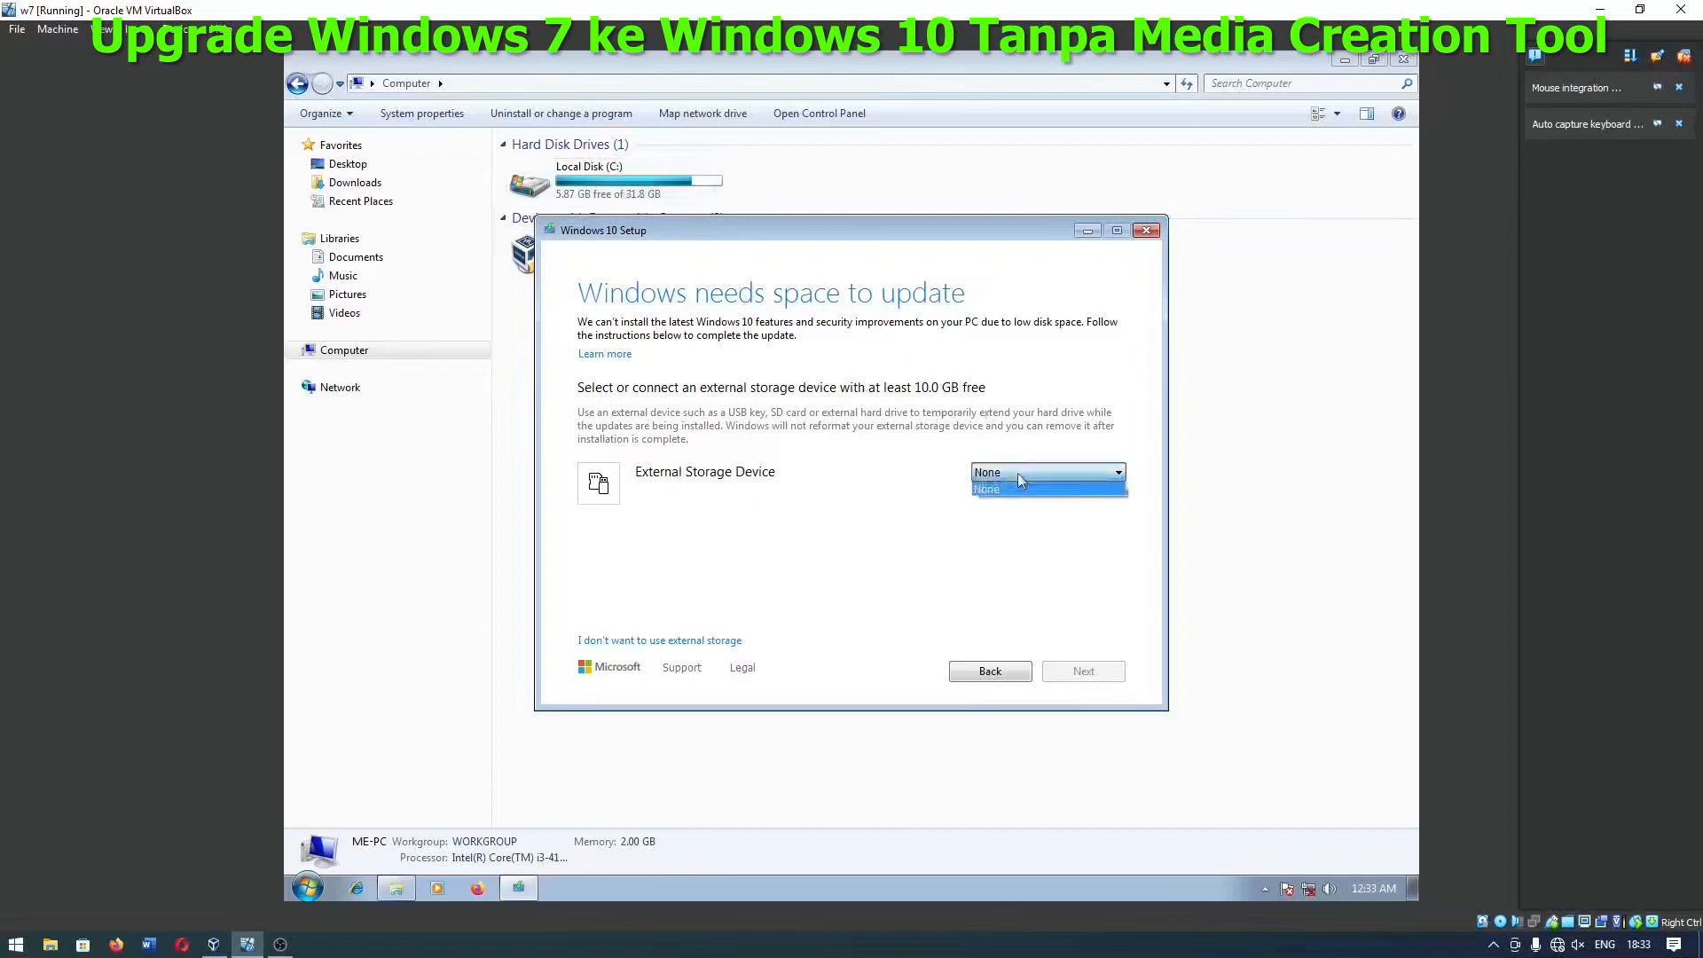
pyautogui.click(750, 476)
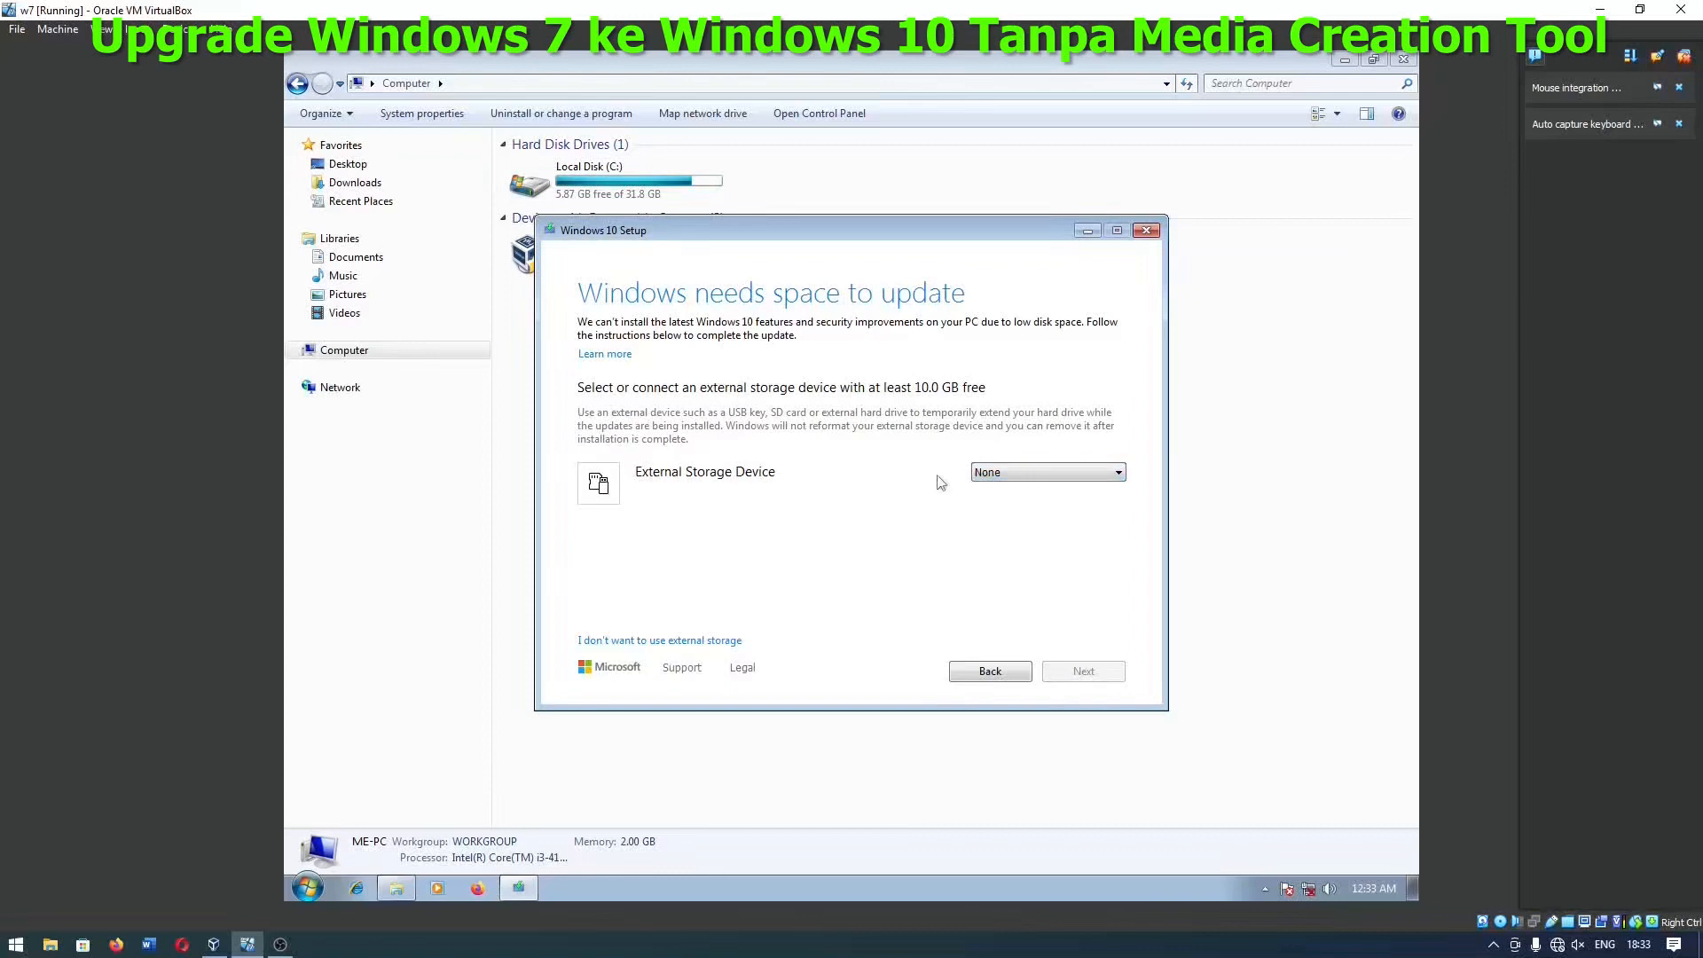
pyautogui.click(685, 641)
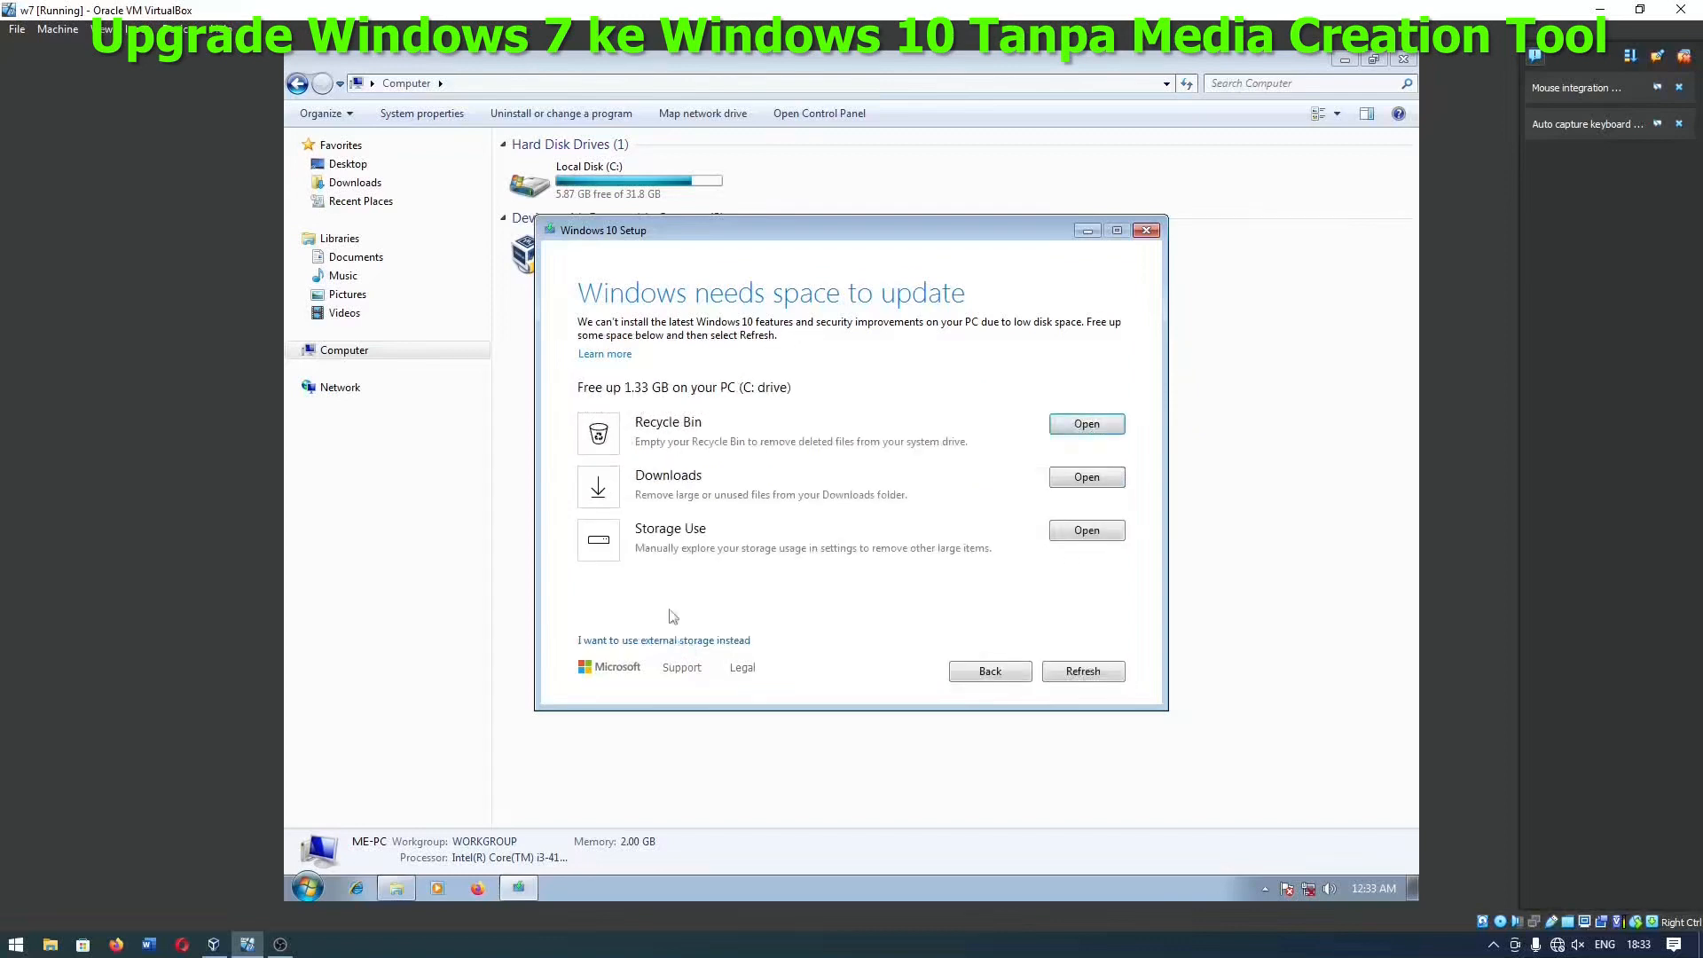
# Step: Open the Recycle Bin, Downloads and Storage Use locations for freeing space on drive C:, and refresh the space check
pyautogui.click(1099, 425)
pyautogui.click(1080, 487)
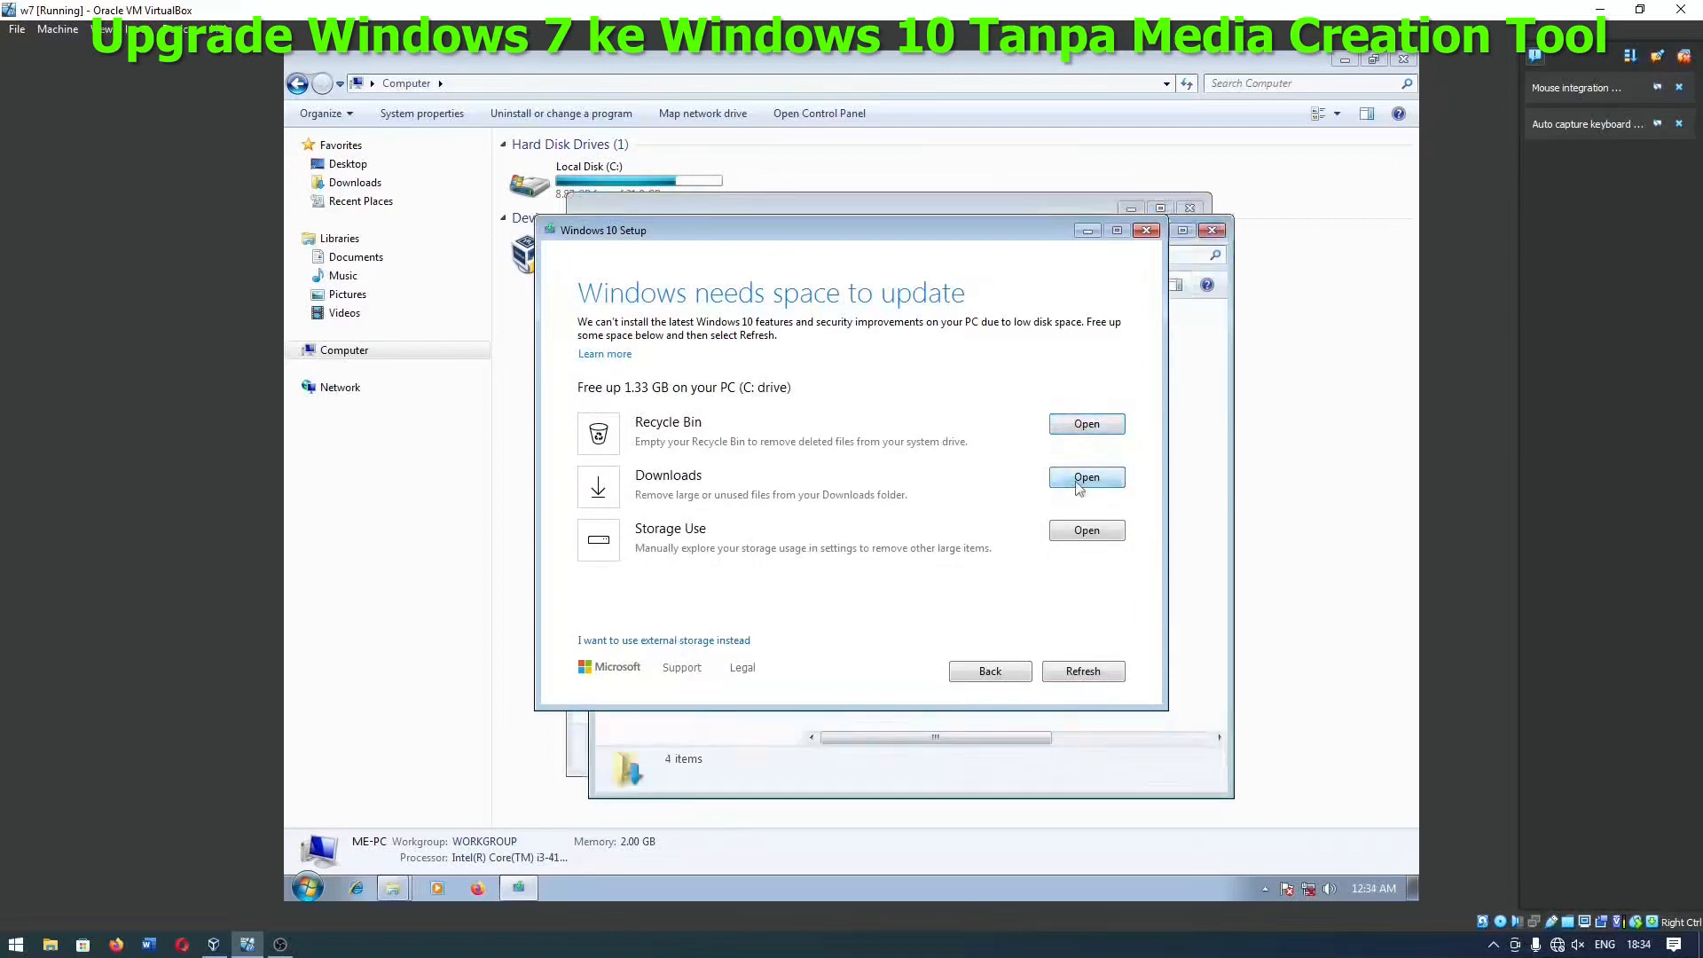
pyautogui.click(1082, 530)
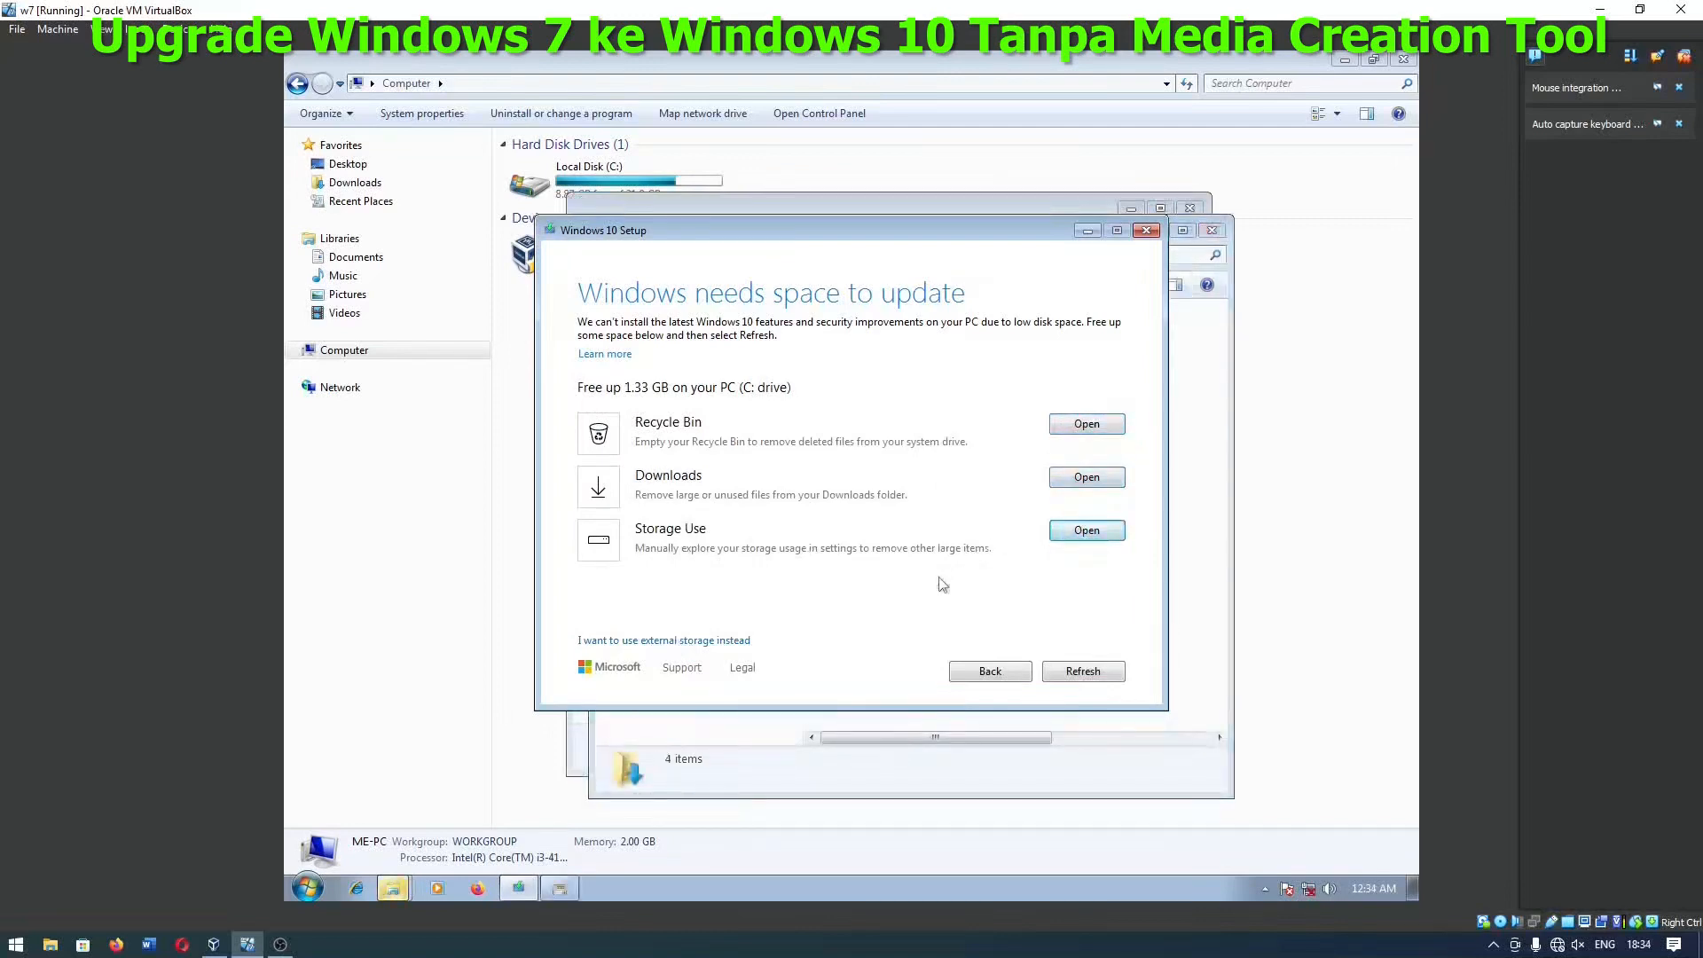
pyautogui.click(1083, 671)
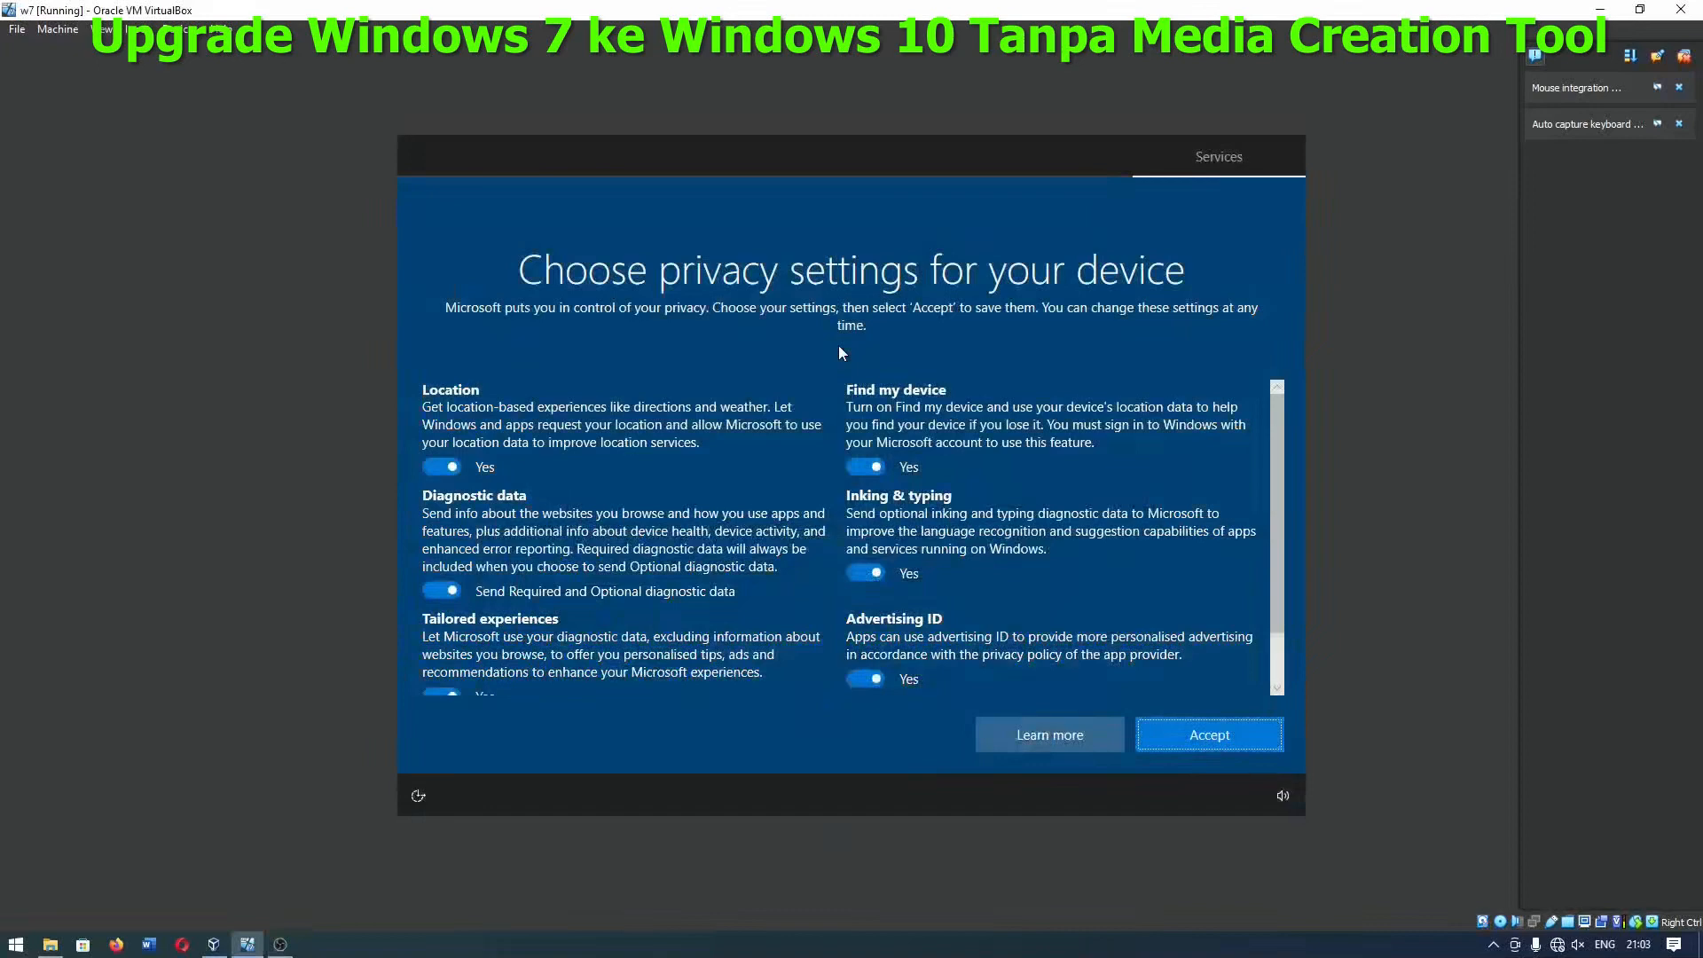
# Step: Turn off Location and Tailored experiences, and set Diagnostic data to Send Required diagnostic data
pyautogui.click(466, 465)
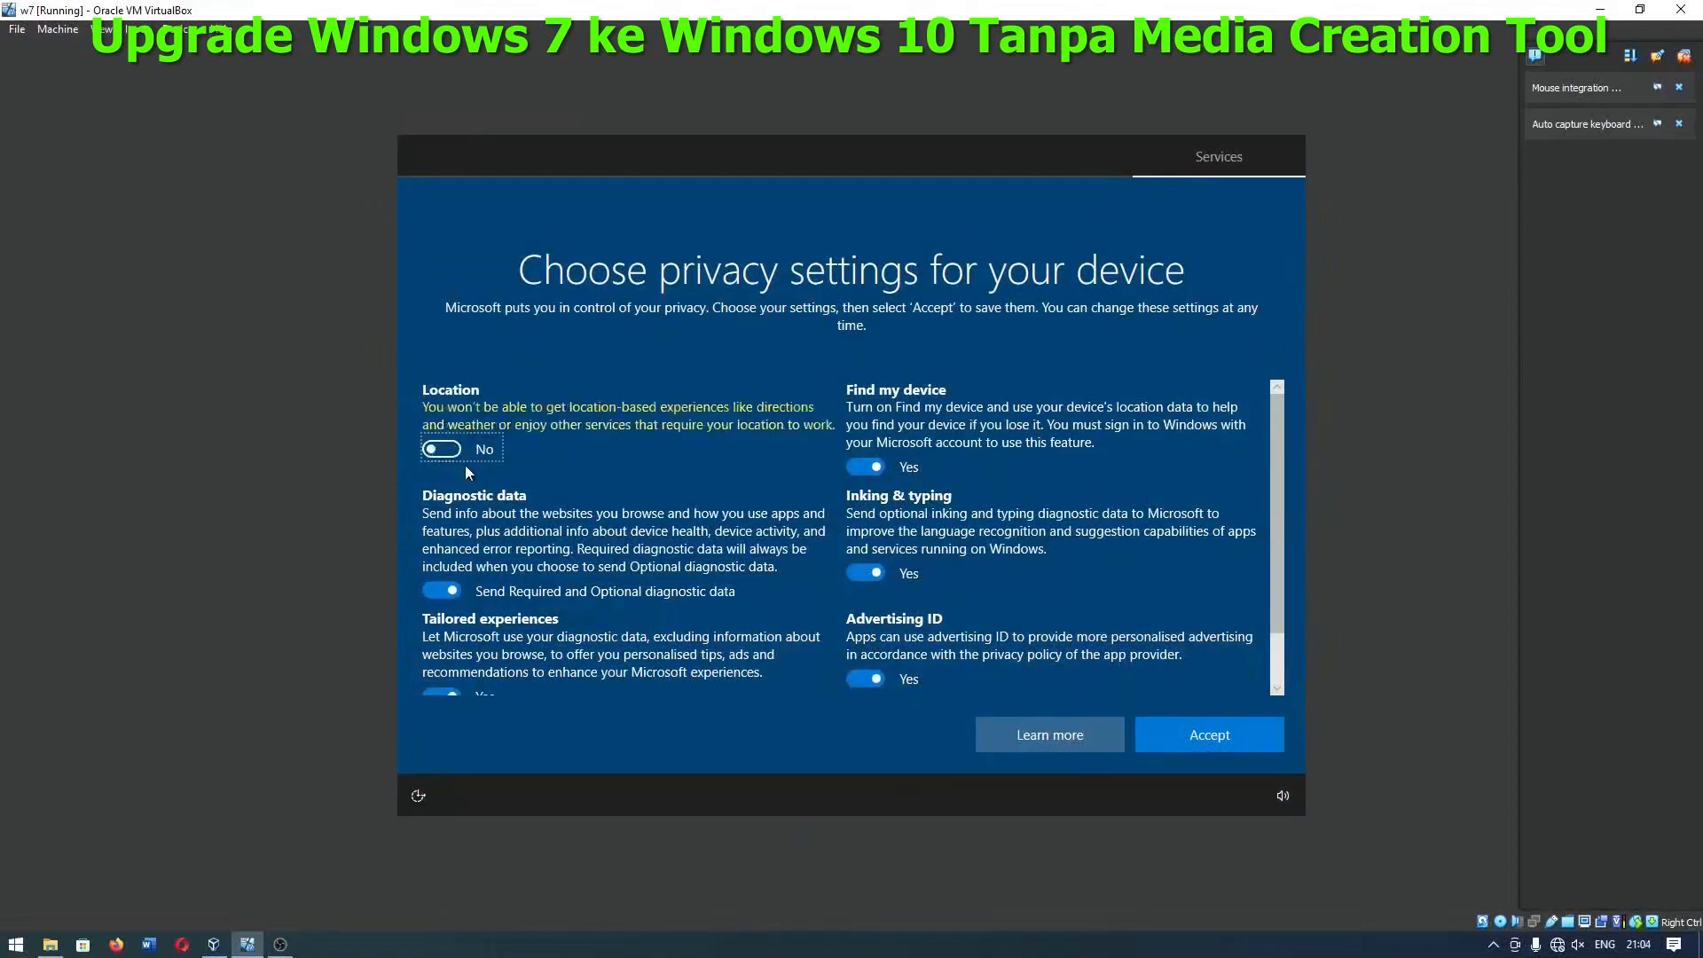
pyautogui.scroll(-2, 466, 466)
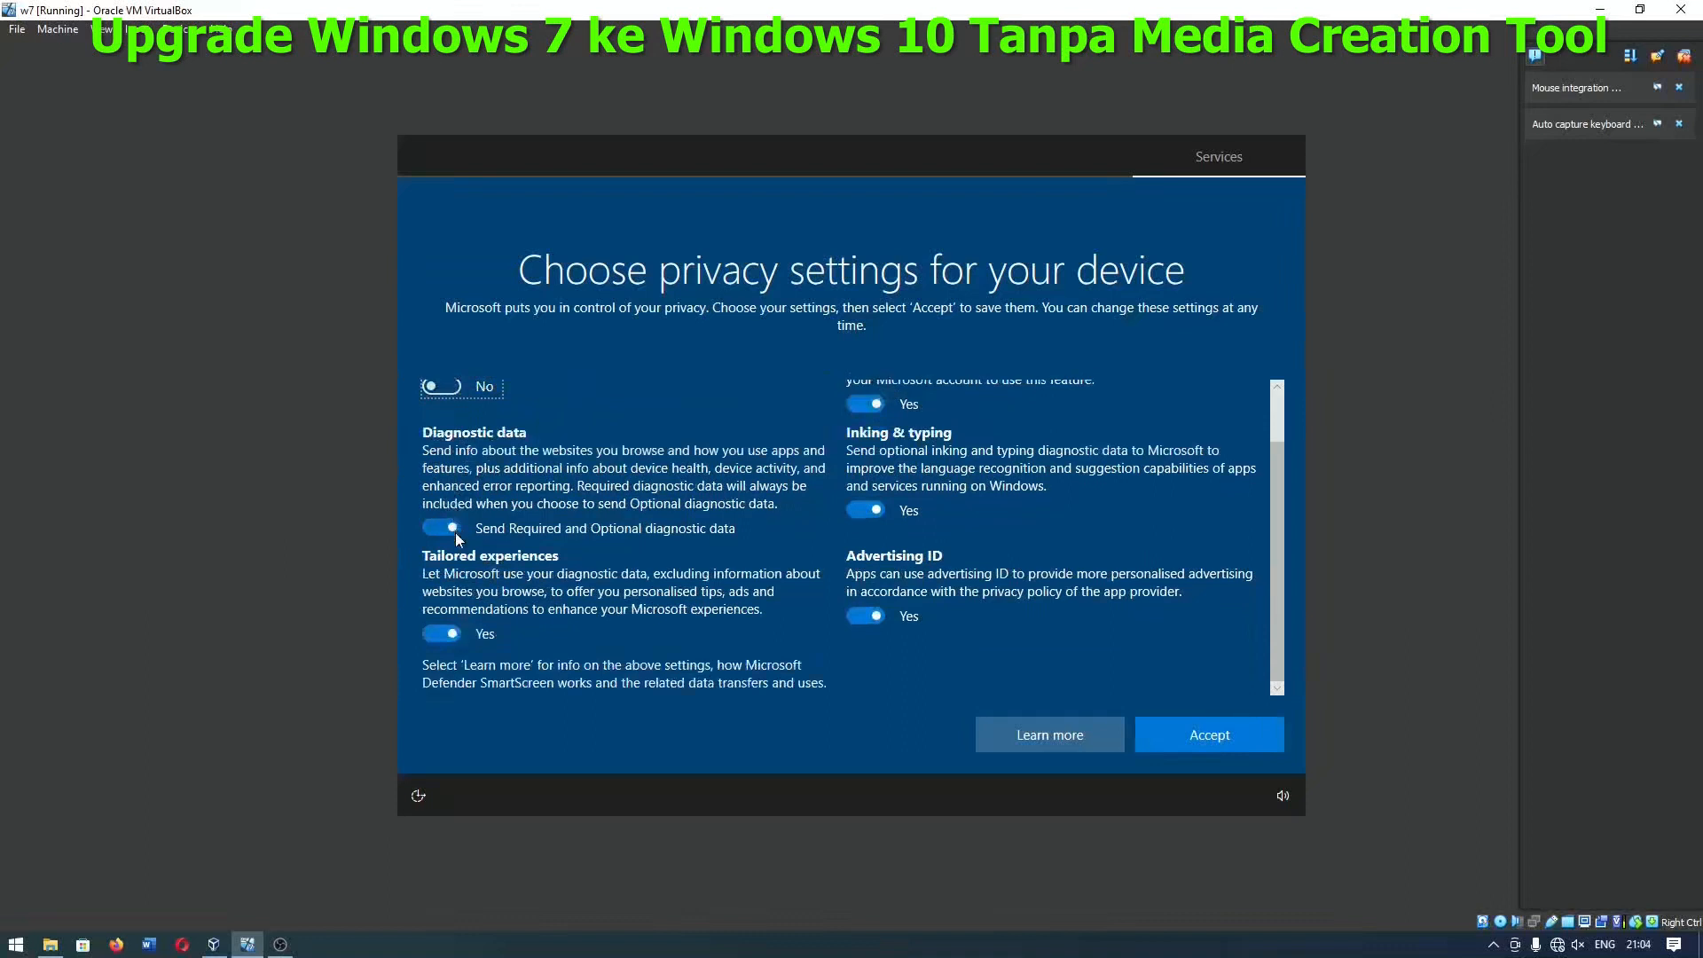
pyautogui.click(456, 531)
pyautogui.click(455, 532)
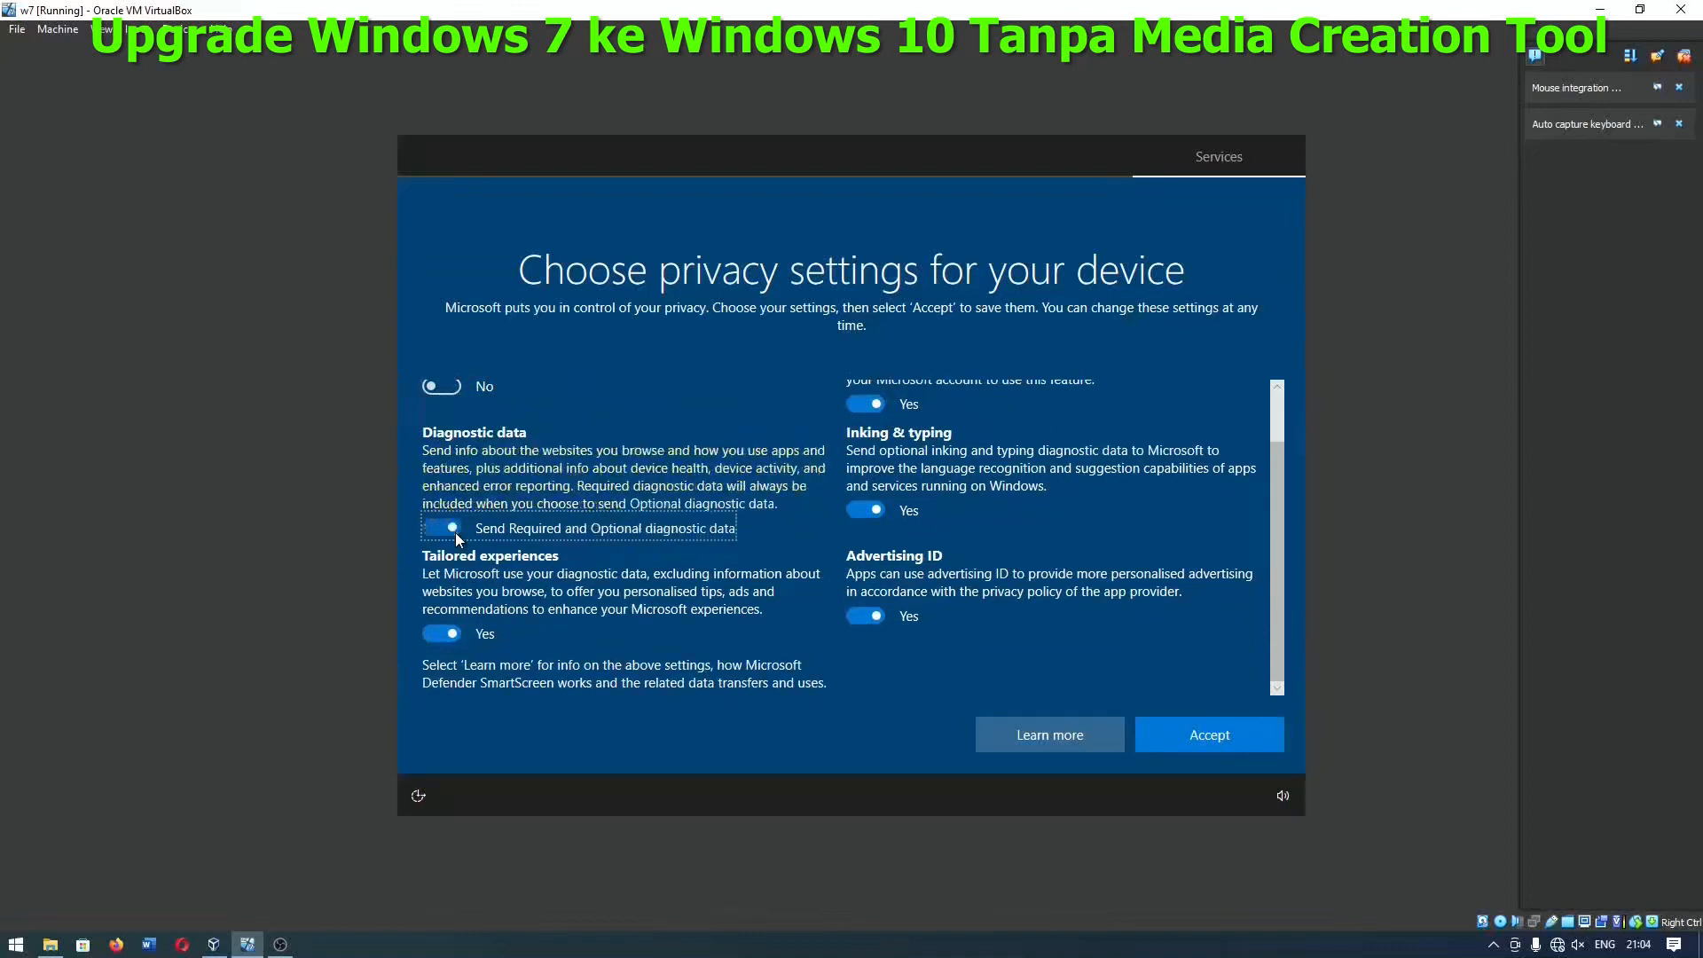
pyautogui.click(455, 533)
pyautogui.click(455, 533)
pyautogui.click(455, 532)
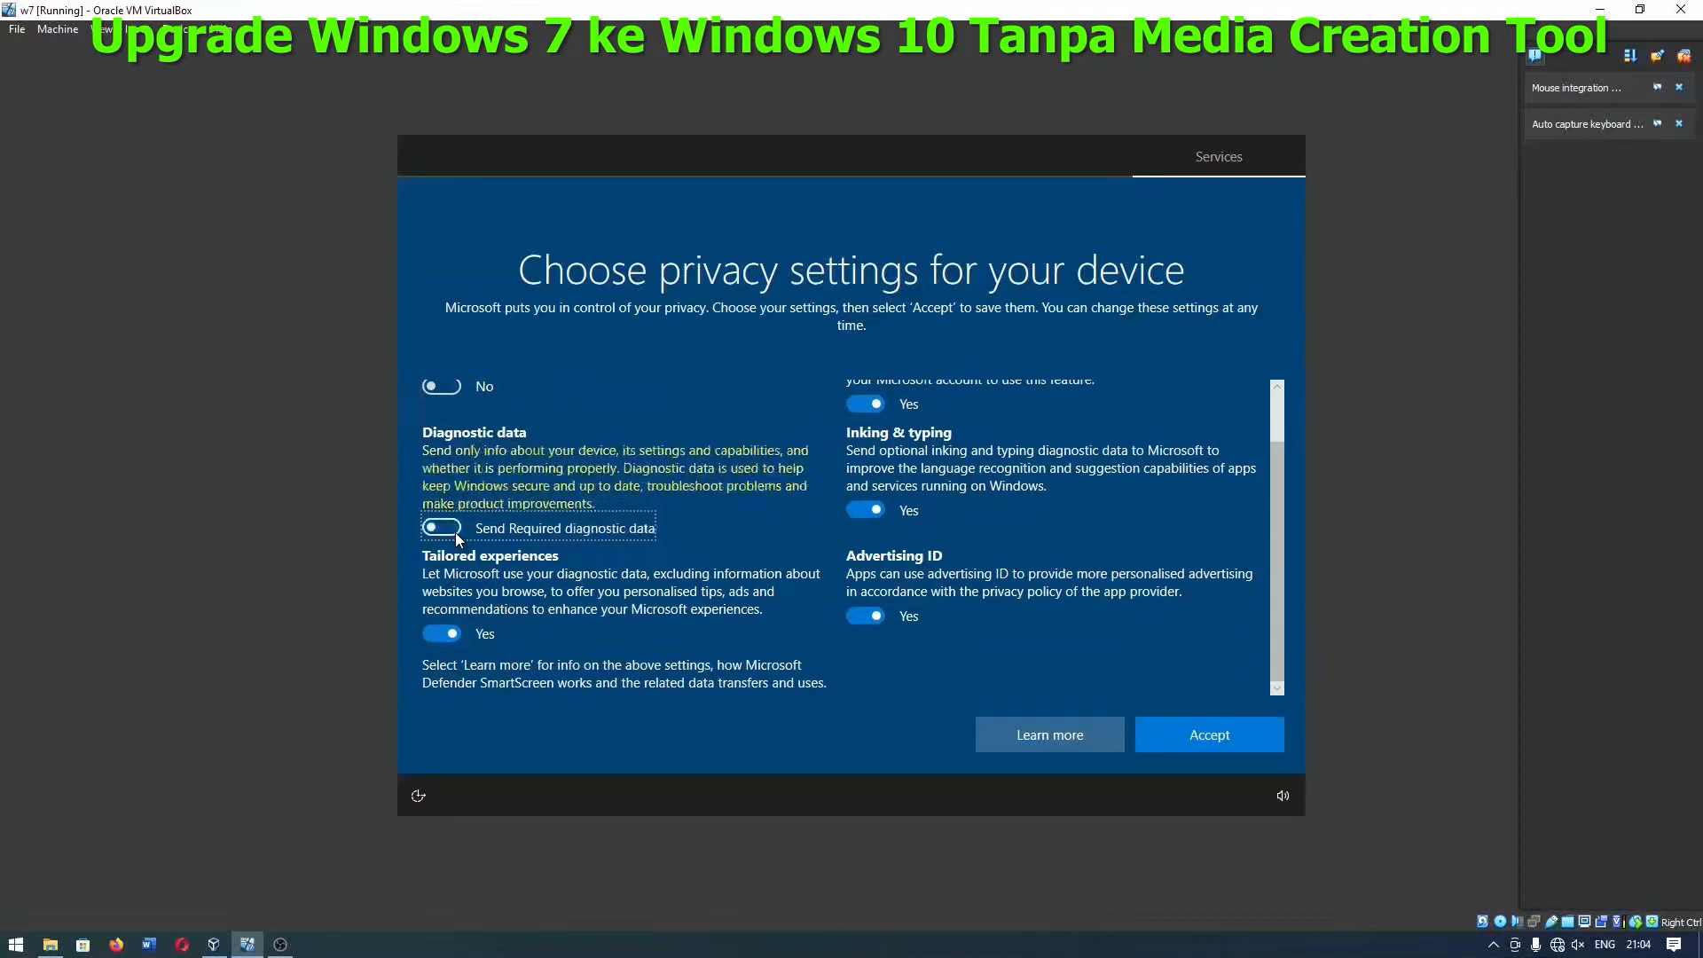
pyautogui.click(449, 633)
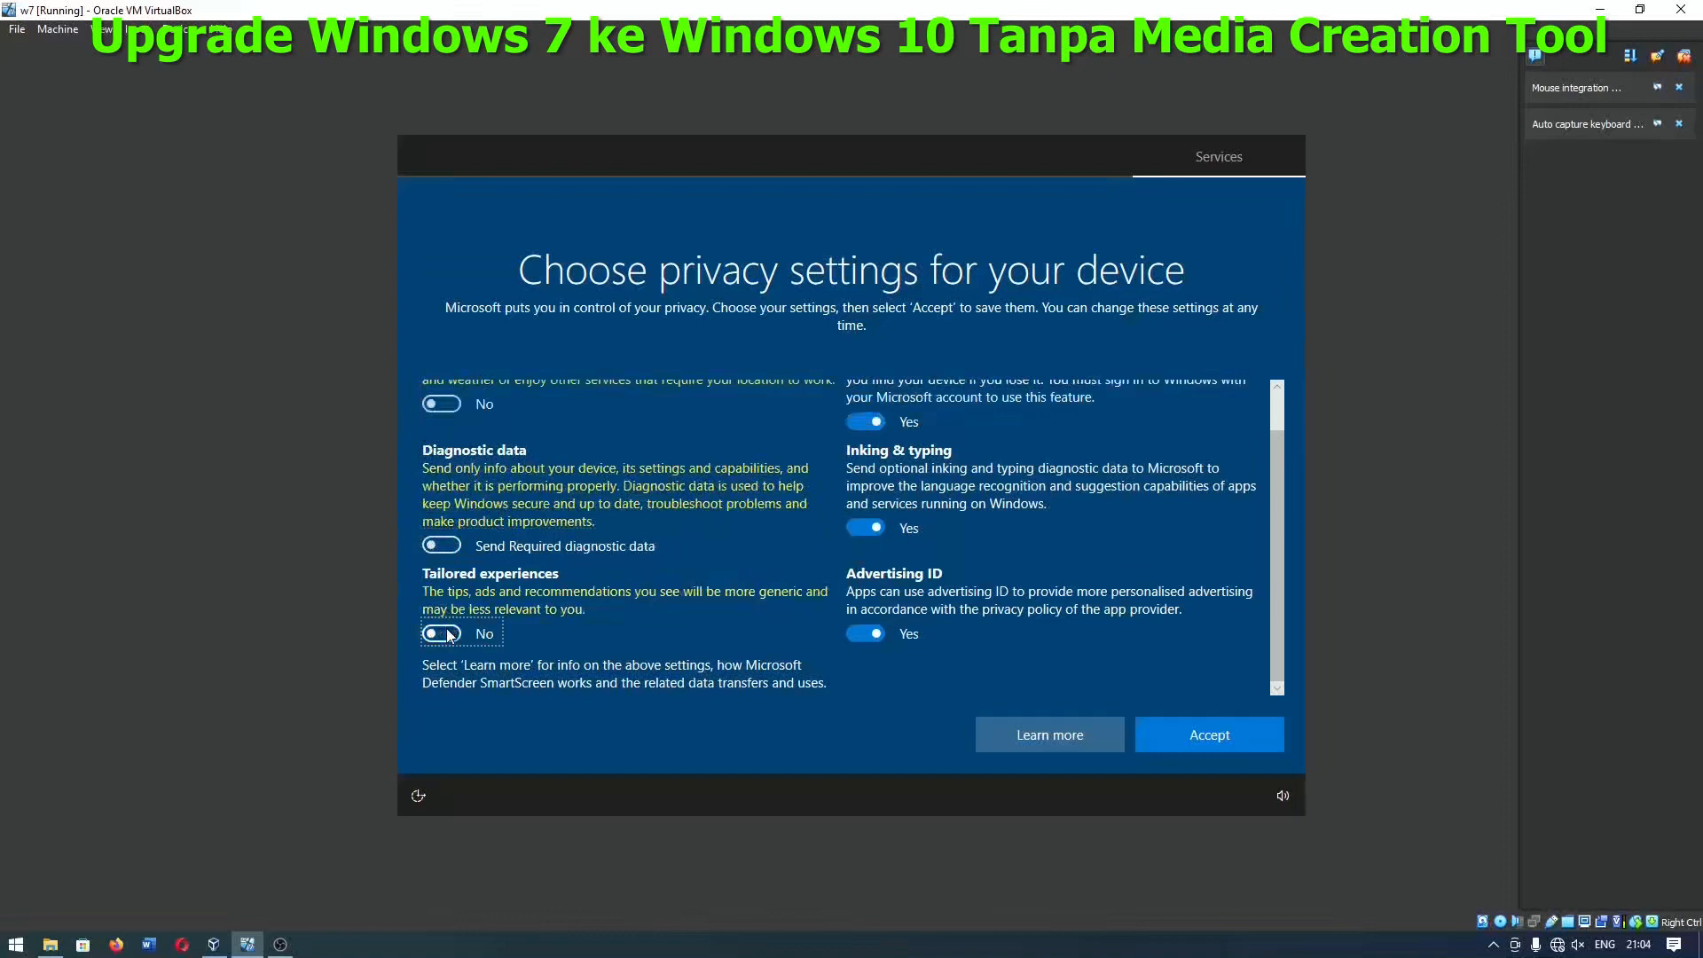
# Step: Turn off Find my device, Inking & typing and Advertising ID, and accept the privacy settings
pyautogui.scroll(1, 1056, 561)
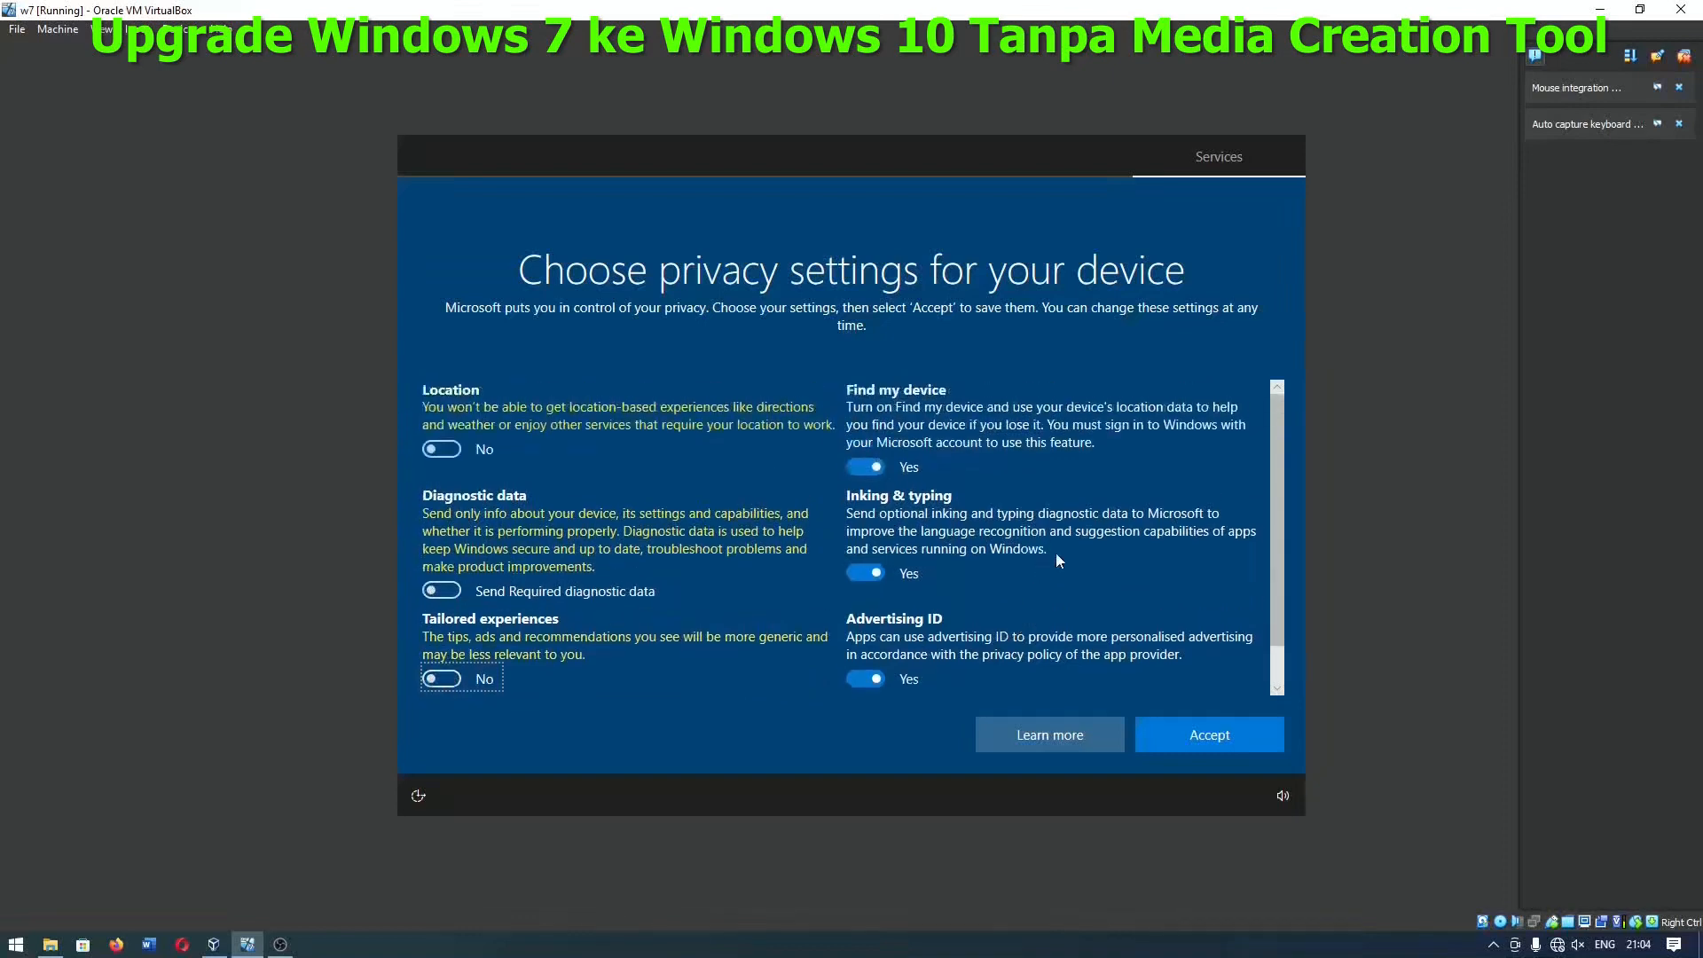
pyautogui.click(869, 470)
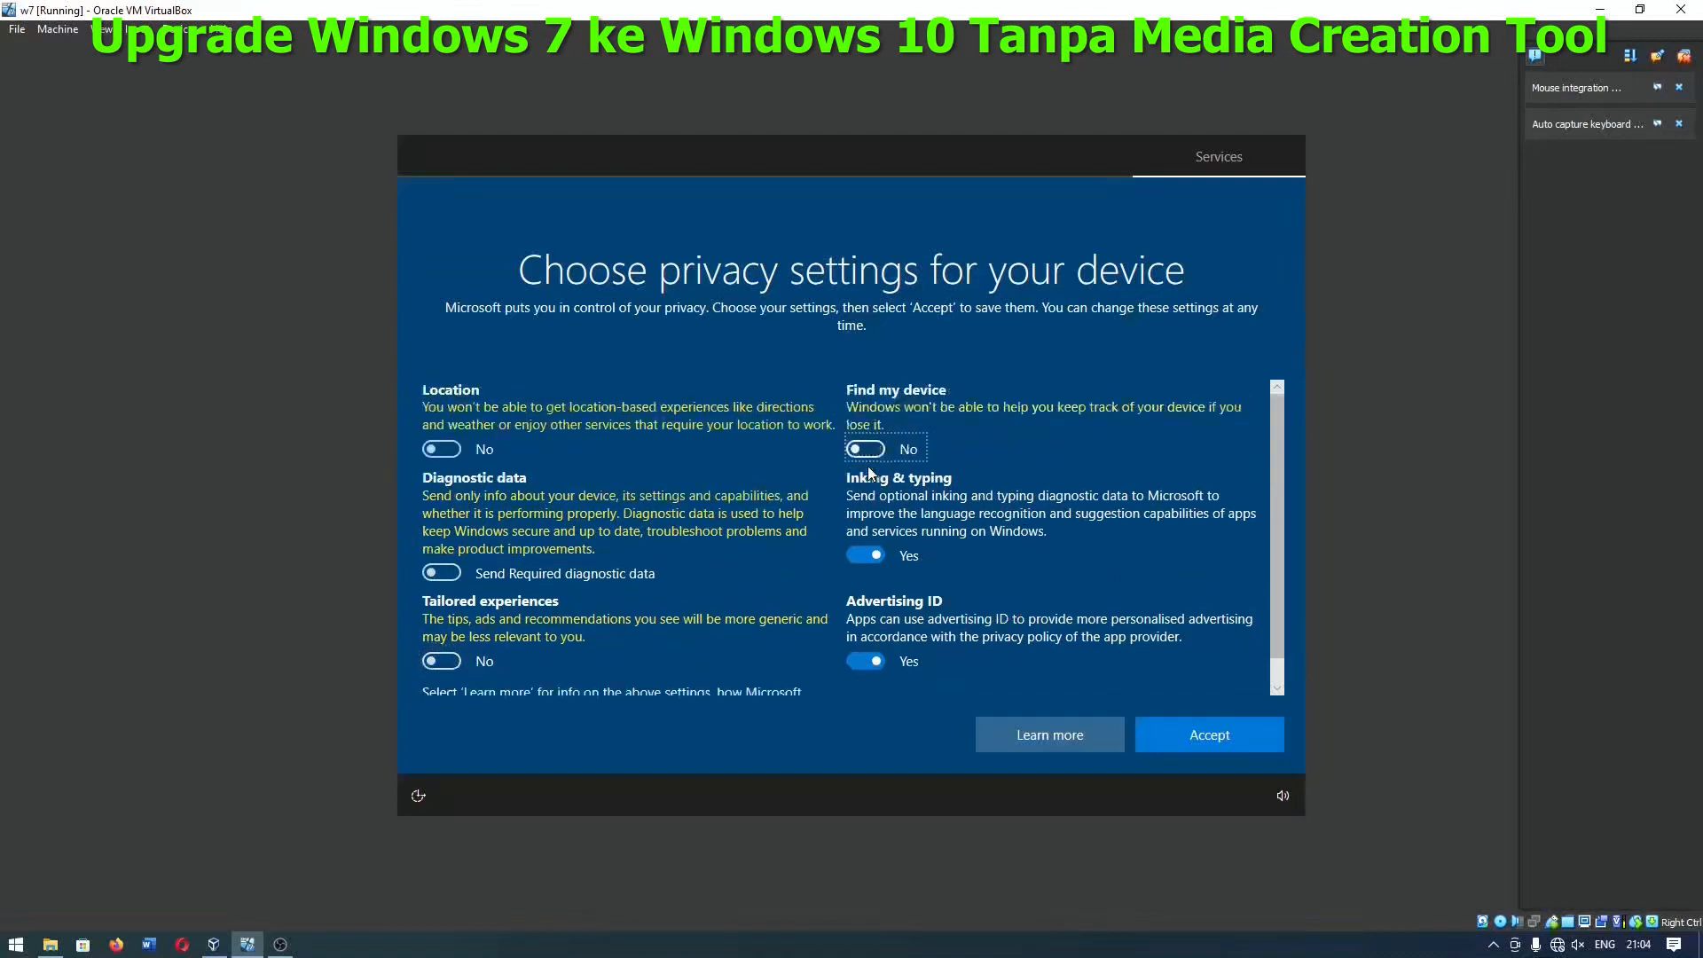
pyautogui.click(865, 559)
pyautogui.scroll(-1, 869, 586)
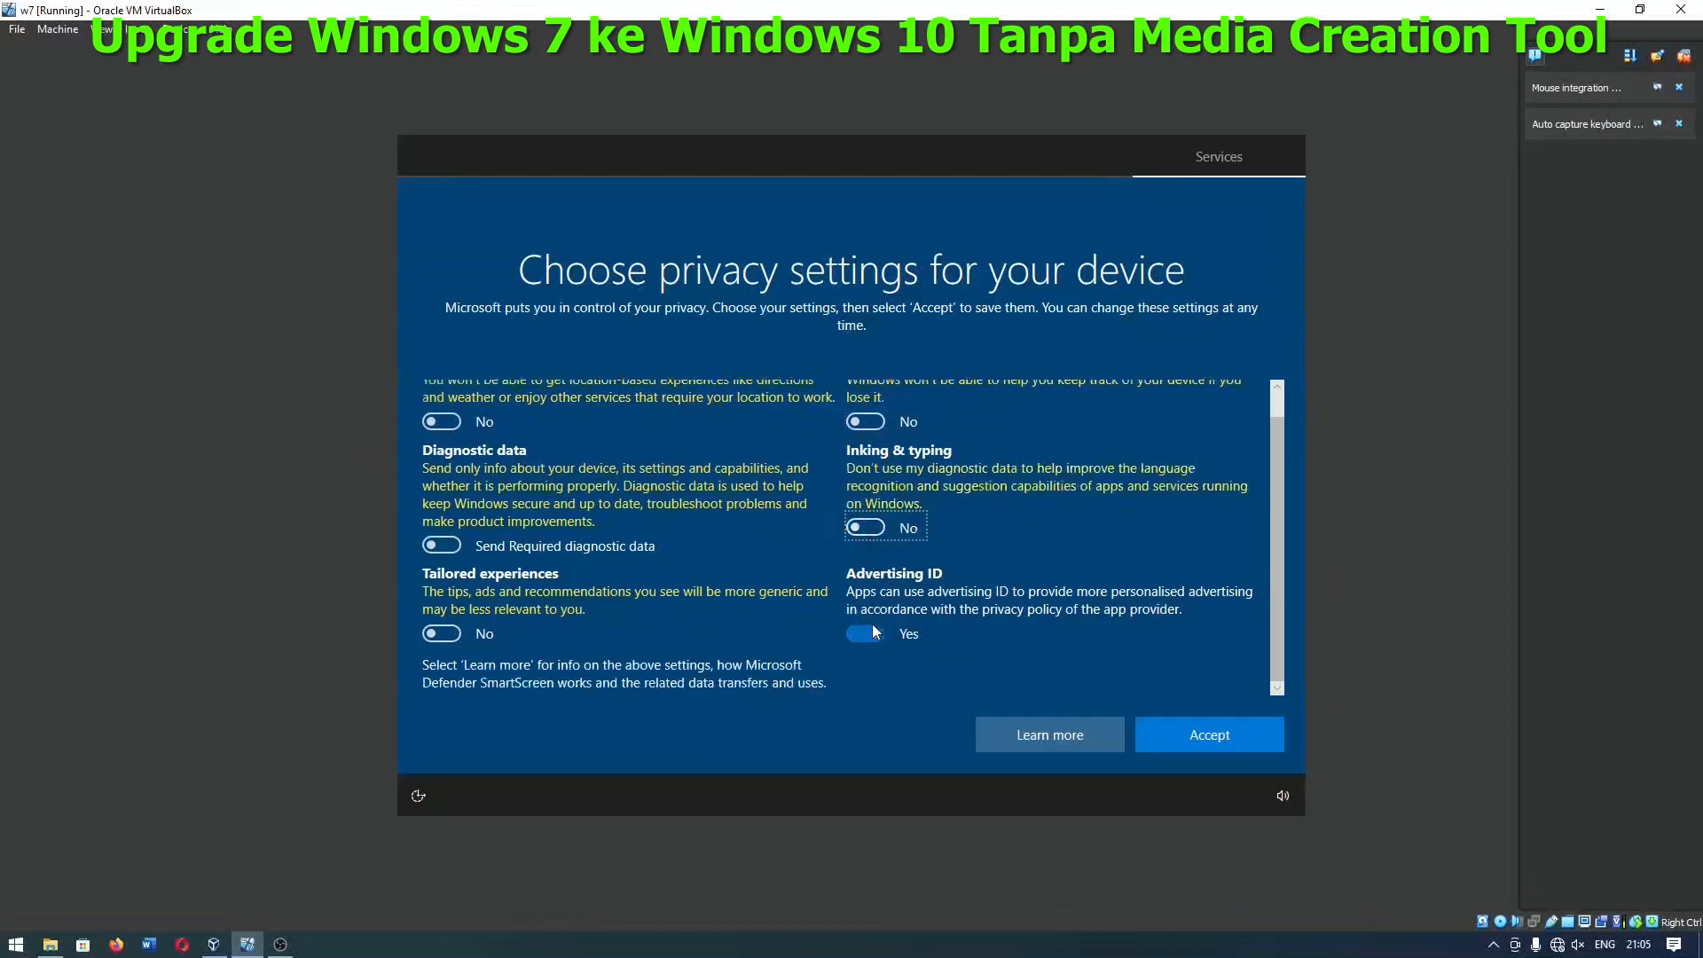
pyautogui.click(873, 630)
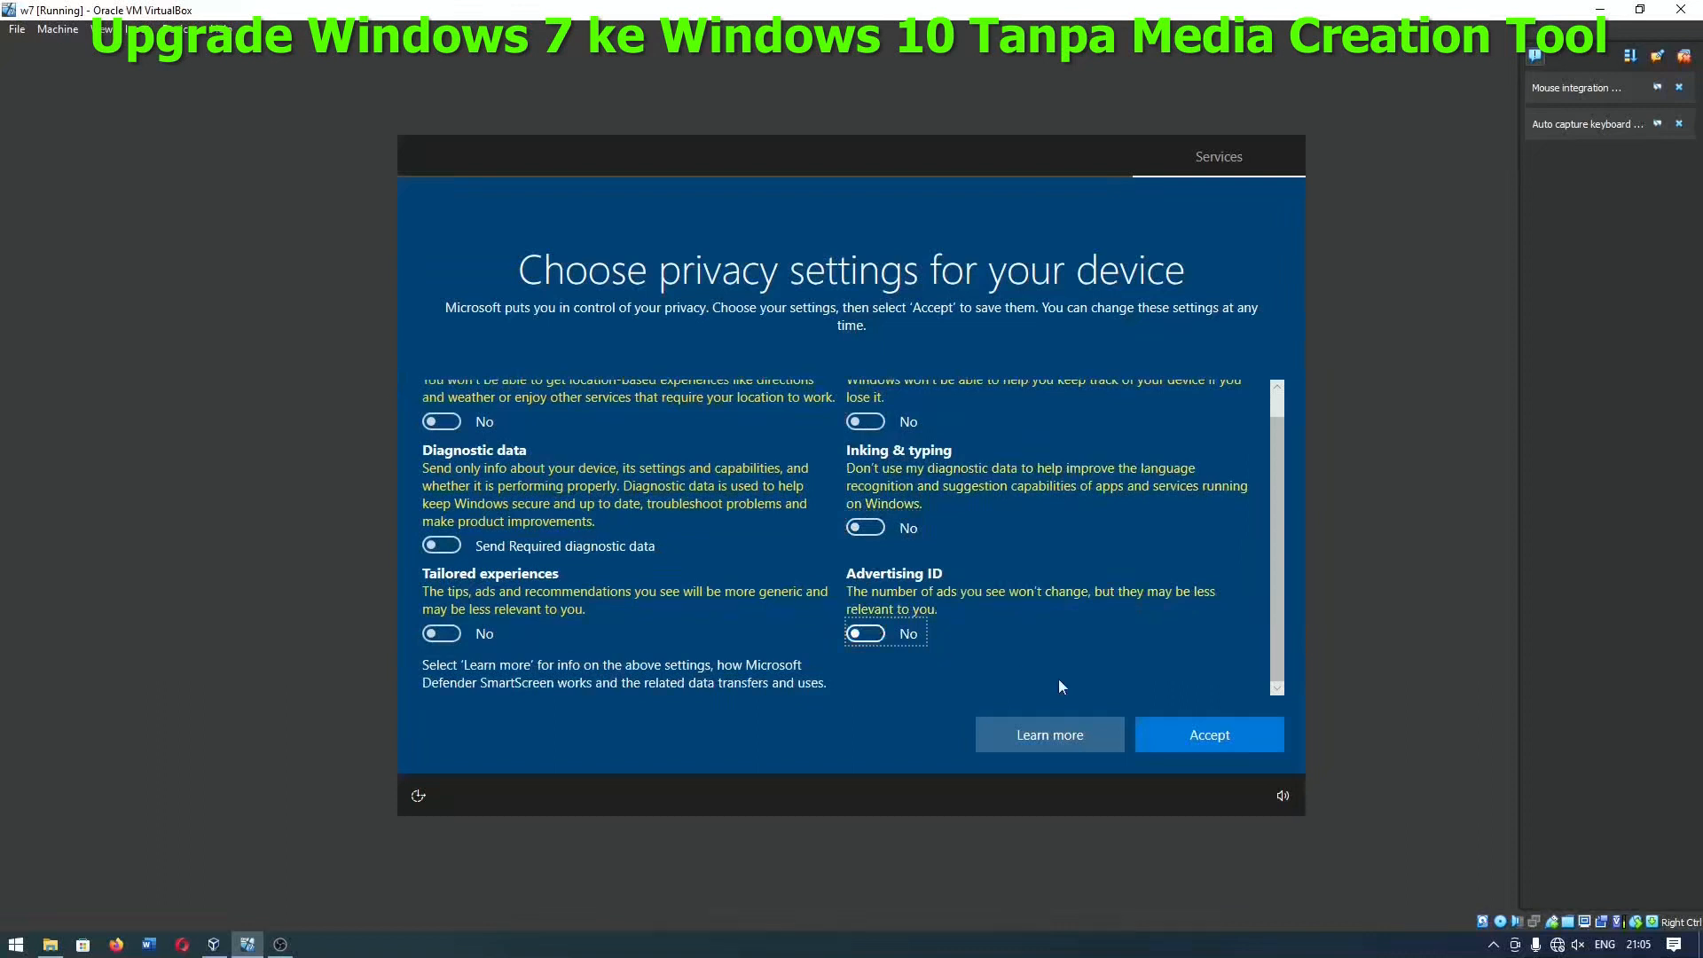
pyautogui.click(1219, 735)
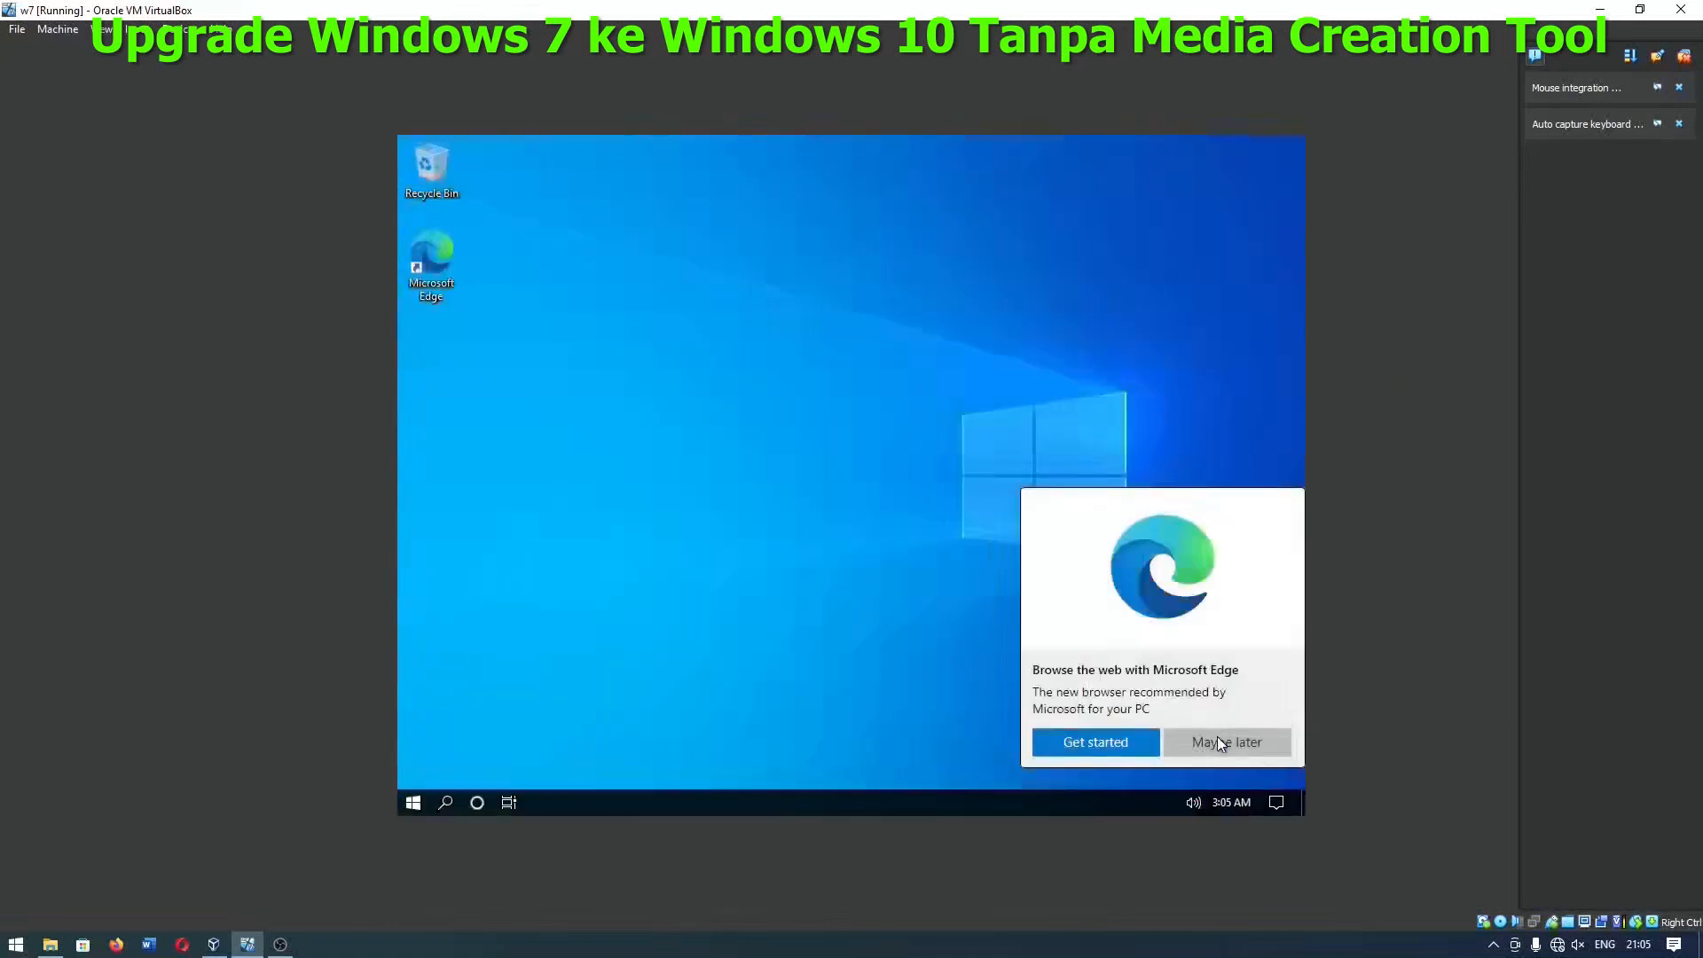
# Step: Postpone the Microsoft Edge introduction and select the Win10_21H1_EnglishInternational_x64 image in a maximized Downloads folder window
pyautogui.click(1218, 740)
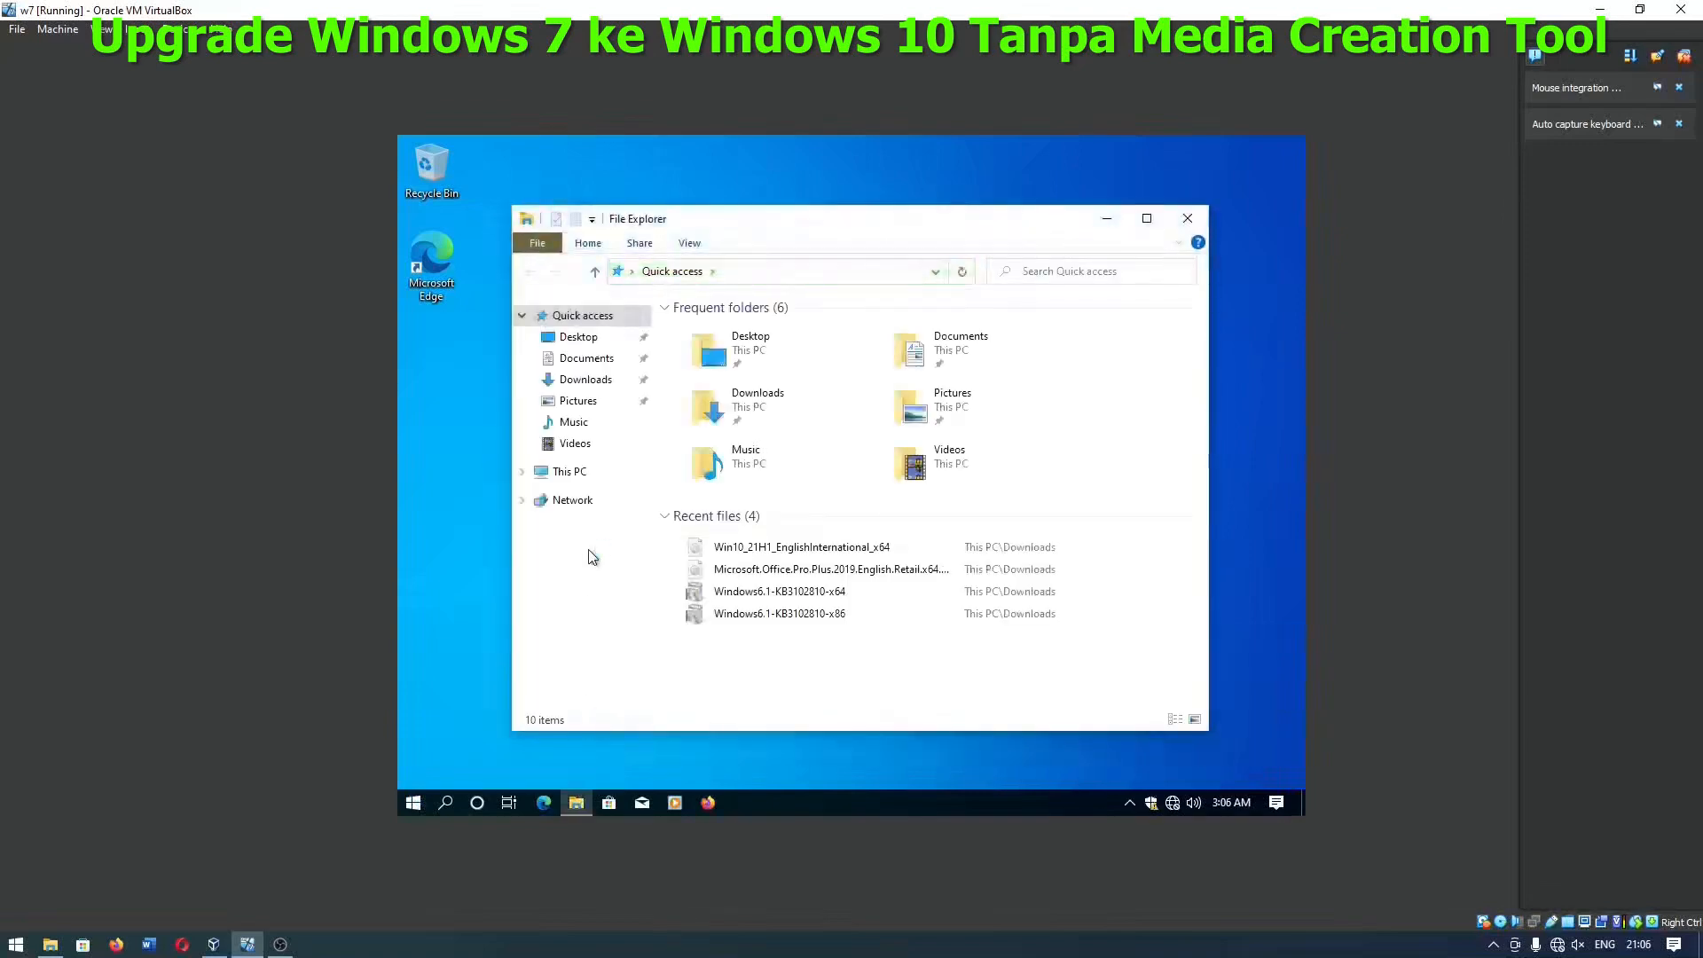
pyautogui.click(587, 358)
pyautogui.click(586, 379)
pyautogui.click(1147, 219)
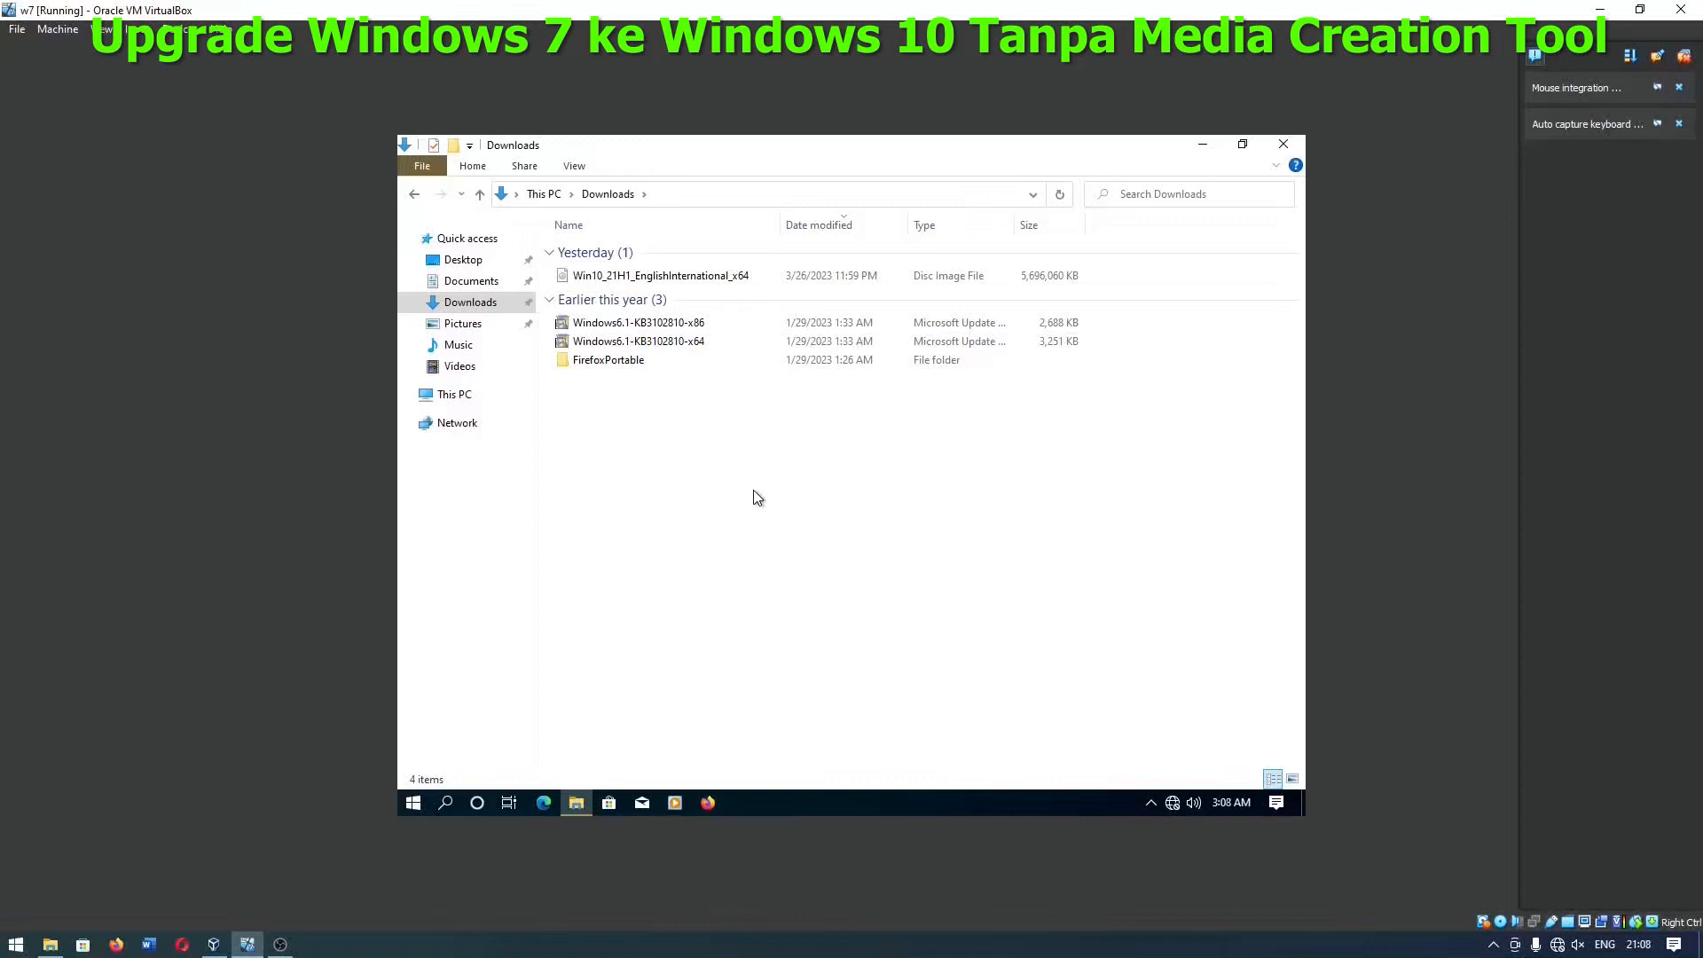
pyautogui.click(719, 280)
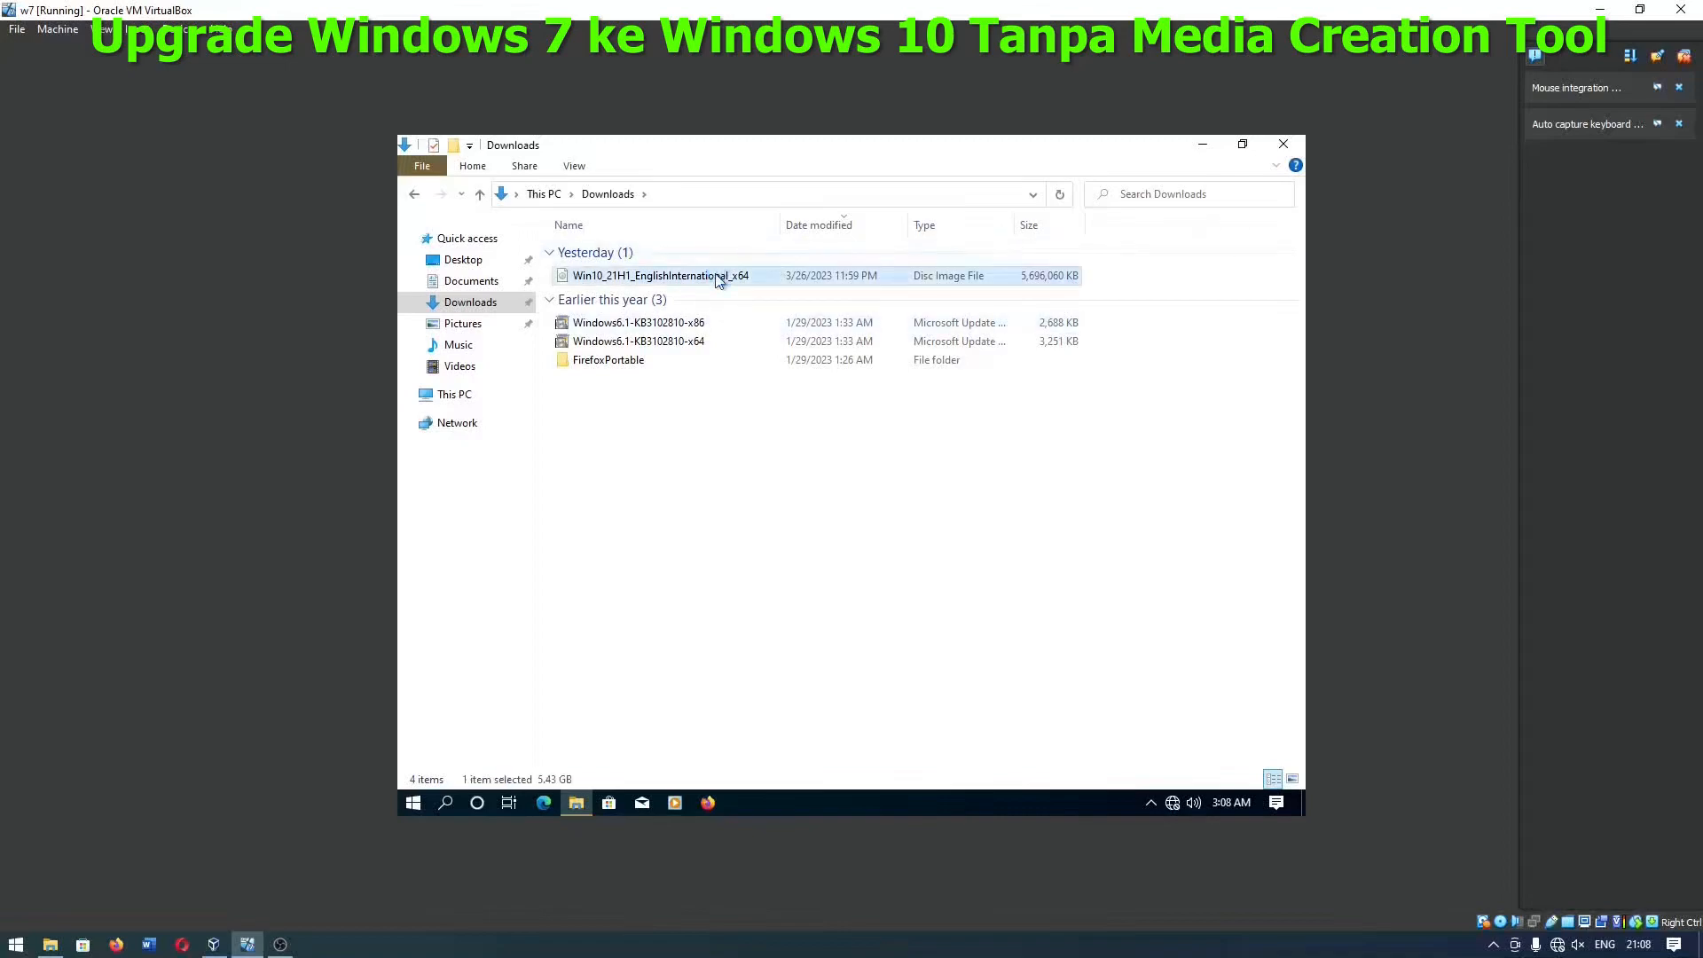